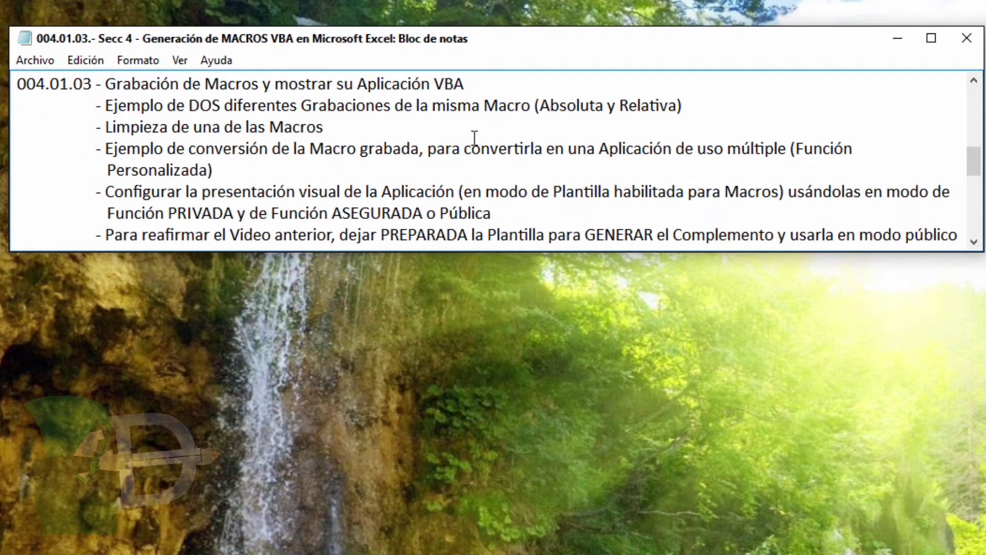
- Review the agenda item "Grabación de Macros y mostrar su Aplicación VBA" in the video notes
drag(77, 88, 90, 85)
drag(50, 86, 68, 84)
click(189, 131)
drag(105, 83, 464, 84)
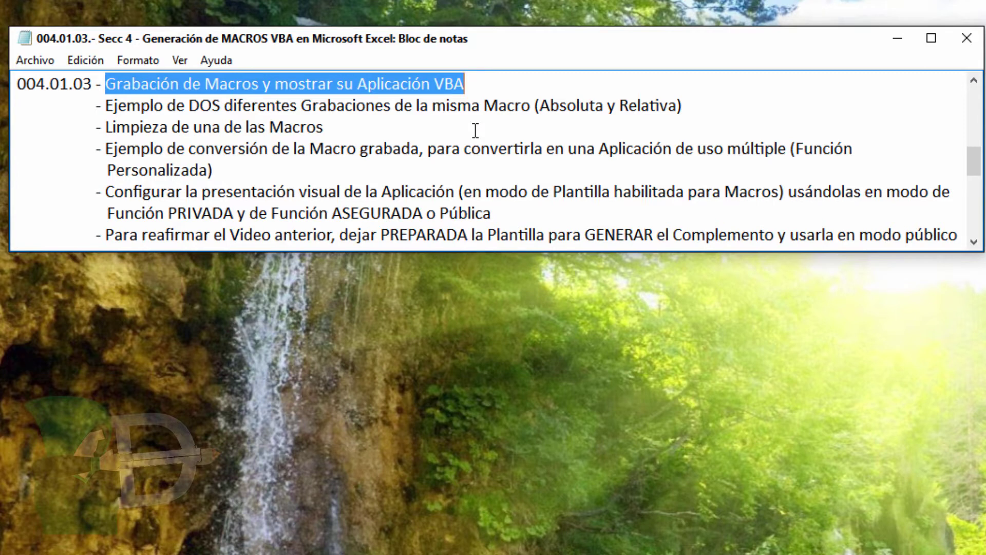
click(310, 122)
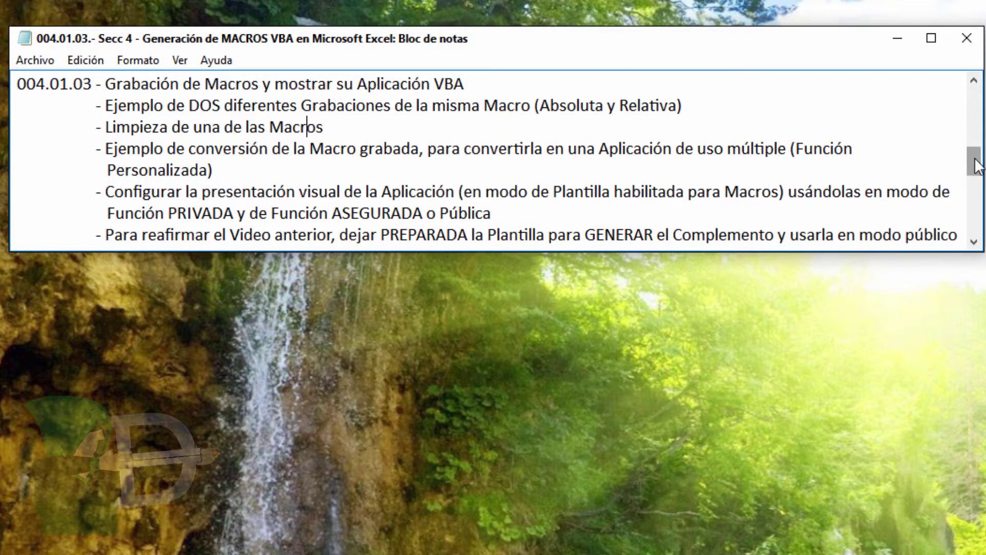
- Go back to the start of the notes and review the presentation guide title and the "NOTAS SOBRE ESTE VIDEO" heading
drag(975, 165, 982, 92)
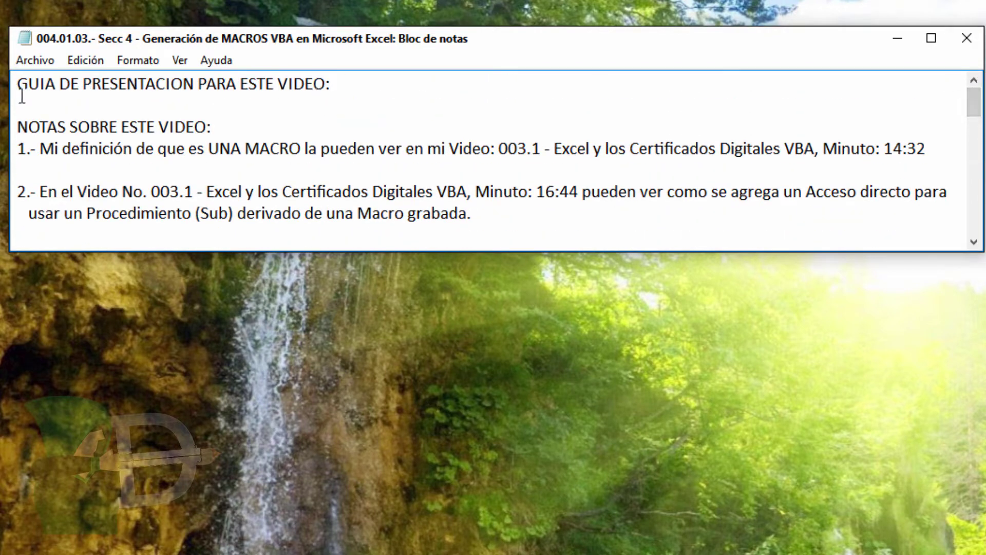
drag(18, 85, 304, 85)
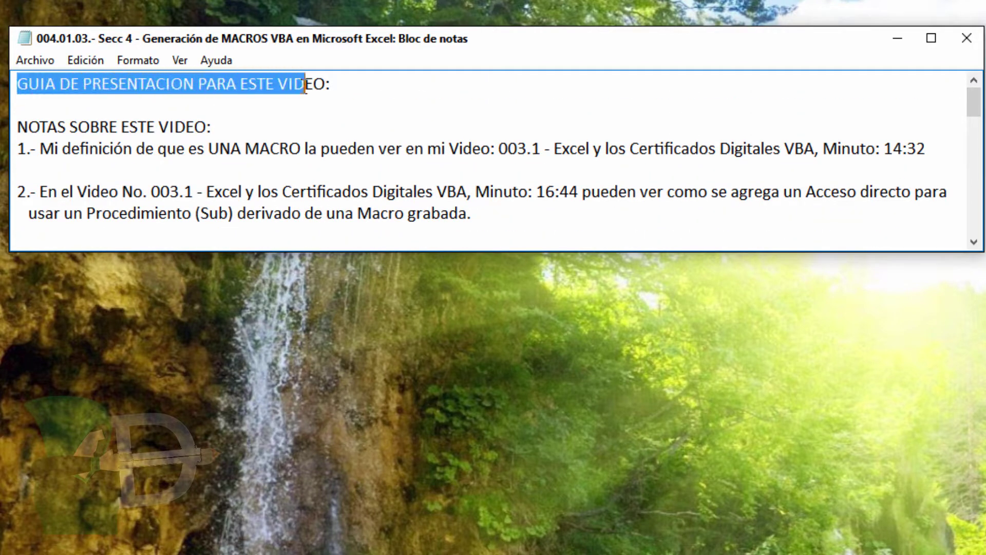
click(261, 130)
drag(238, 132, 20, 133)
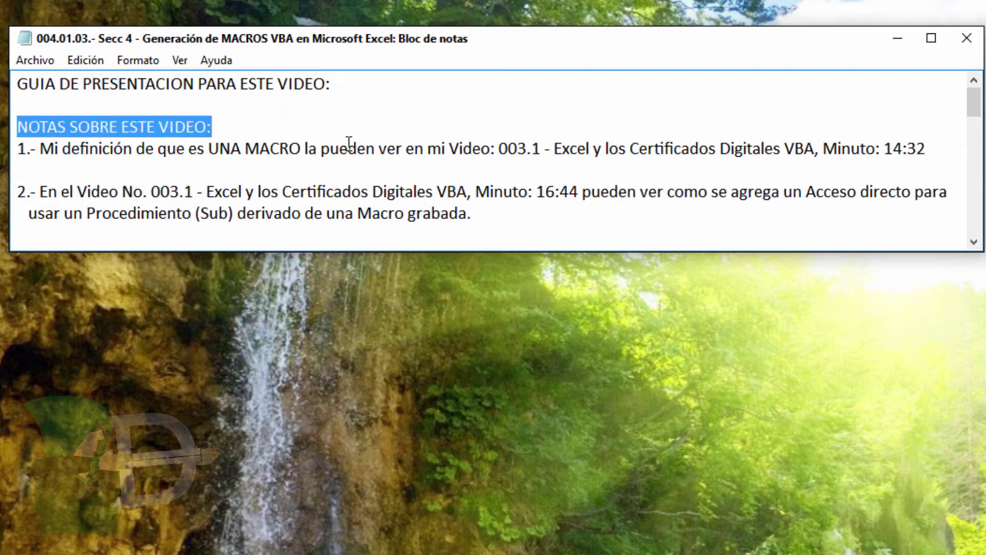
click(58, 152)
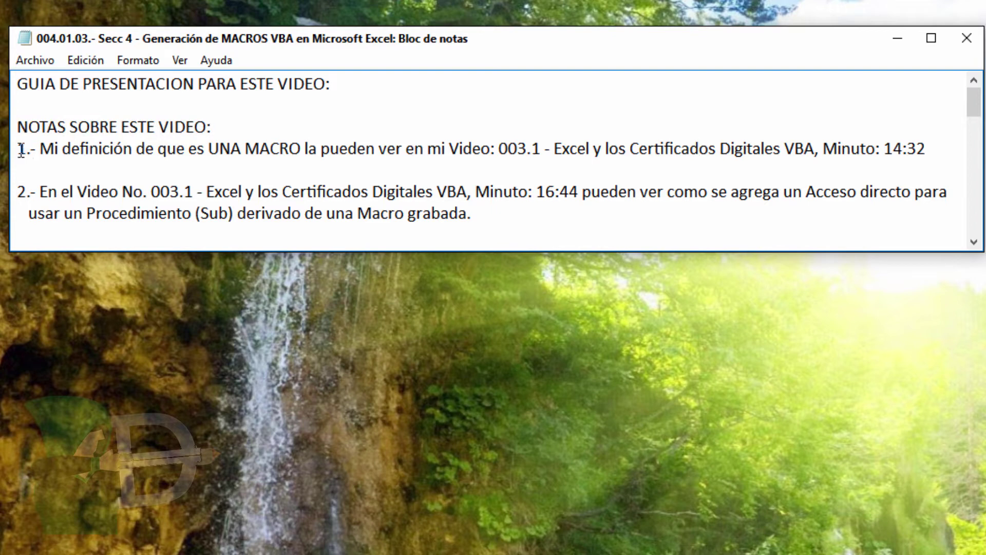
- Read note 1 about where the definition of a macro is given, highlighting the referenced video's number, title and minute
drag(17, 149, 832, 156)
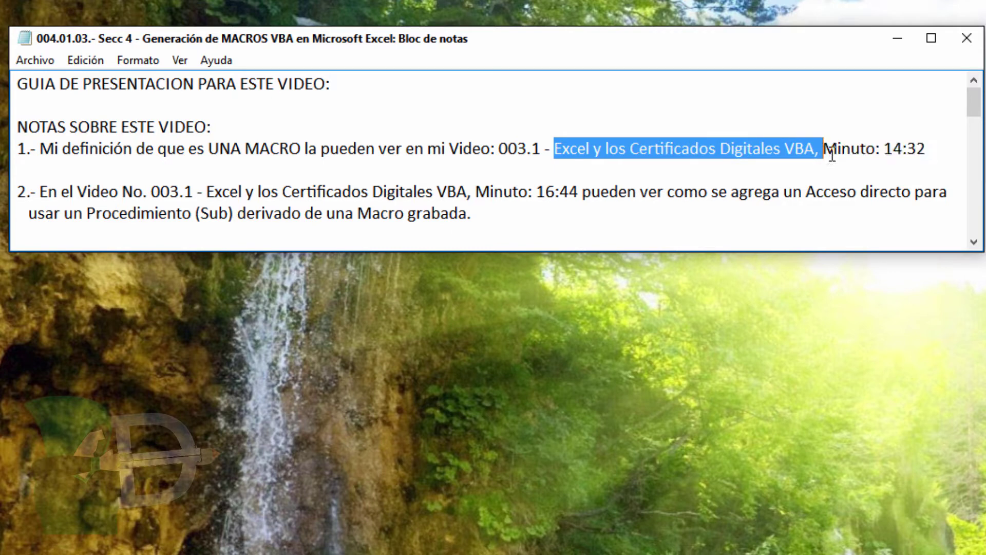
click(870, 150)
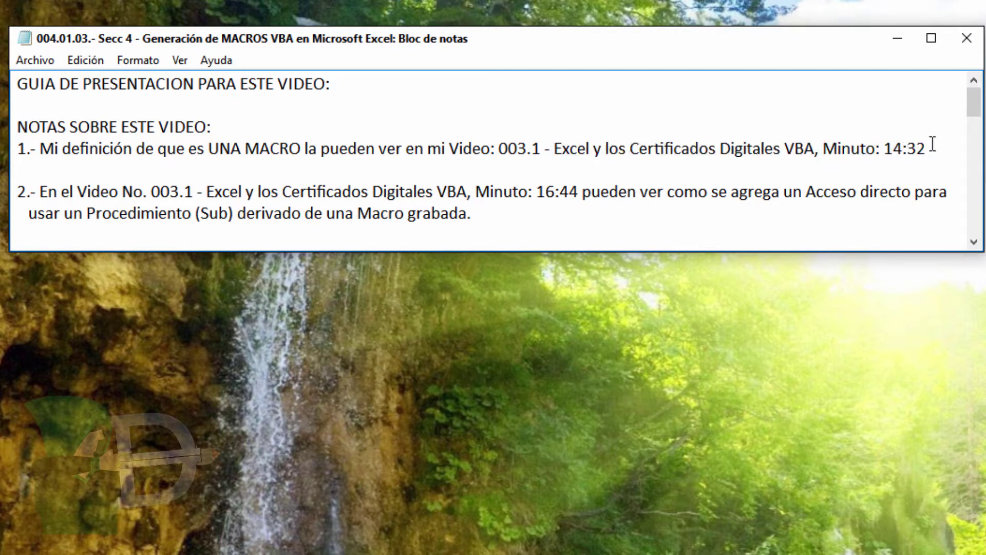
drag(499, 149, 541, 147)
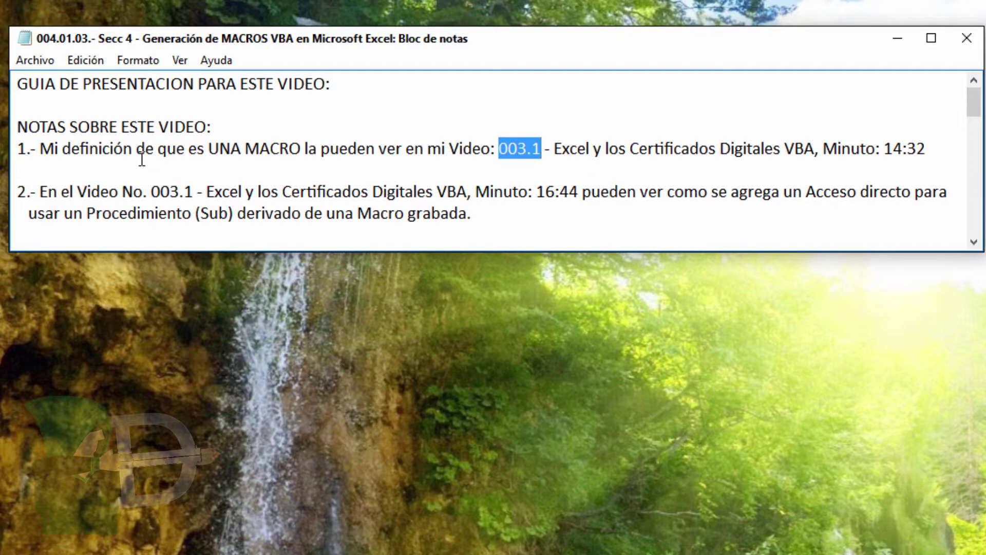
drag(210, 148, 293, 163)
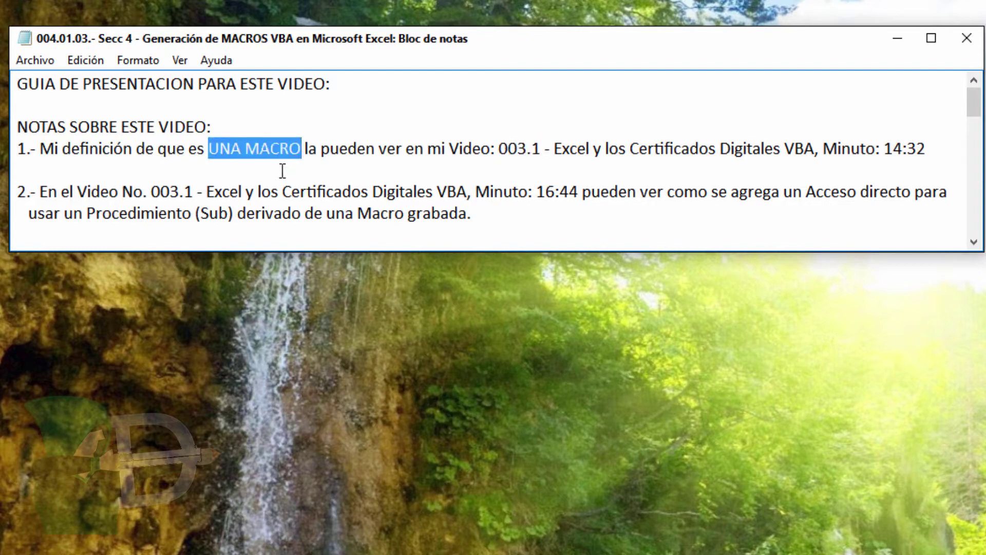
click(247, 150)
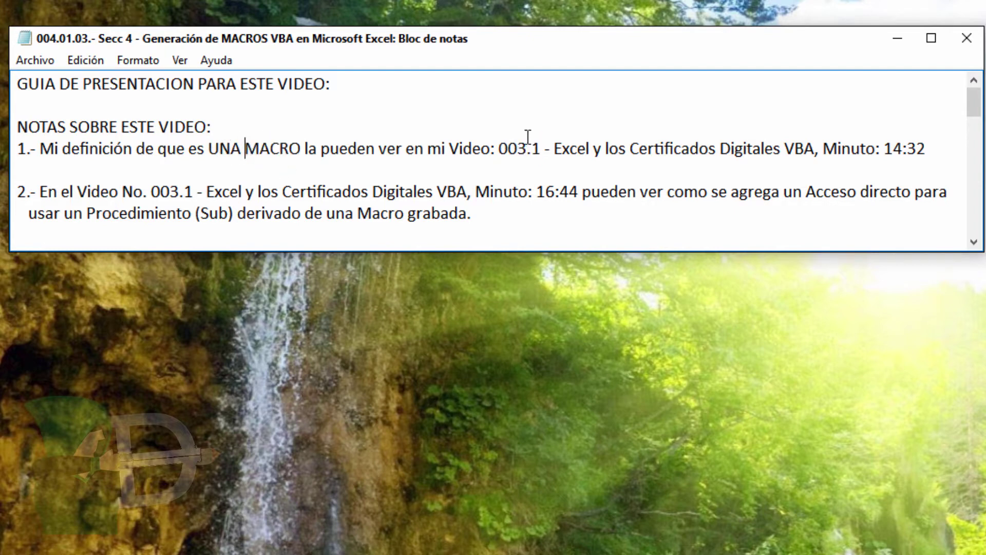
click(499, 149)
drag(503, 150, 816, 148)
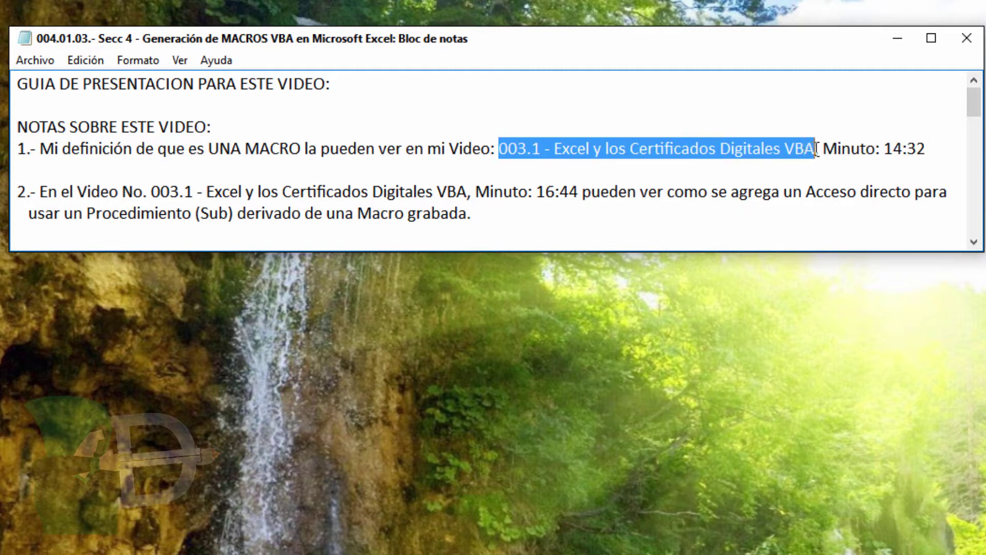
double_click(845, 154)
click(894, 152)
click(909, 150)
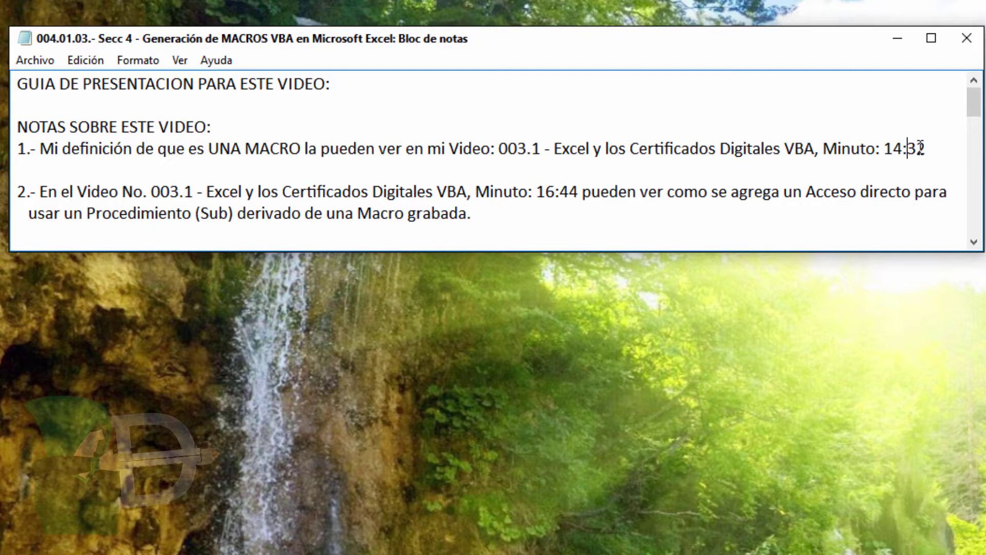
- Read note 2 about adding a shortcut to run a Sub procedure derived from a recorded macro
double_click(23, 191)
drag(536, 191, 943, 198)
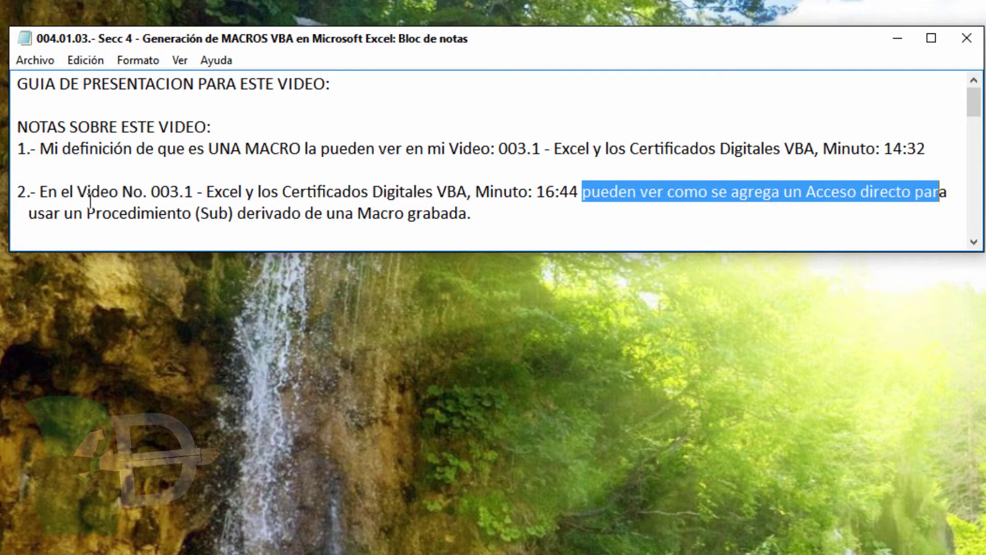
drag(29, 213, 425, 229)
click(240, 212)
click(496, 215)
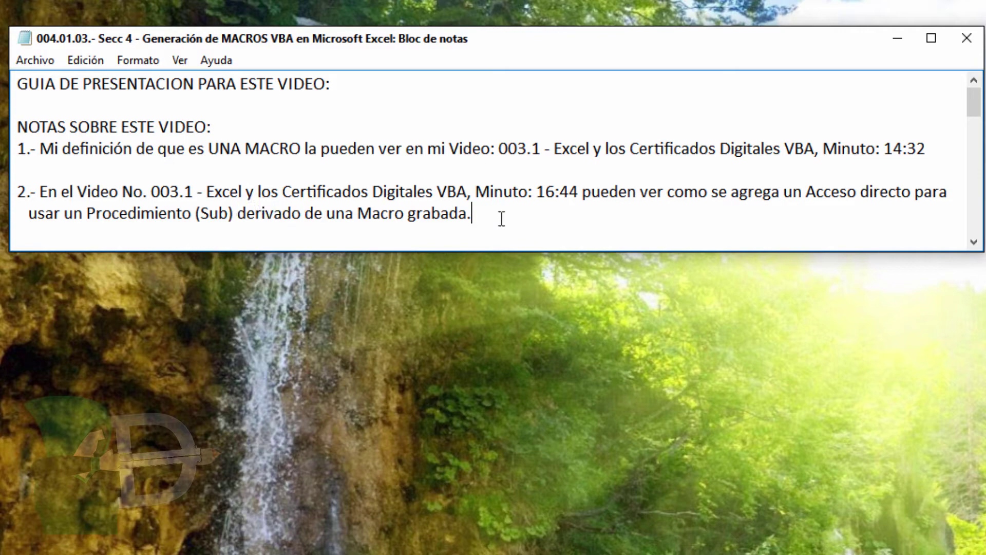
- Read note 3, which asks viewers to share the videos and watch them on YouTube instead of downloading them
click(978, 136)
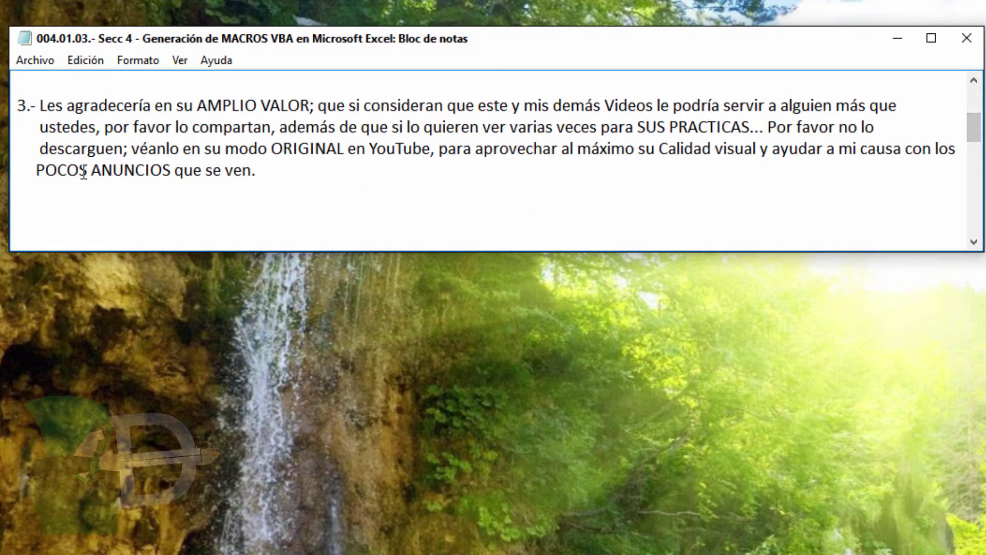
click(273, 177)
drag(653, 108, 900, 109)
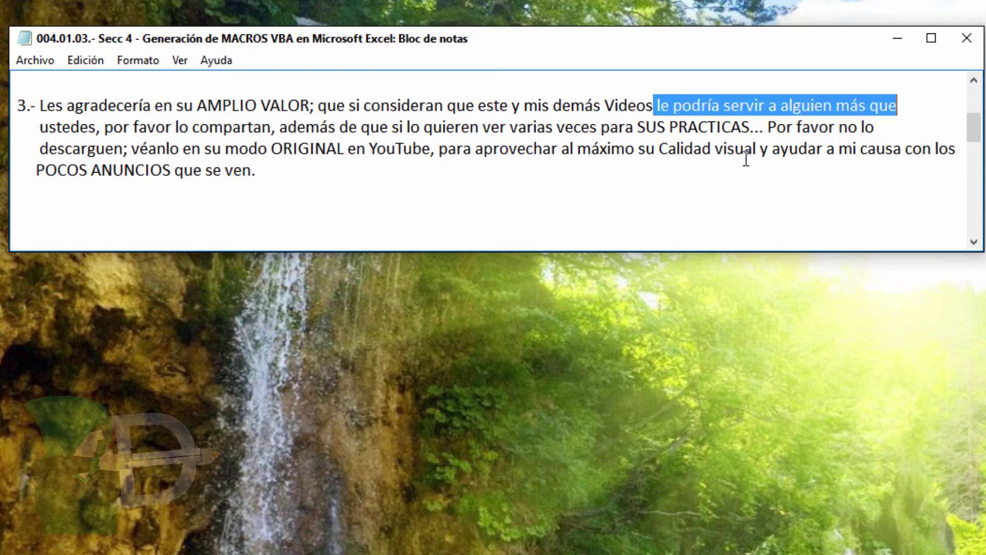
drag(106, 127, 879, 126)
drag(138, 149, 956, 154)
click(270, 176)
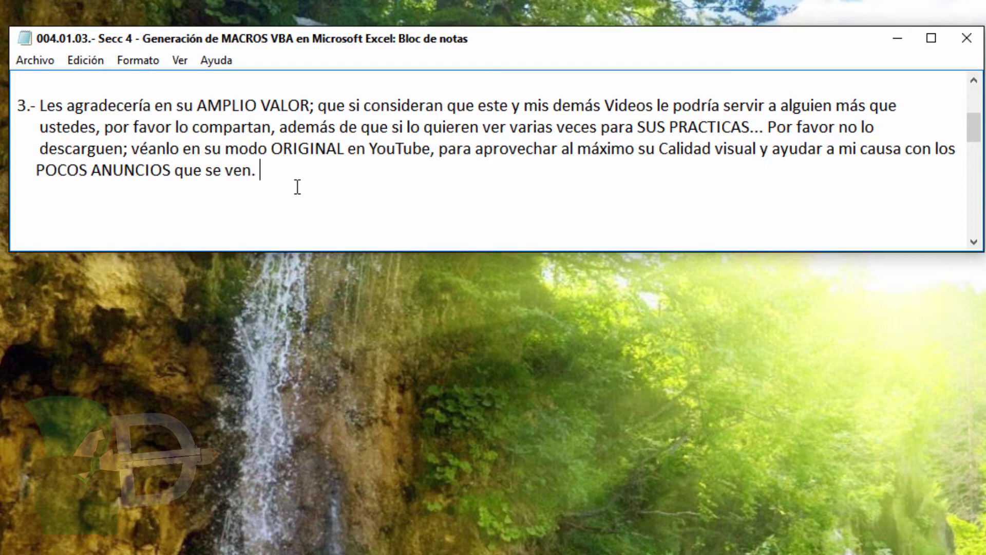
- Review the "HOY VEREMOS" agenda items on recording macros, the absolute and relative examples, and cleaning up one macro
click(973, 158)
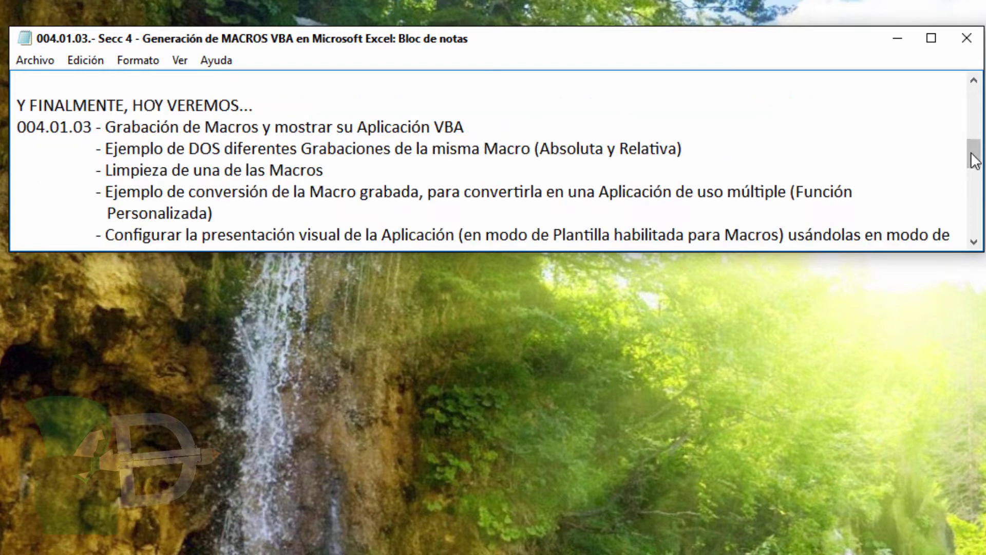
drag(975, 161, 975, 166)
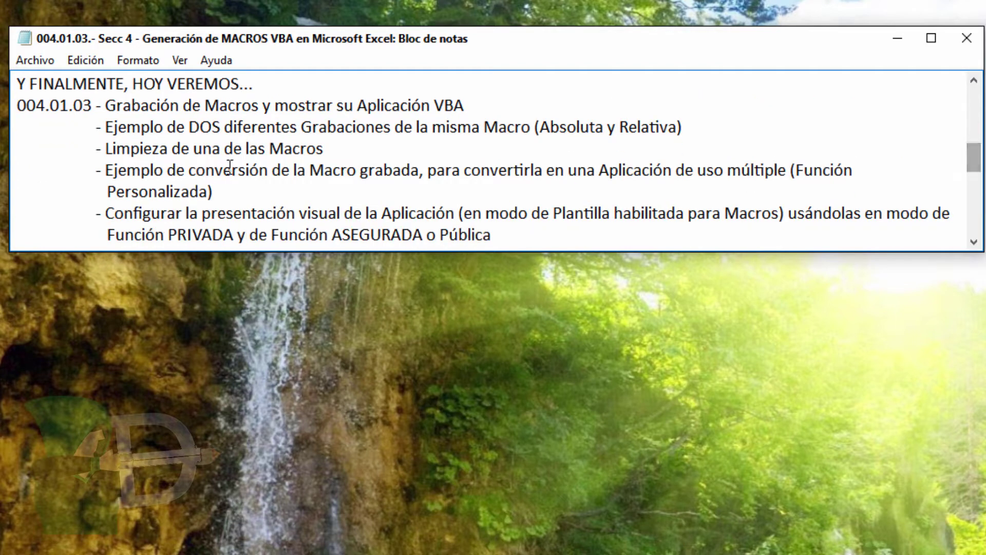
drag(106, 106, 465, 105)
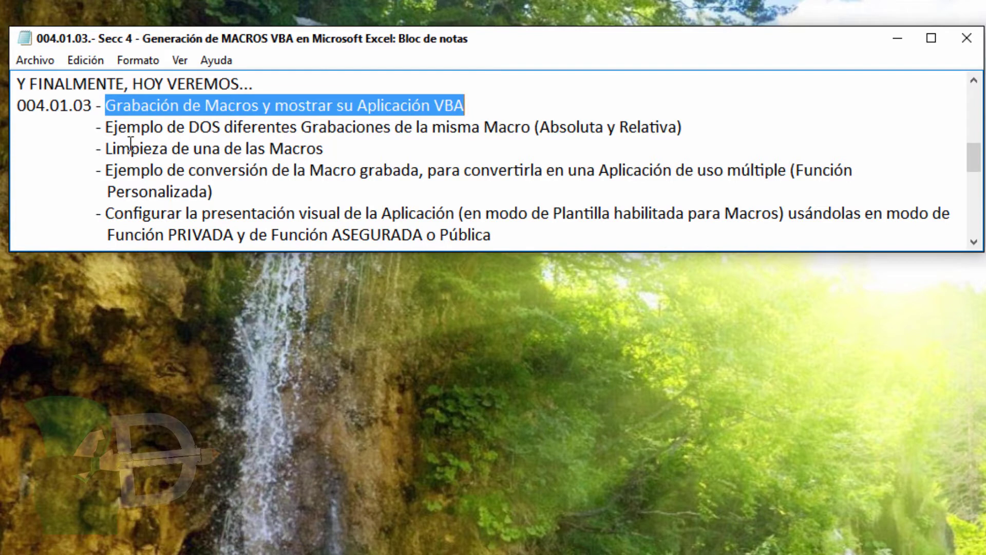
drag(107, 128, 534, 129)
click(542, 126)
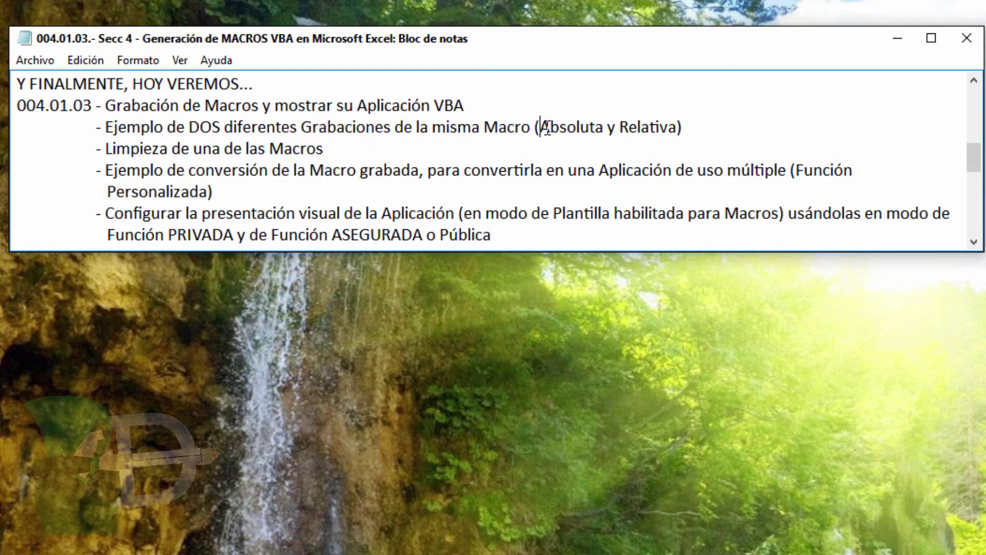
double_click(545, 127)
drag(615, 128, 671, 126)
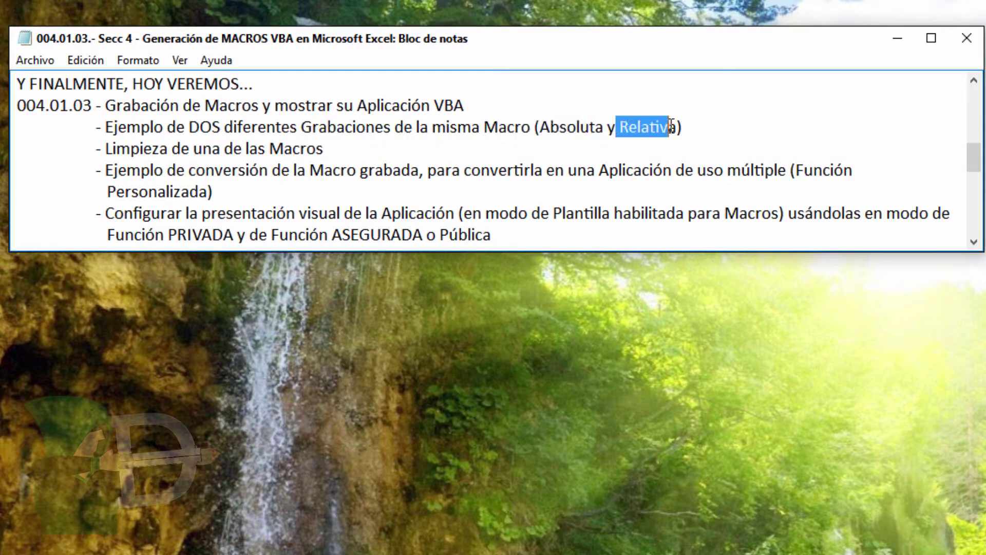
click(118, 153)
drag(105, 150, 325, 149)
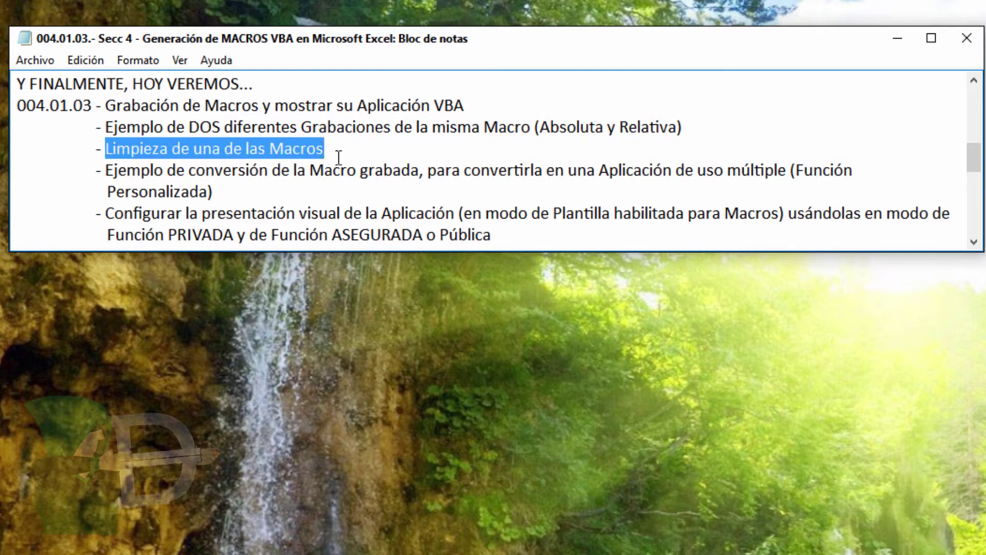
click(401, 149)
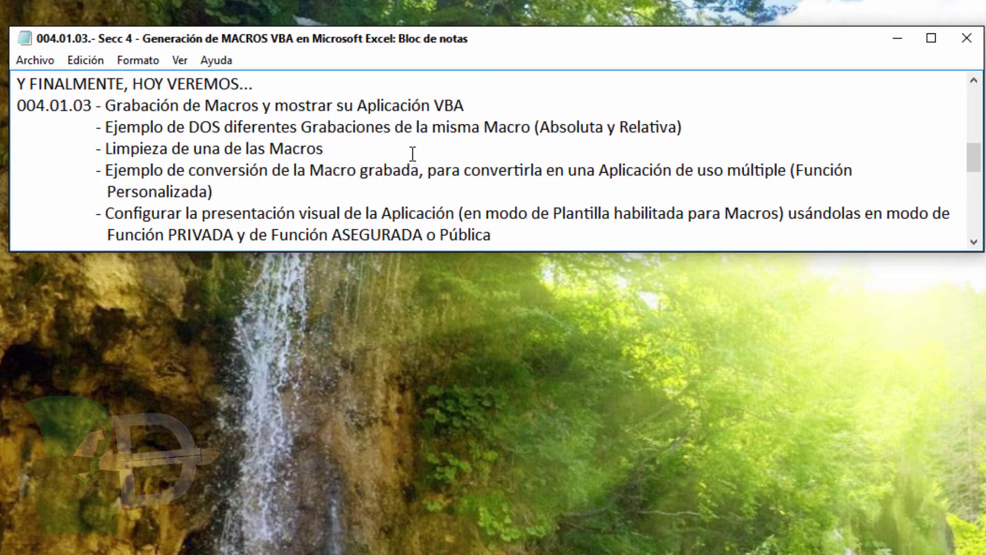
- Review the agenda item on converting the recorded macro into a reusable custom function (Función Personalizada)
key(Down)
key(Down)
drag(106, 170, 855, 170)
click(810, 171)
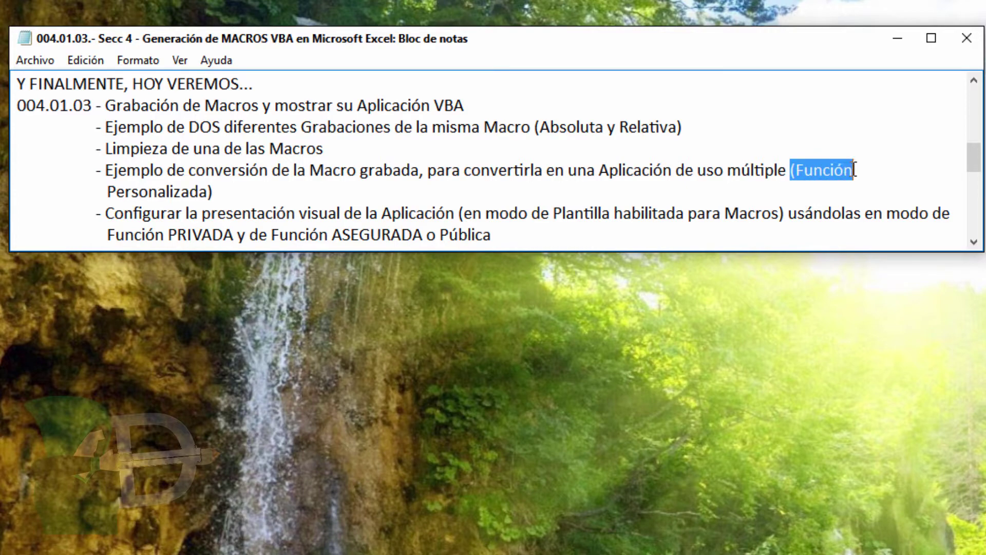
double_click(184, 192)
click(247, 200)
- Review the last two agenda items, on configuring the macro-enabled template's presentation and preparing it to generate the add-in
scroll(976, 197, down, 1)
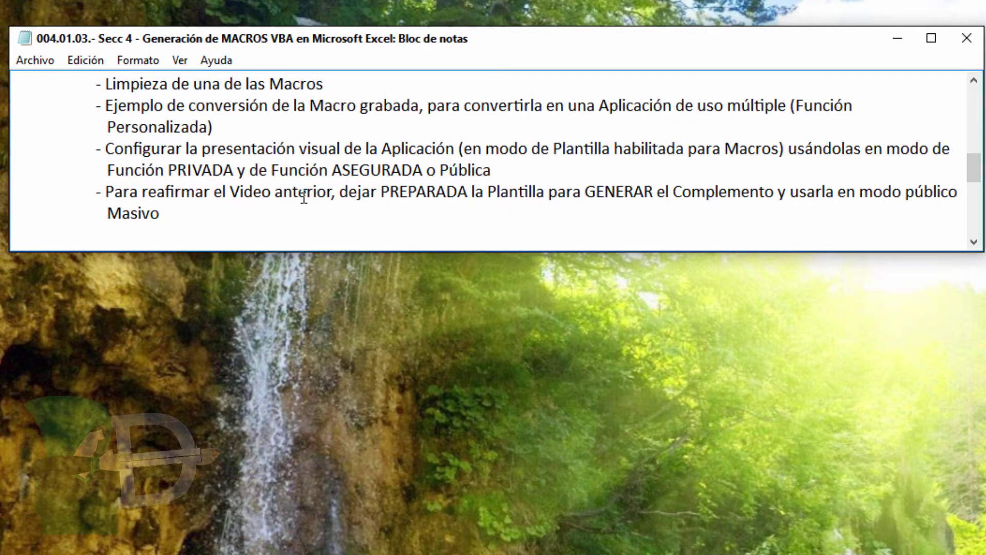
drag(105, 150, 500, 166)
click(496, 169)
drag(338, 192, 339, 225)
click(792, 192)
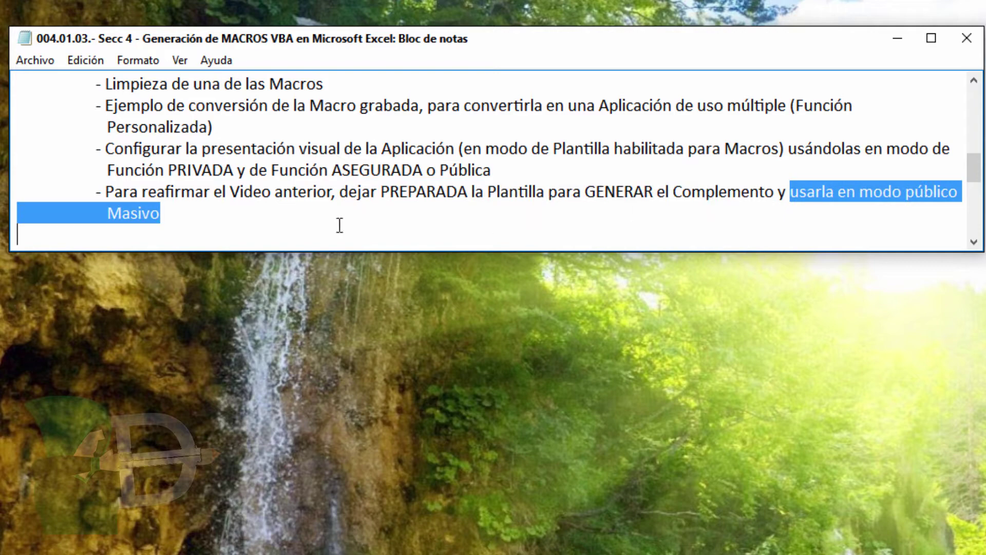
click(168, 212)
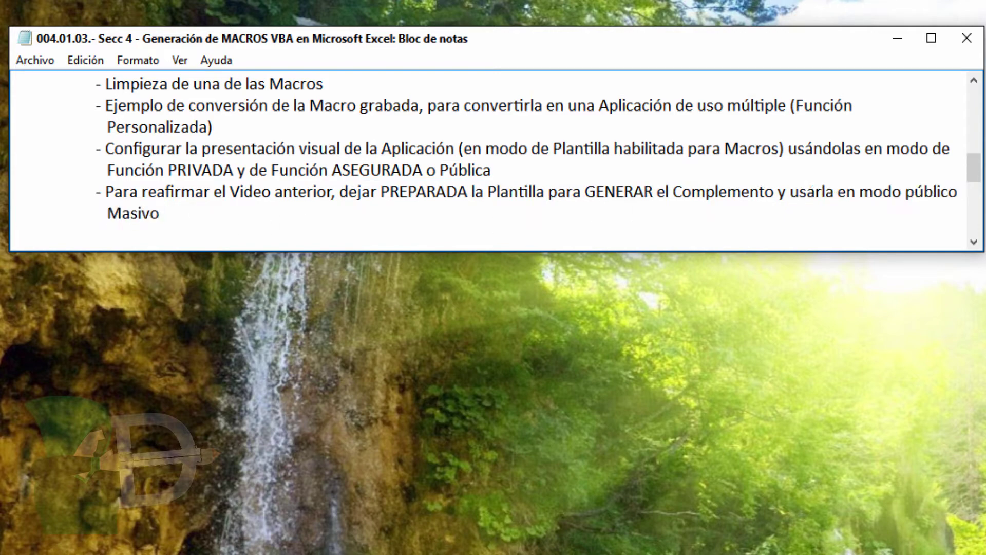
- Return to the beginning of the agenda and highlight the item on two different recordings of the same macro
click(974, 82)
click(974, 81)
click(974, 81)
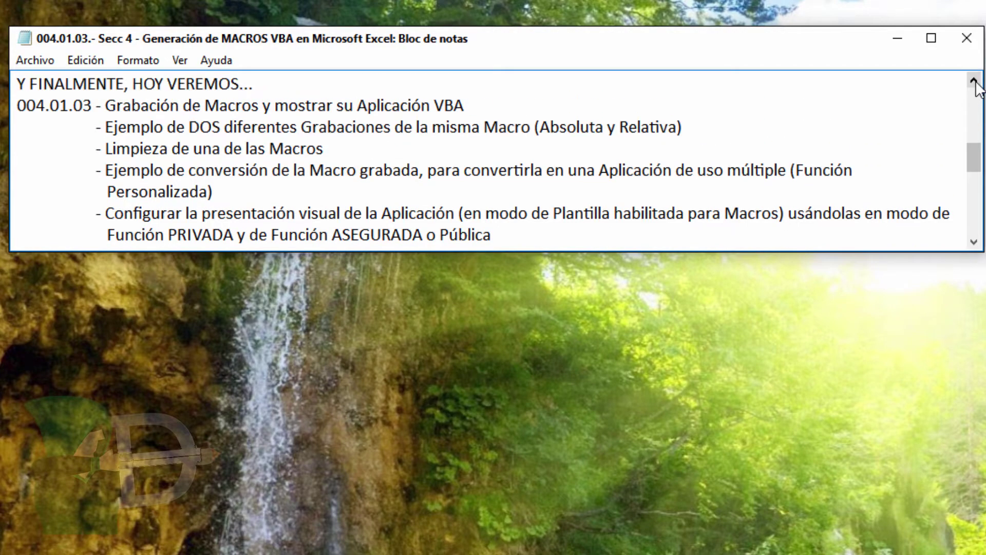
click(974, 81)
drag(682, 149, 105, 149)
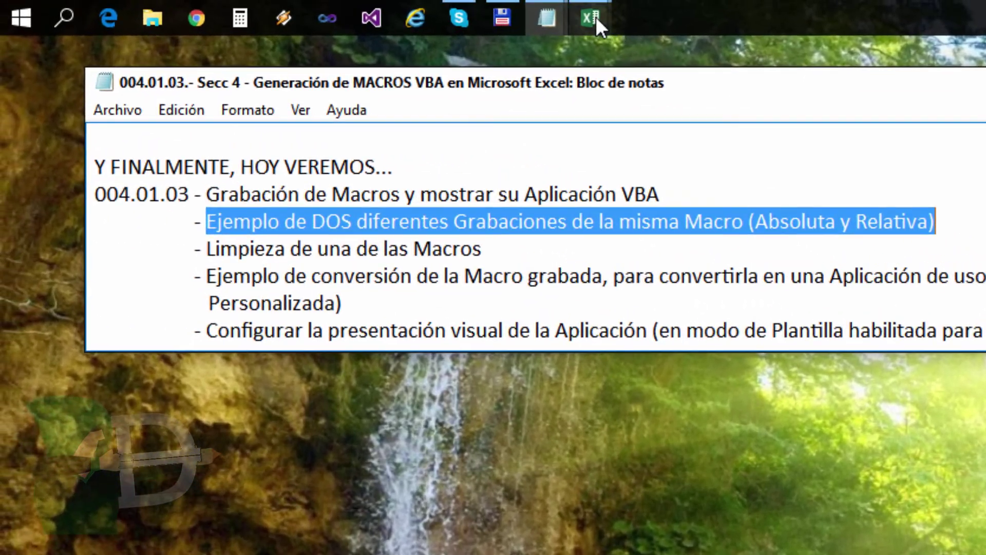
- Switch to the GrabarMacroEDHVidISPT workbook in Excel and select the daily salary cell B5 on the MacroVideo sheet
mouse_move(596, 18)
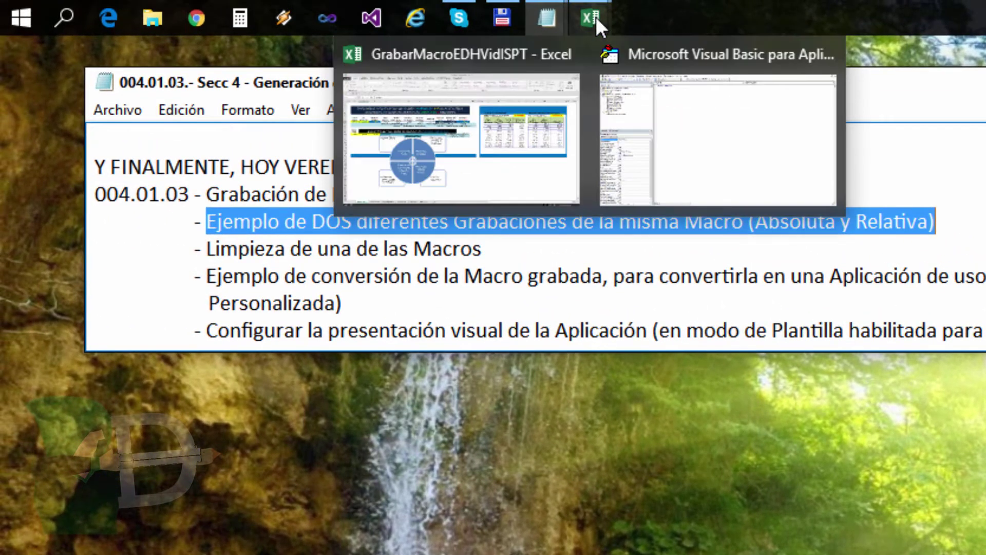
click(543, 104)
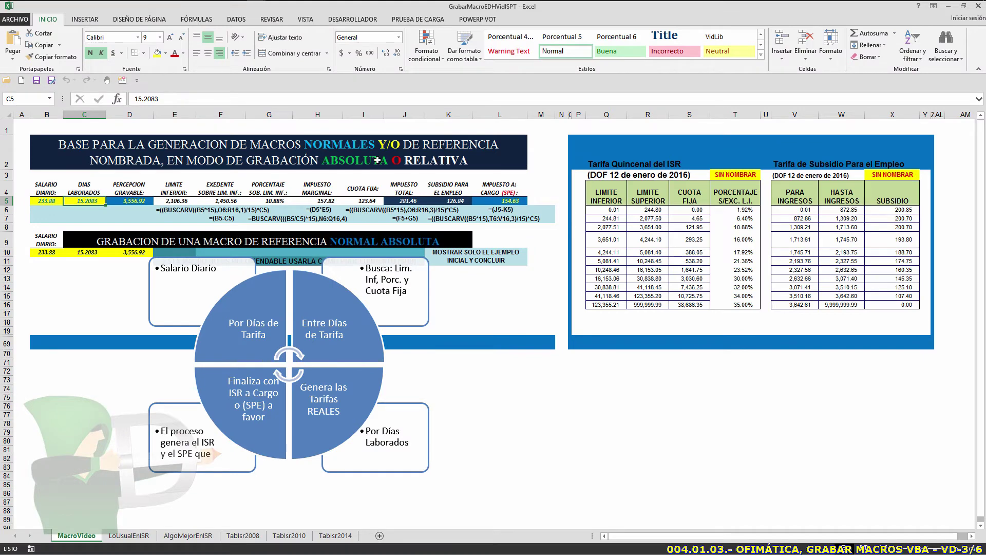
click(167, 253)
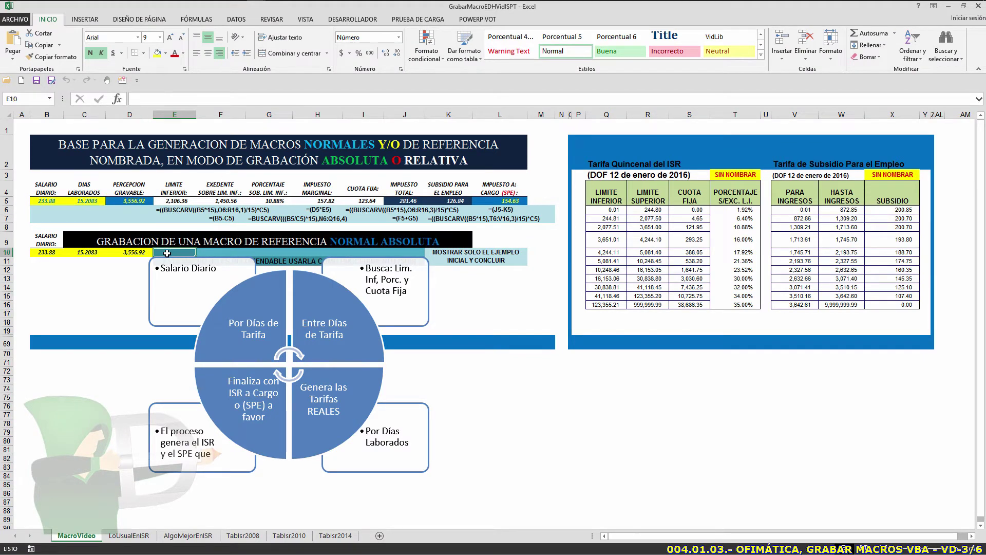
click(44, 201)
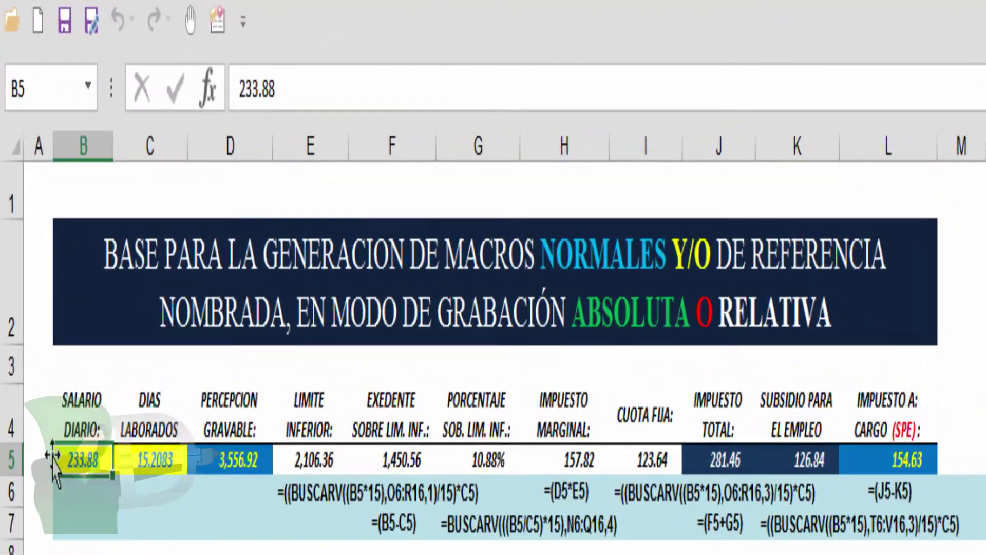
- Highlight the ISR calculation block B4:L5 and check the lower limit cell E5 within it
drag(75, 395, 904, 459)
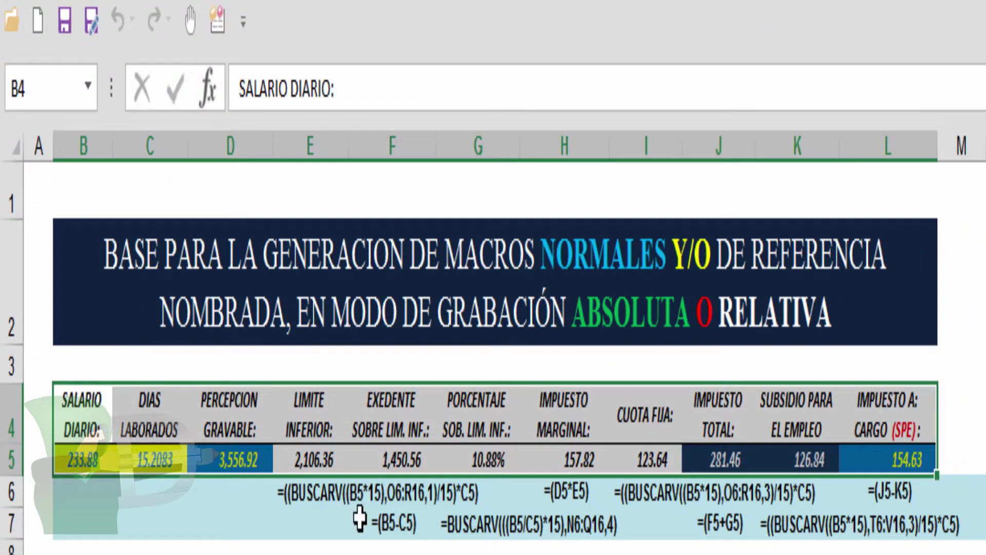
click(311, 455)
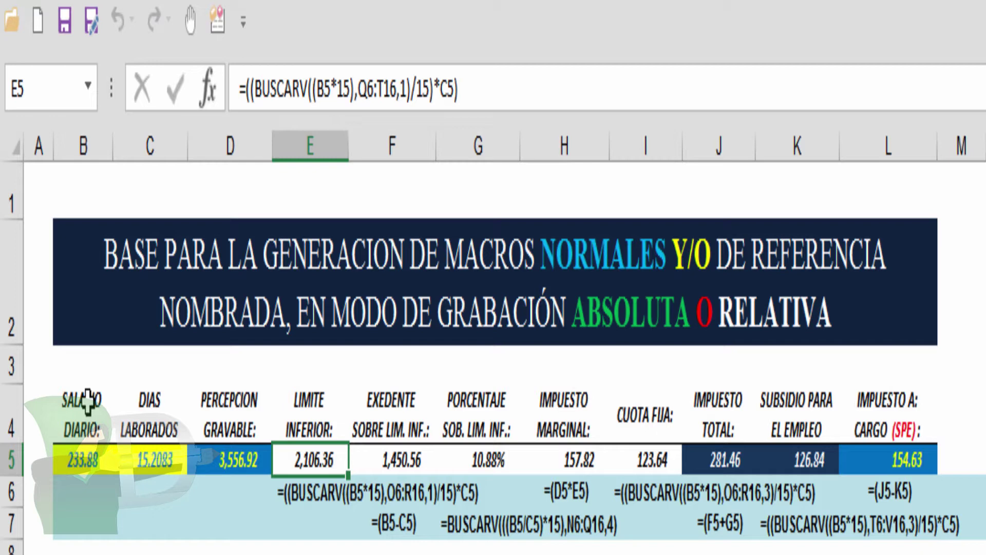
drag(87, 400, 867, 462)
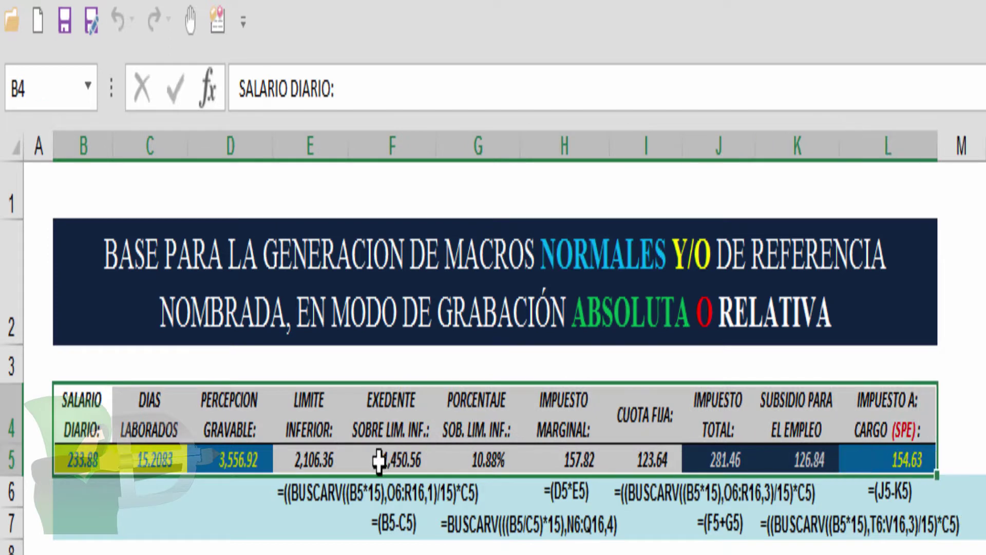
- Examine the days worked in C5, the daily salary in B5 and the taxable income formula in D5
click(146, 459)
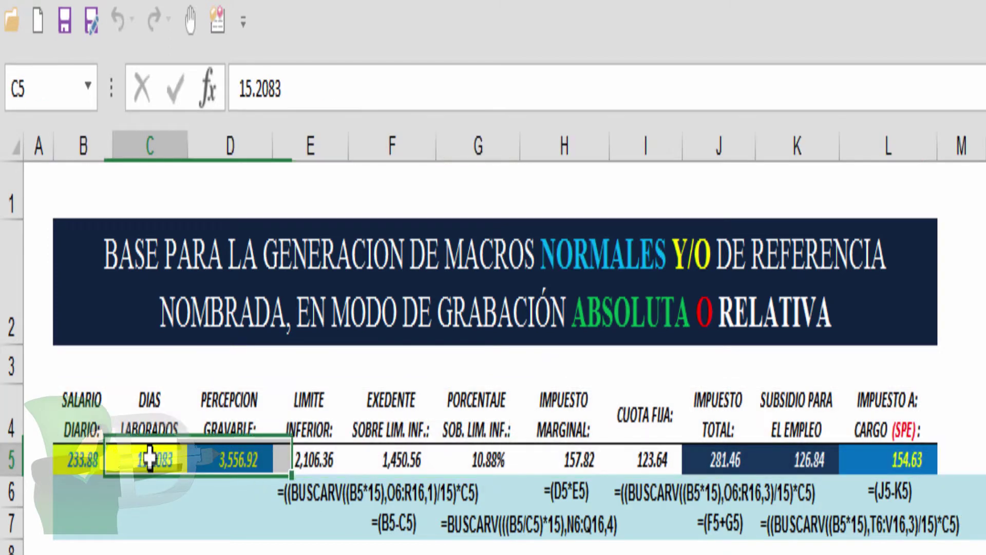
click(97, 458)
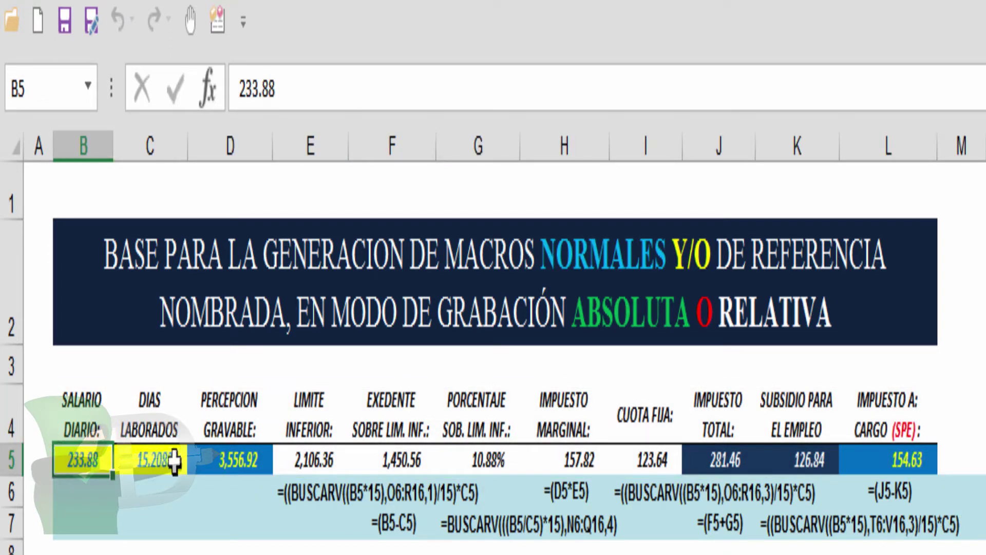
click(228, 462)
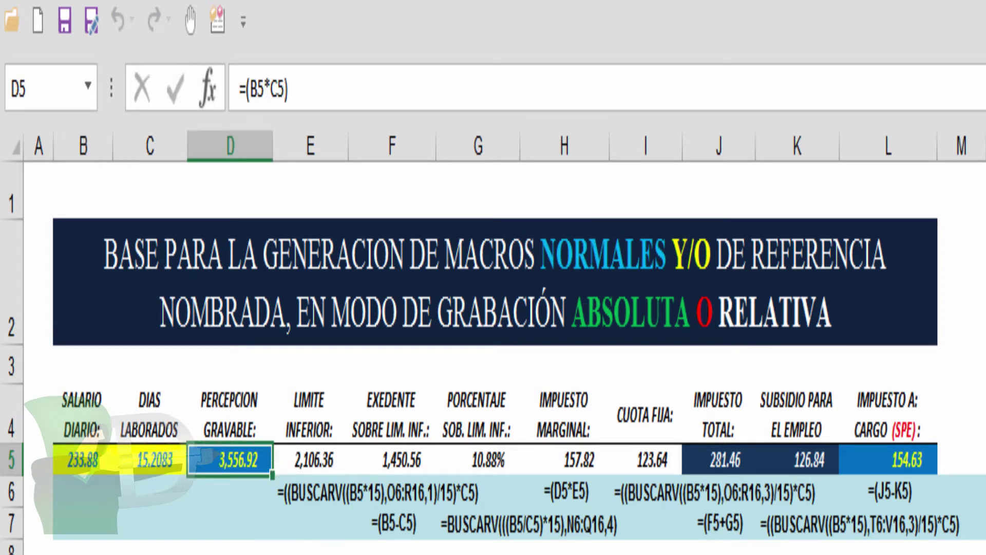
- Compare the lower limit formula in E5 with its written-out text in E6, leaving both cells unedited
click(307, 493)
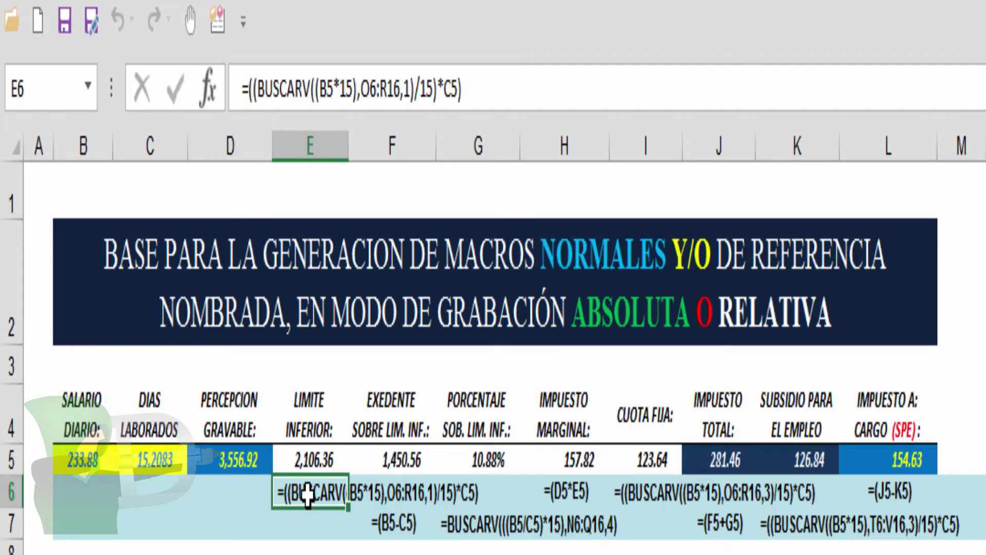
click(308, 459)
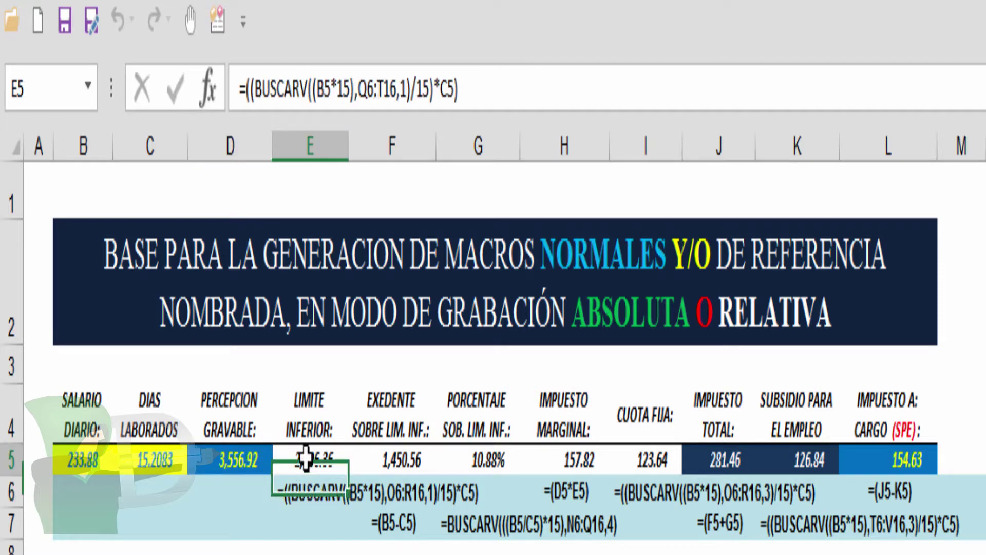
click(299, 498)
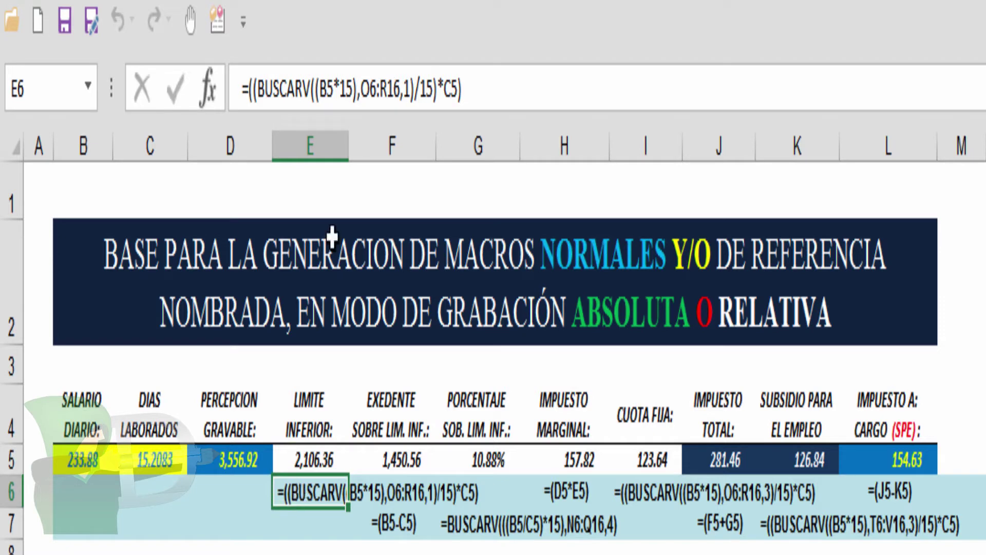
click(315, 459)
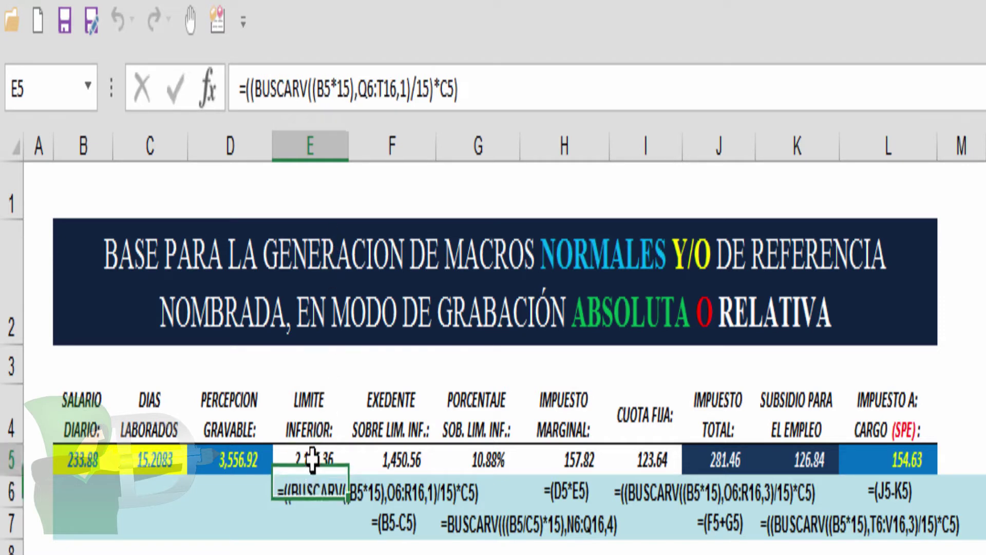
drag(473, 89, 228, 90)
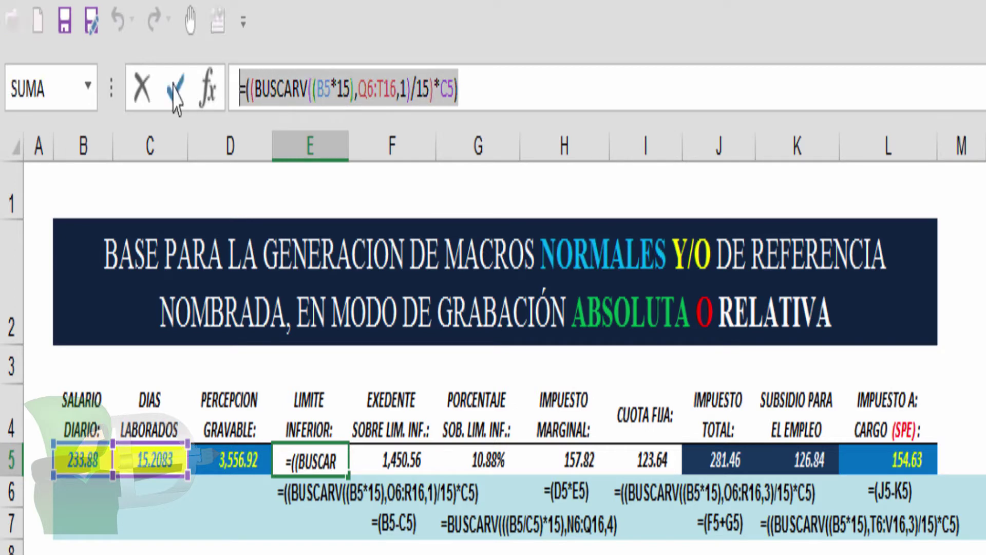
click(142, 89)
click(307, 496)
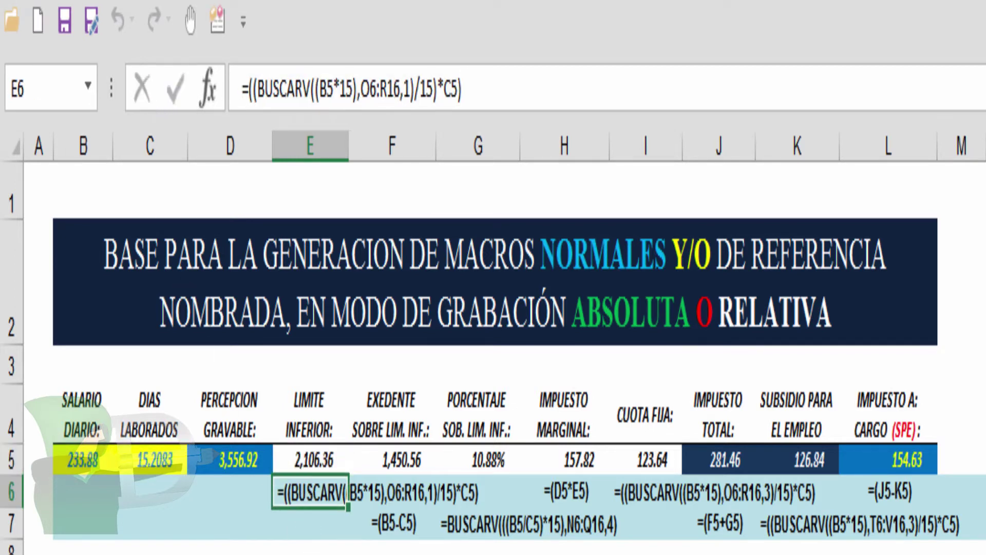
drag(299, 494, 440, 491)
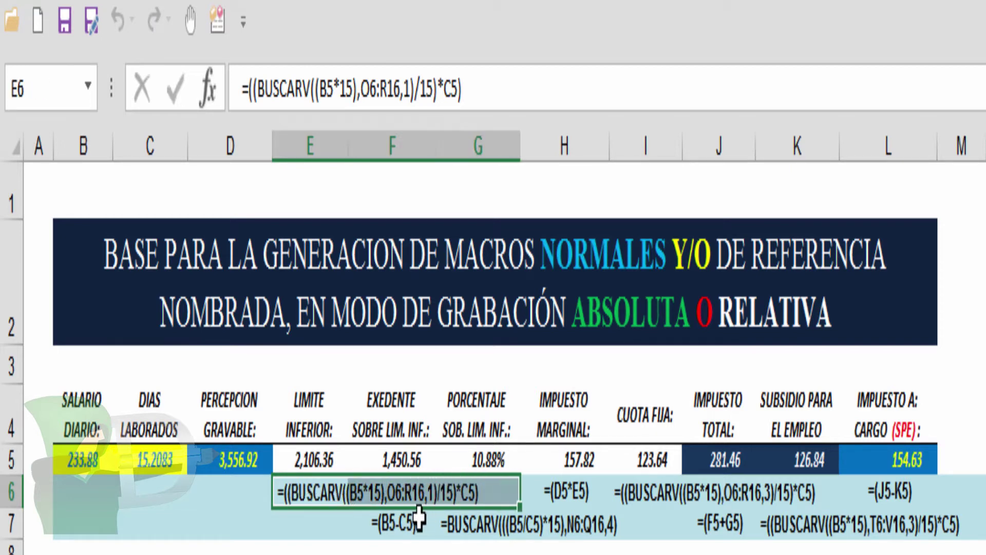
- Compare the excess and percentage formulas in F5 and G5 with their row 7 texts, and check the marginal tax formula in H5
click(403, 458)
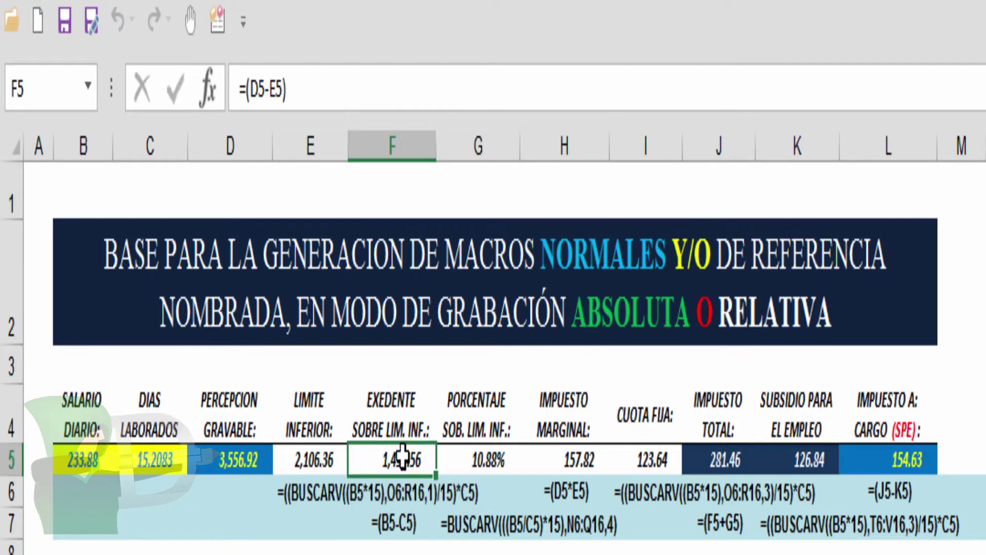
click(395, 528)
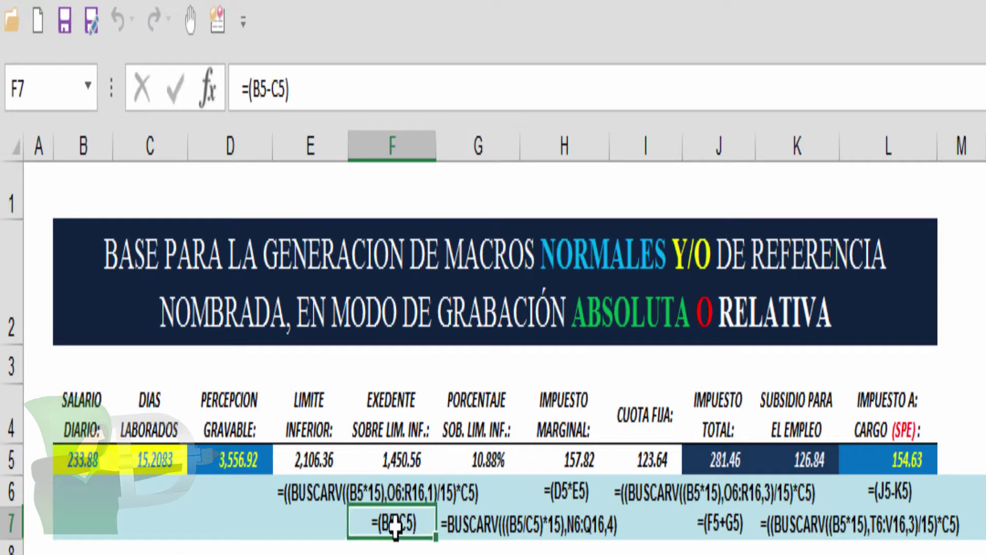
click(477, 460)
click(469, 529)
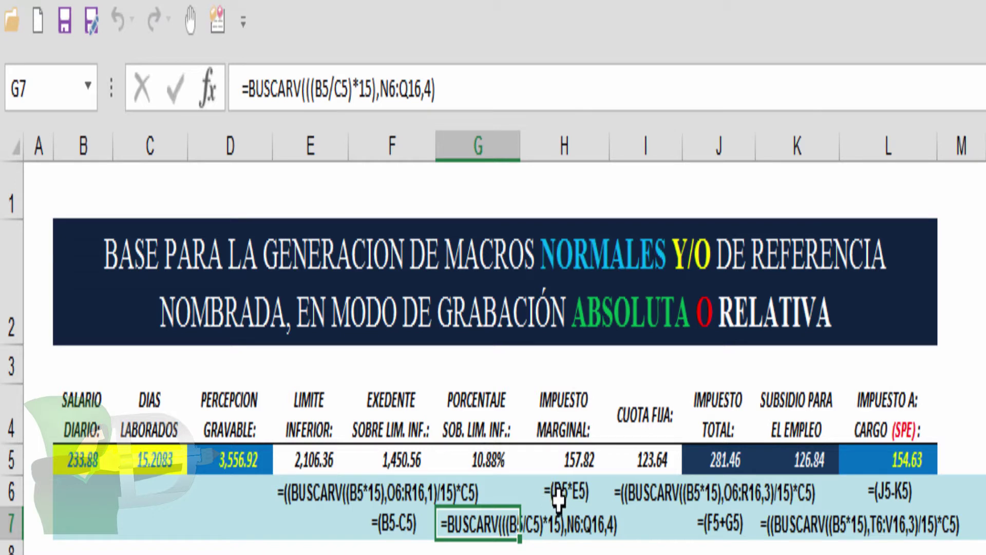
click(576, 454)
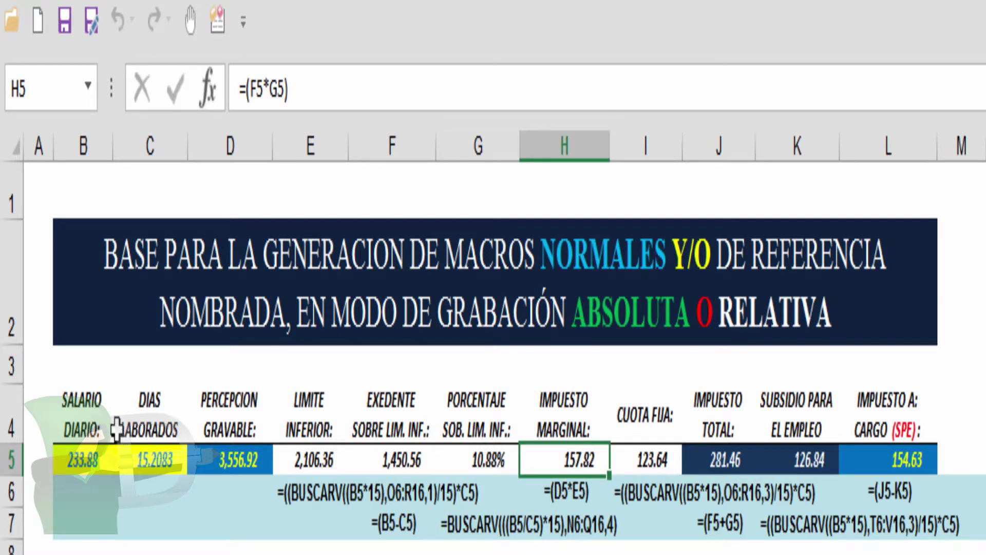
drag(86, 453, 880, 462)
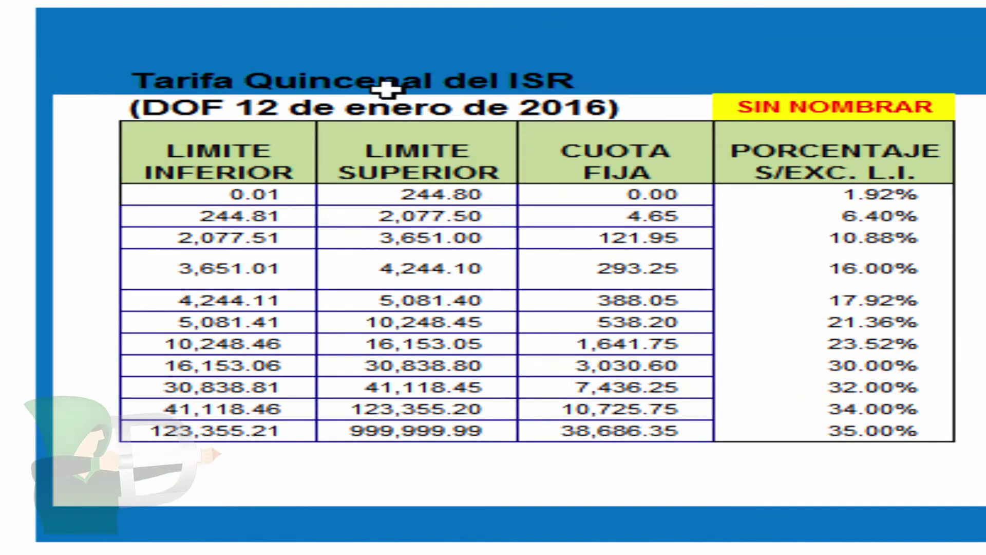
- Point out the Tarifa Quincenal del ISR table by highlighting its first bracket row and the row with lower limit 4,244.11
click(221, 88)
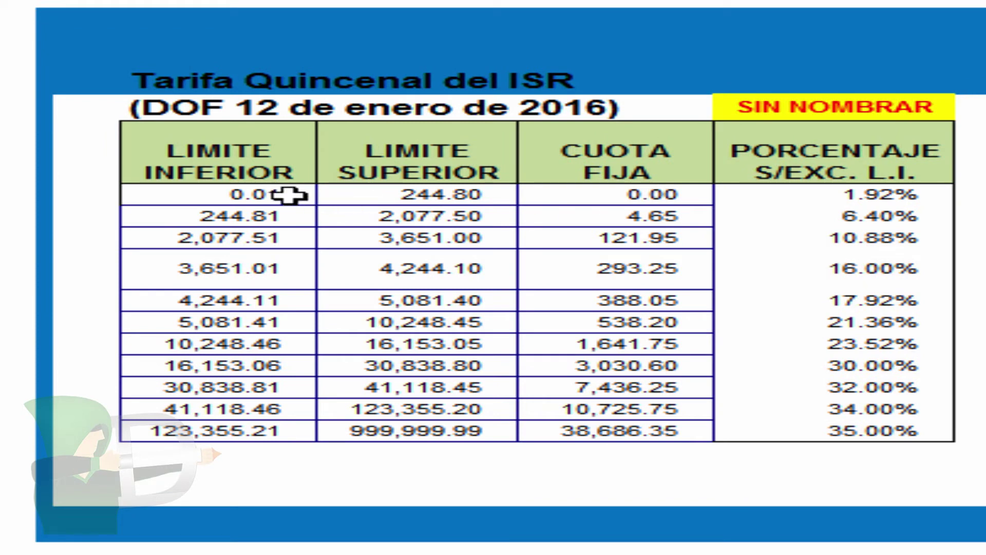
drag(282, 193, 803, 193)
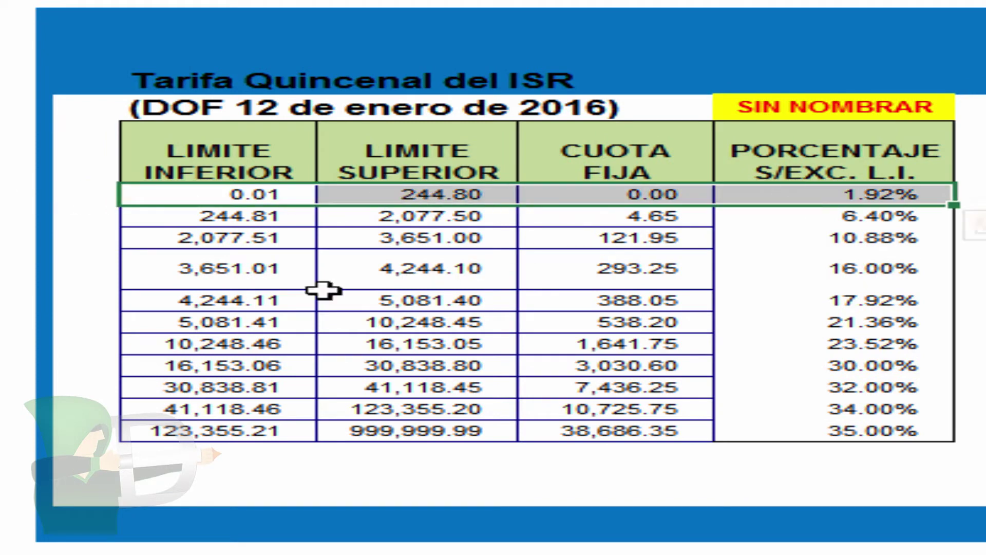
drag(231, 300, 755, 302)
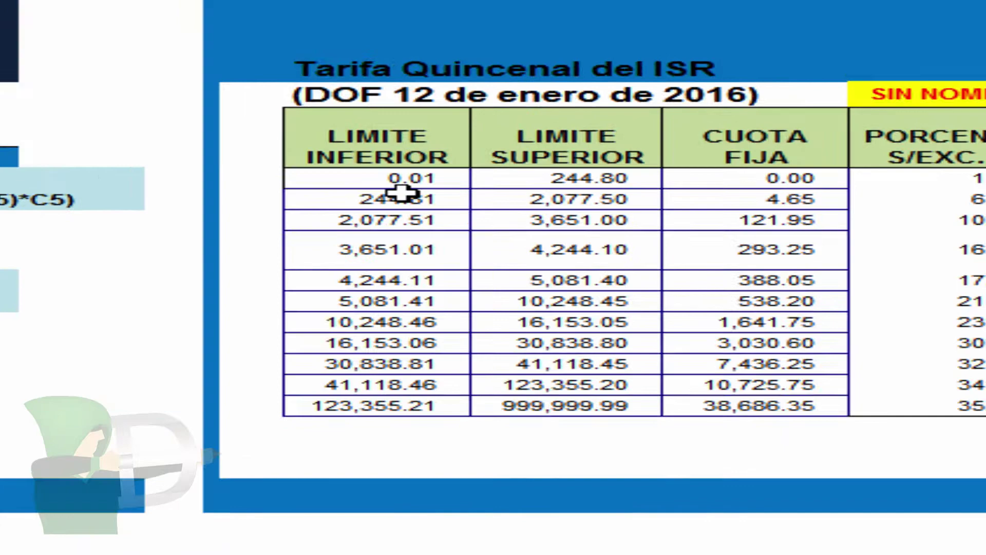
- Highlight the lower limit, percentage and fixed fee columns of the Tarifa Quincenal del ISR table one after another
drag(213, 155, 177, 426)
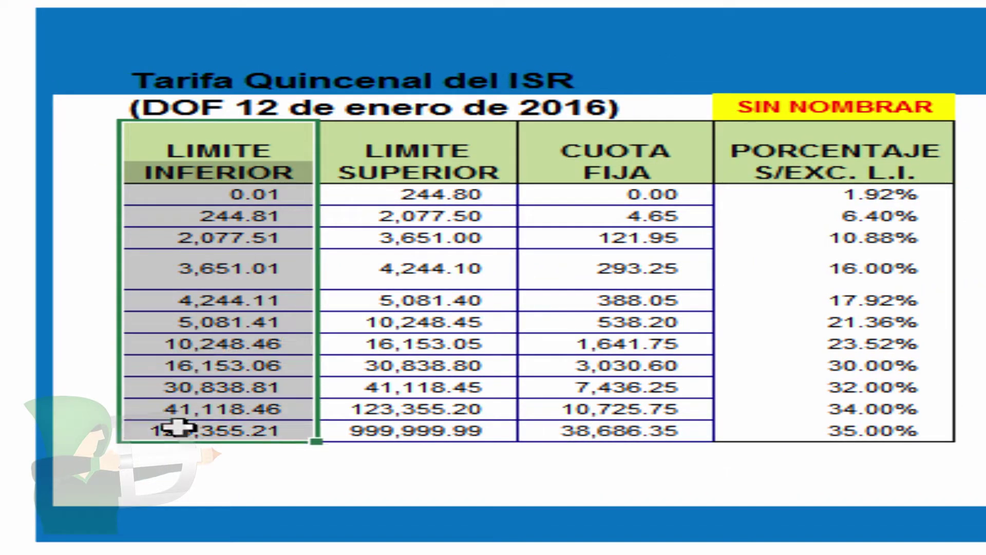
drag(847, 153, 813, 426)
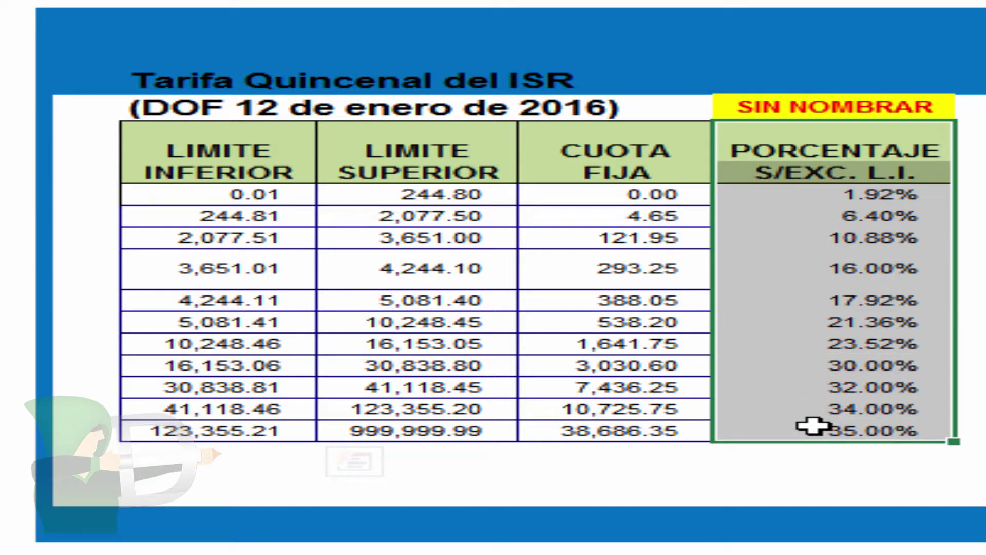
drag(567, 154, 577, 432)
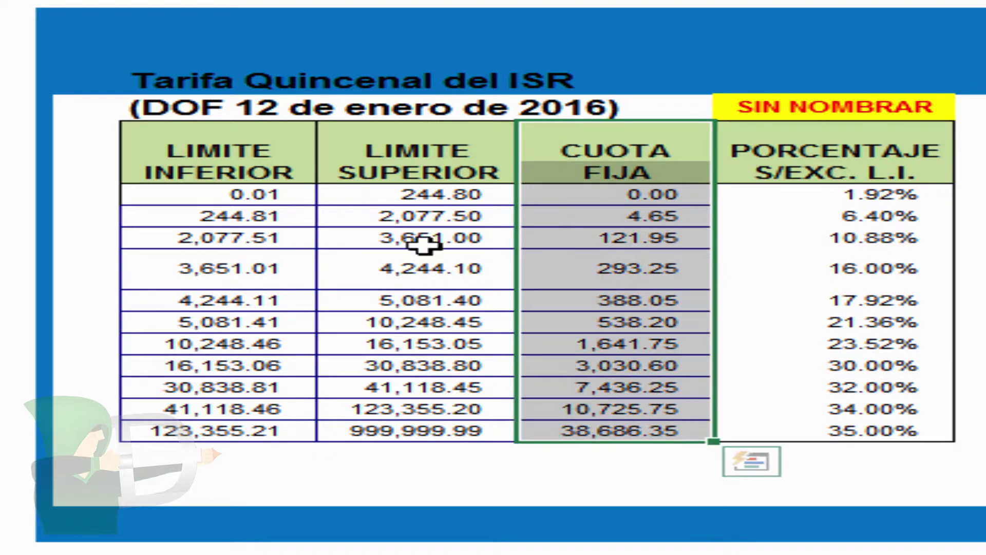
drag(194, 150, 196, 428)
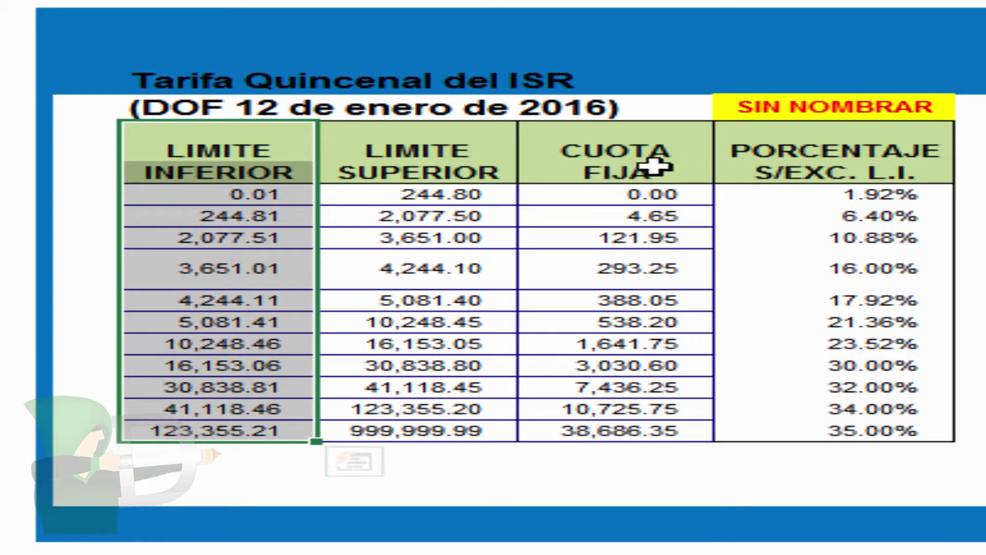
drag(793, 151, 734, 430)
drag(616, 151, 575, 430)
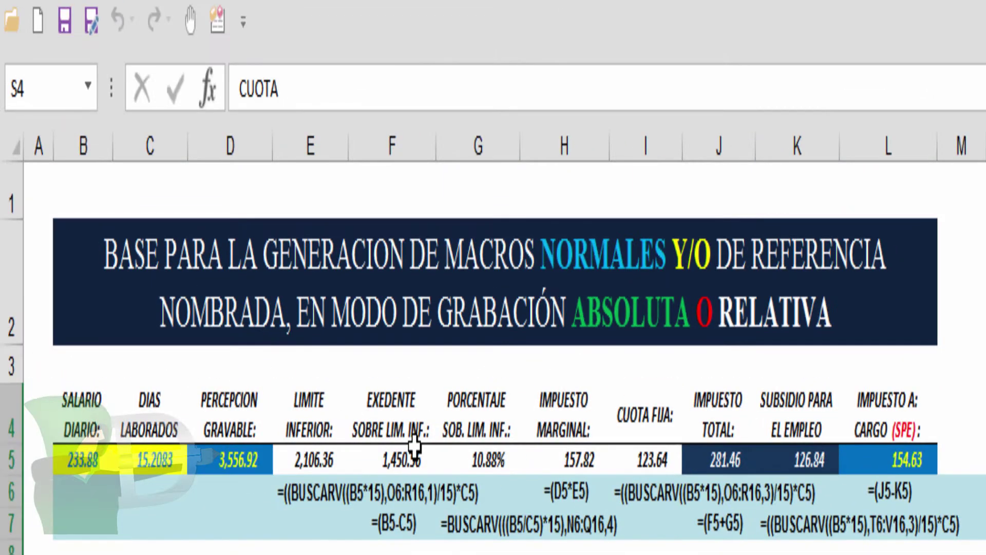
- Inspect the column index arguments of the BUSCARV formulas in E5 and G5 without changing either formula
click(306, 462)
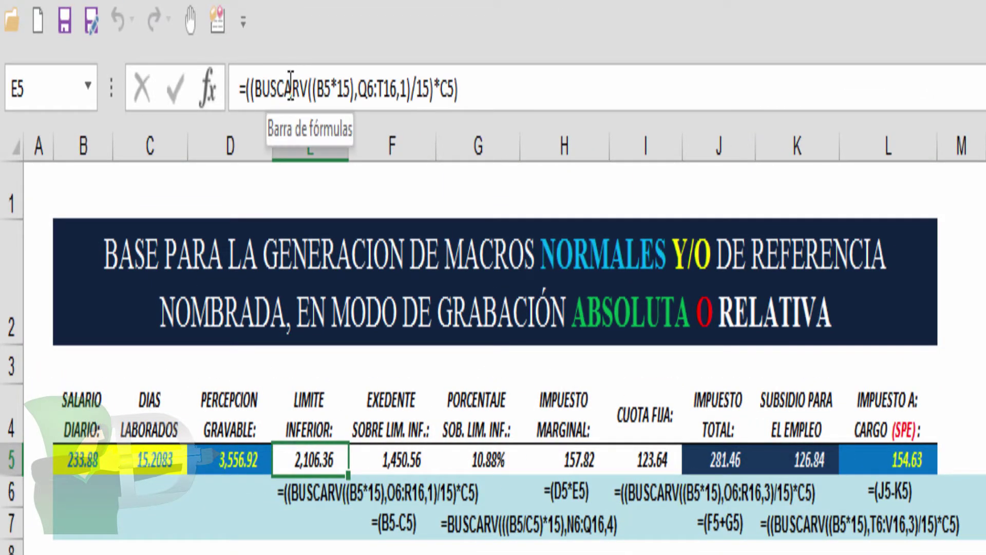
double_click(401, 90)
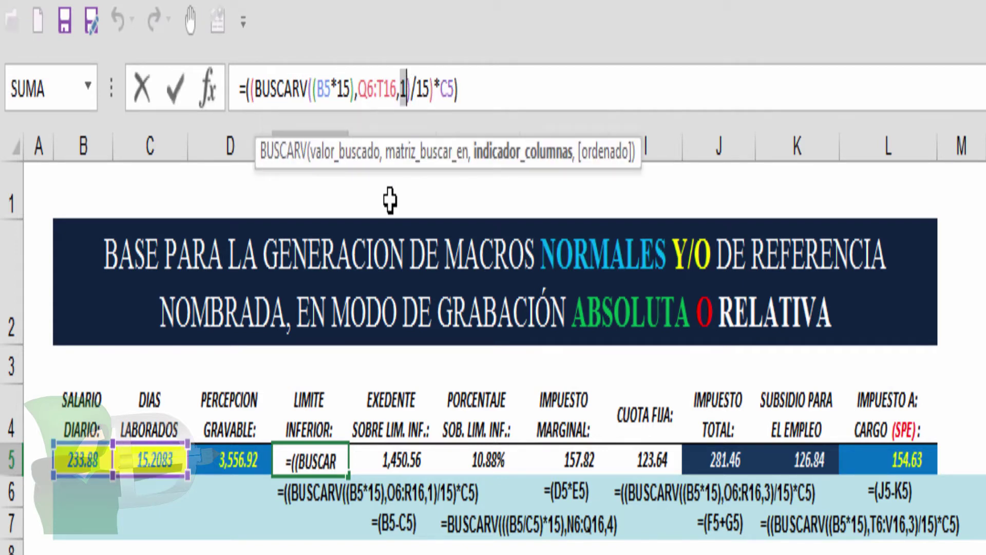
click(142, 89)
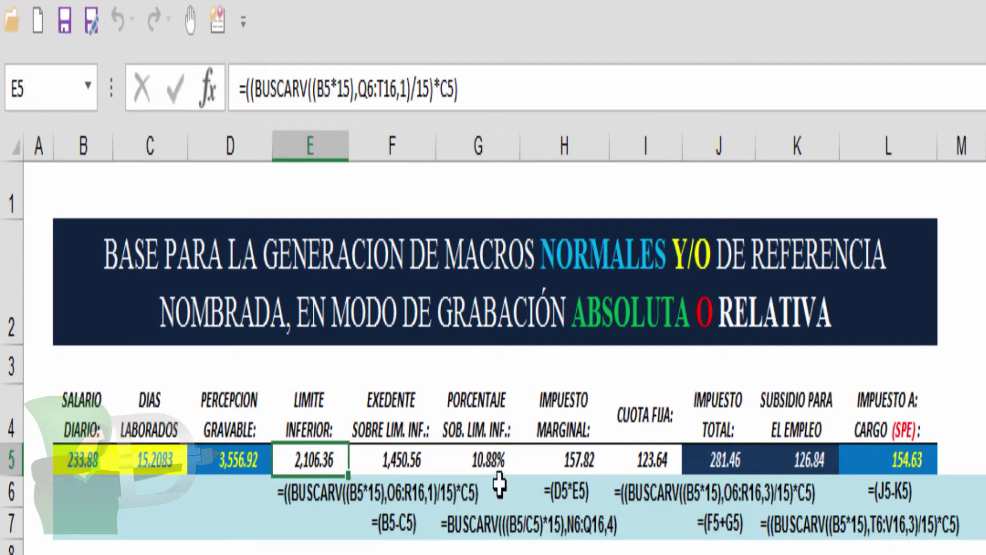
click(491, 458)
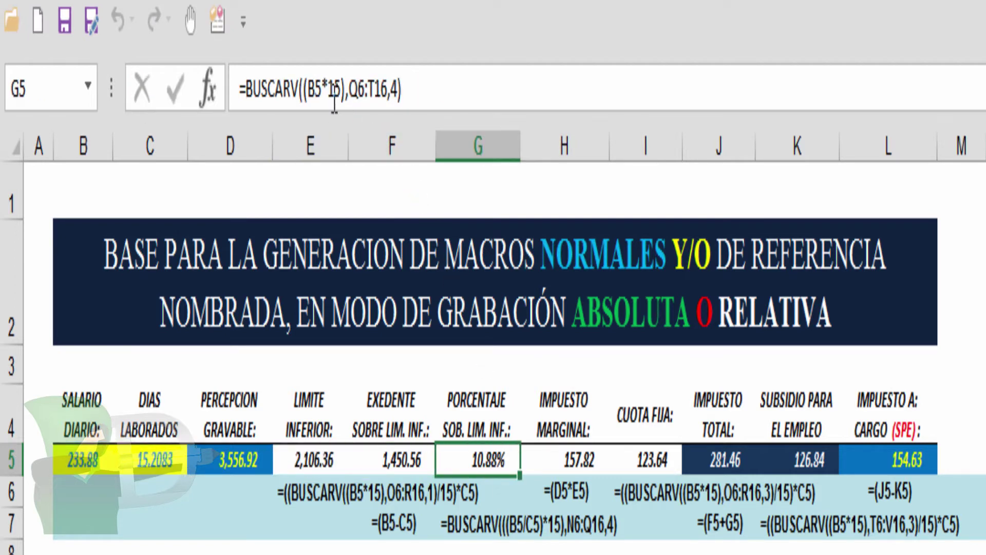
click(397, 72)
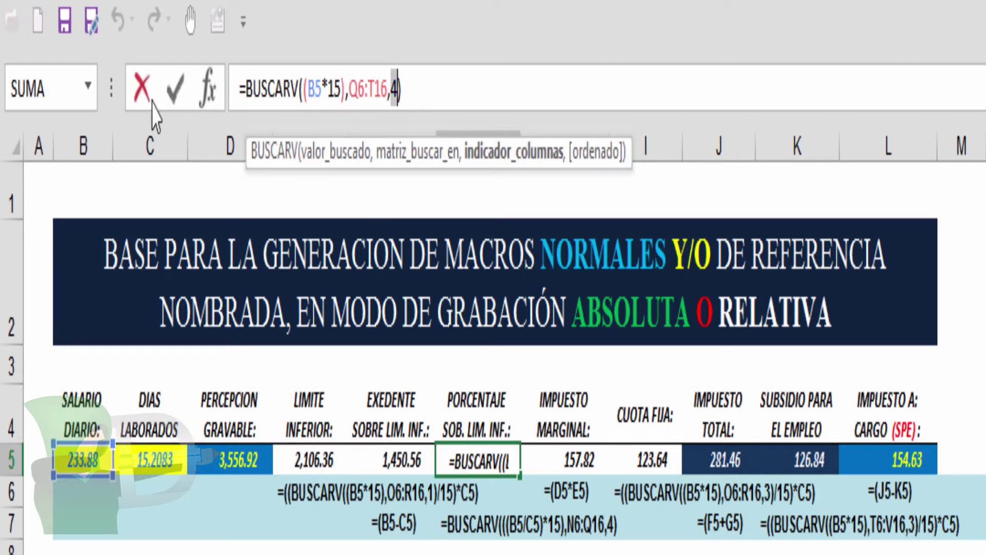
click(142, 89)
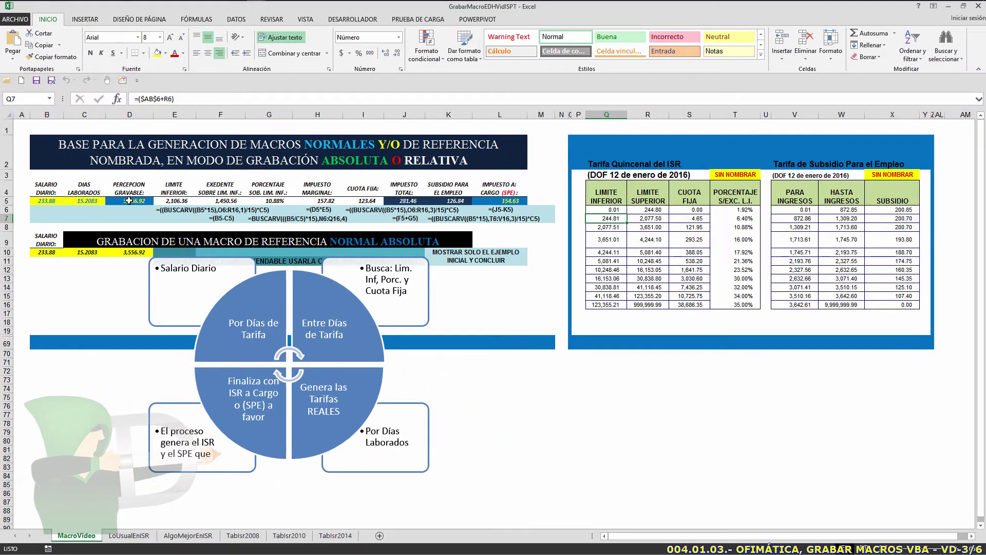
- Review the taxable income in D5 and days worked in C5, and highlight the second bracket row Q7:T7 of the ISR tariff
click(132, 201)
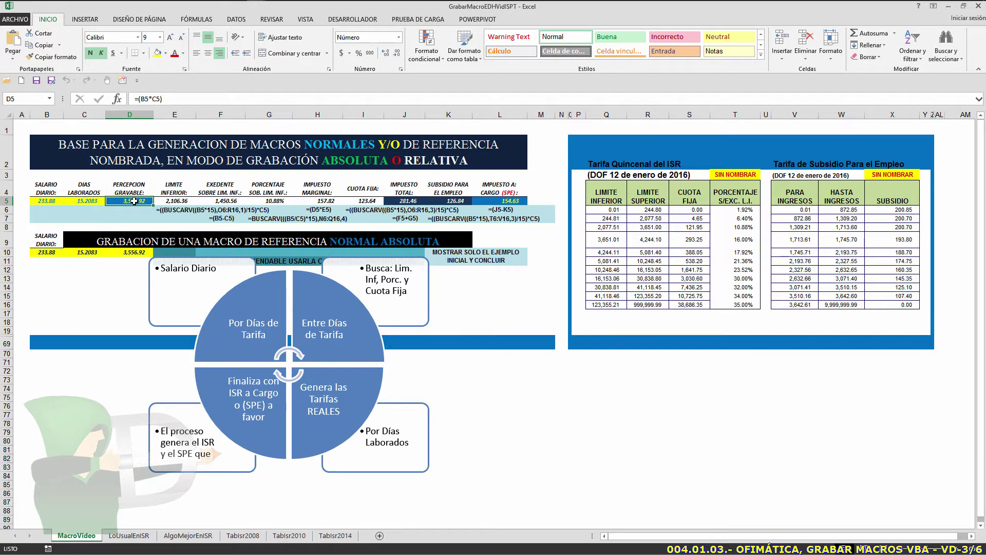
click(90, 202)
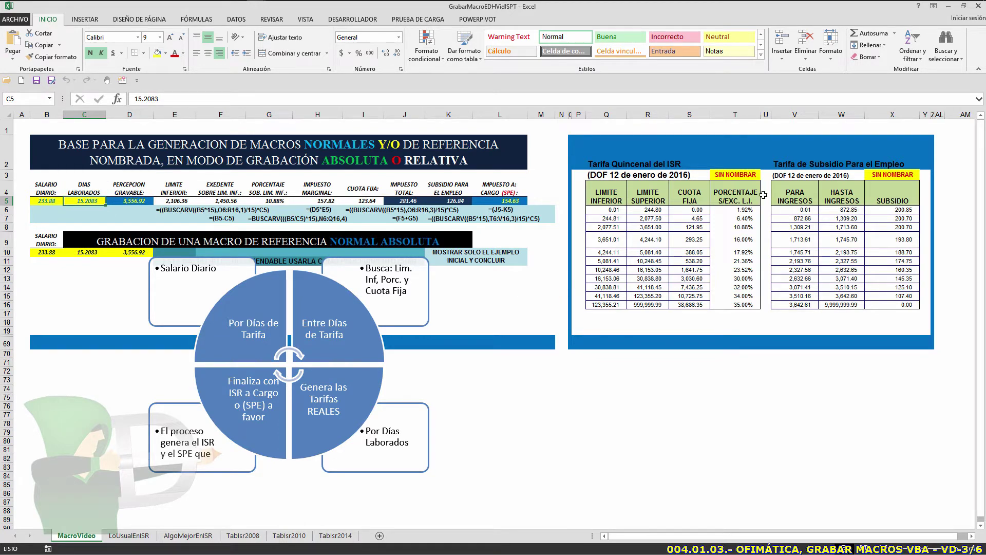
drag(610, 218, 739, 218)
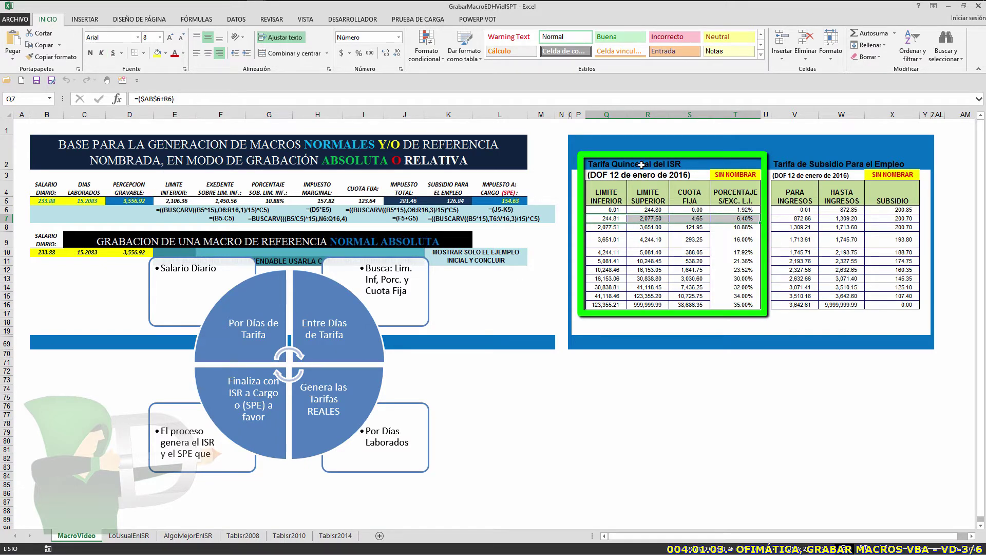
- Review the days worked in C5, highlight the whole ISR calculation row B5:L5, and select the empty cell E10
click(90, 201)
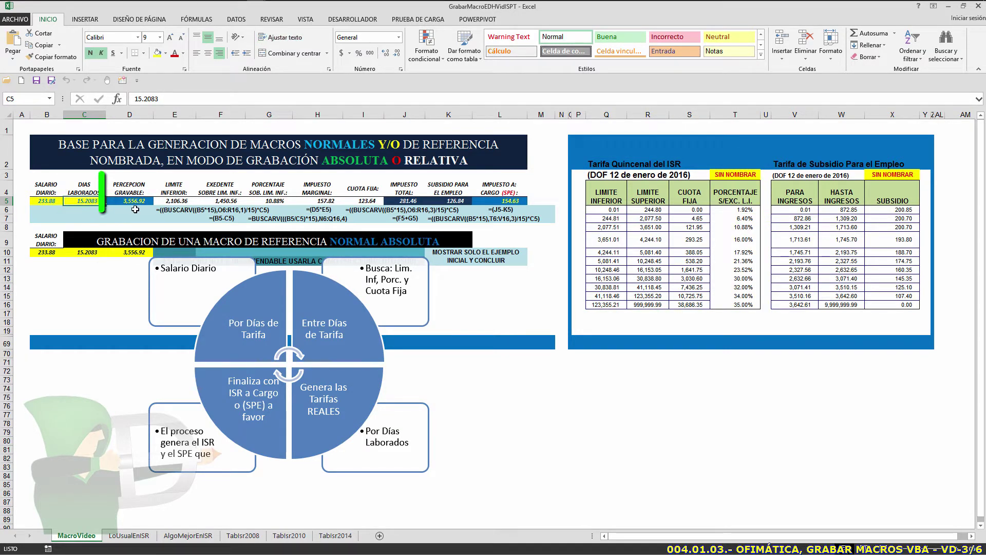
key(Right)
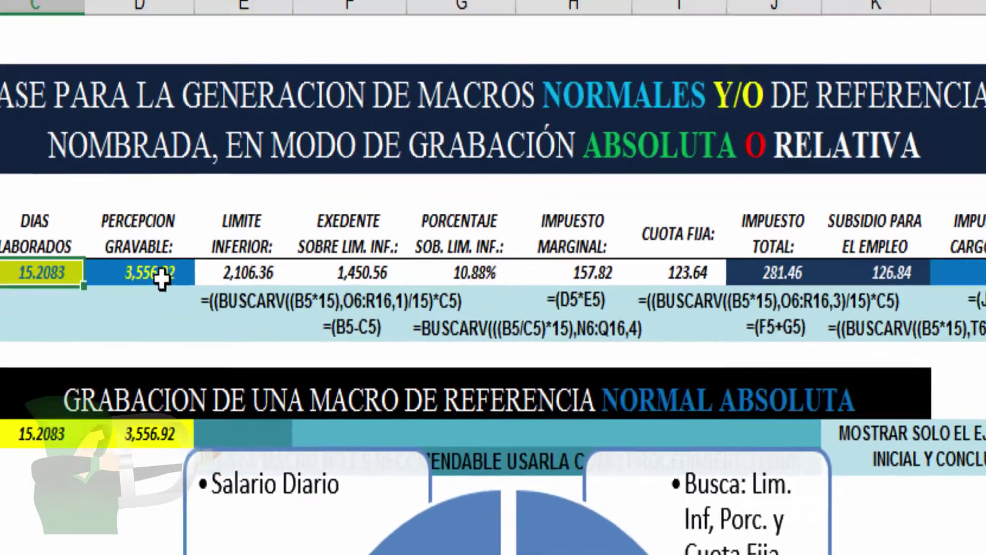
drag(1, 272, 949, 265)
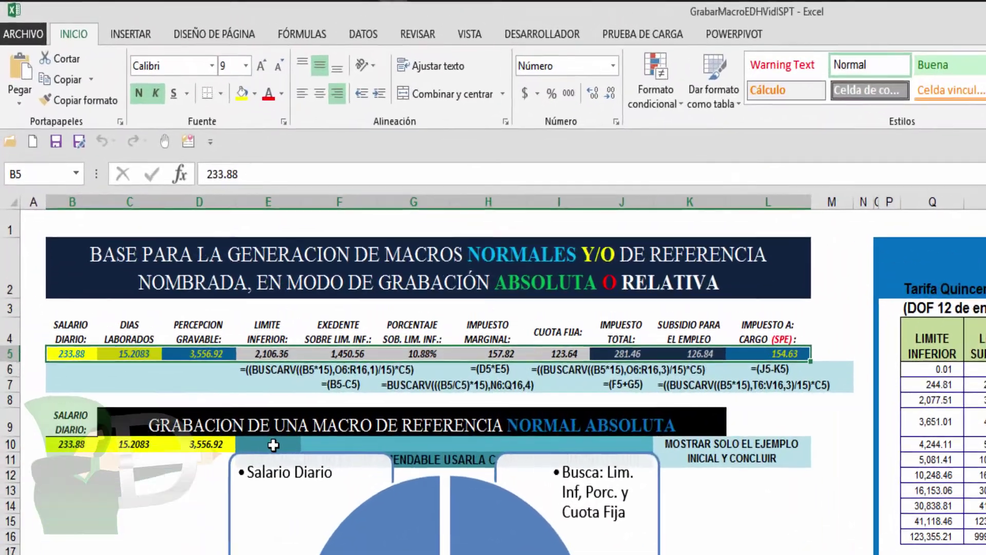
click(177, 253)
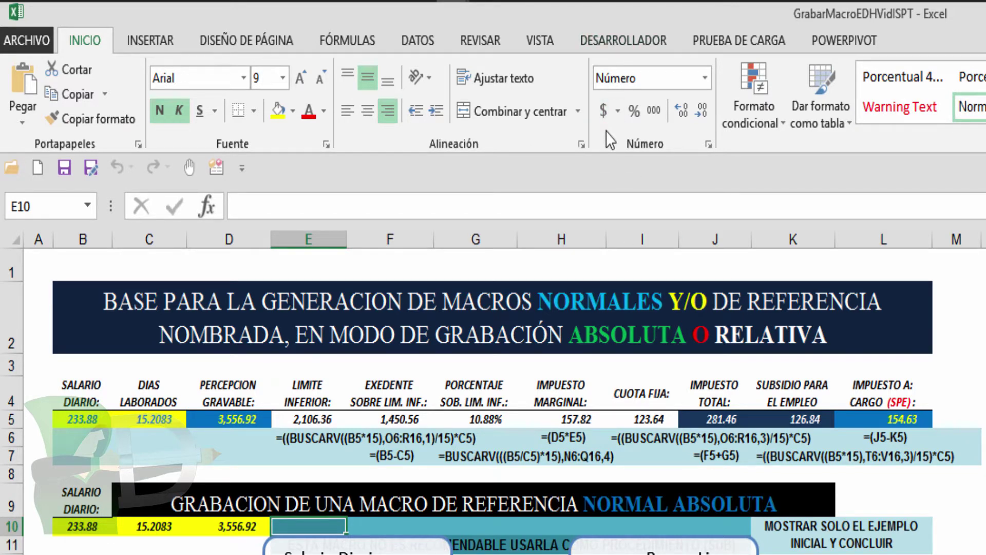
- Customize the ribbon so that the Desarrollador tab sits directly after Inicio, and accept the new order
click(632, 41)
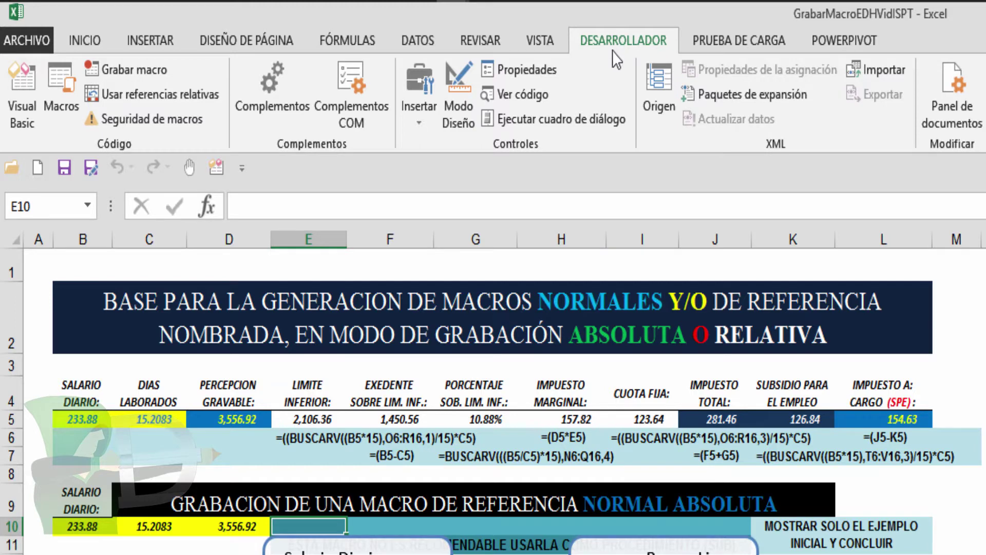
right_click(334, 45)
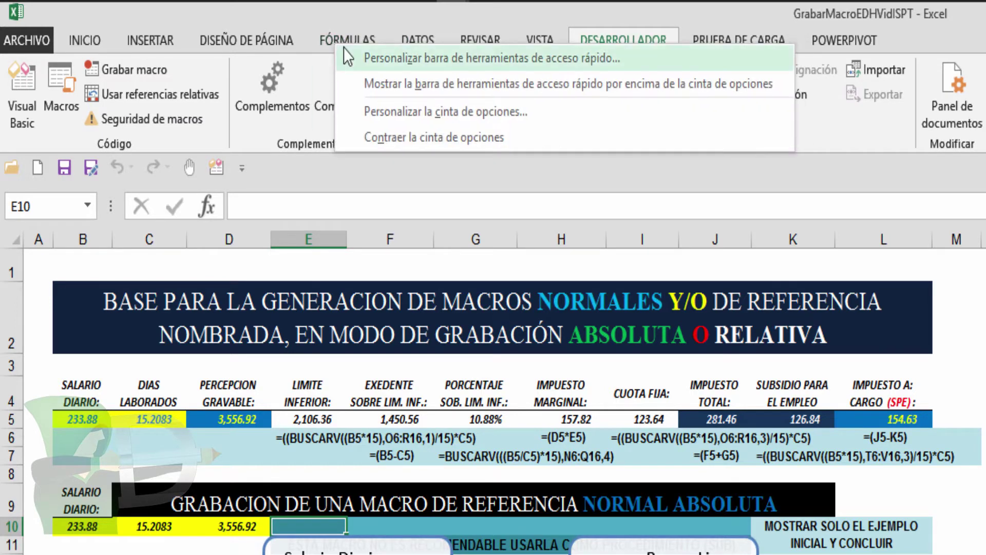
click(404, 113)
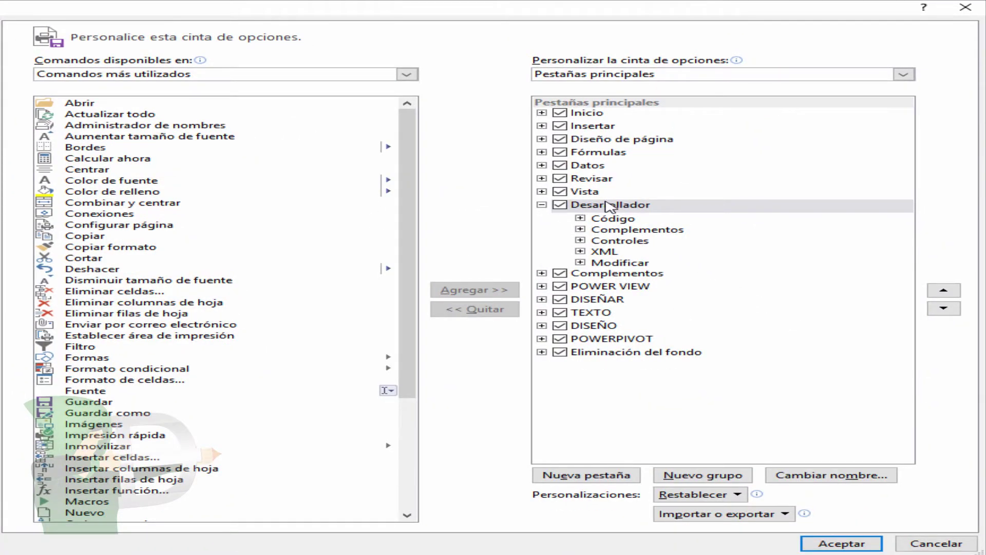
click(559, 207)
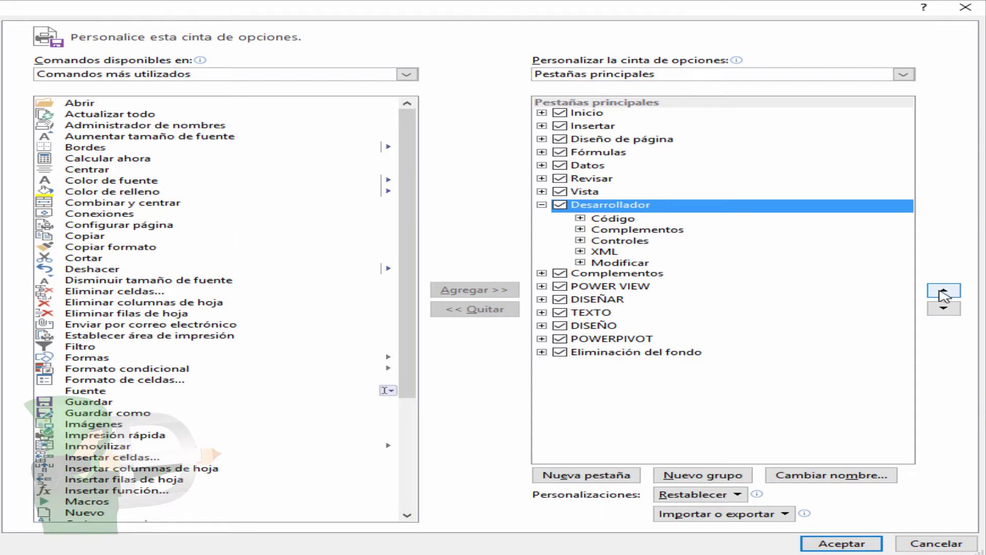
click(944, 309)
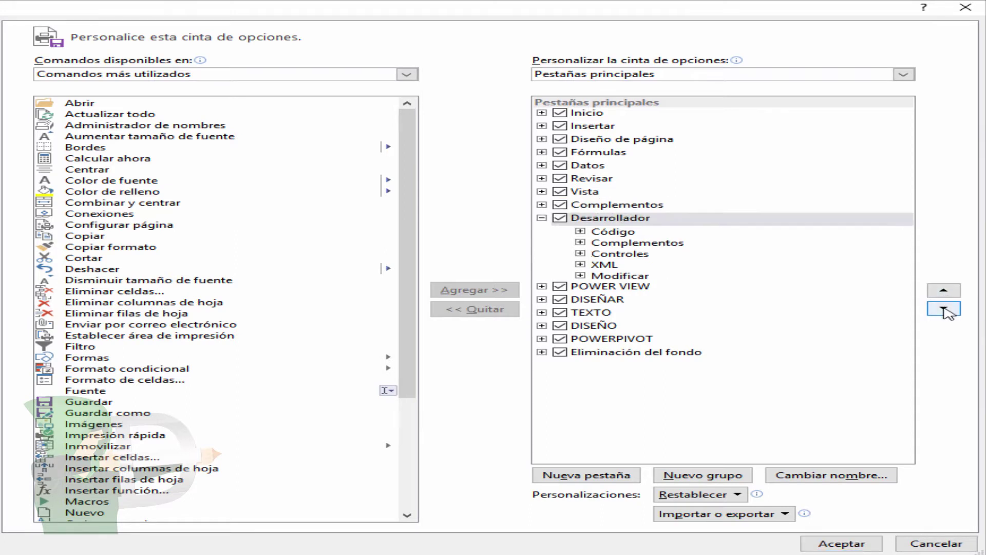
click(945, 291)
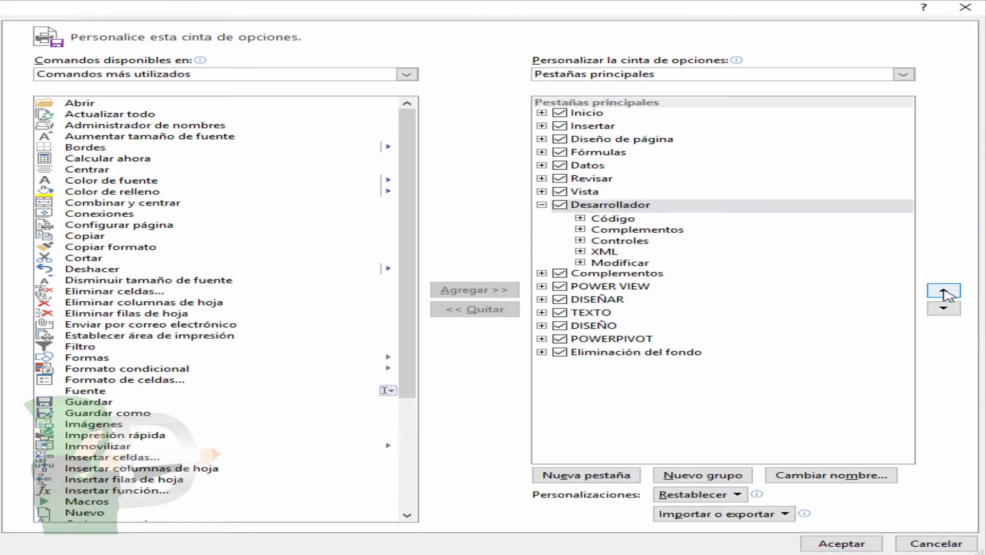
click(945, 291)
click(945, 291)
click(945, 292)
click(944, 291)
click(945, 291)
click(945, 291)
click(945, 291)
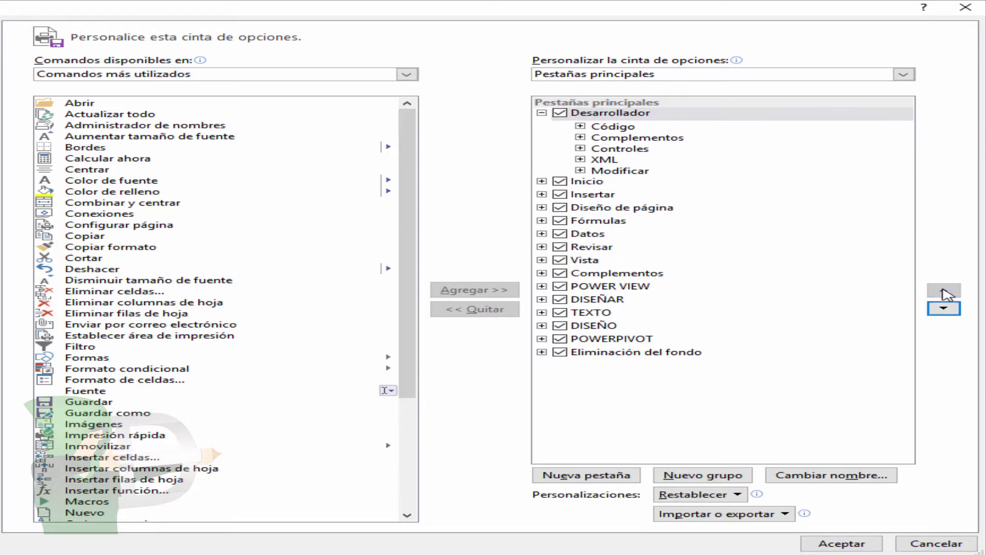
click(943, 308)
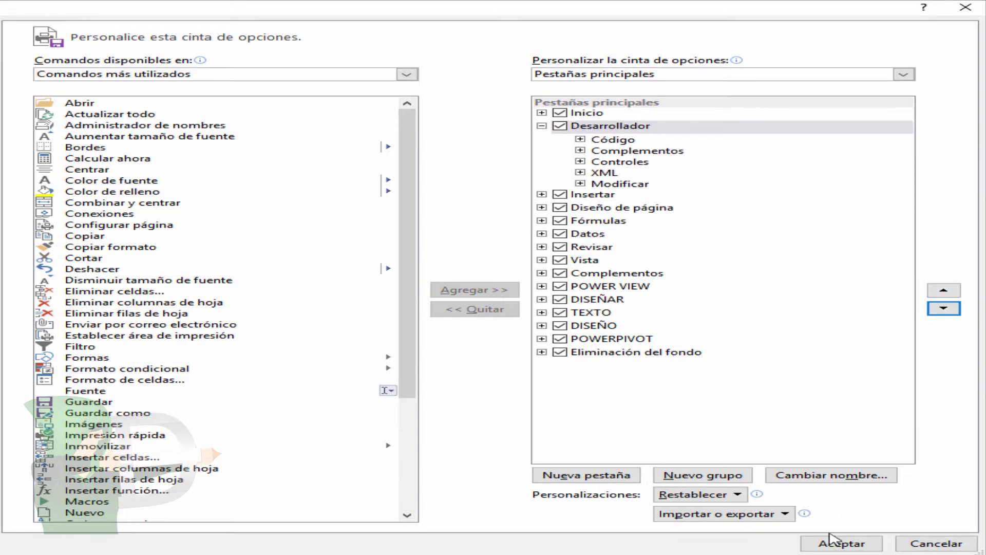
click(842, 546)
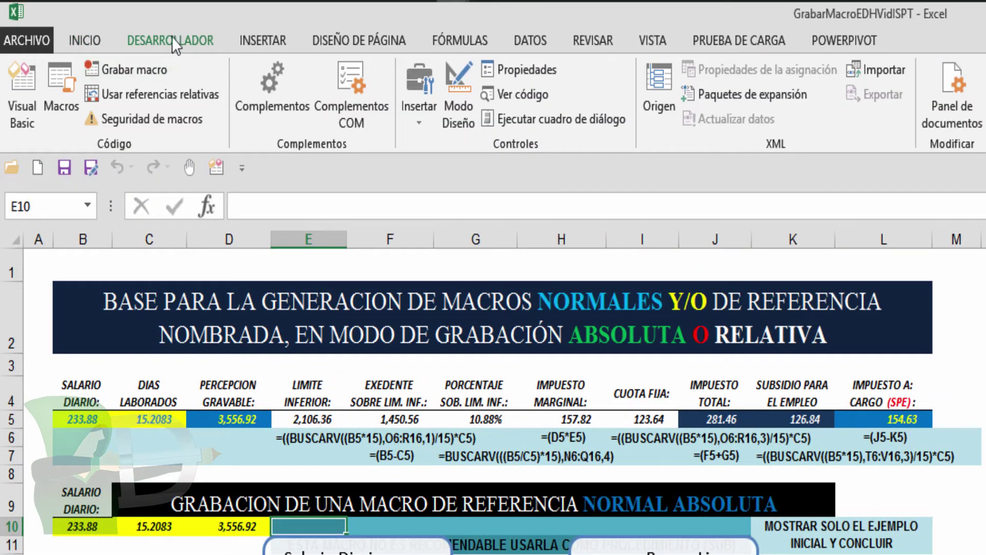
- Bring up the Desarrollador commands, select E10 as the macro's starting cell, and toggle the Usar referencias relativas option
click(98, 42)
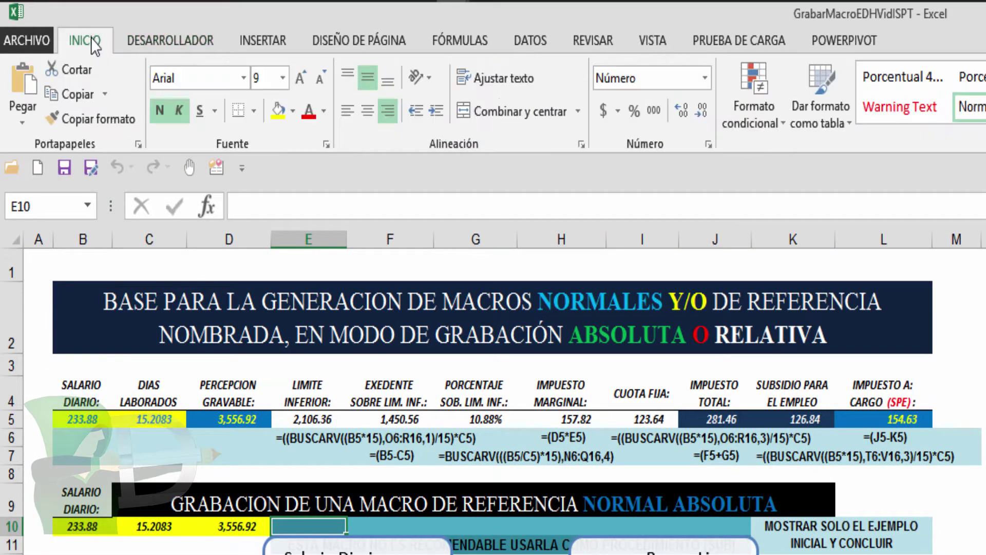
click(149, 40)
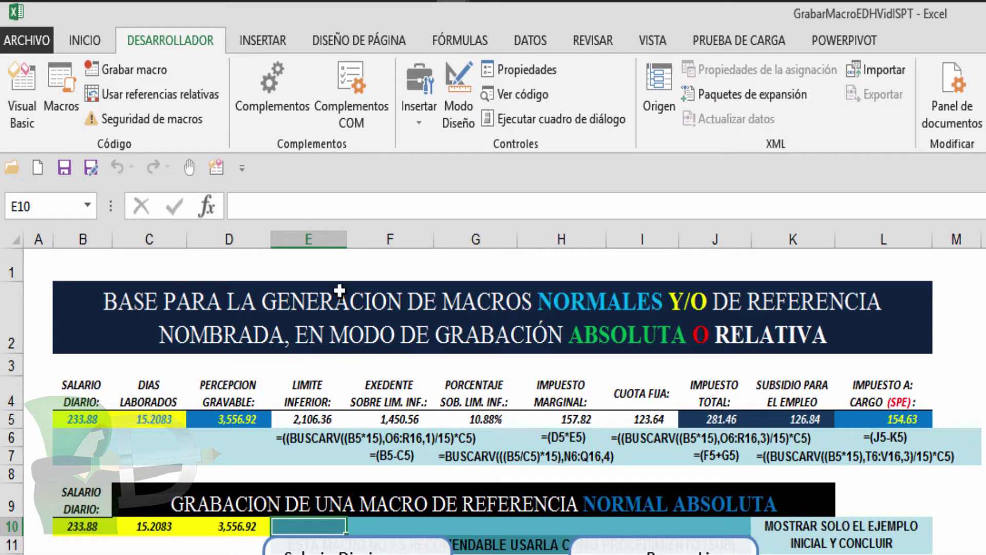
click(244, 525)
click(310, 527)
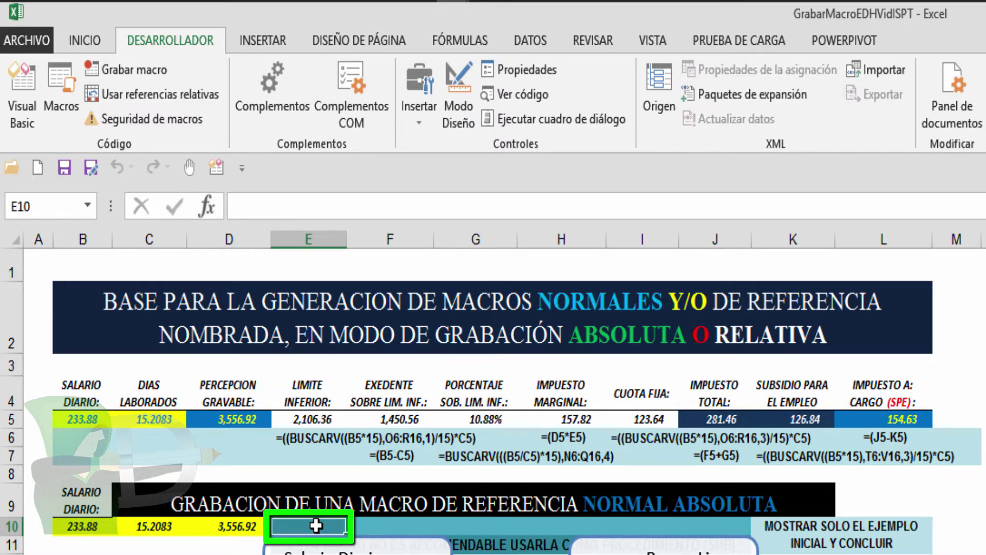
click(37, 204)
click(307, 525)
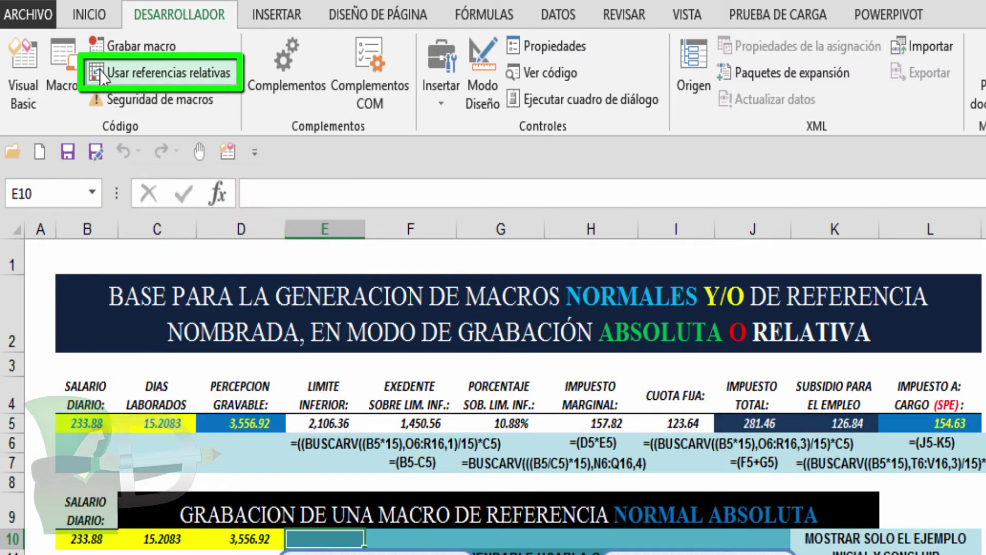
click(99, 70)
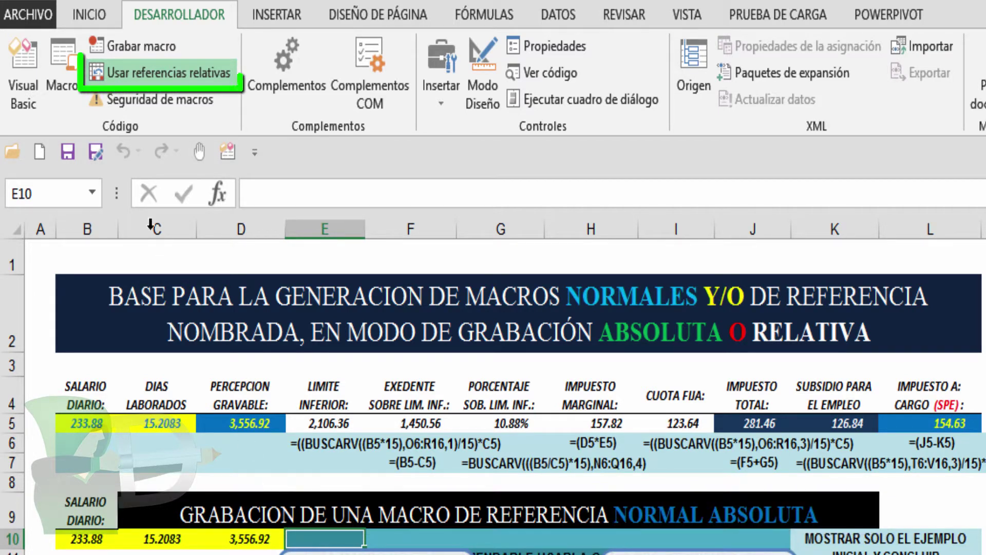
- Set up a new macro recording with the macro name MacroNormAbs
click(112, 45)
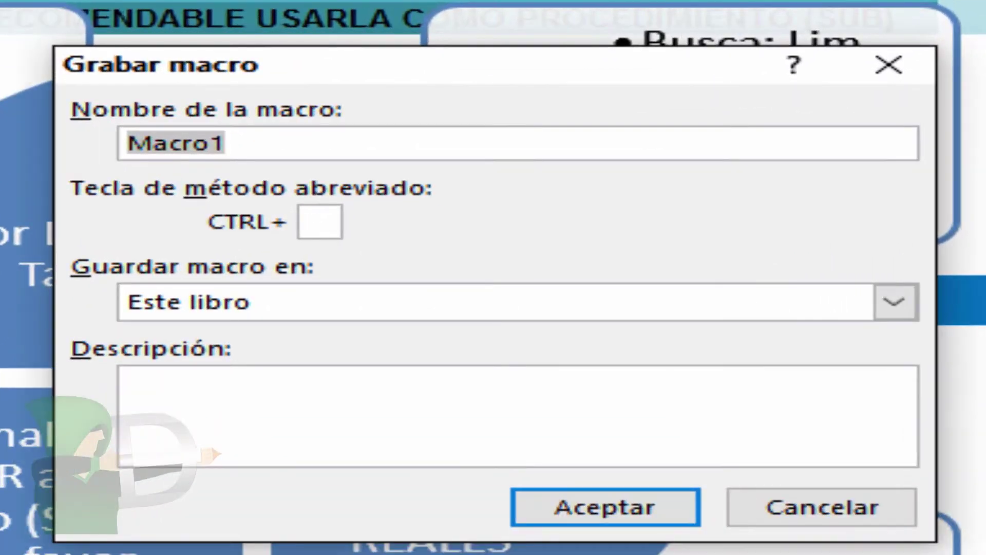
key(Right)
key(BackSpace)
text(Norm)
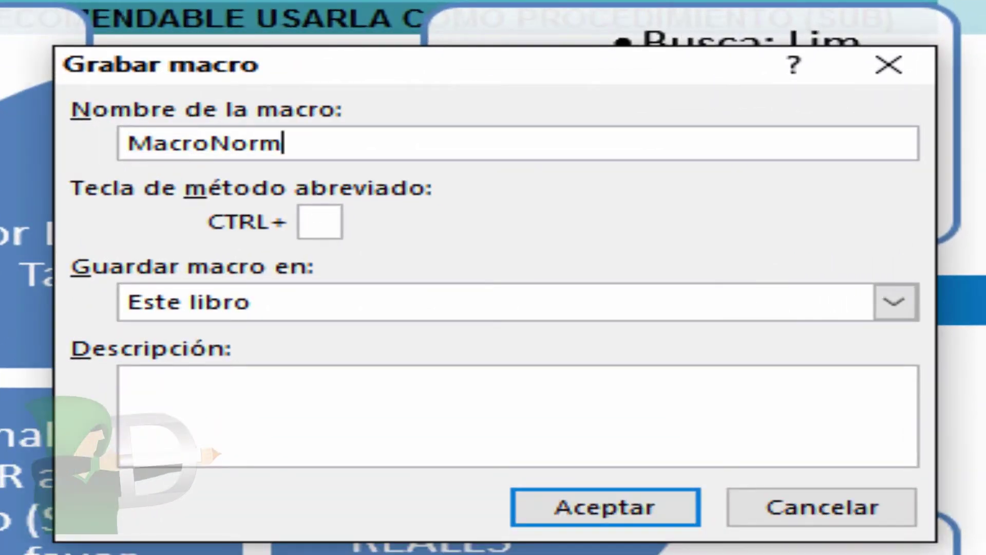
text(Abs)
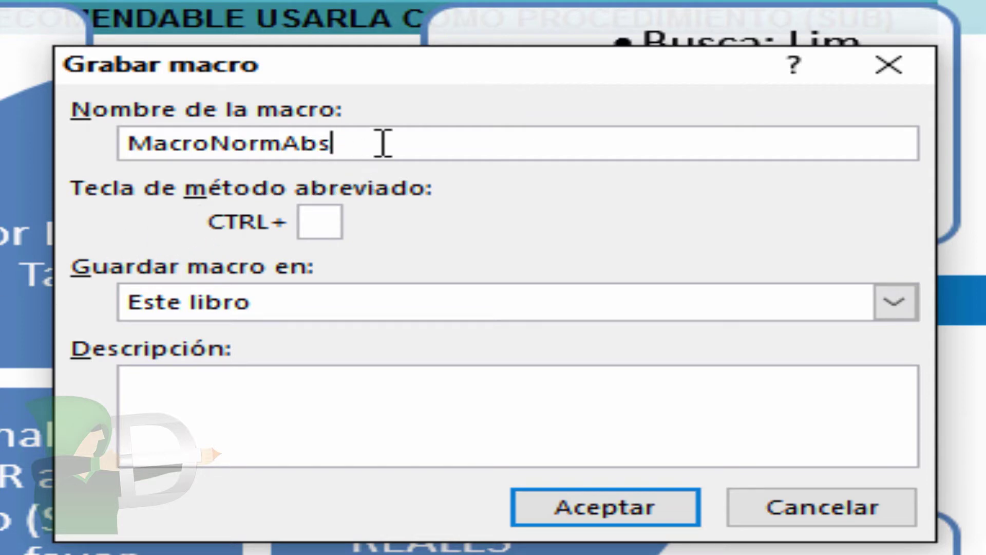
drag(358, 144, 87, 147)
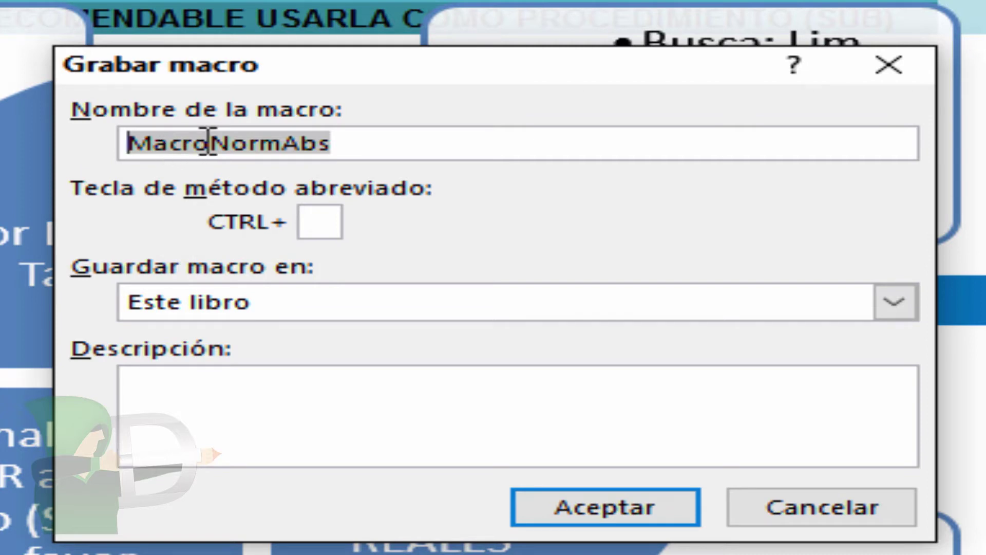
click(353, 141)
click(283, 141)
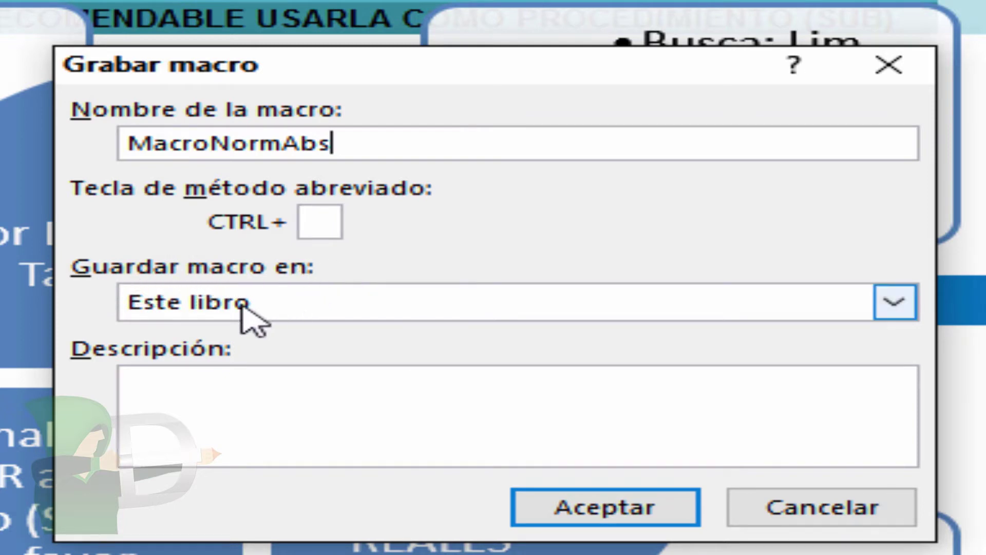
- Describe the macro as "Grabación de Macro en modo de referencia absoluta" and start recording it in Este libro
click(206, 388)
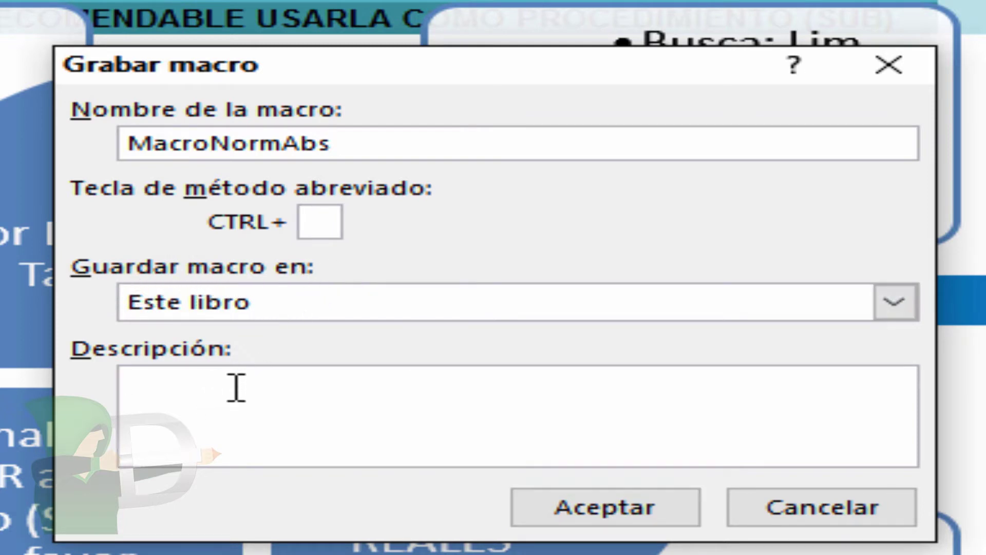
text(Grabación )
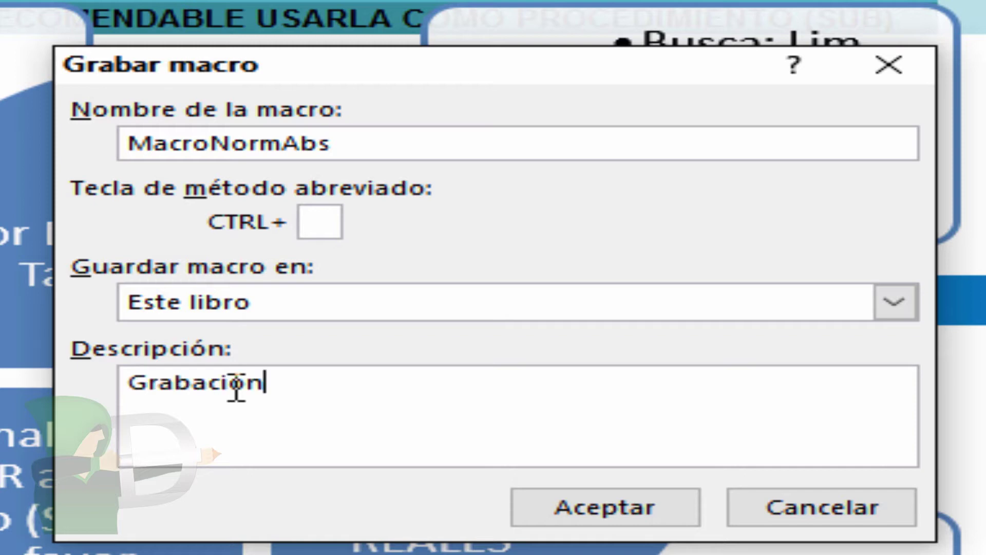
text(de M)
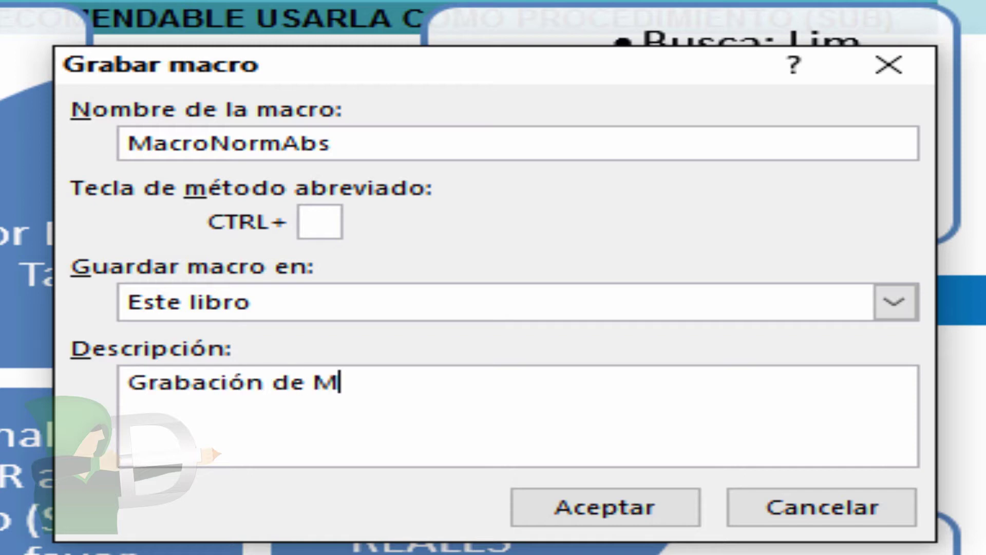
text(acro en mod)
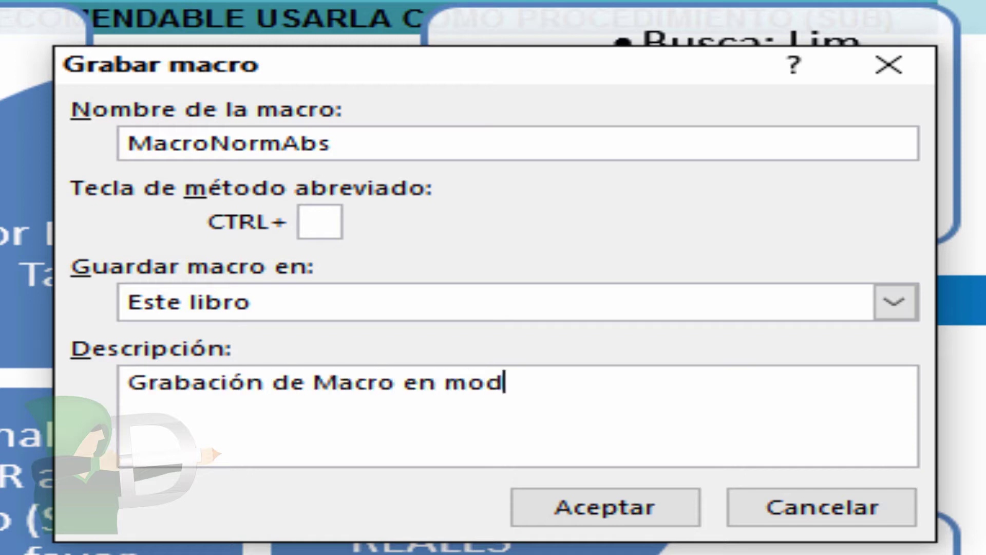
text(o de)
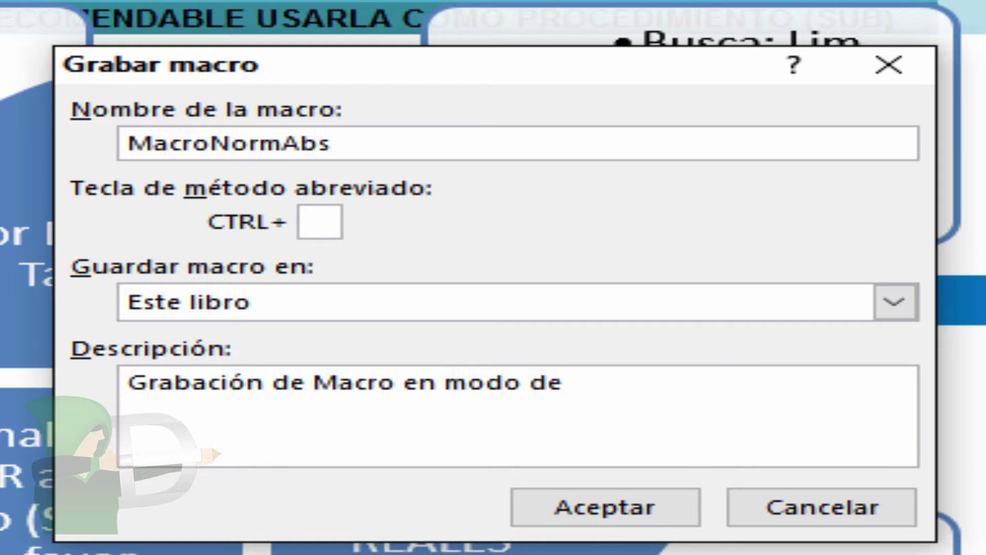
text( referencia)
text(absoluta)
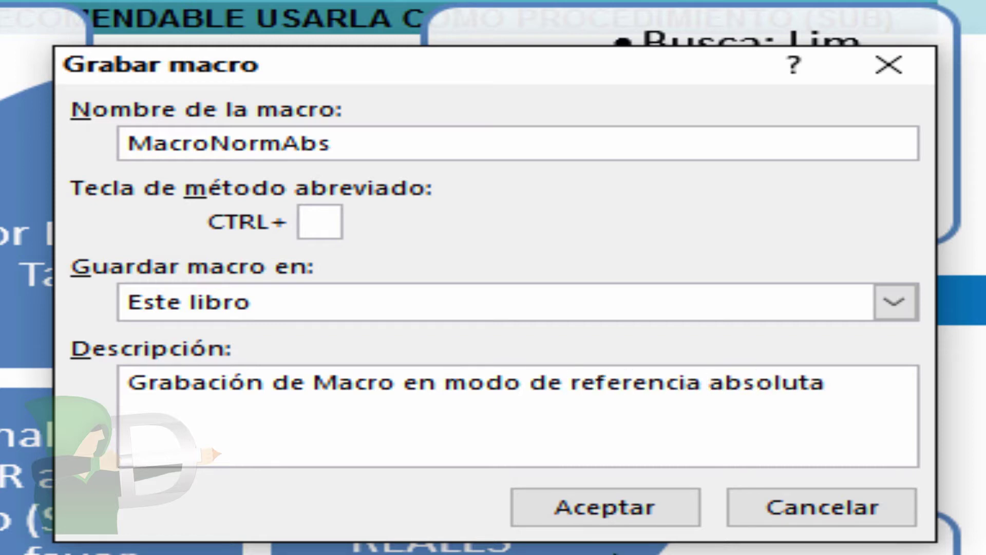
click(606, 508)
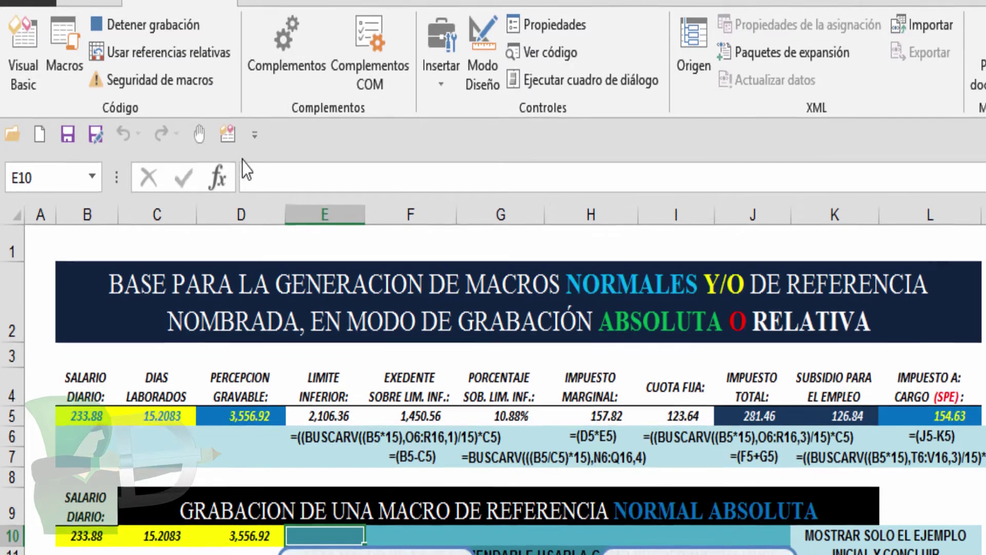
- Start a BUSCARV formula in E10 and bring up its function arguments, placed clear of row 10
click(273, 195)
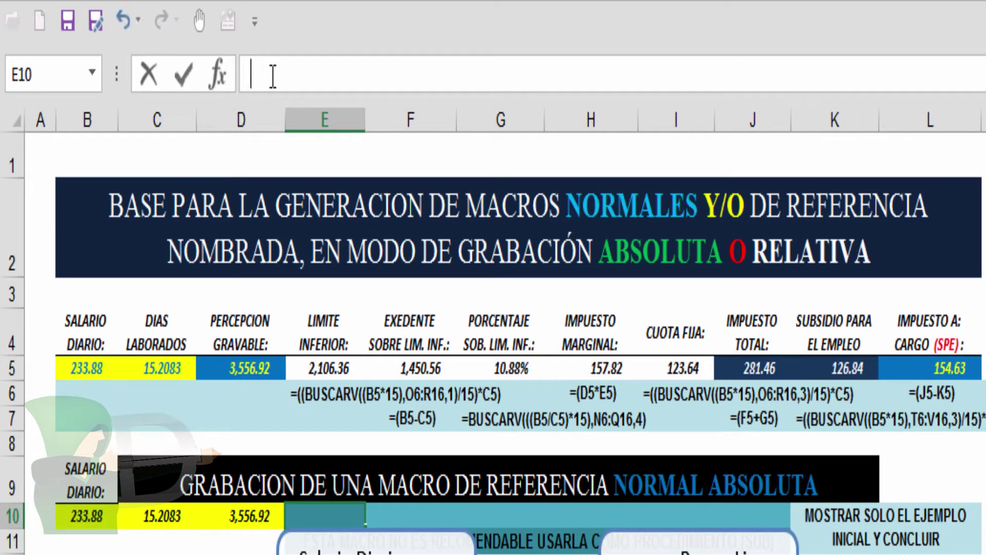
text(=)
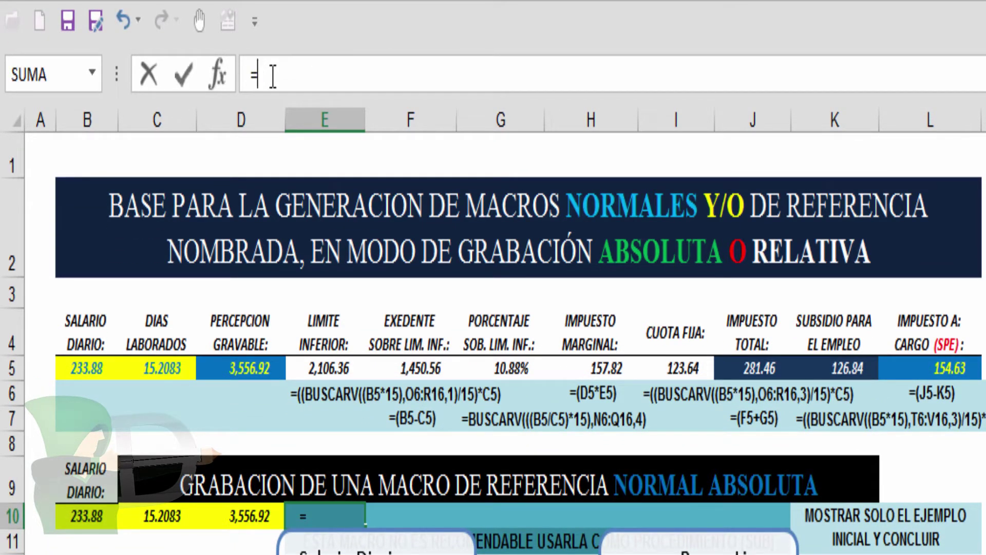
text(busca)
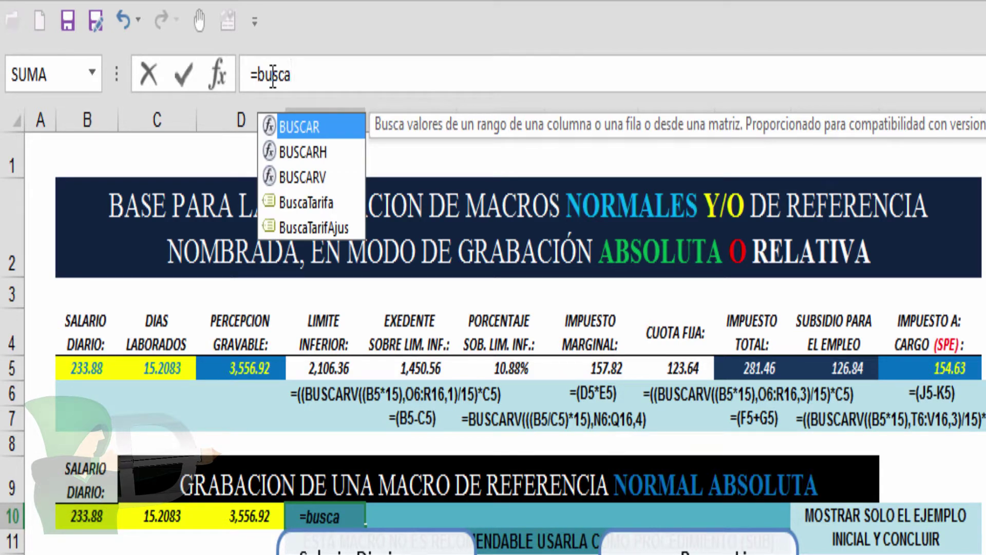
key(Down)
key(Down)
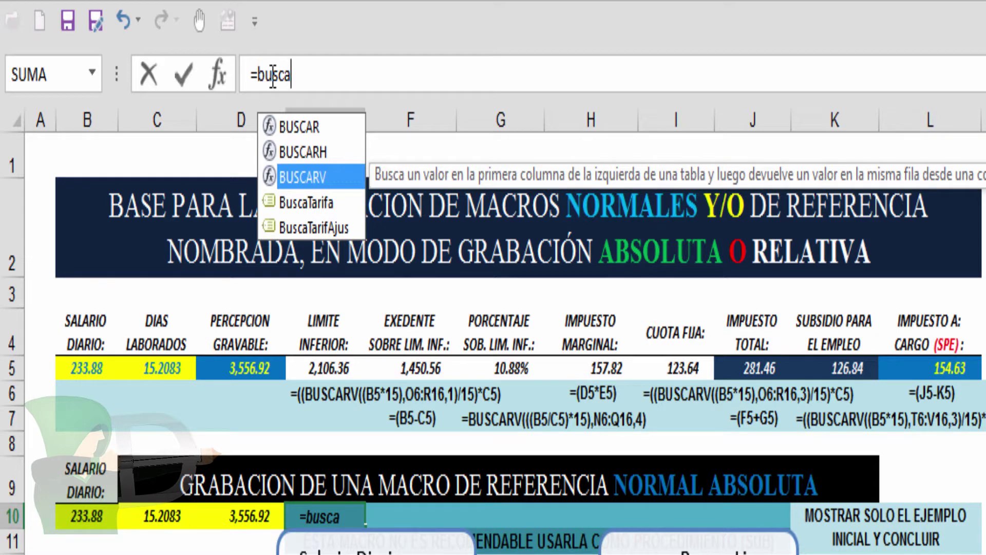
key(Tab)
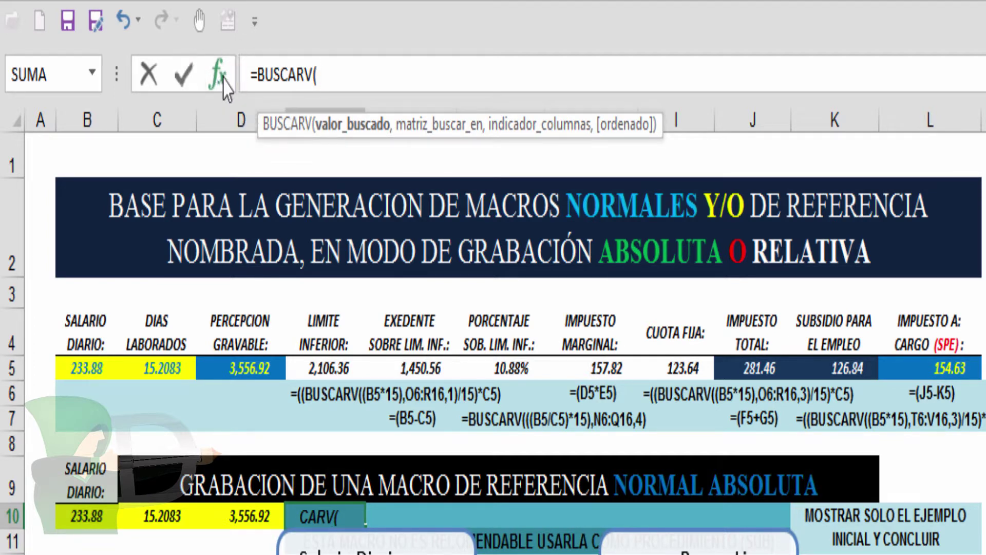
click(222, 82)
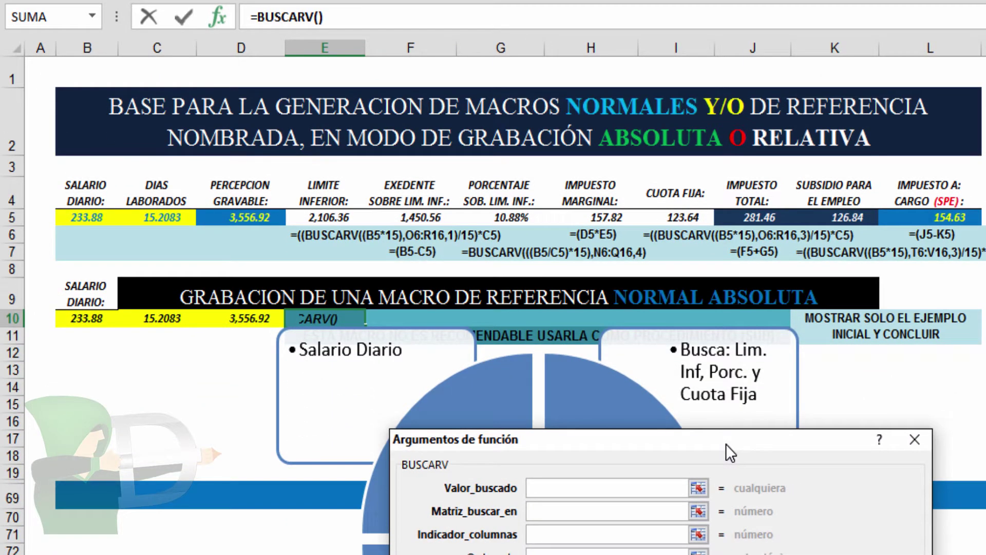
drag(726, 444, 659, 373)
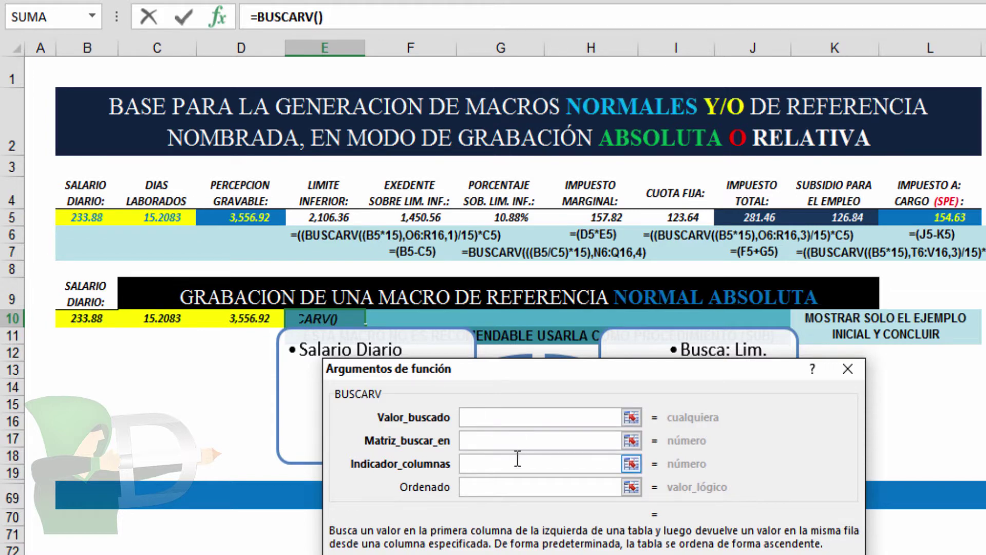
- Set the Valor_buscado argument of BUSCARV to (B10*15)
text(()
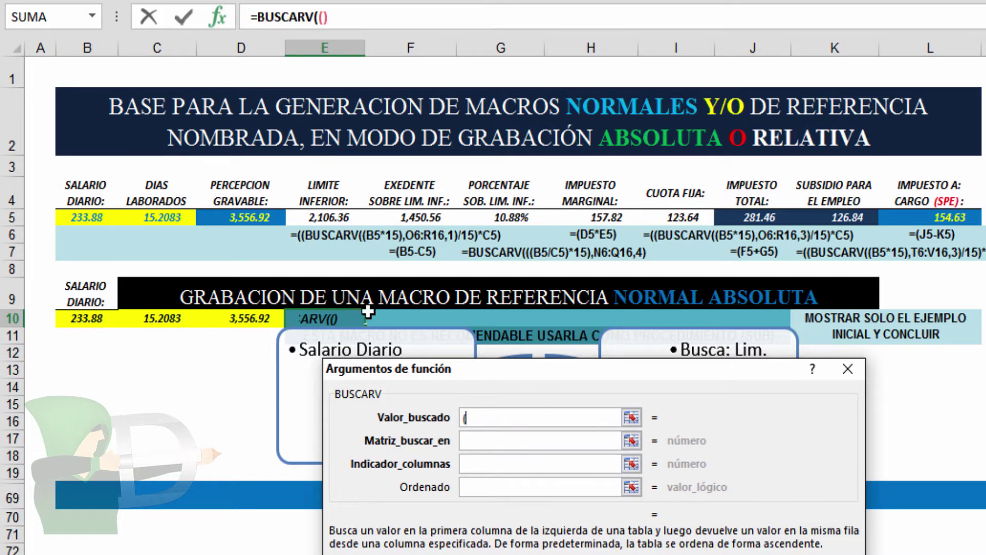
click(88, 319)
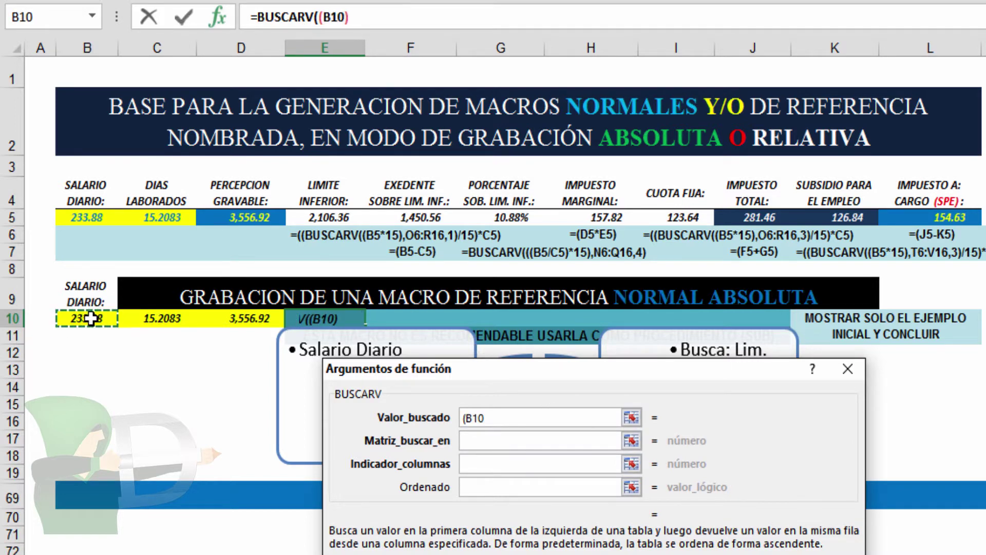
text(*)
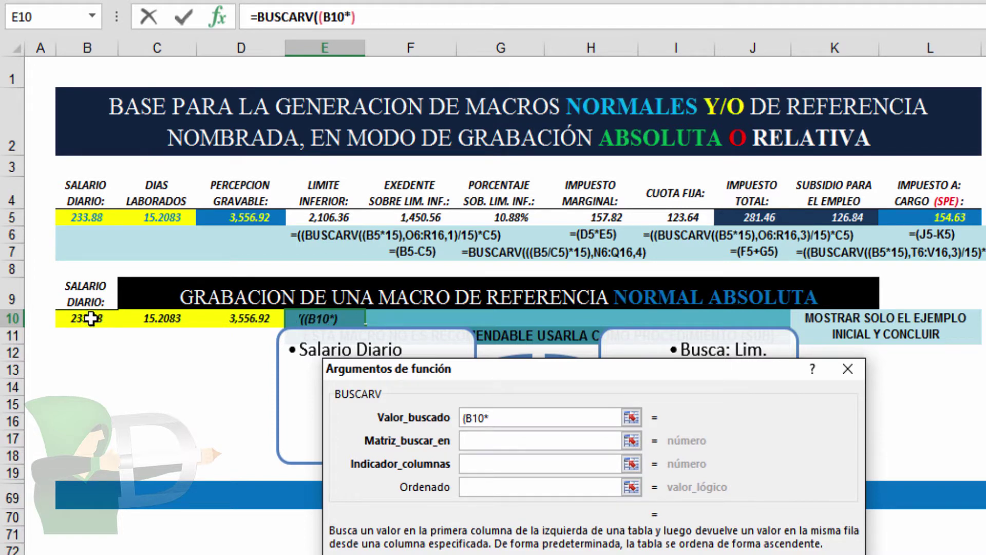
text(15)
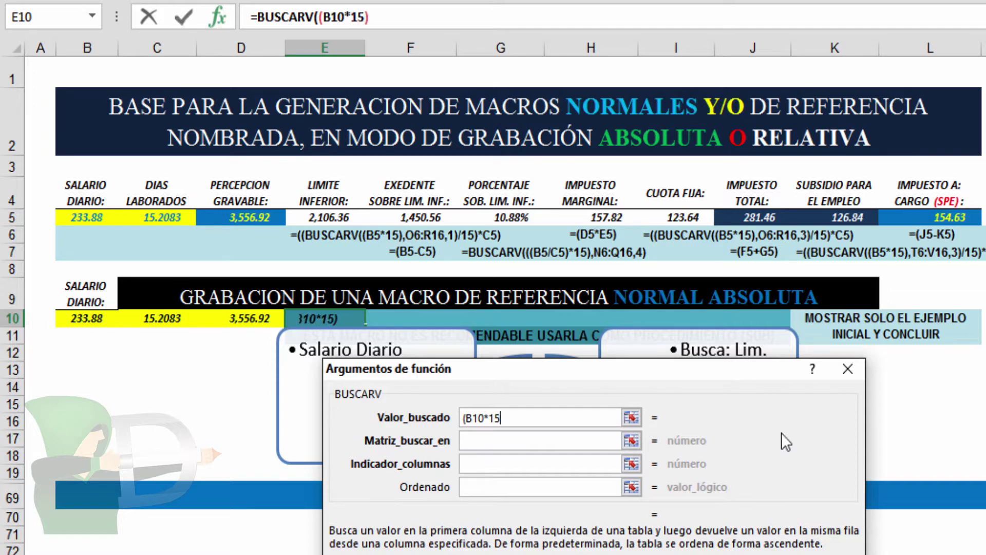
text())
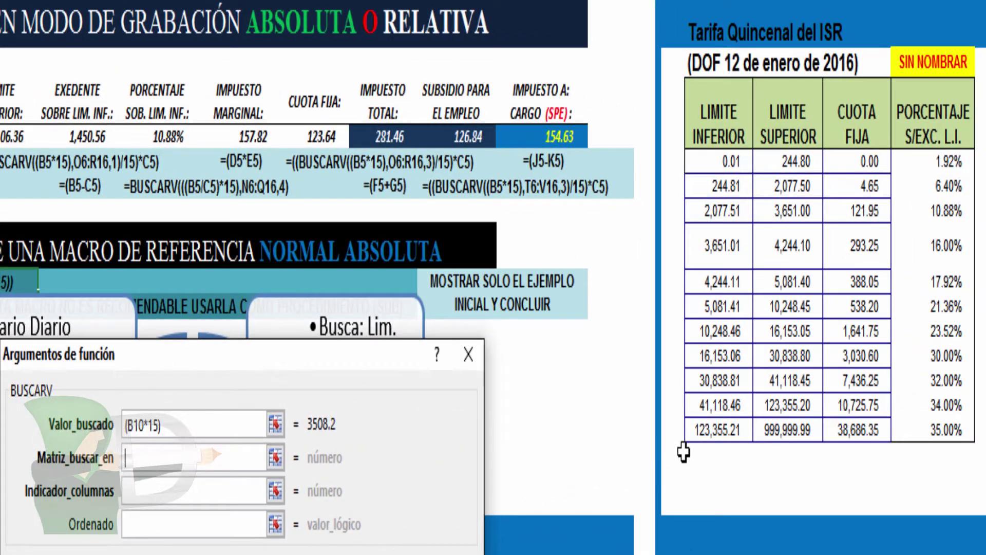
- Set Matriz_buscar_en to the ISR rate table range Q6:T16 and Indicador_columnas to 1
drag(728, 161, 917, 430)
click(146, 489)
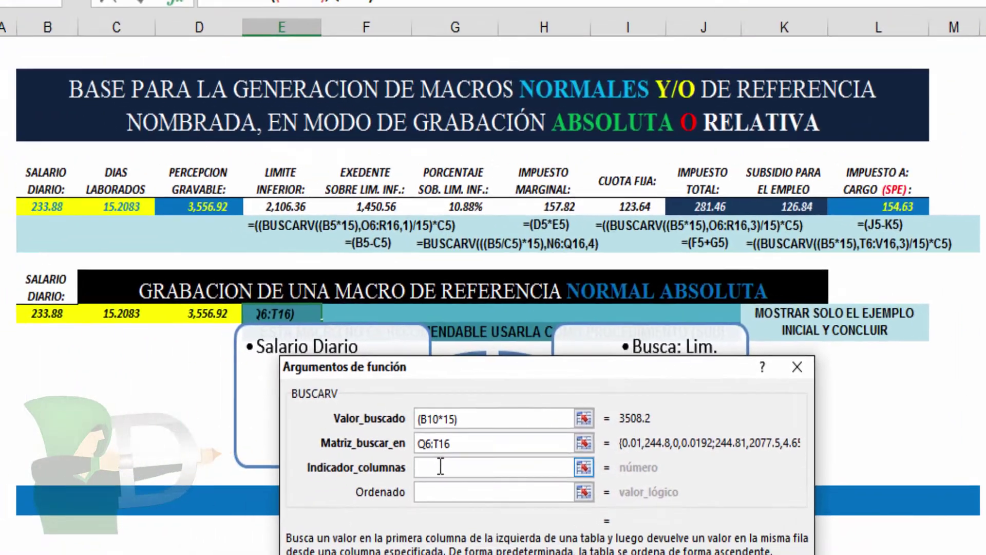
text(1)
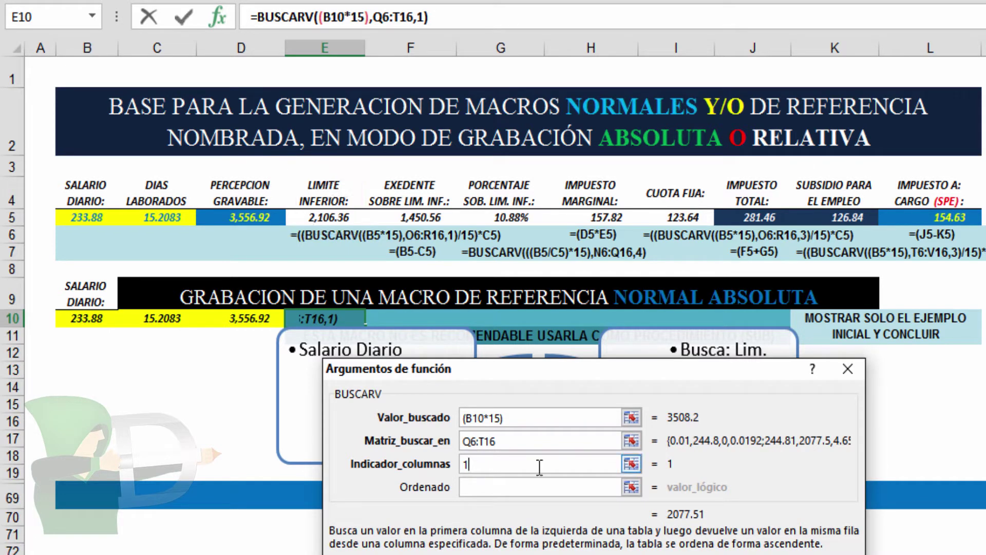
- Extend the E10 formula to =((BUSCARV((B10*15),Q6:T16,1)/15)*C10) and accept it
click(259, 17)
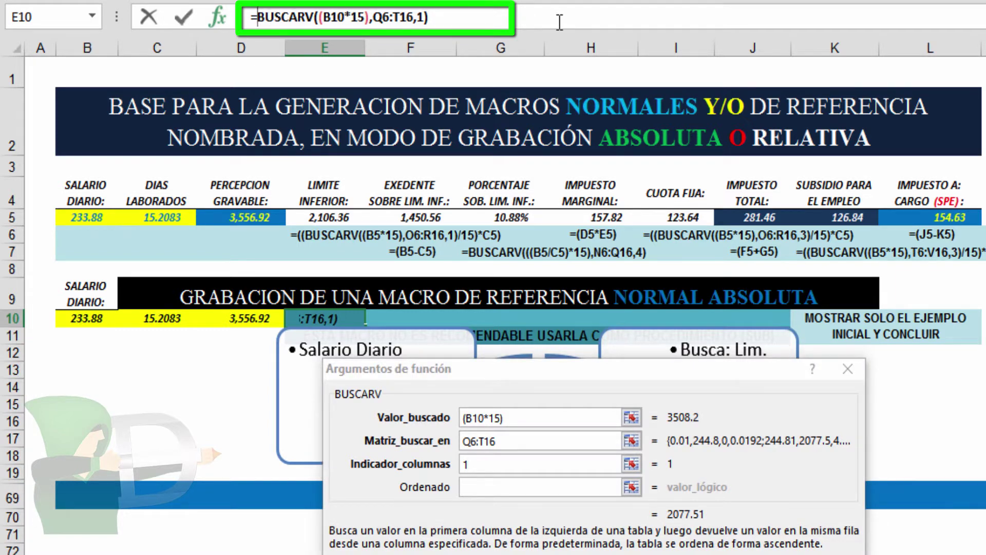
text((()
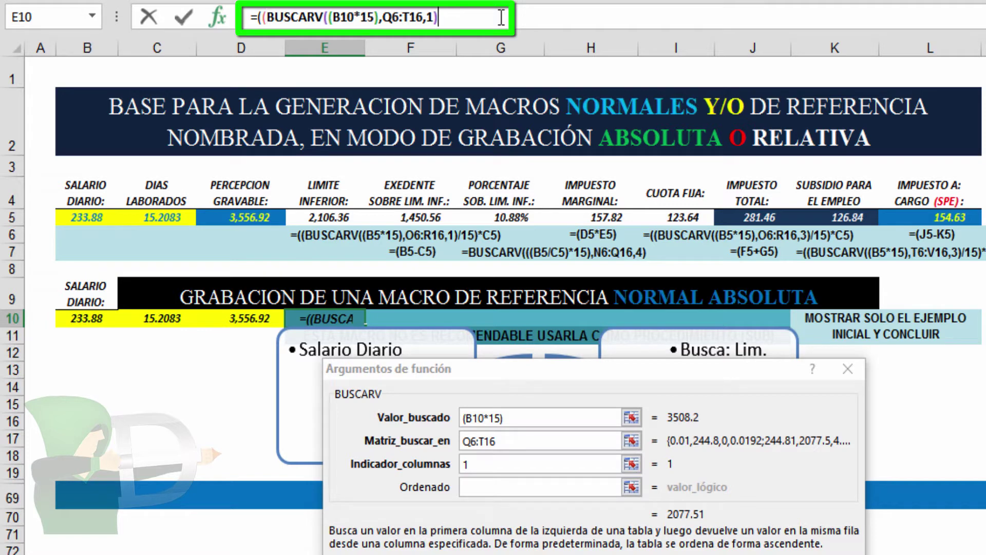
text(/)
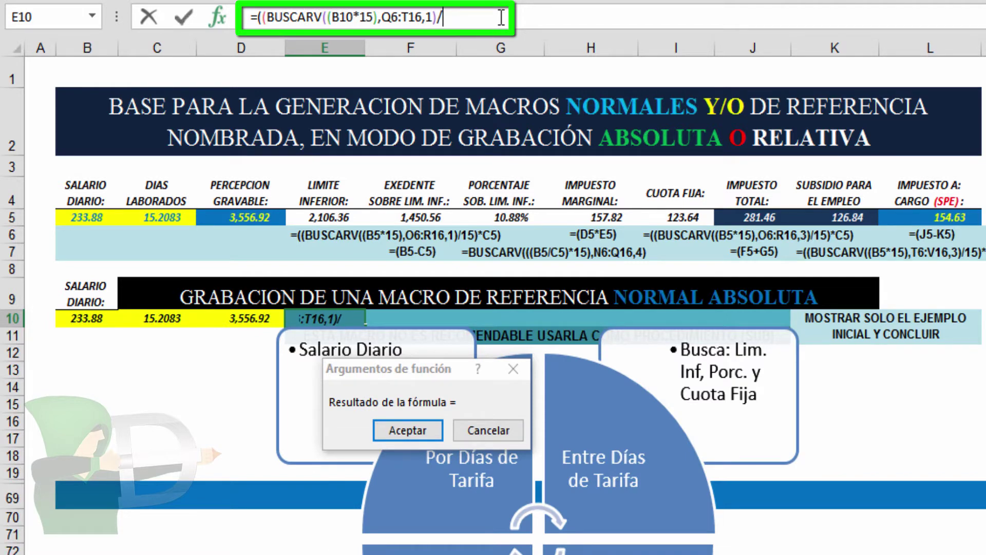
text(15))
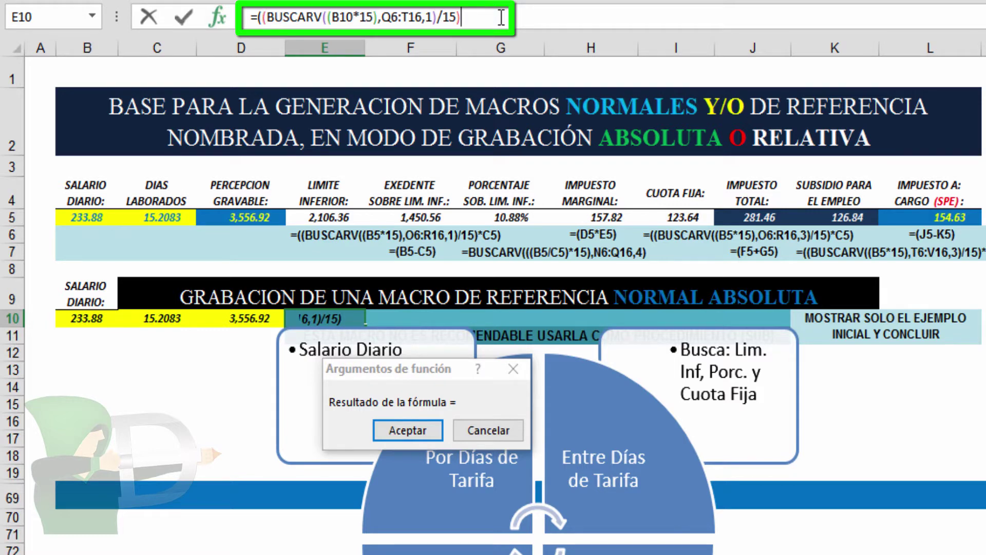
text(*)
click(162, 318)
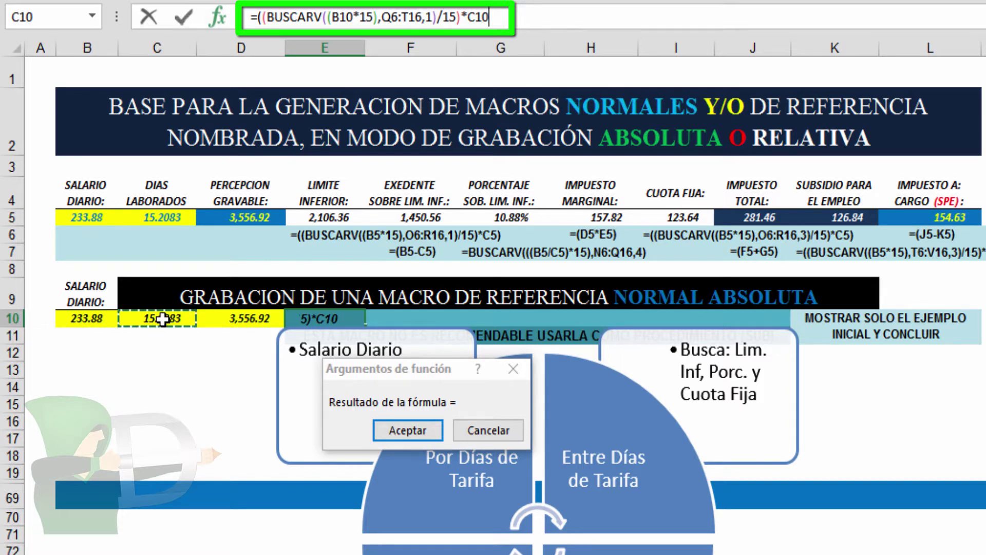
text())
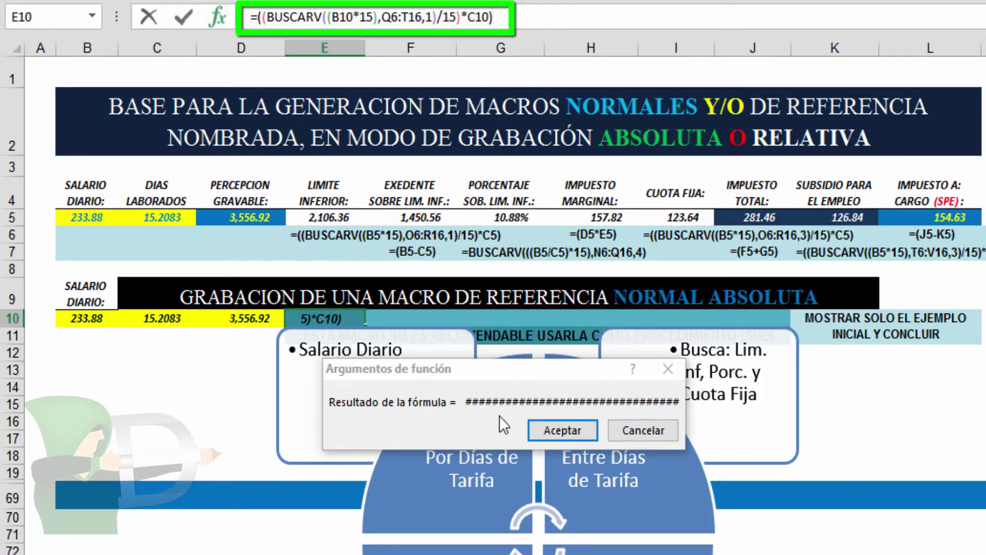
click(561, 431)
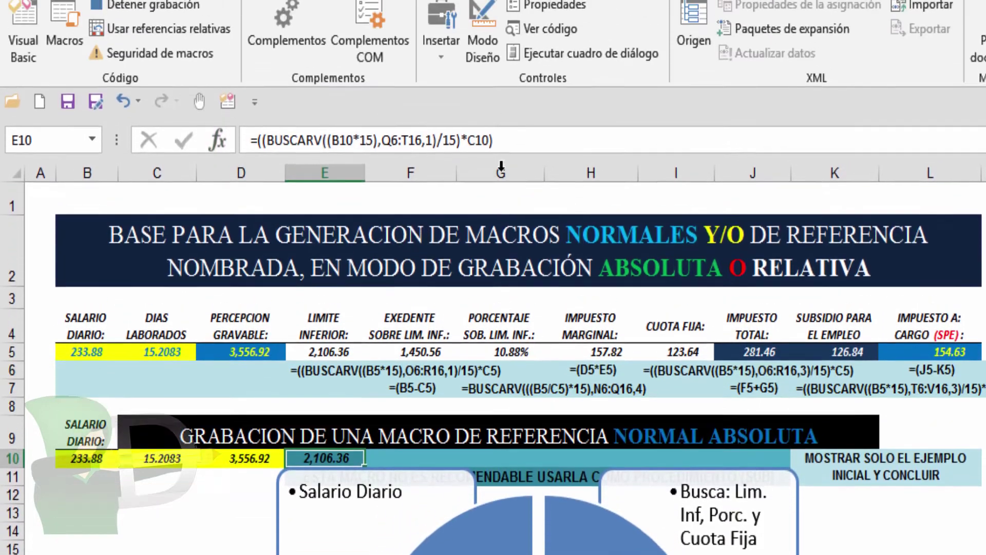
- Compare the formula in E10 with the reference formula in E5, leaving both unedited
drag(495, 141, 247, 140)
click(184, 212)
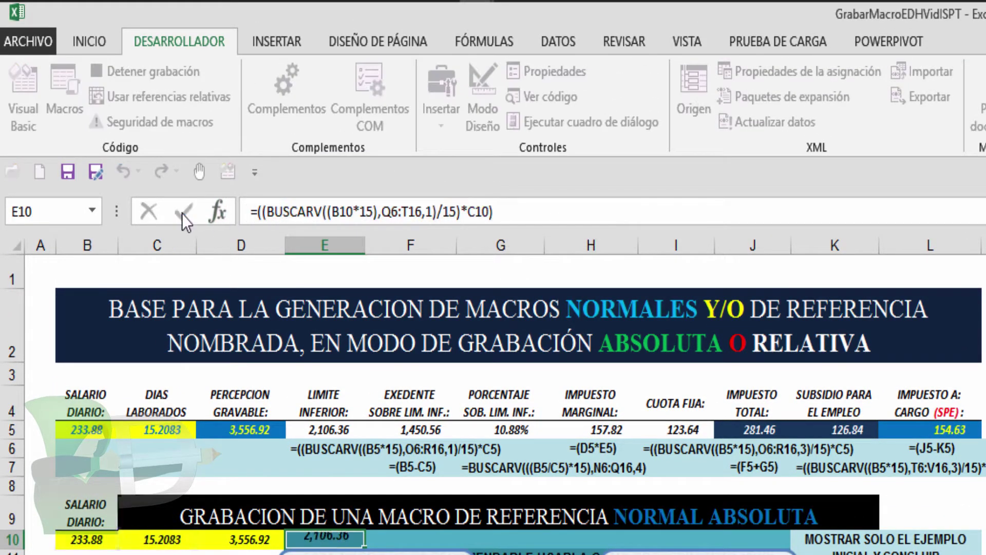
click(324, 429)
drag(488, 211, 269, 260)
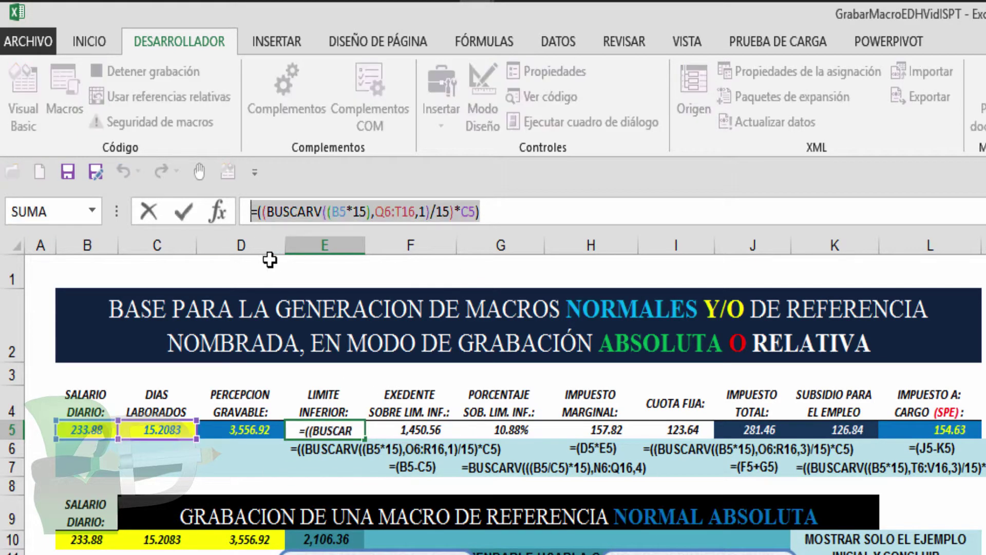
click(152, 211)
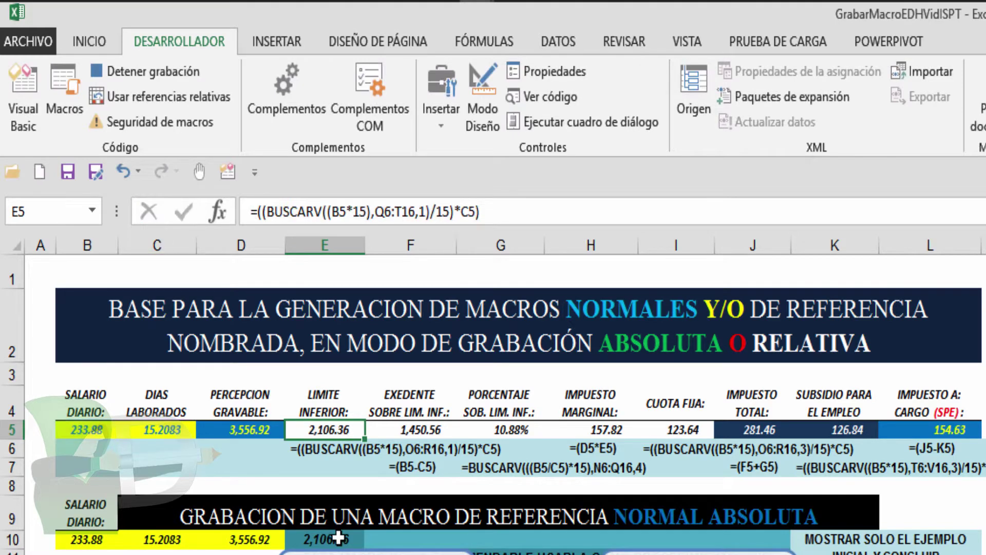
click(325, 540)
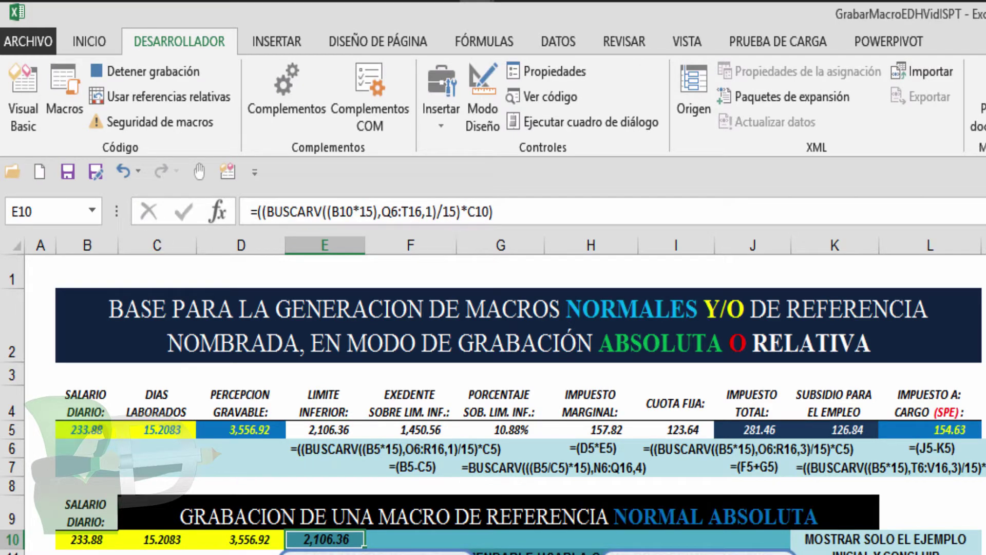
- Enter the formula =(D10-E10) in F10 to calculate the excess over the lower limit
click(411, 539)
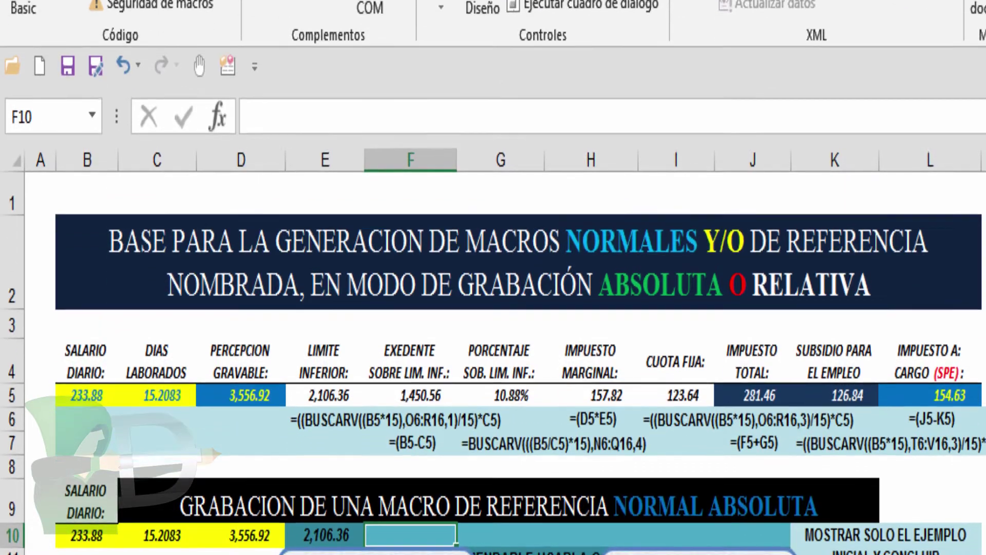
click(294, 211)
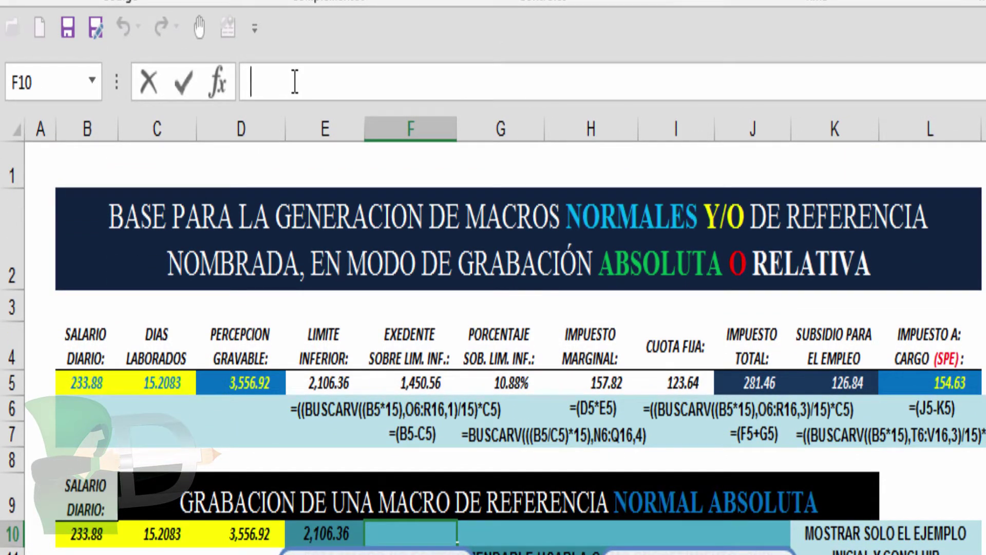
text(=()
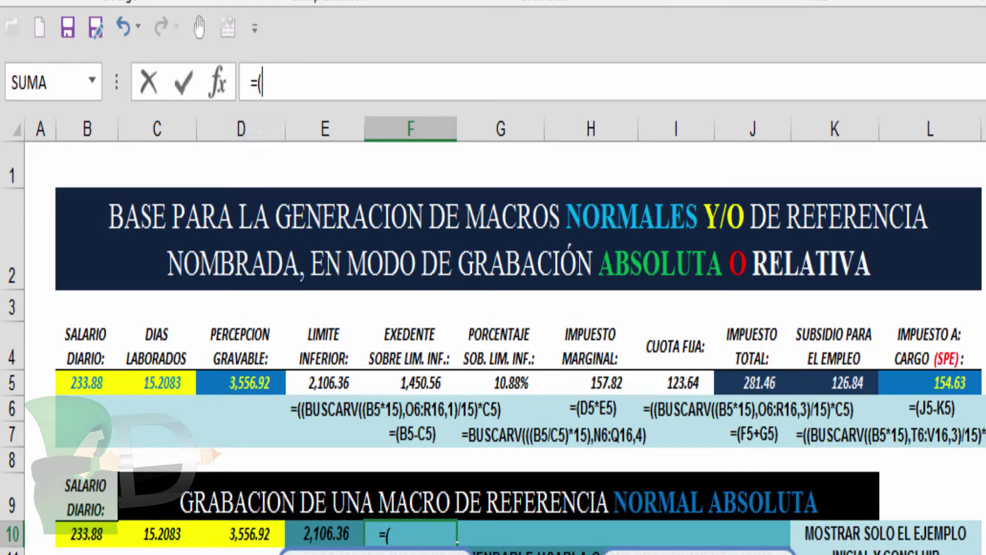
click(253, 533)
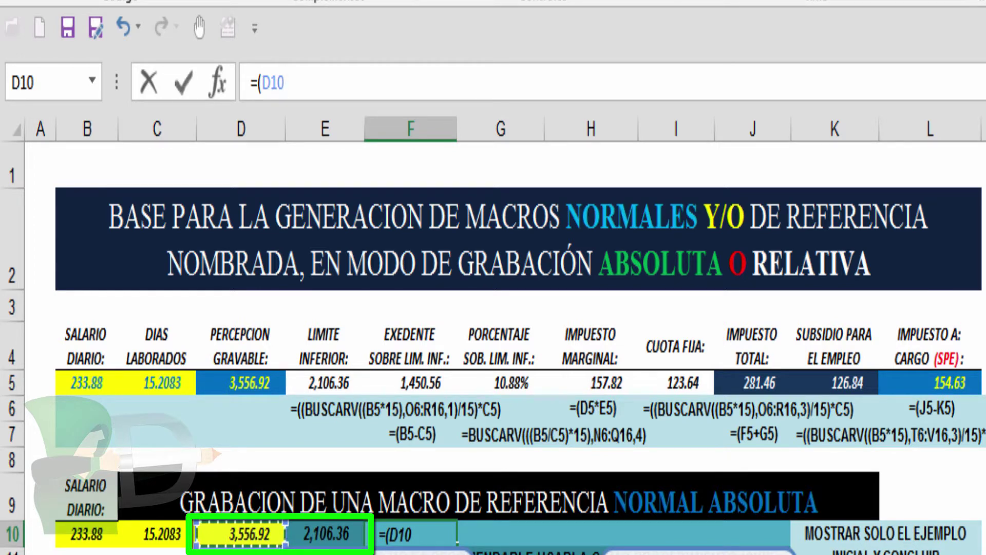
text(-)
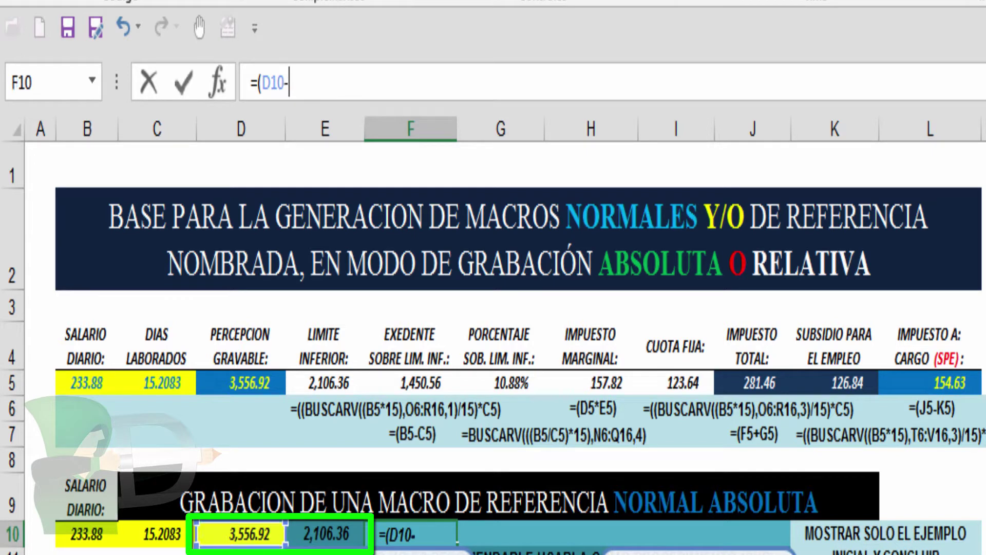
click(329, 534)
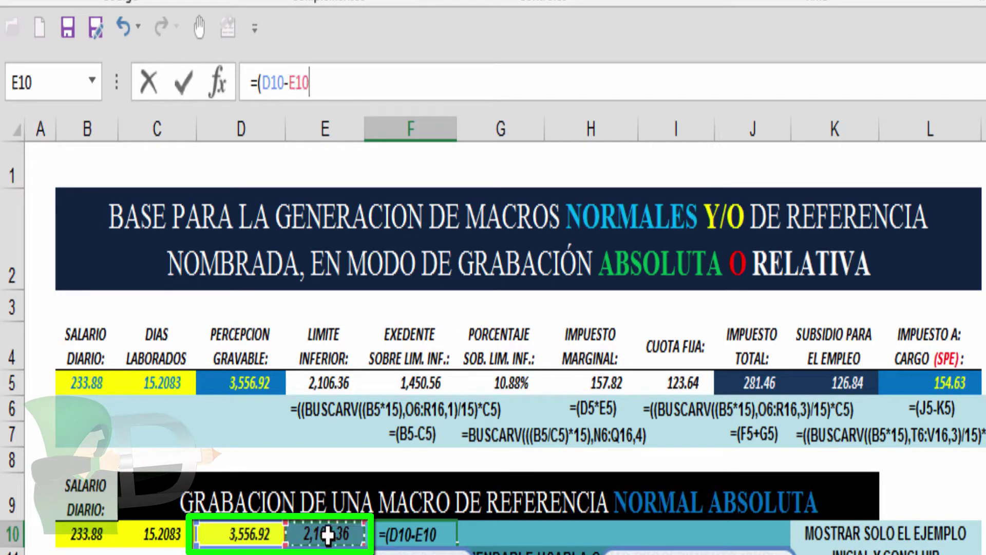
text())
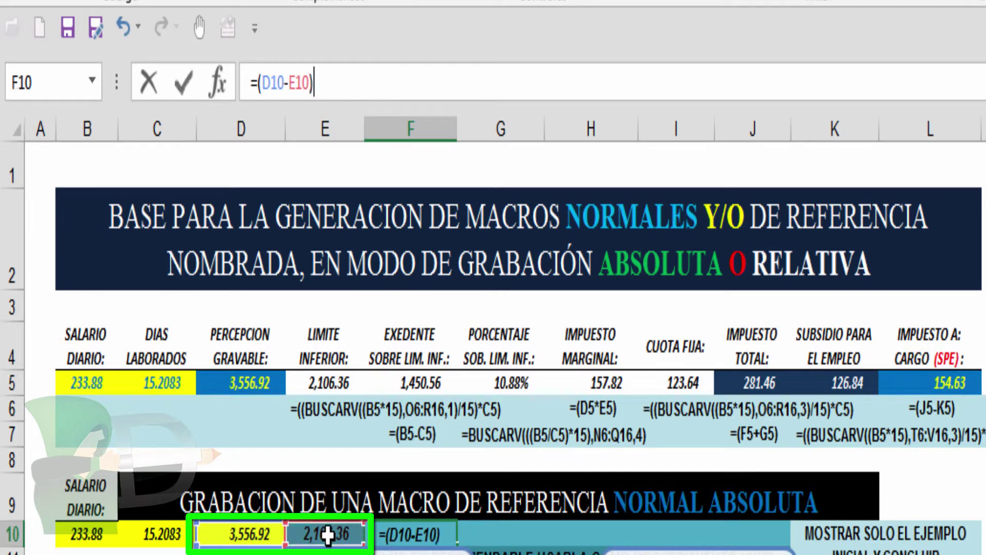
click(184, 84)
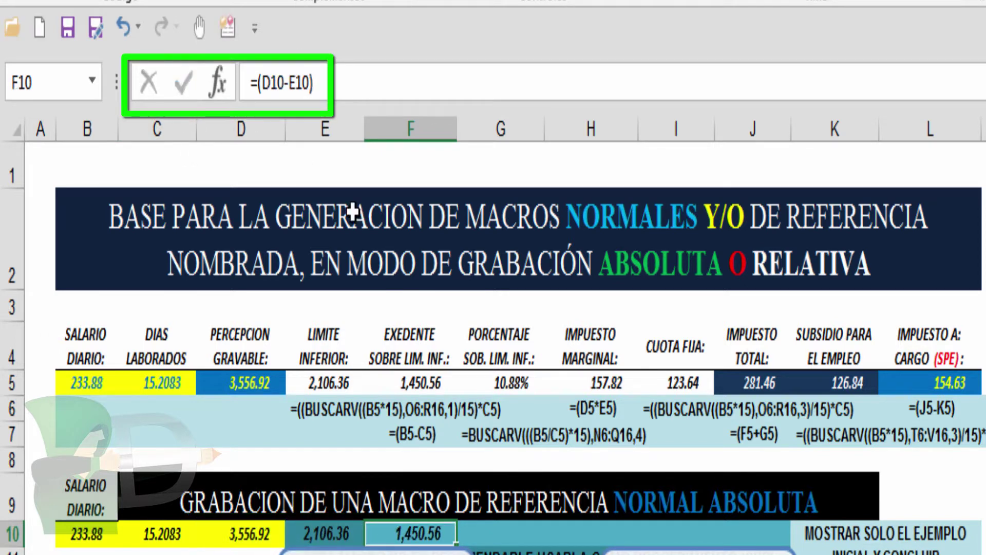
- Copy the complete lower-limit formula text from E10 and leave that cell's formula as it is
click(499, 534)
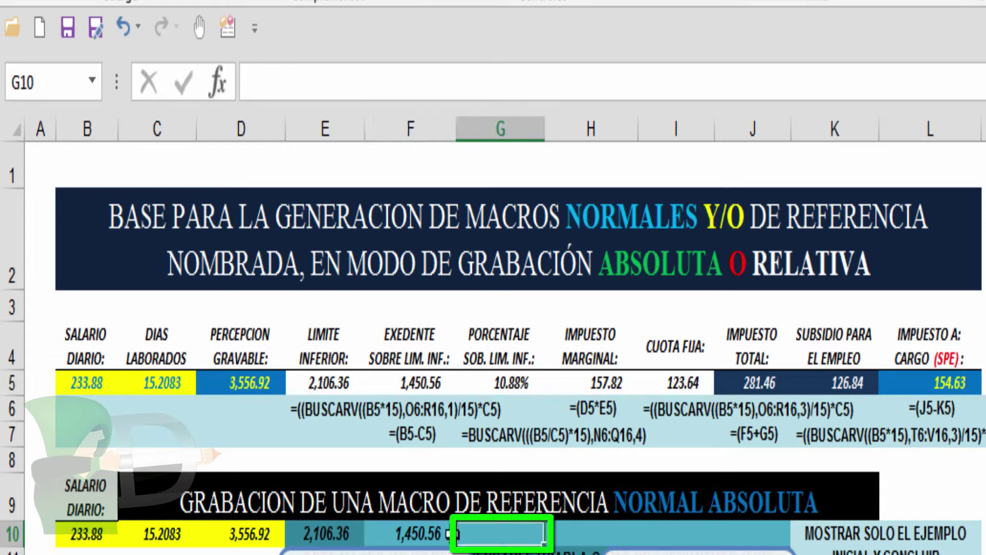
click(330, 534)
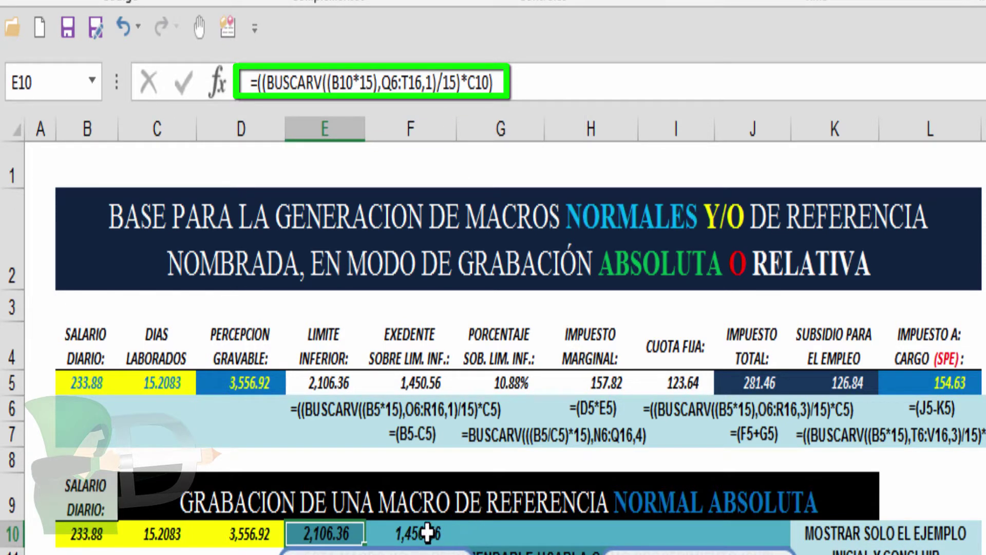
click(490, 534)
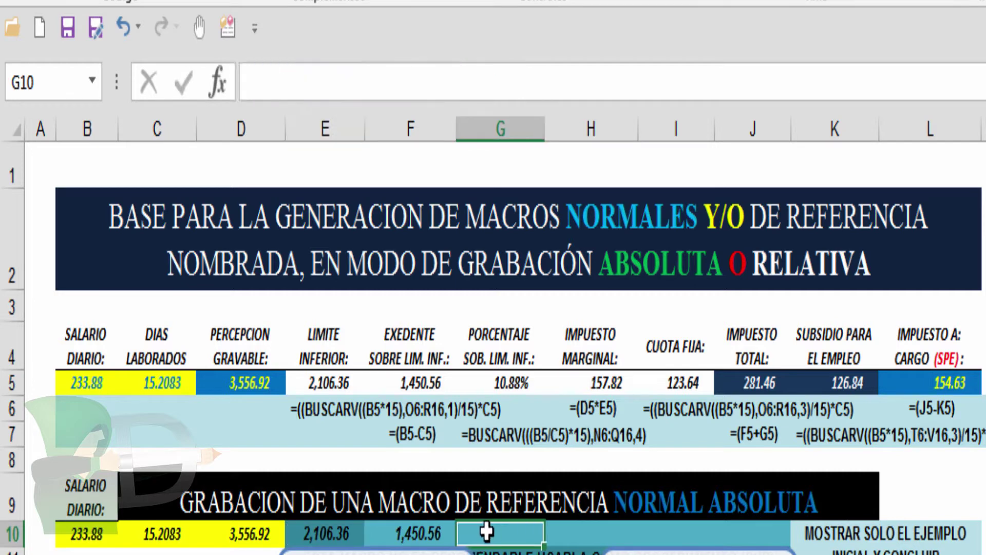
click(334, 535)
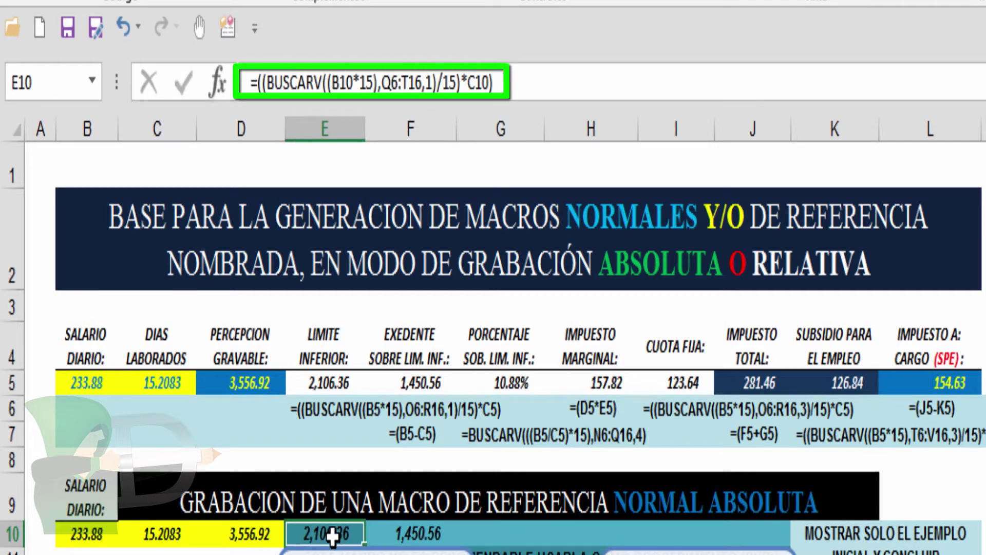
drag(494, 82, 251, 83)
right_click(267, 84)
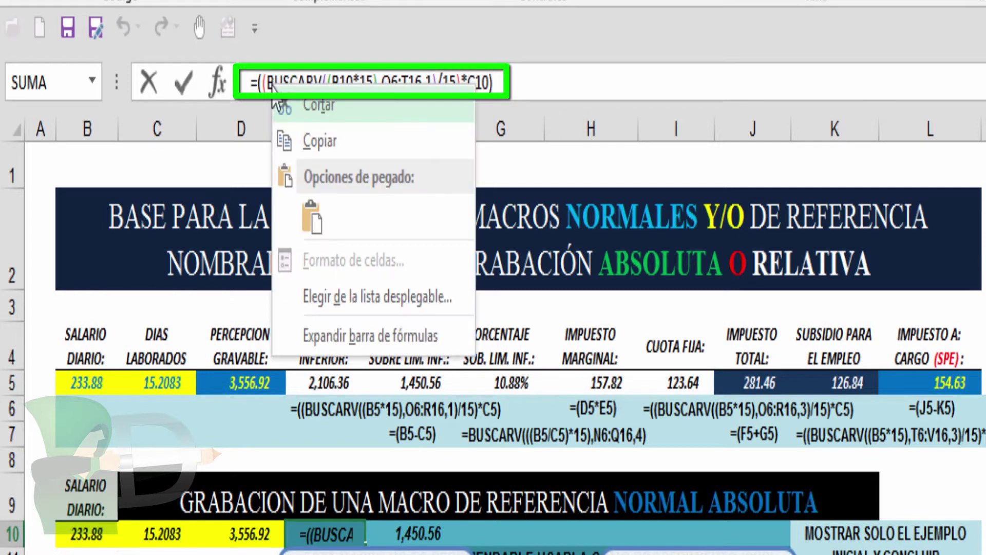
click(315, 136)
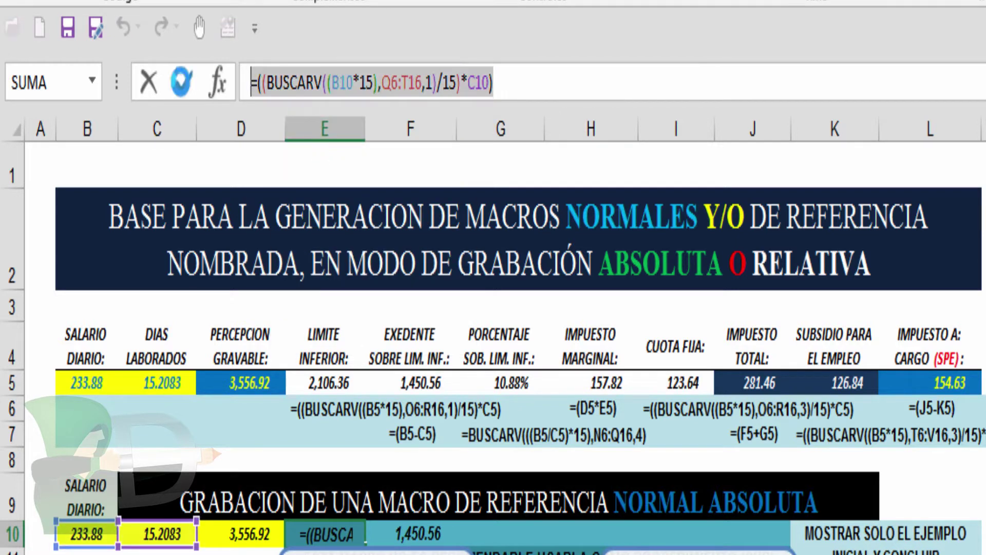
click(184, 82)
- Paste the copied formula into G10 and set its BUSCARV column index to 4
click(500, 533)
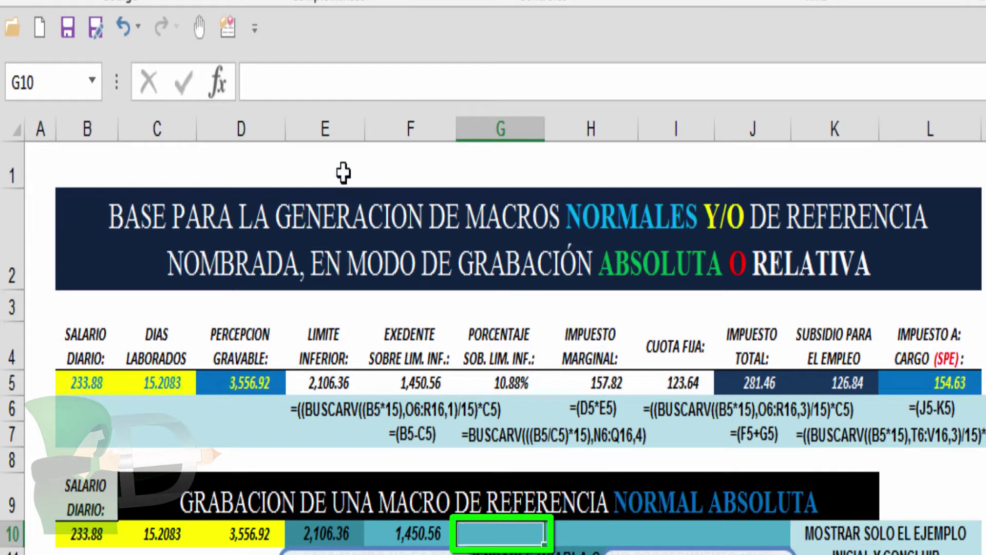
click(322, 82)
right_click(322, 82)
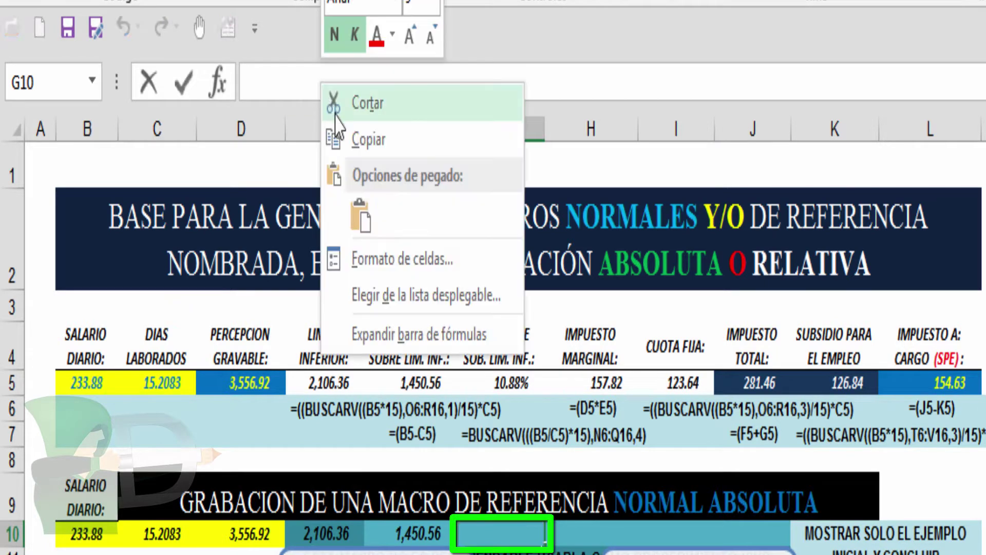
click(362, 218)
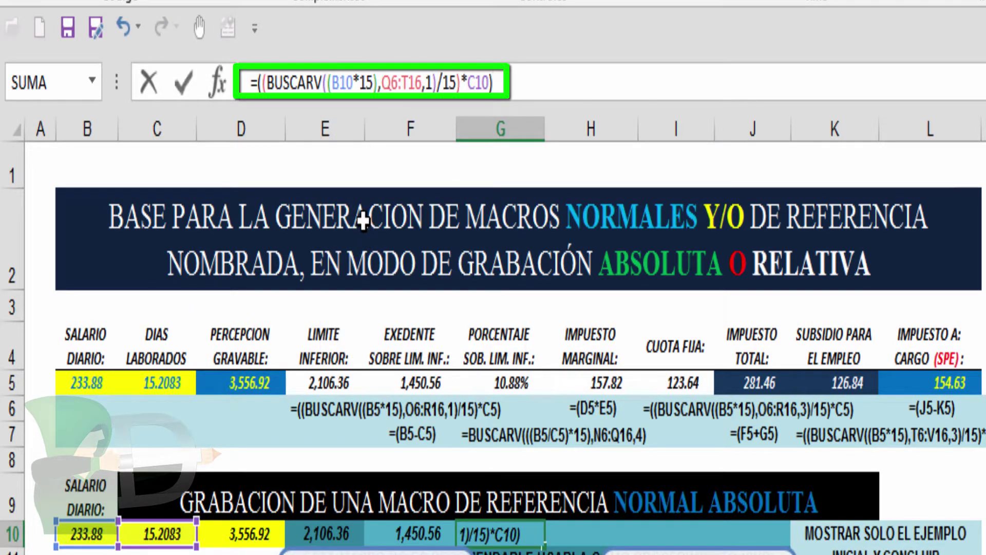
double_click(431, 82)
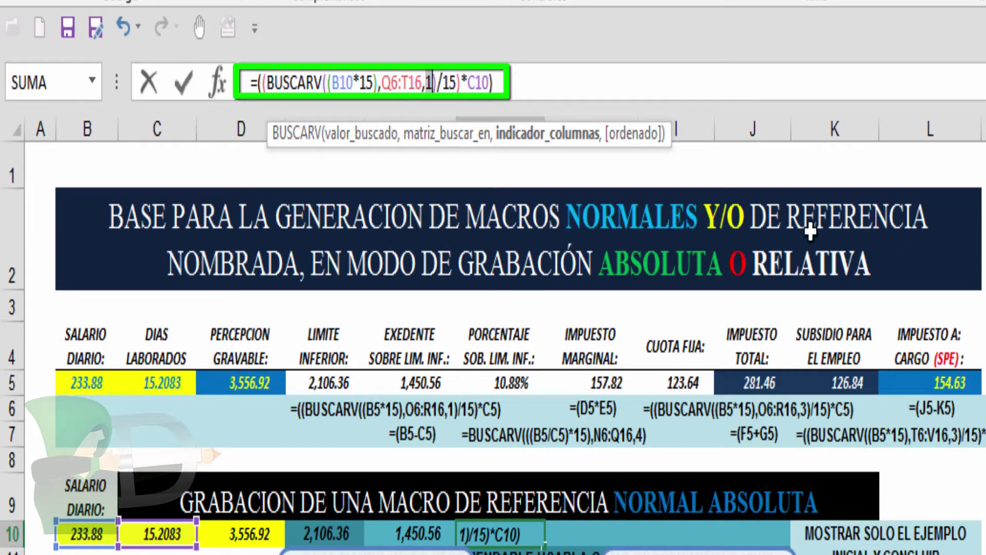
text(4)
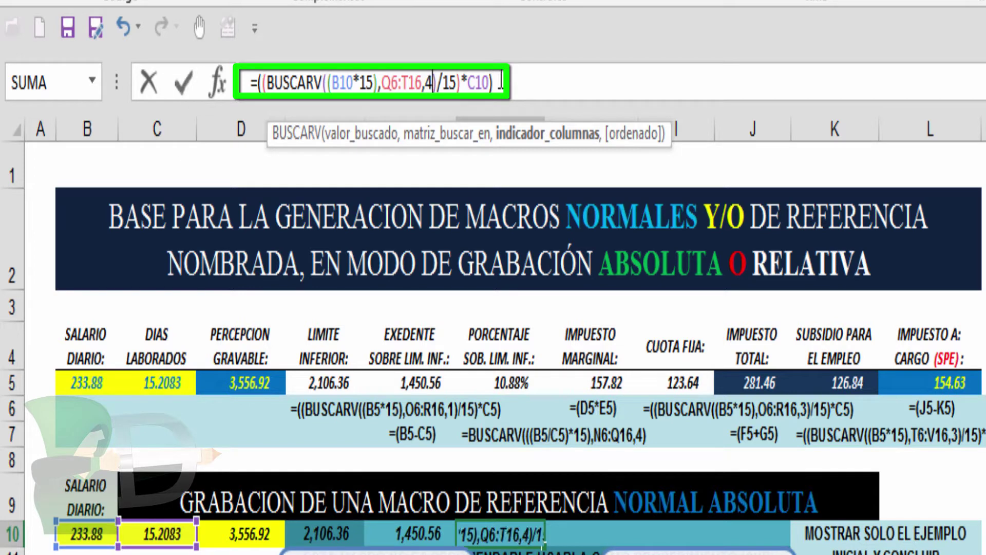
- Strip the outer parentheses, /15 and *C10 from the G10 formula, leaving =BUSCARV((B10*15),Q6:T16,4), and accept it
click(258, 81)
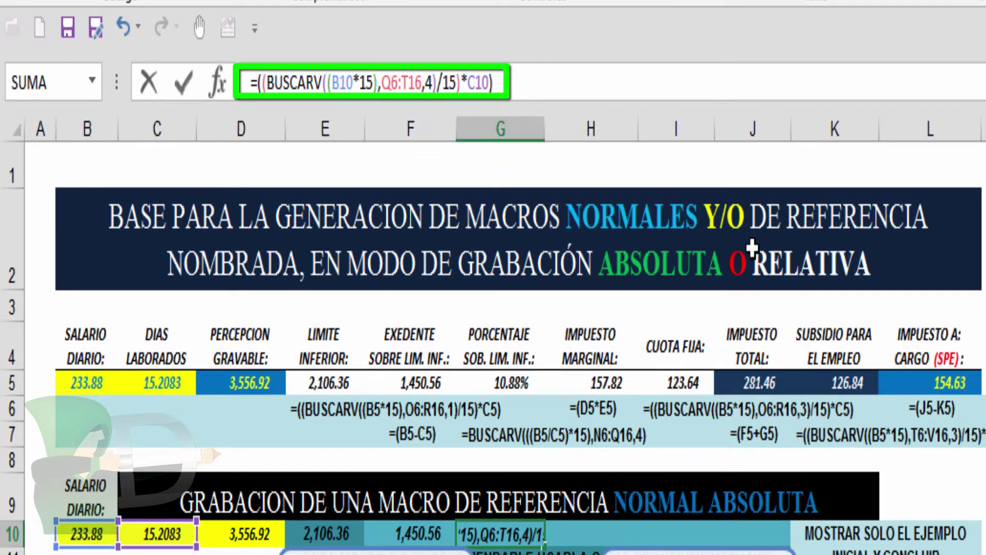
key(Delete)
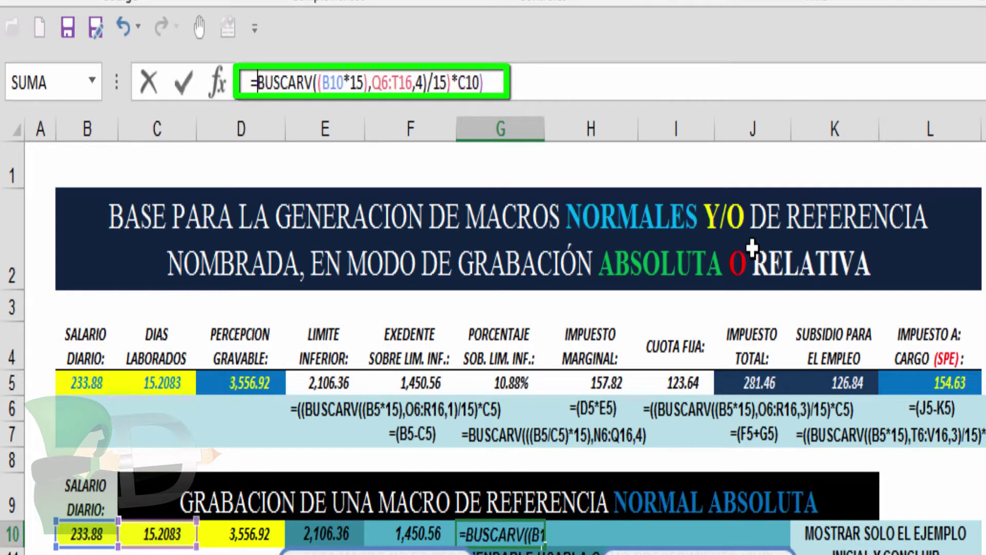
click(555, 83)
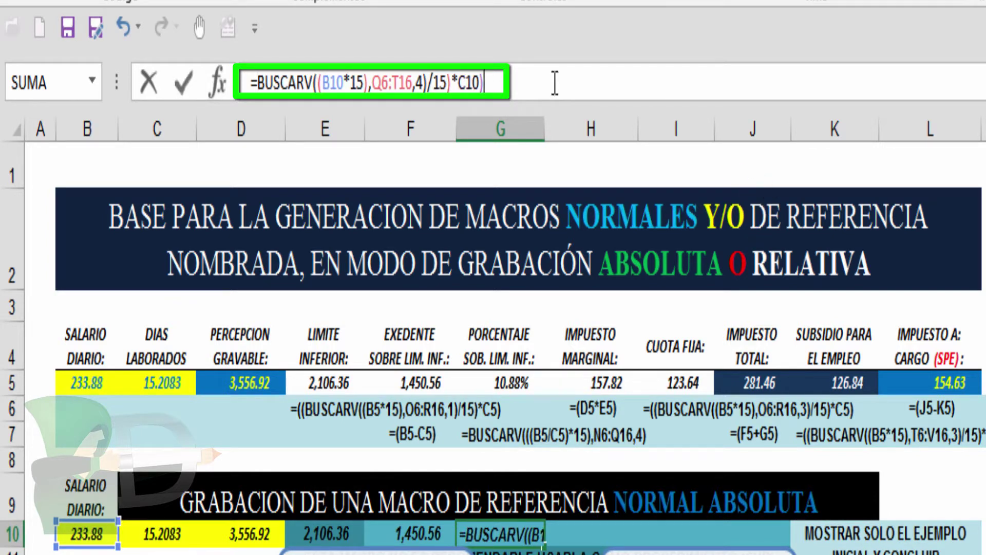
key(BackSpace)
key(BackSpace)
key(BackSpace)
key(BackSpace)
key(BackSpace)
key(BackSpace)
key(BackSpace)
key(BackSpace)
key(BackSpace)
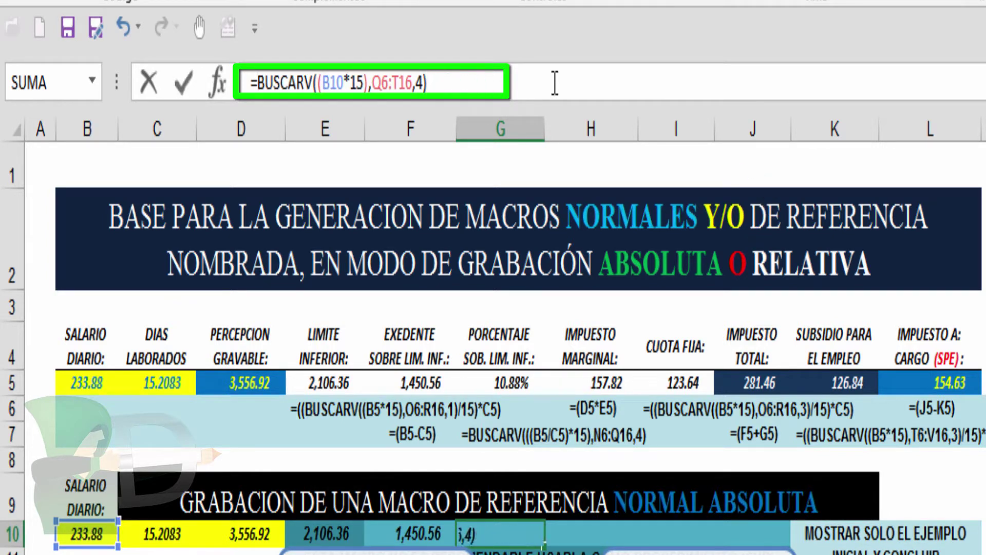
click(183, 95)
- Enter the formula =(F10*G10) in H10 to calculate the marginal tax
click(577, 534)
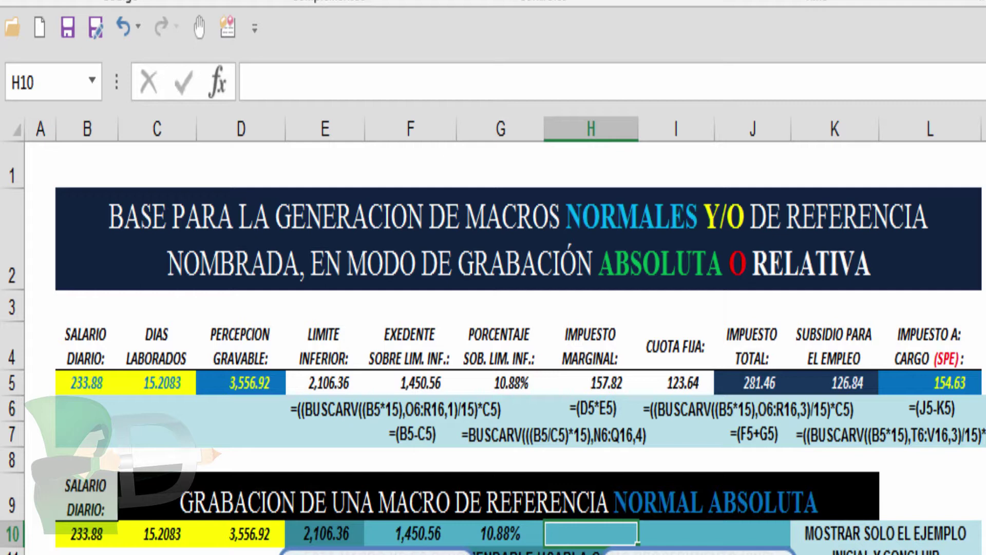
text(=()
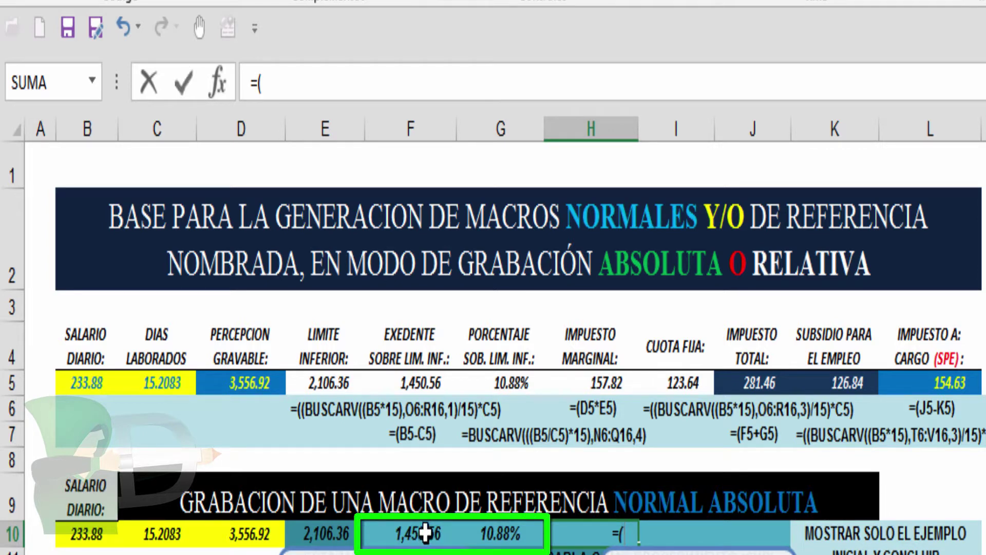
click(426, 533)
text(*)
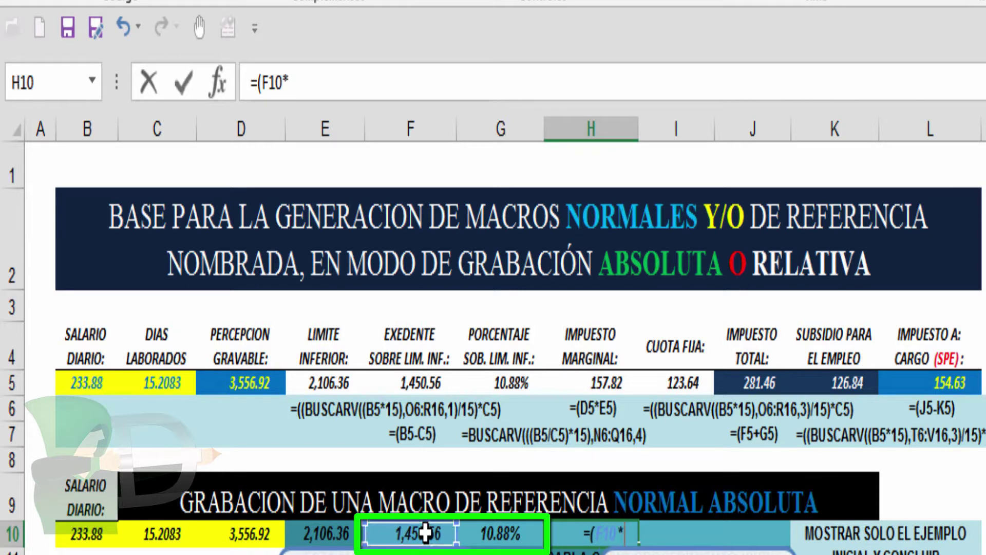
click(512, 531)
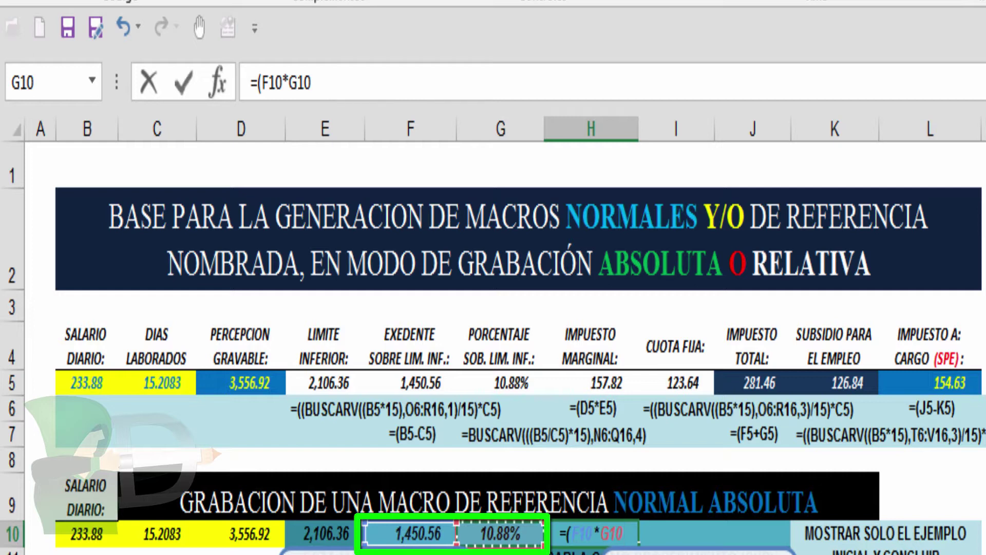
text())
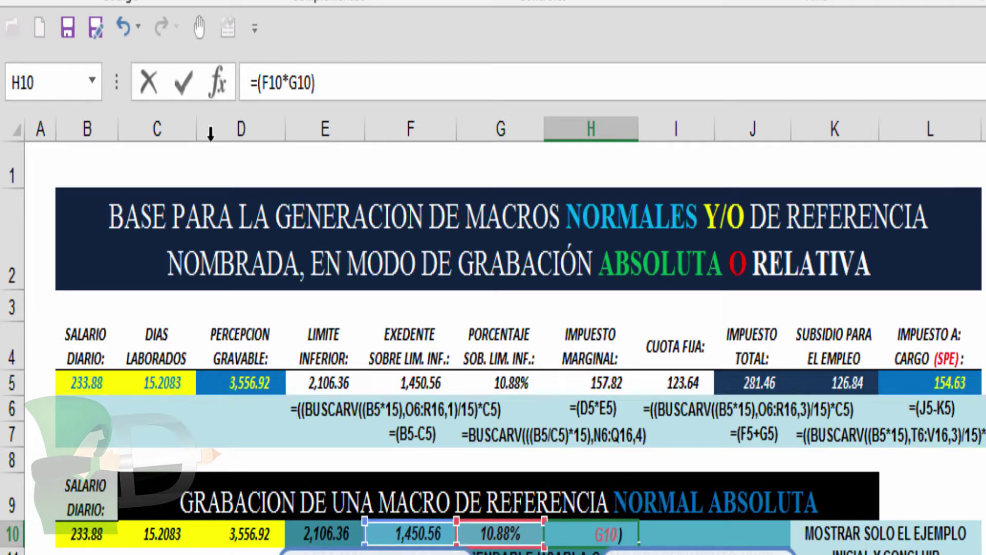
click(183, 85)
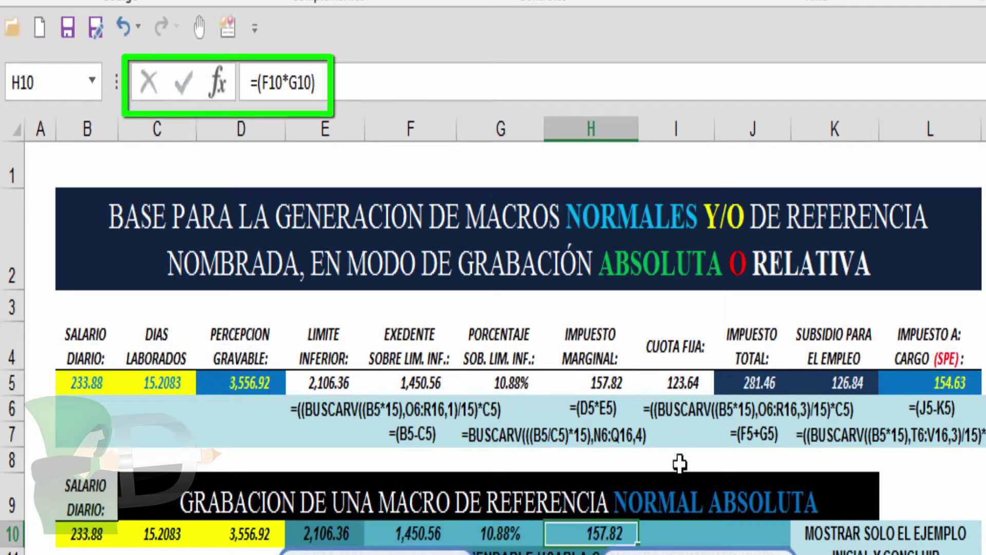
- Review the marginal tax in H10 against its source cells F10 and G10, and examine the CUOTA FIJA column of the ISR rate table
click(665, 535)
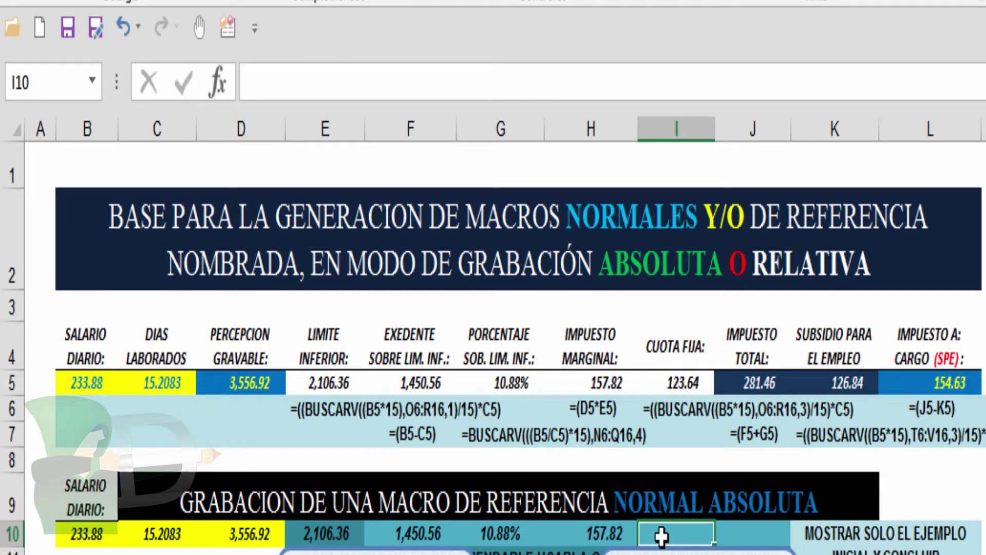
click(604, 530)
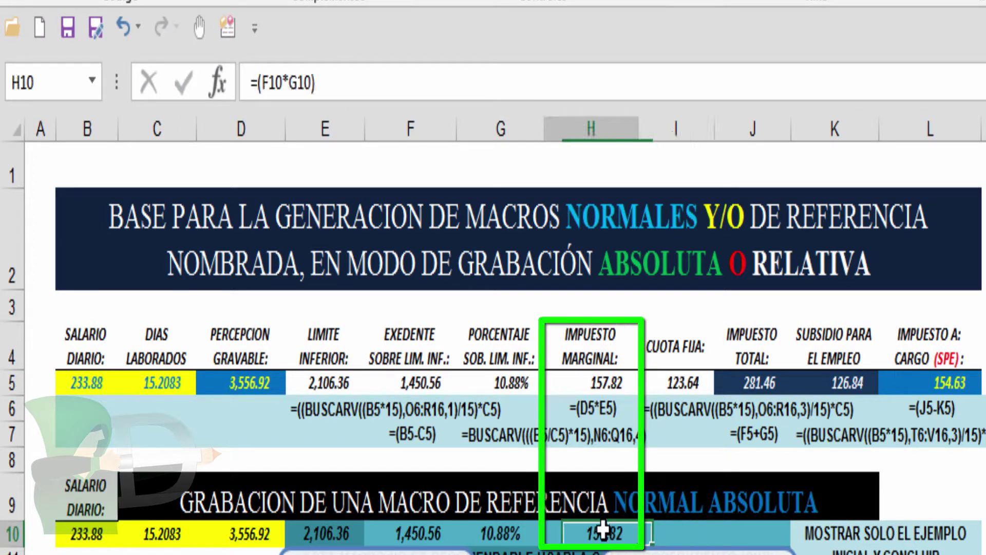
click(604, 356)
click(616, 533)
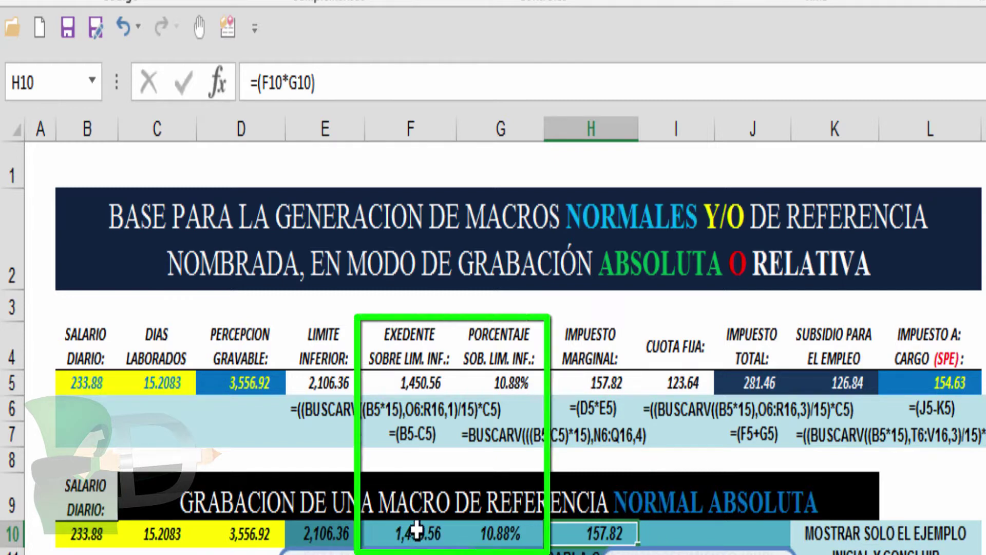
click(504, 537)
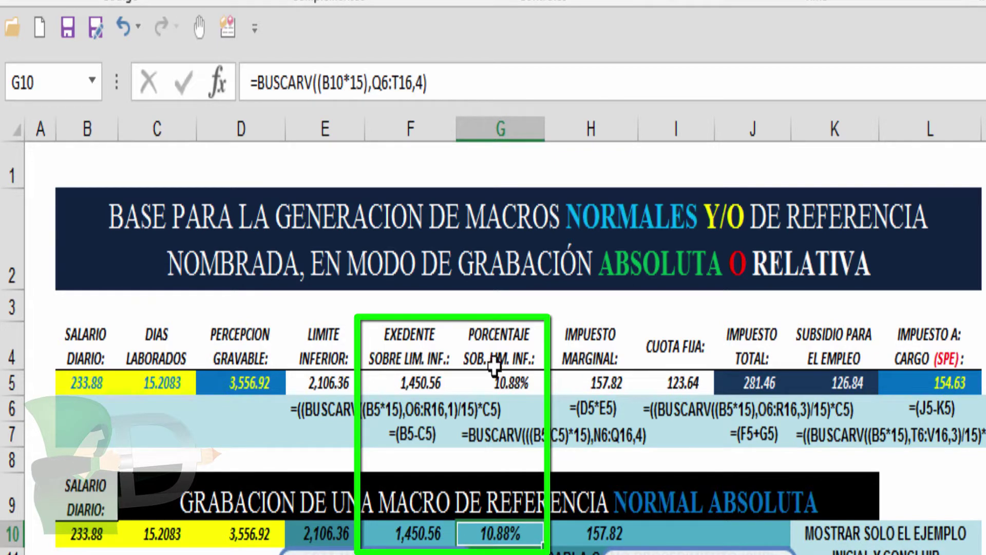
click(602, 536)
click(661, 536)
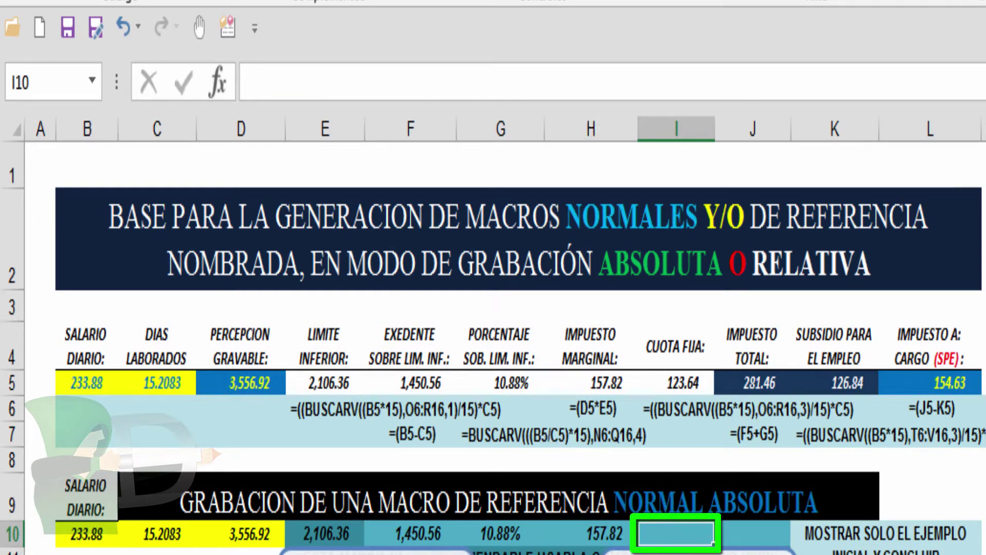
click(848, 311)
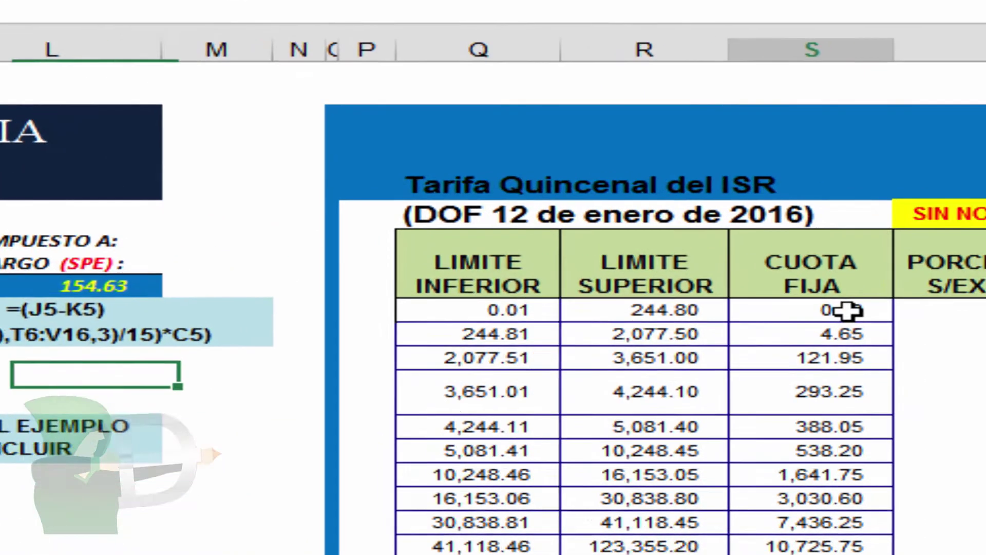
drag(847, 312, 805, 554)
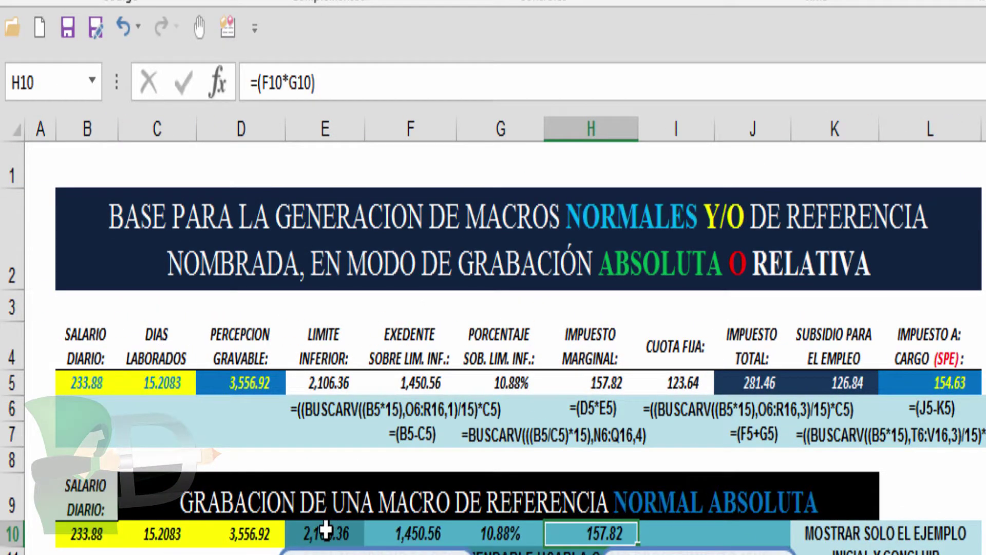
- Copy the whole E10 formula text again for reuse in the fixed-fee cell, without altering E10
click(326, 530)
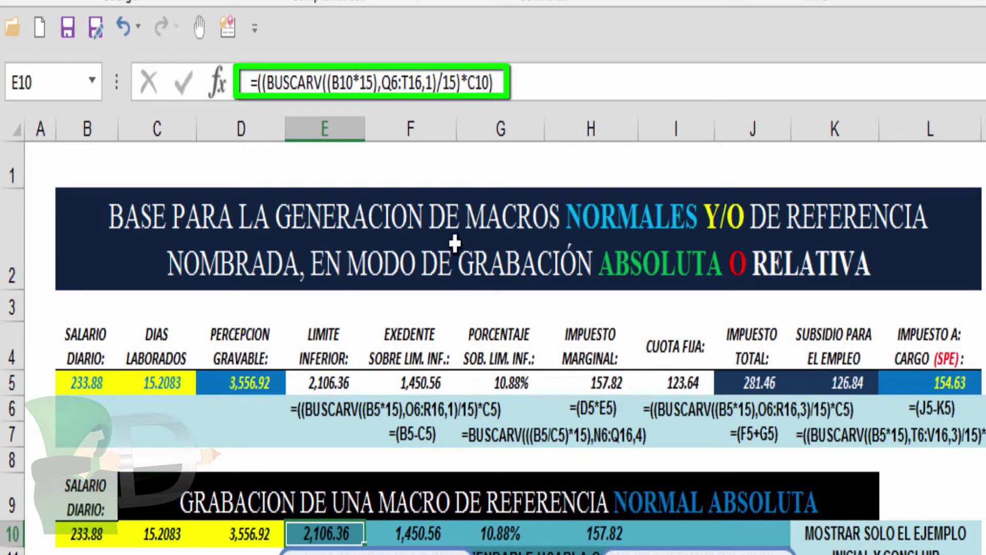
click(479, 83)
drag(478, 83, 261, 83)
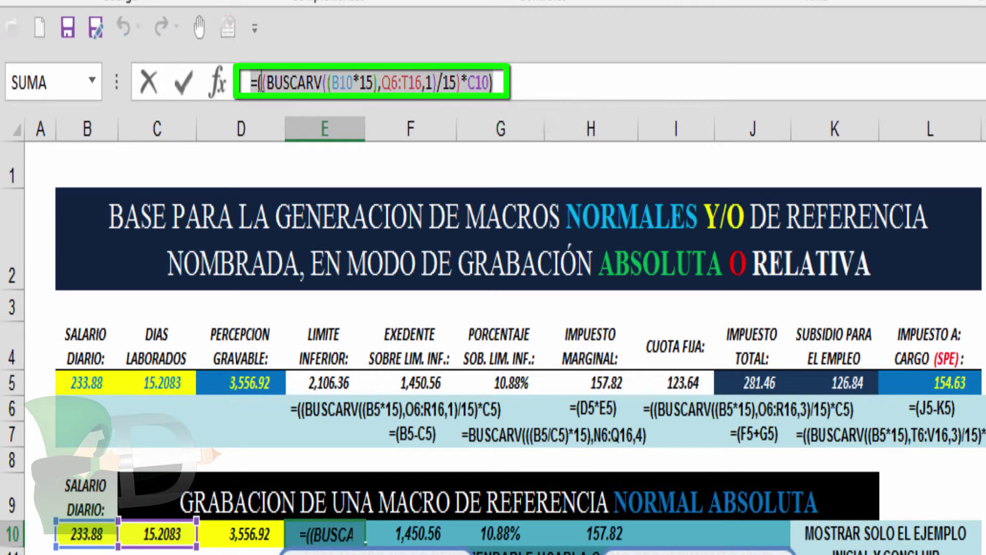
right_click(260, 83)
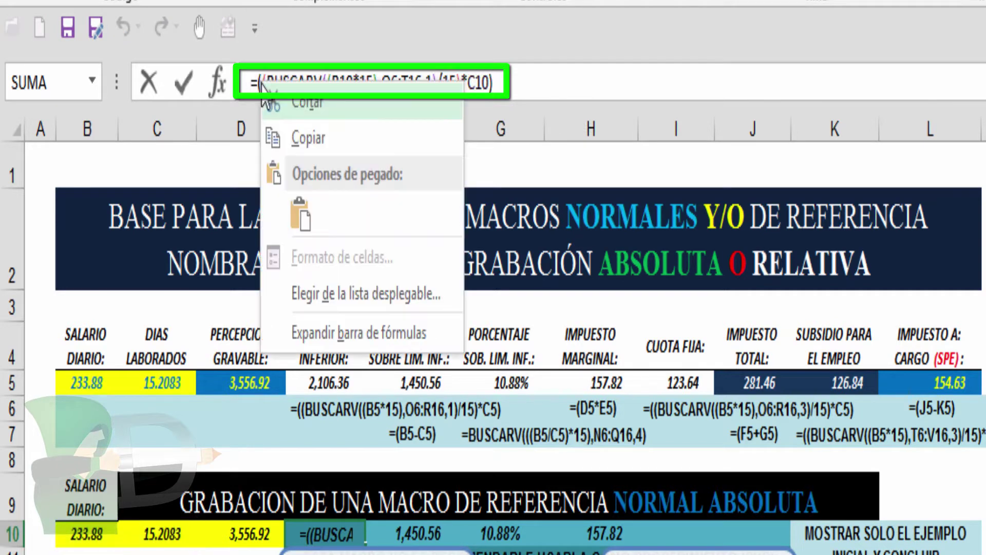
click(293, 134)
key(Escape)
- Paste the copied E10 formula into I10 and change its column index to 3, giving =((BUSCARV((B10*15),Q6:T16,3)/15)*C10)
click(677, 534)
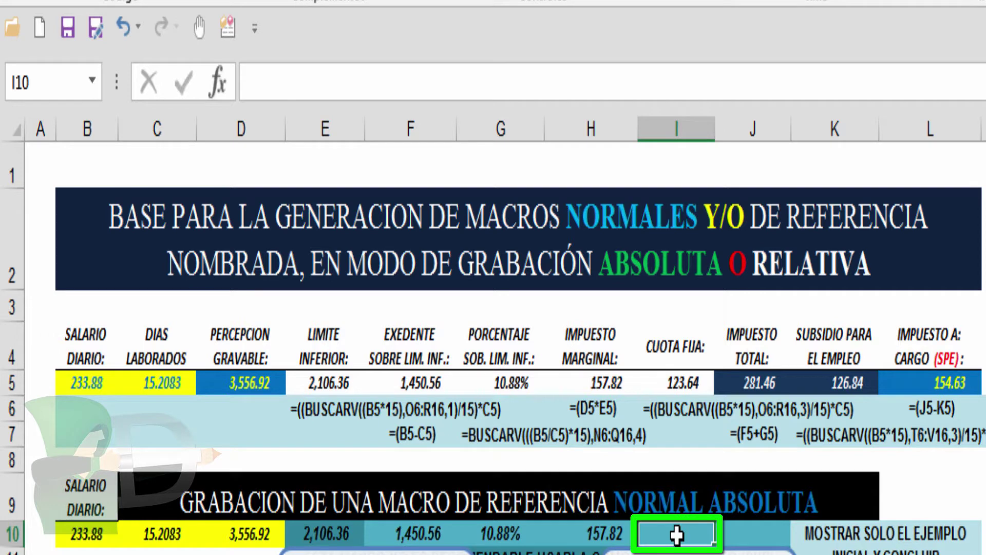
click(263, 81)
right_click(266, 83)
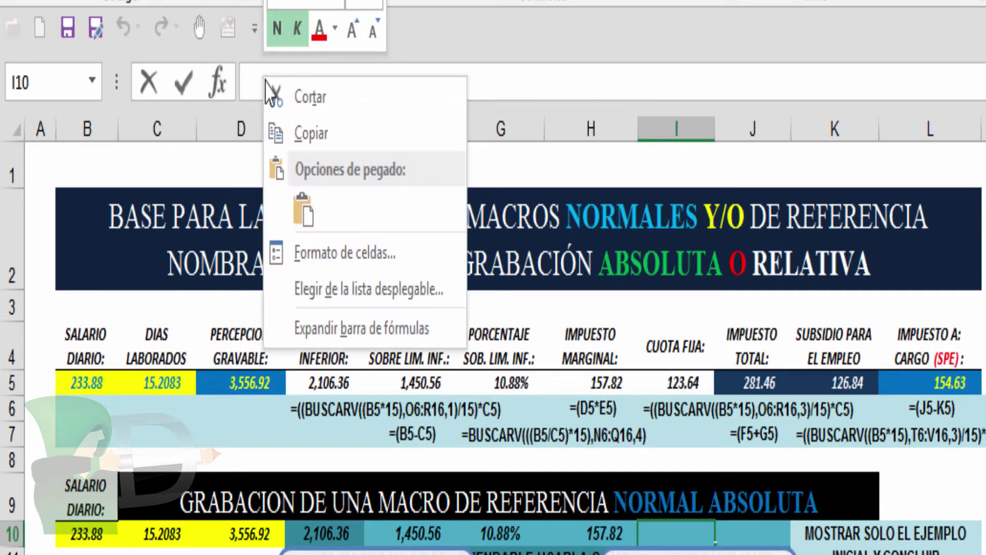
click(299, 213)
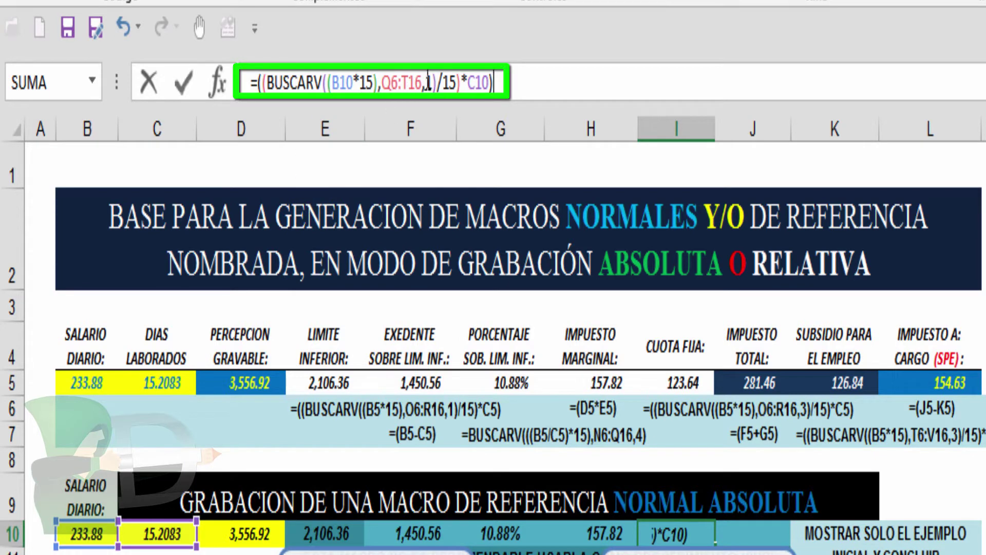
click(432, 82)
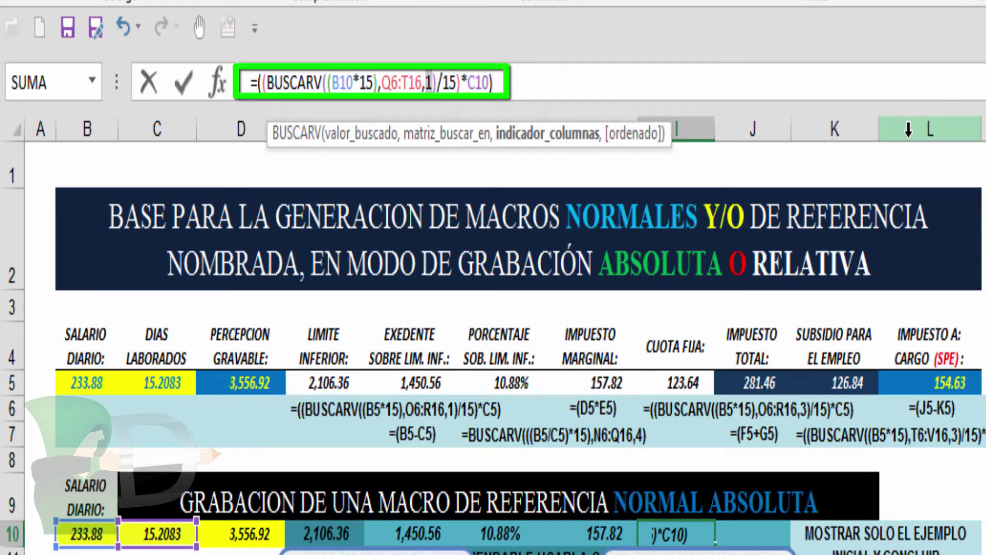
text(3)
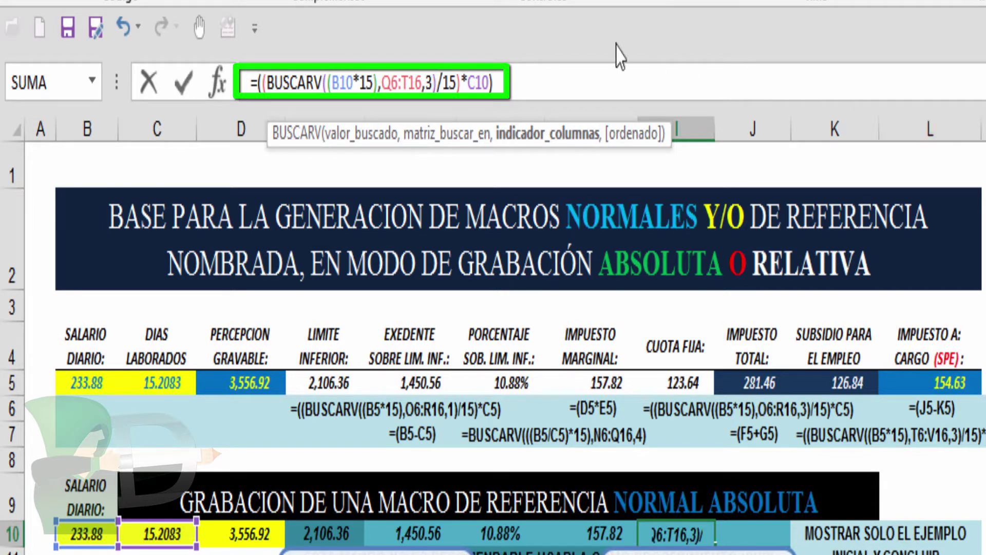
click(183, 83)
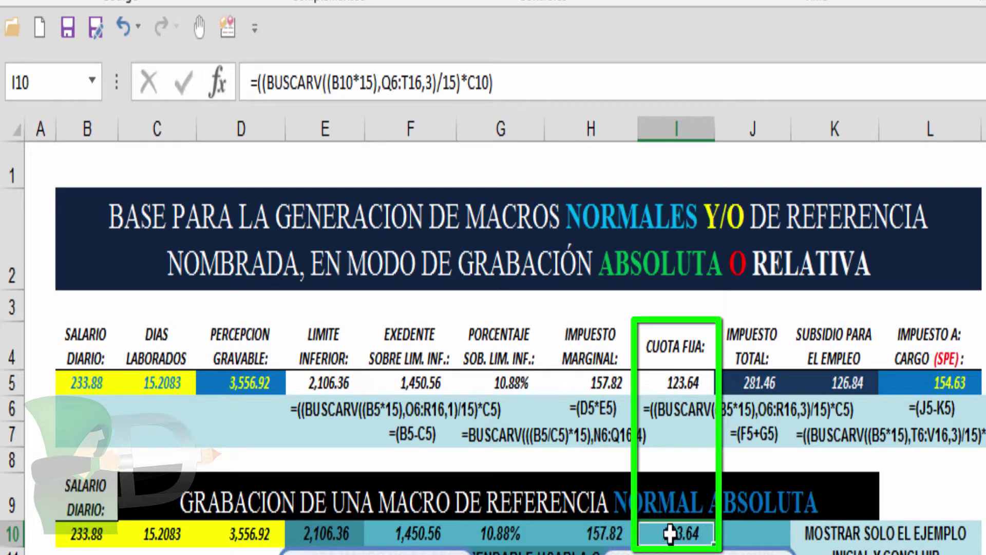
click(265, 535)
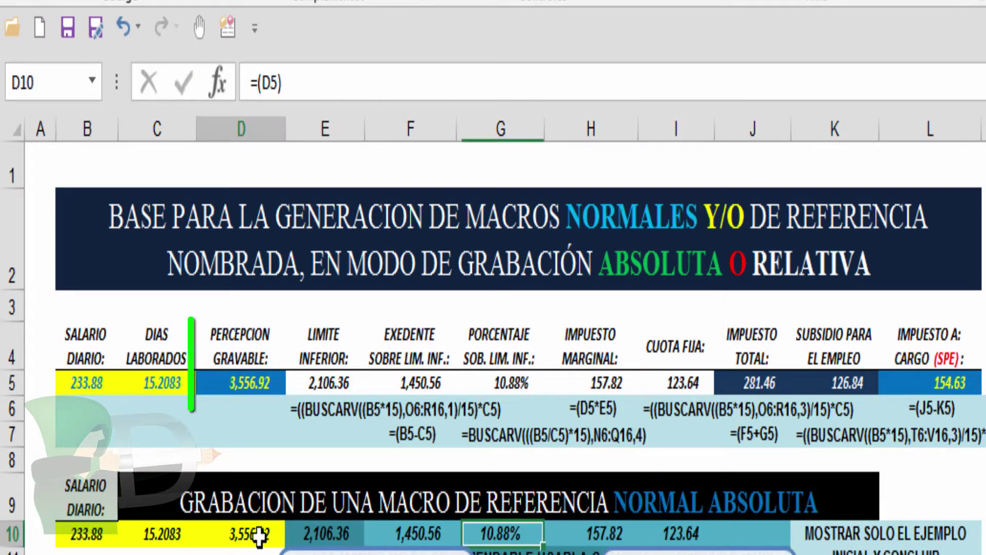
click(692, 534)
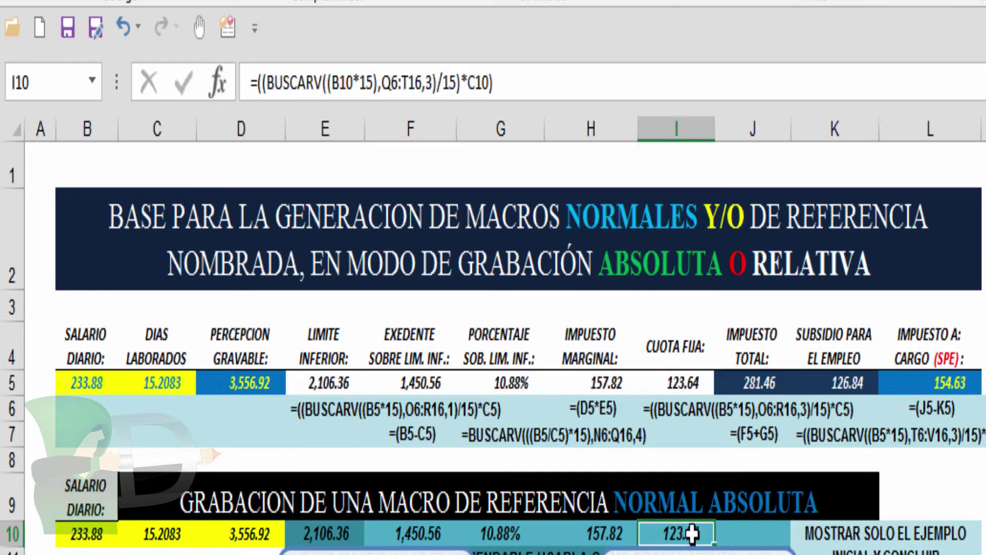
- Enter the formula =(H10+I10) in J10 to calculate the total tax
click(753, 531)
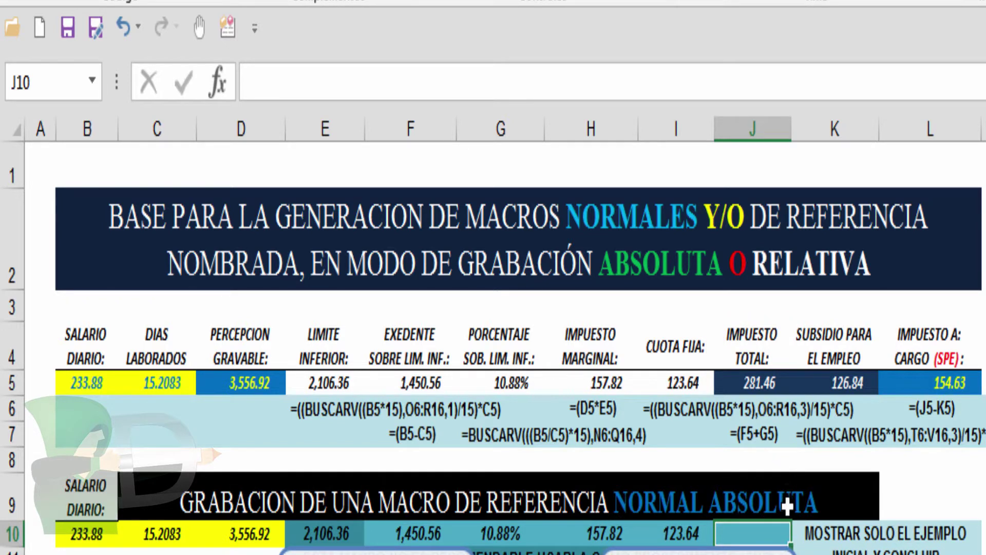
text(=()
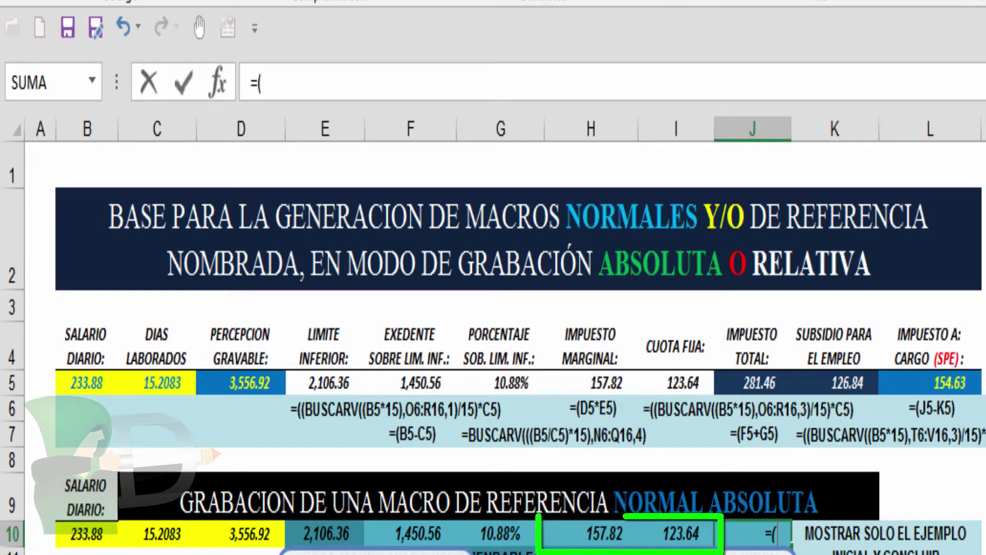
click(606, 532)
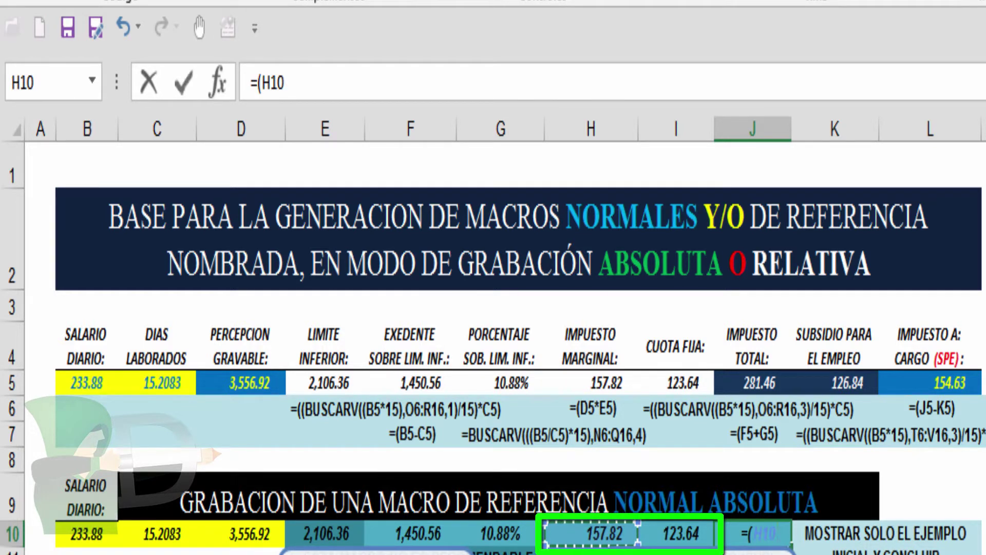
text(+)
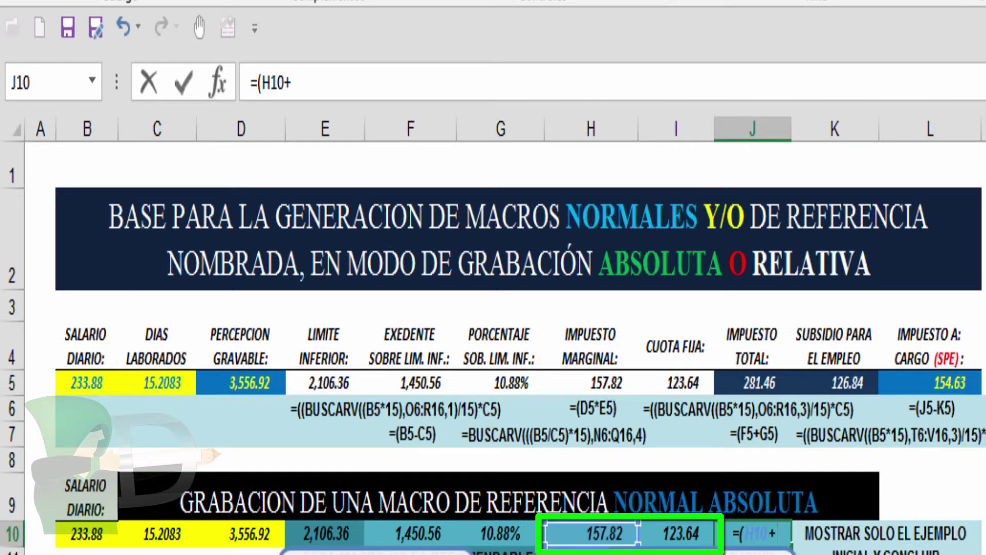
click(684, 531)
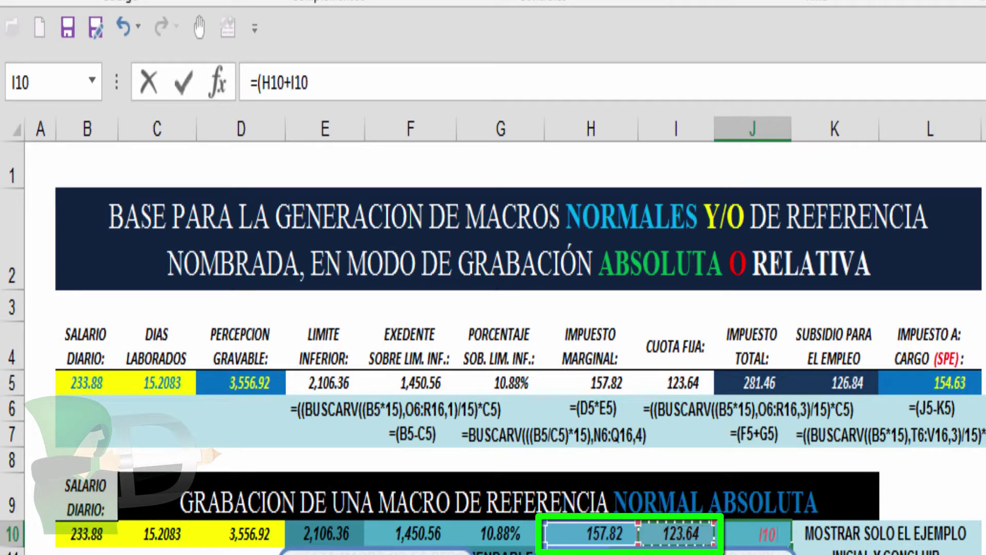
text())
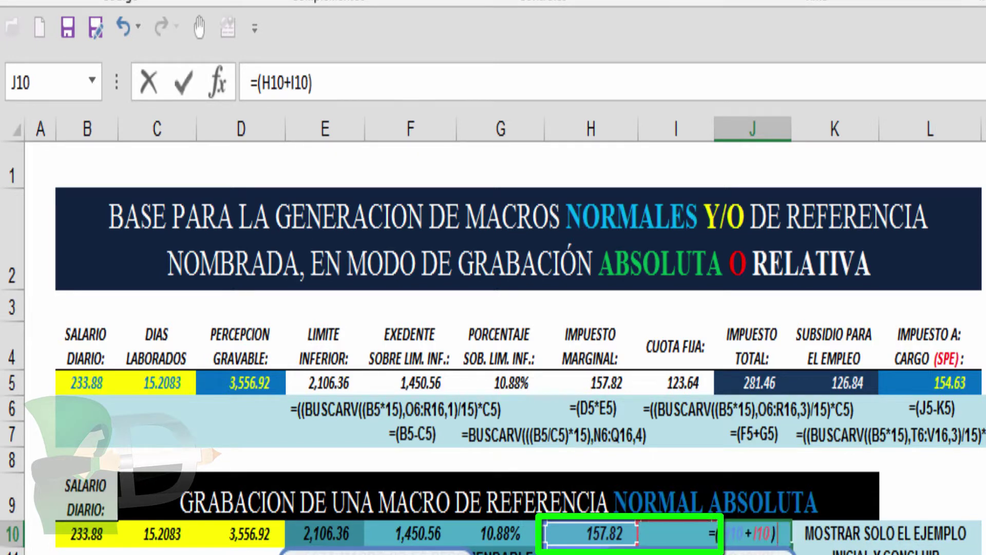
click(185, 84)
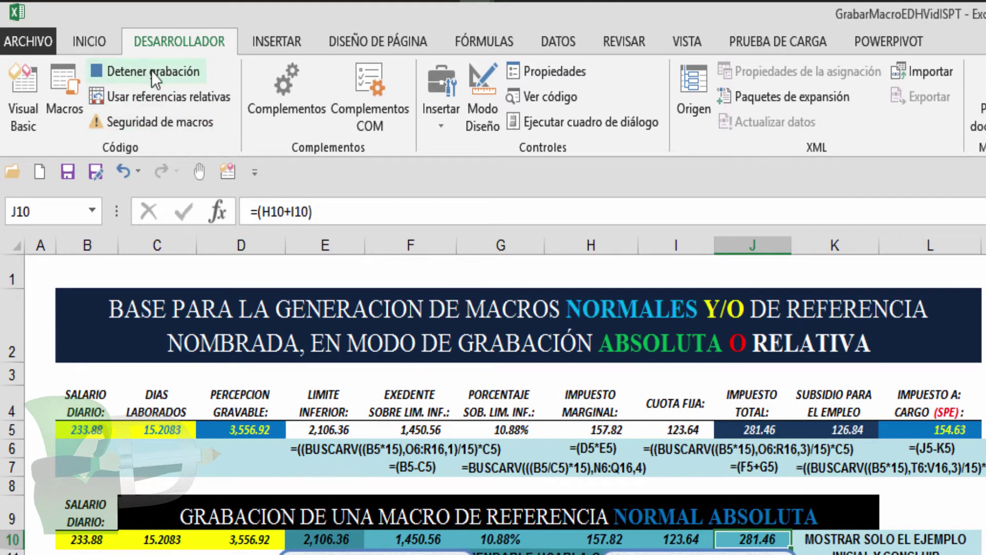
- Stop the macro recording and review the recorded MacroNormAbs code in the Visual Basic editor
click(153, 69)
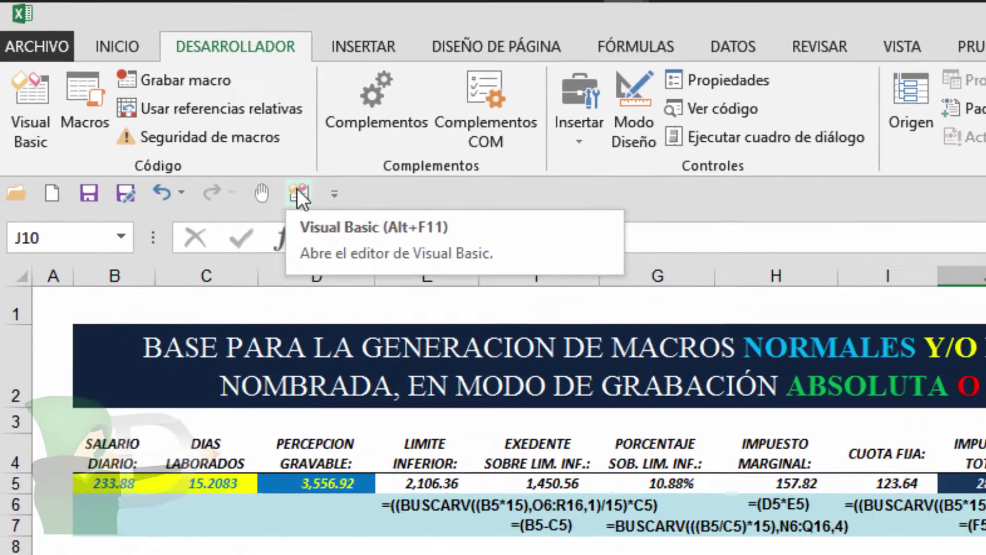
click(227, 170)
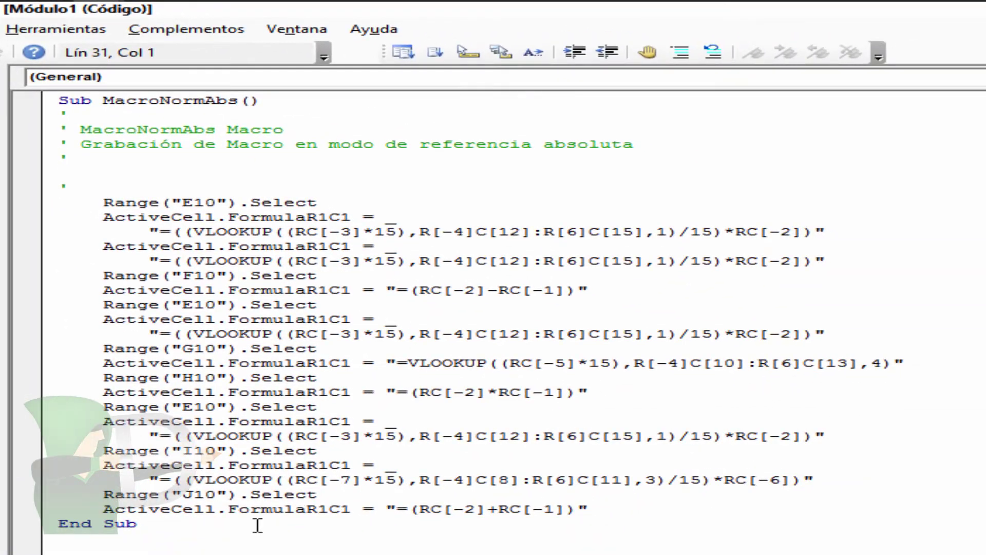
drag(589, 509, 50, 208)
click(685, 522)
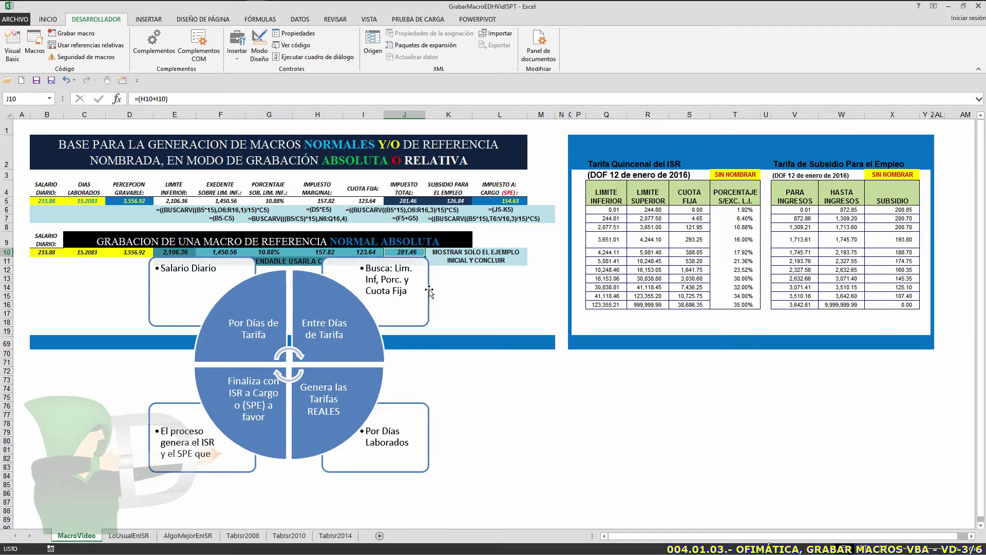
- Move the circular SmartArt diagram below the blue band under row 19, clear of row 11, and select the note in E11
click(428, 292)
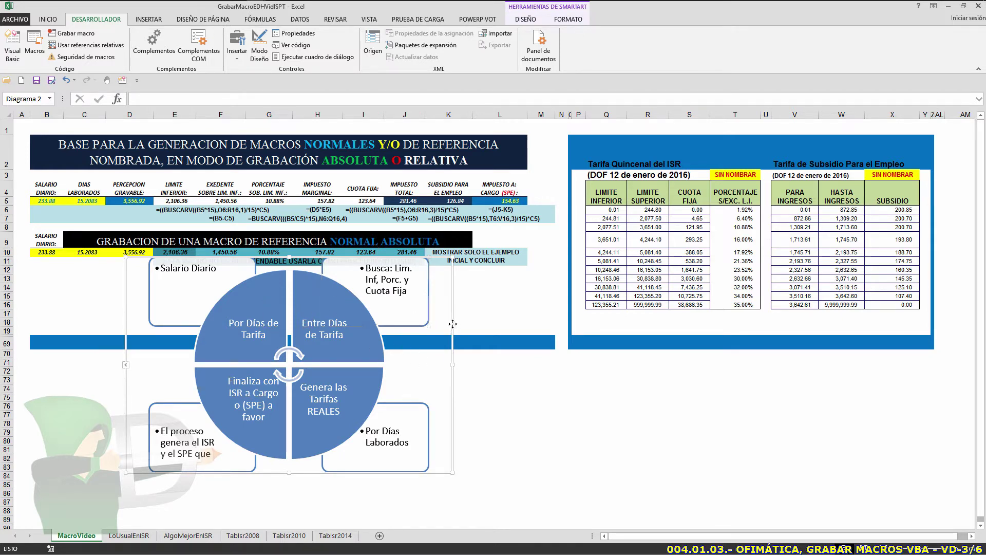
drag(452, 324, 506, 433)
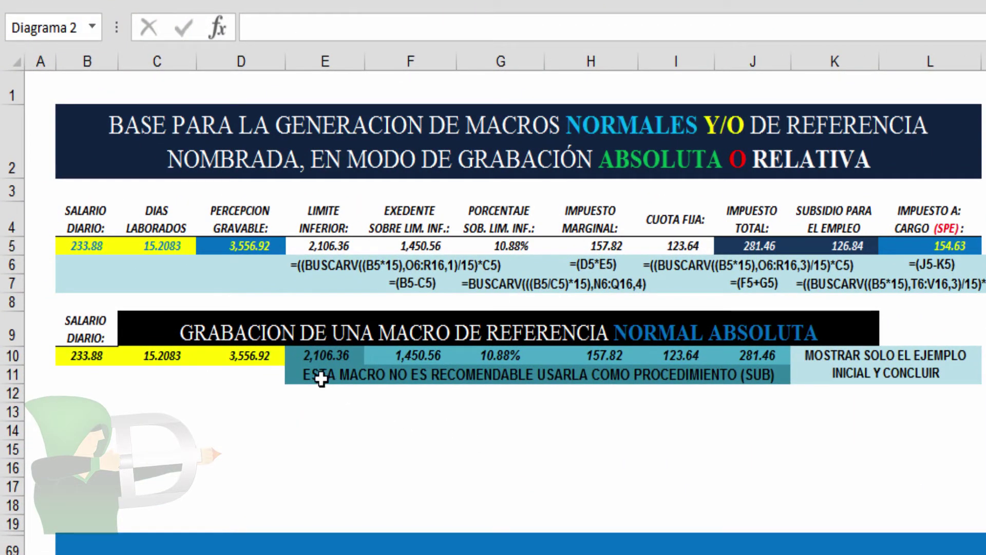
click(320, 373)
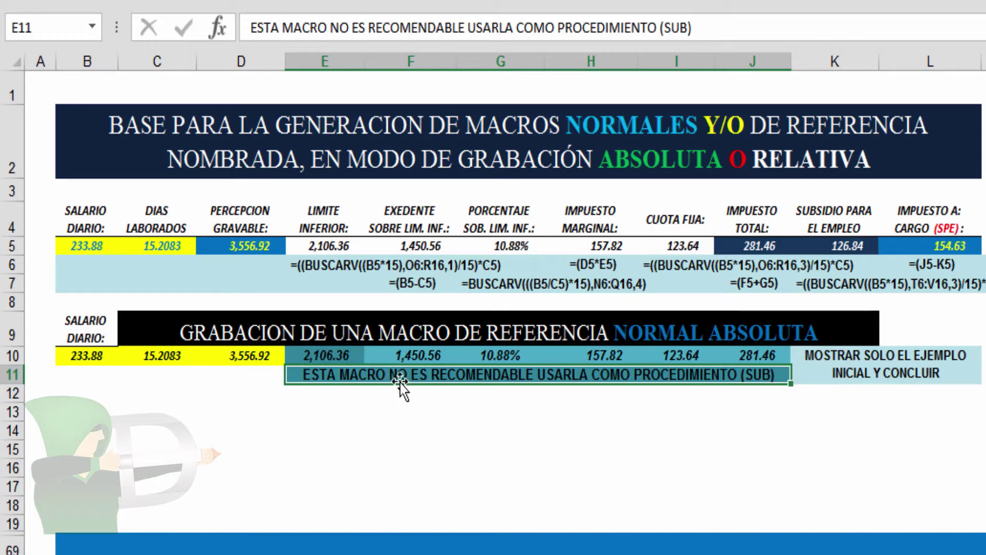
- Examine the Q6:T16 lookup range inside the E10 formula, keeping the formula as it is
click(349, 357)
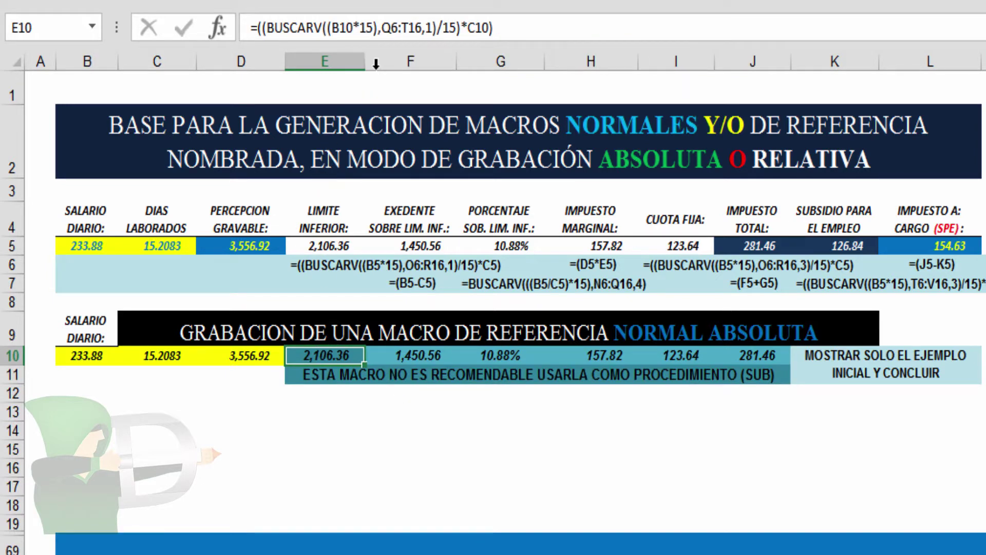
click(382, 28)
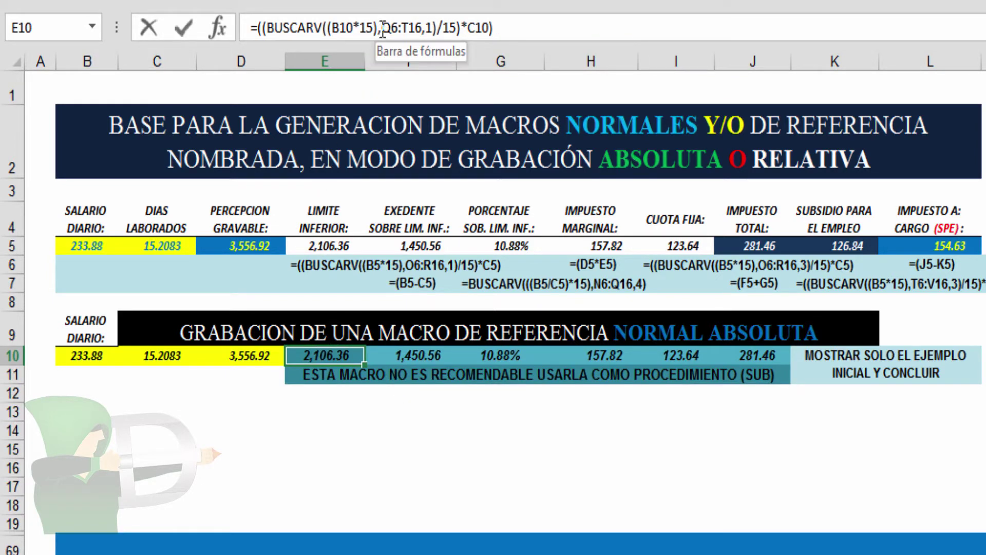
drag(382, 28, 422, 20)
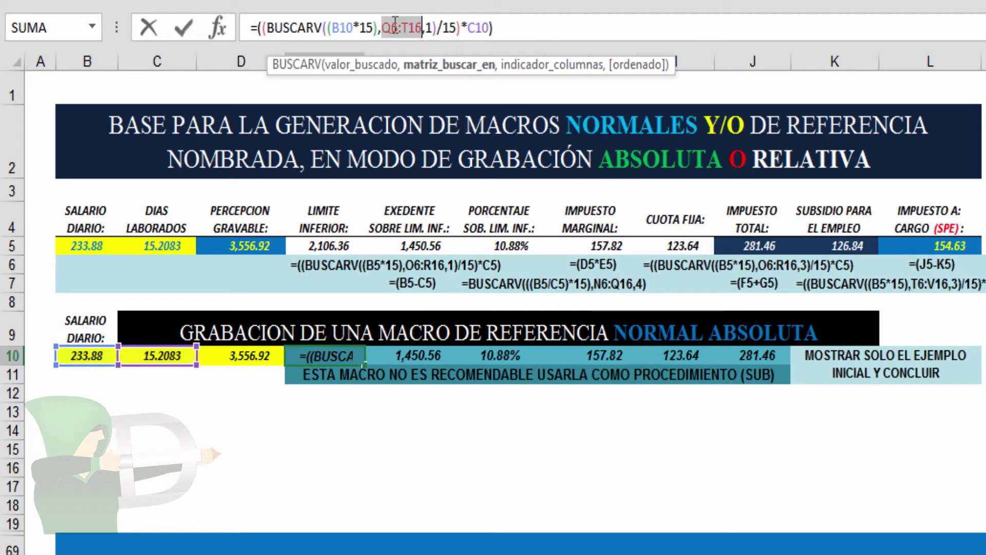
drag(381, 28, 422, 27)
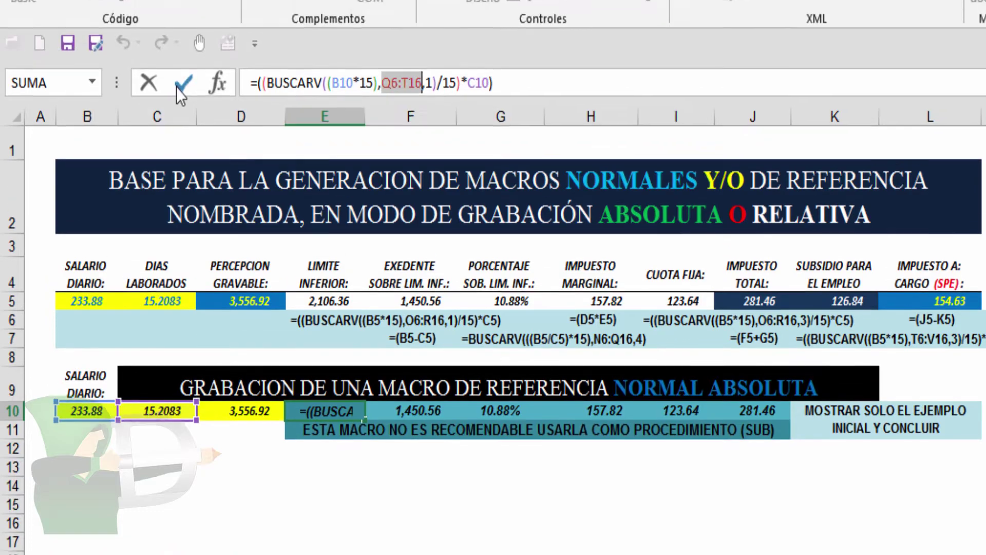
click(180, 30)
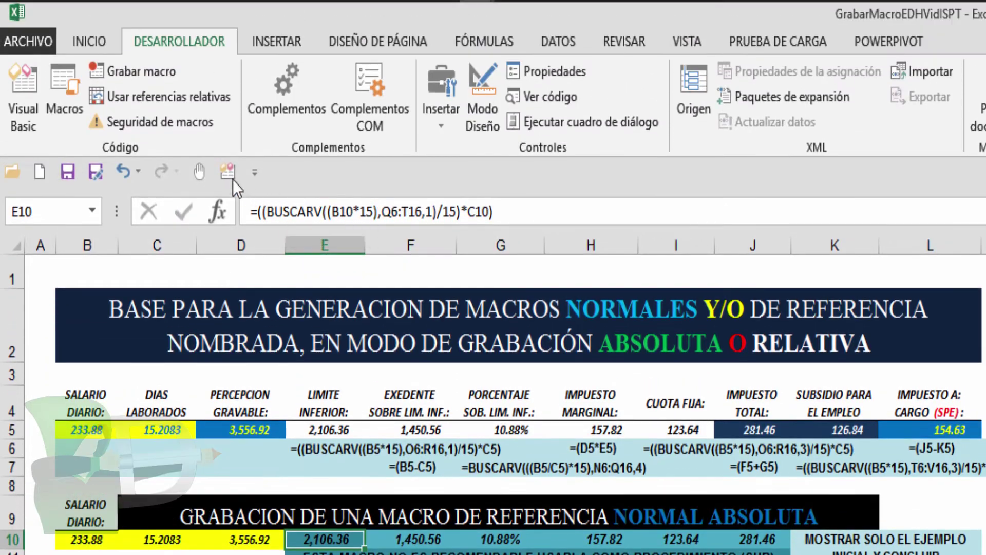
- Examine the lookup range R[-4]C[12]:R[6]C[15] in the MacroNormAbs code in the Visual Basic editor, and return to the worksheet
click(228, 173)
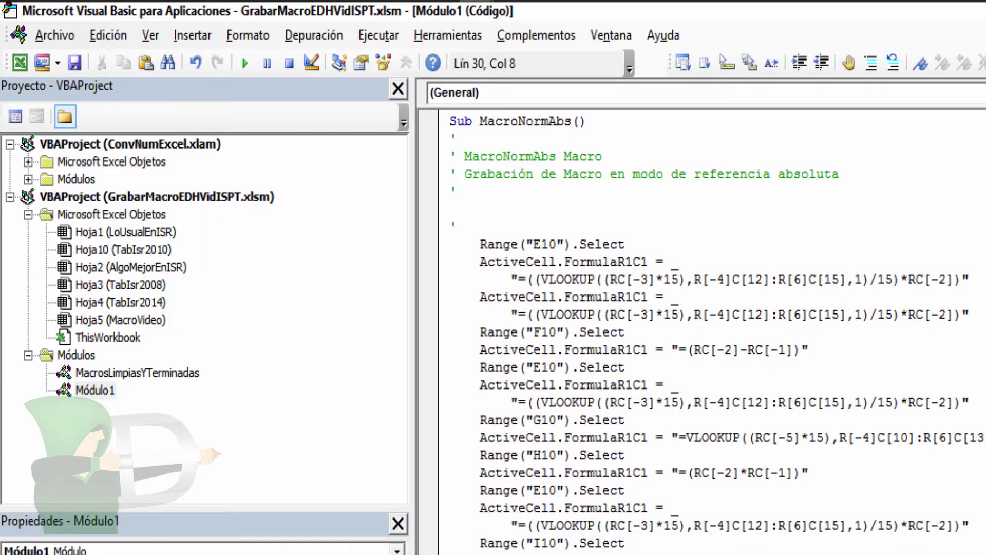
drag(693, 314, 842, 304)
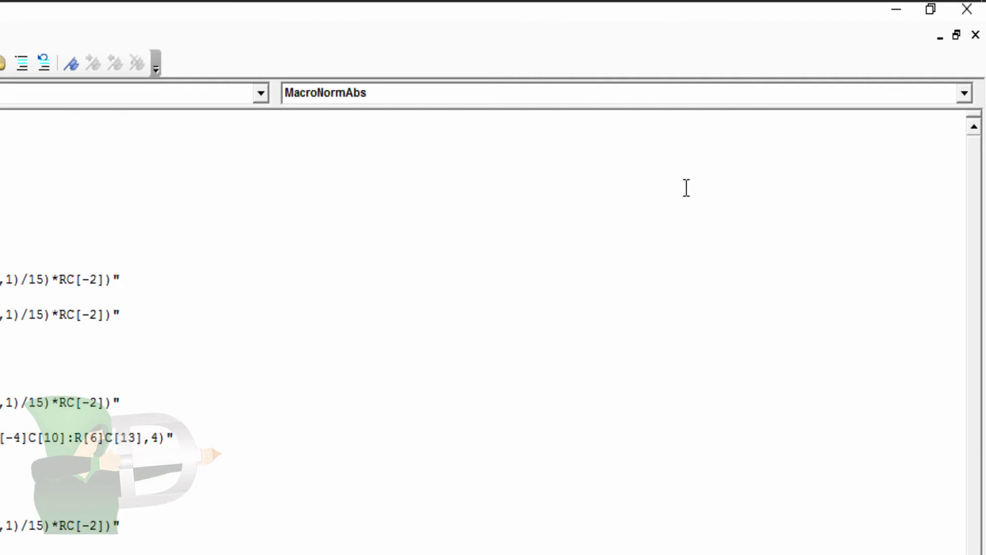
click(894, 13)
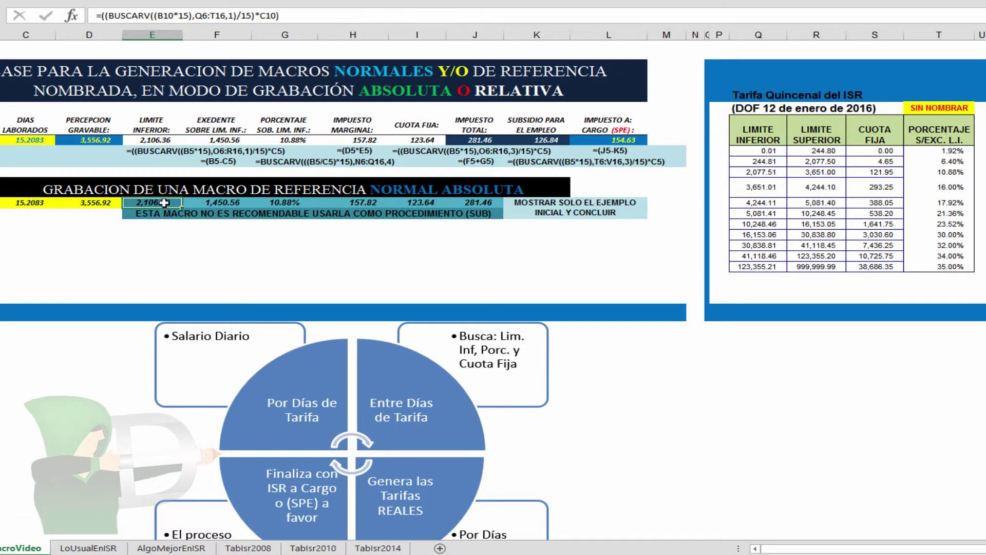
- Clear the contents of E10:J10 and make E10 the active cell
drag(184, 202, 483, 203)
key(Delete)
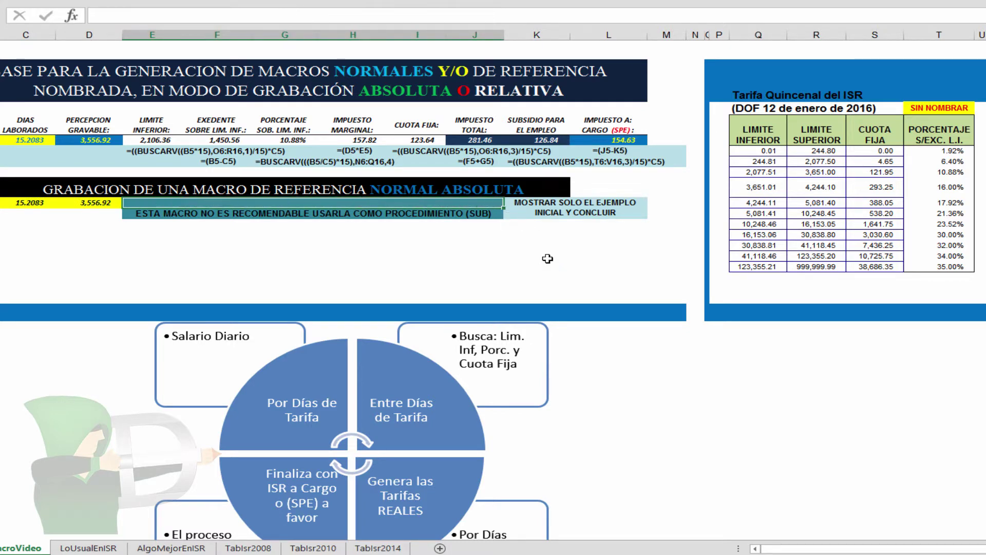
click(142, 205)
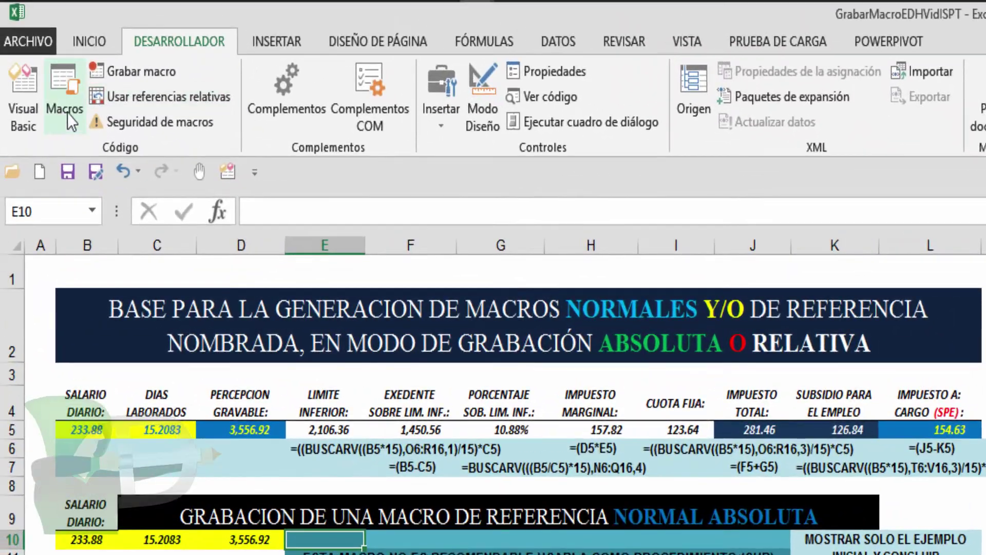
- Run the macro MacroNormAbs with the cleared cell E10 active
click(59, 84)
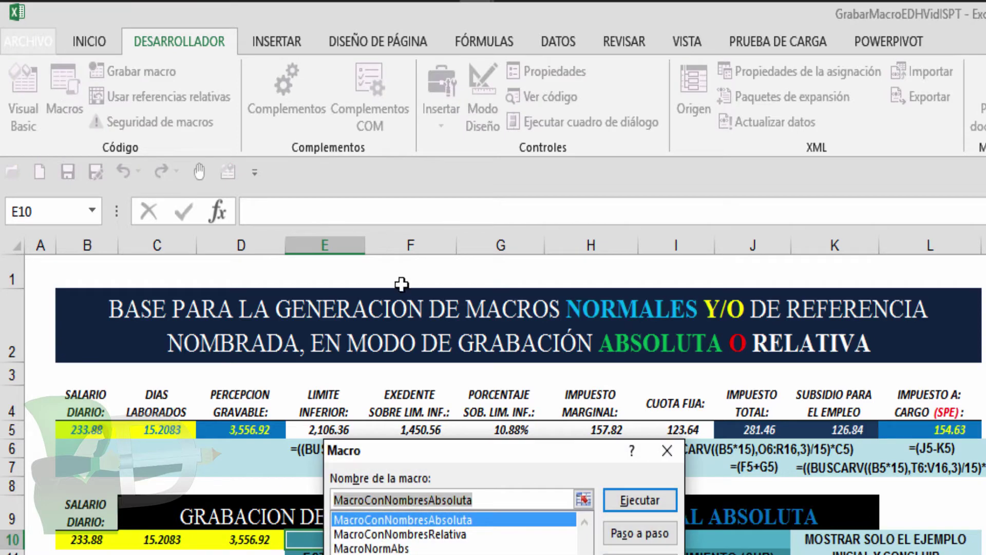
drag(471, 452, 896, 187)
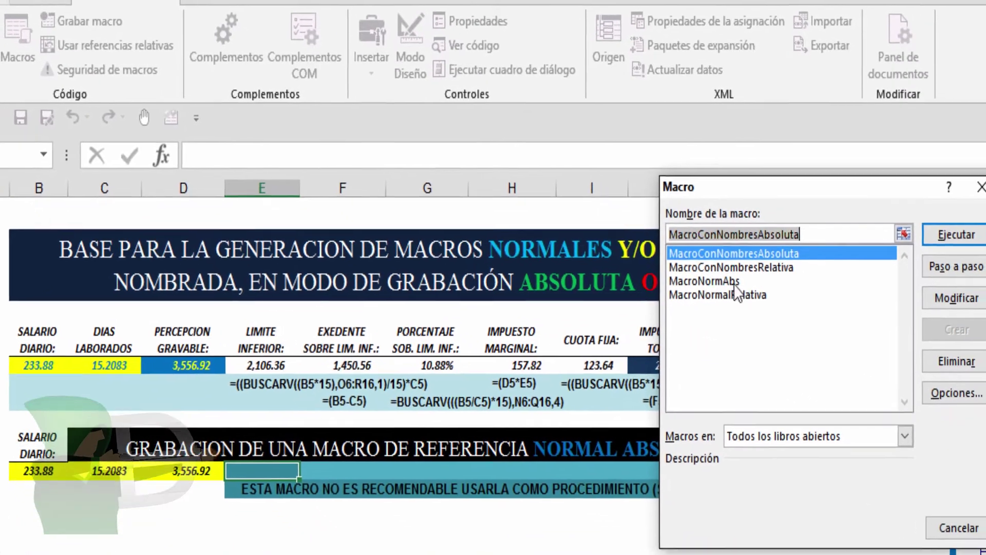
click(732, 282)
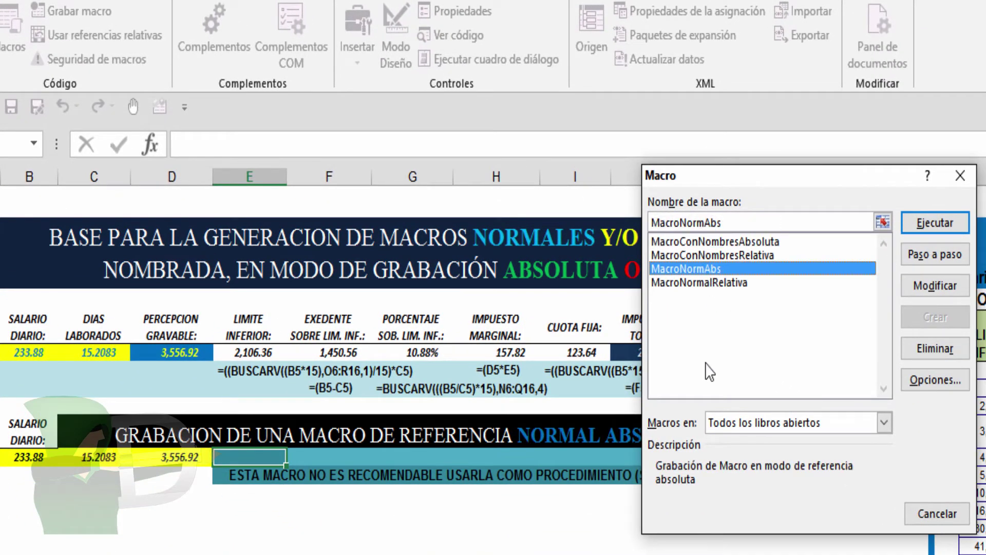
drag(876, 178, 879, 78)
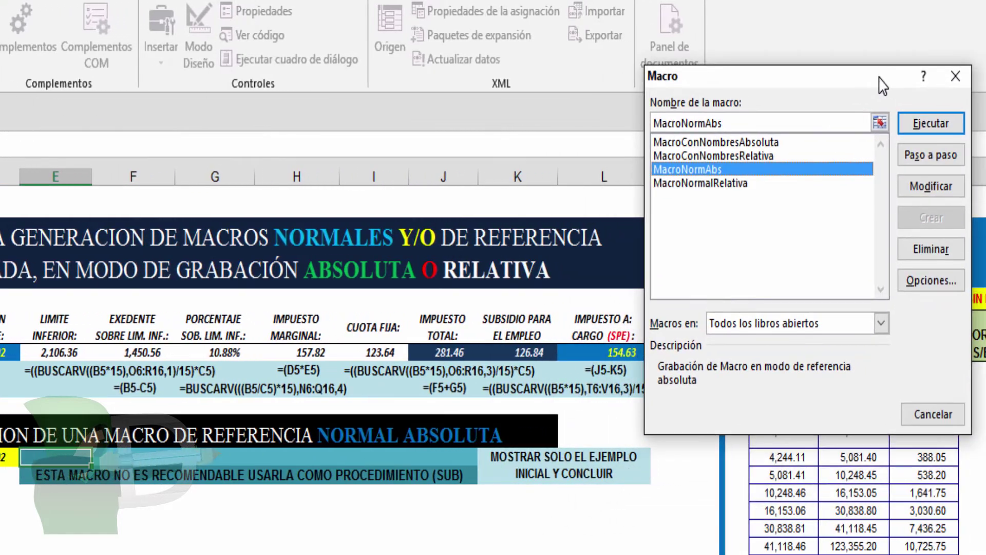
click(938, 124)
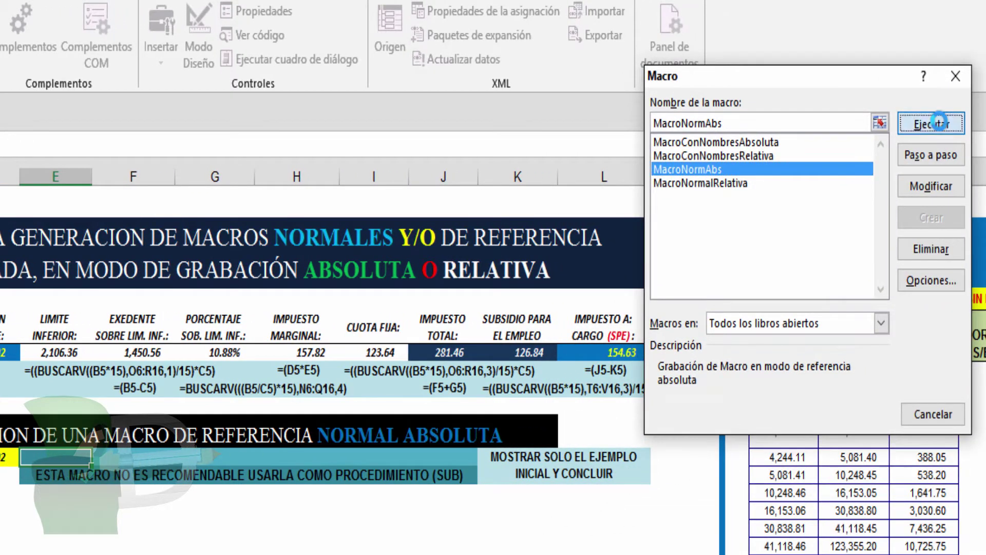
- Examine the macro's results in E10:J10 against the Q6:T16 rate table and the lookup formula in E10
drag(71, 458, 447, 456)
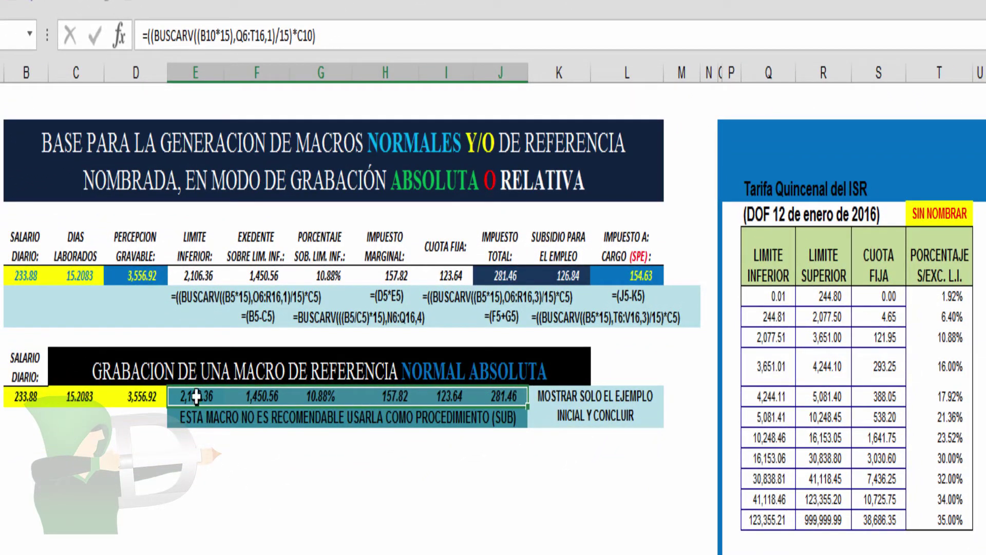
drag(778, 300, 915, 516)
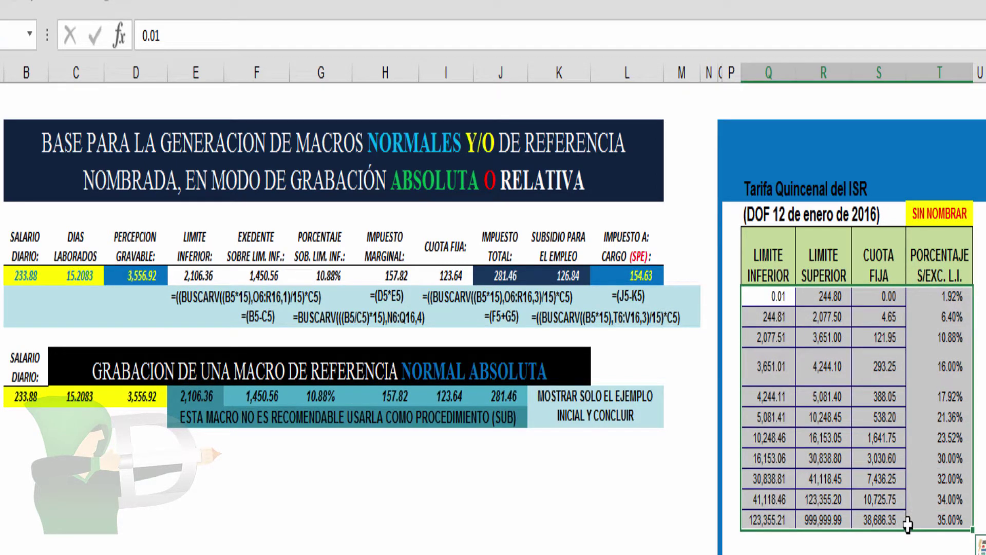
click(195, 395)
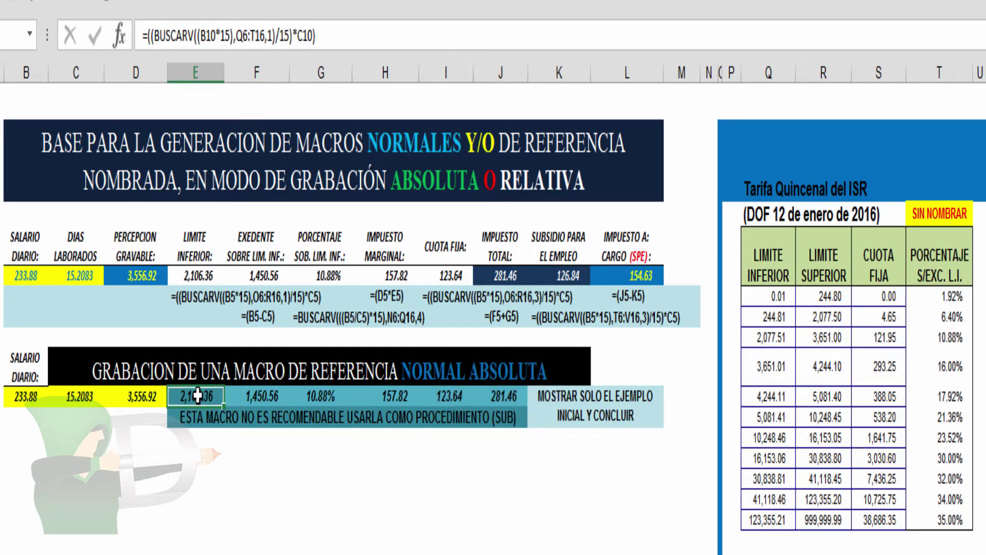
- Clear the contents of E10:J10 and move the Q6:T16 rate table data directly below the blue band
drag(198, 396, 514, 398)
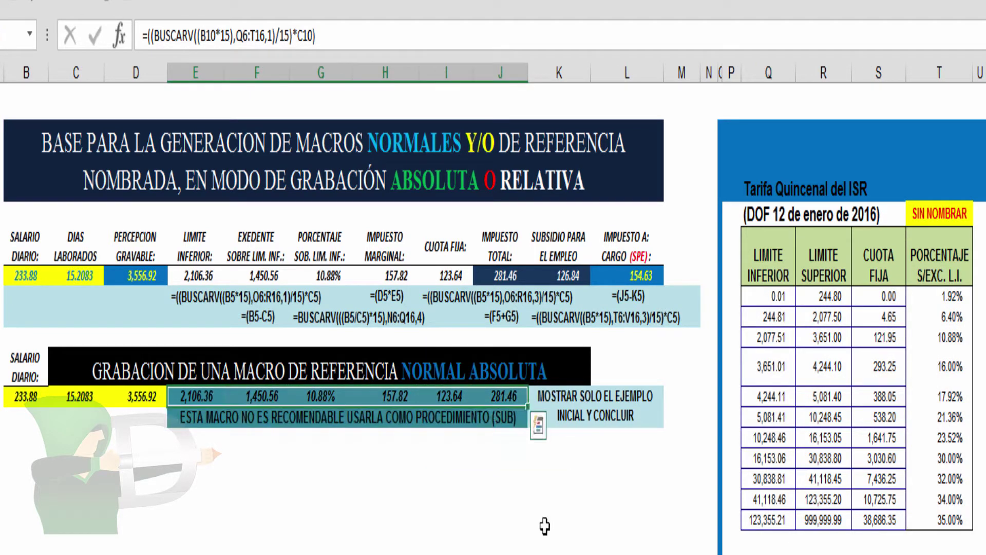
key(Delete)
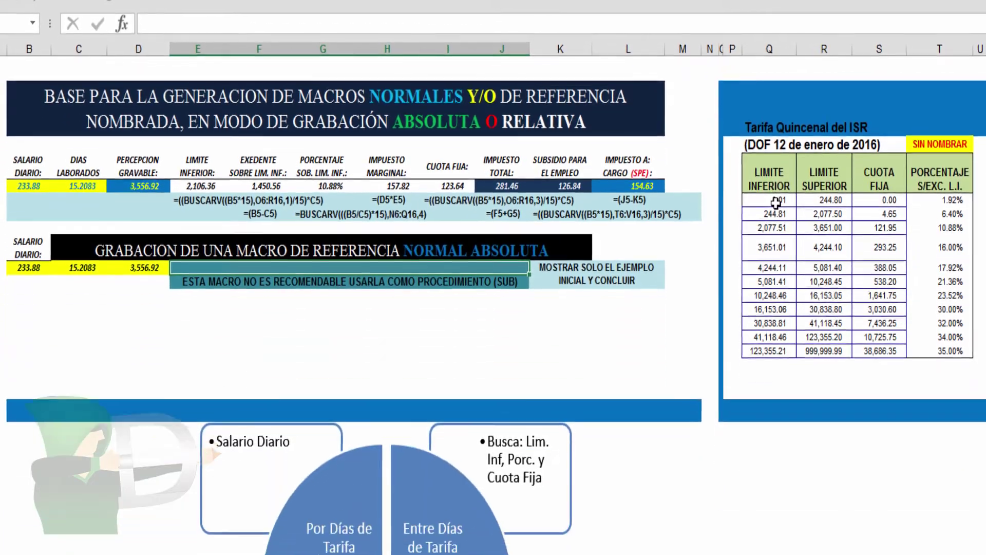
drag(770, 296, 882, 301)
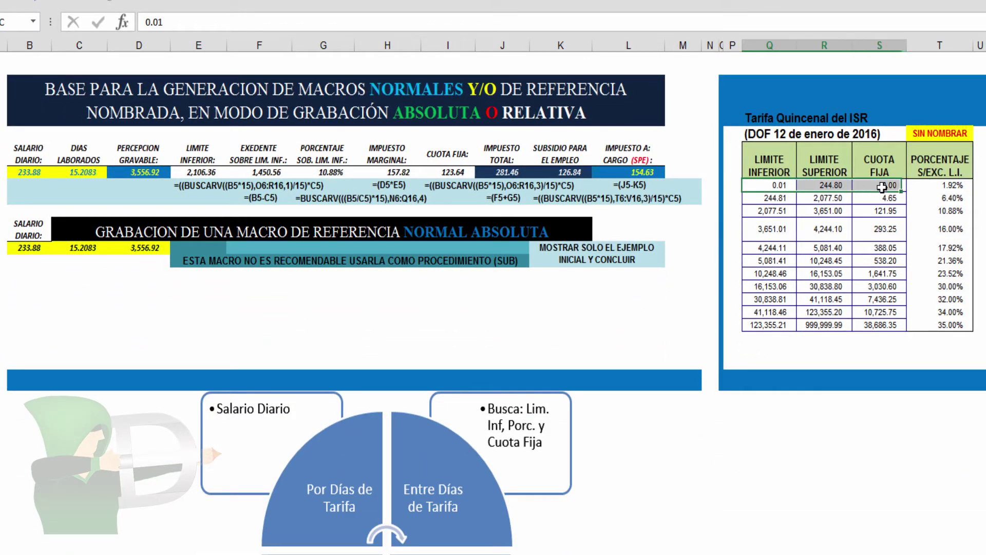
drag(881, 186, 883, 553)
- Run MacroNormAbs from E10 while the lookup range Q6:T16 is empty
click(205, 246)
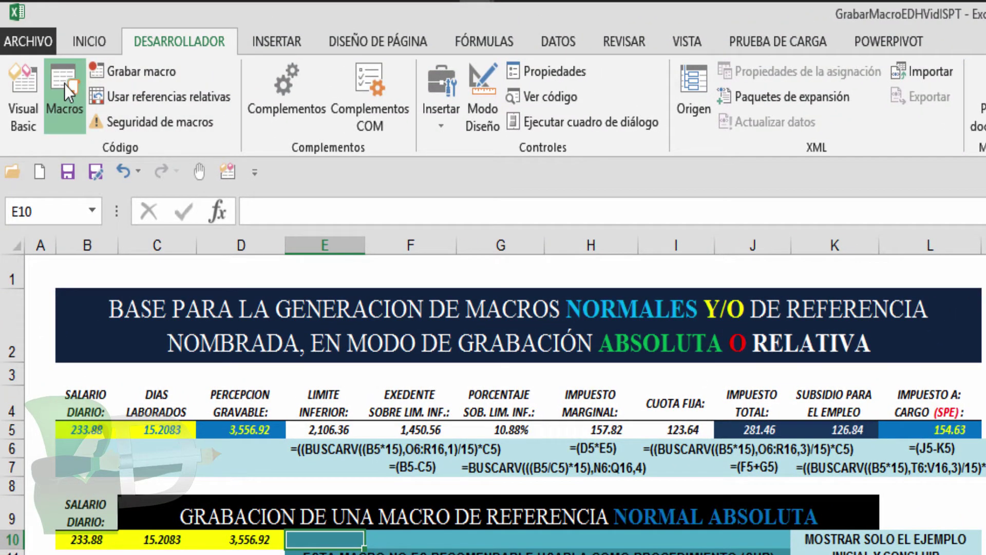
click(64, 84)
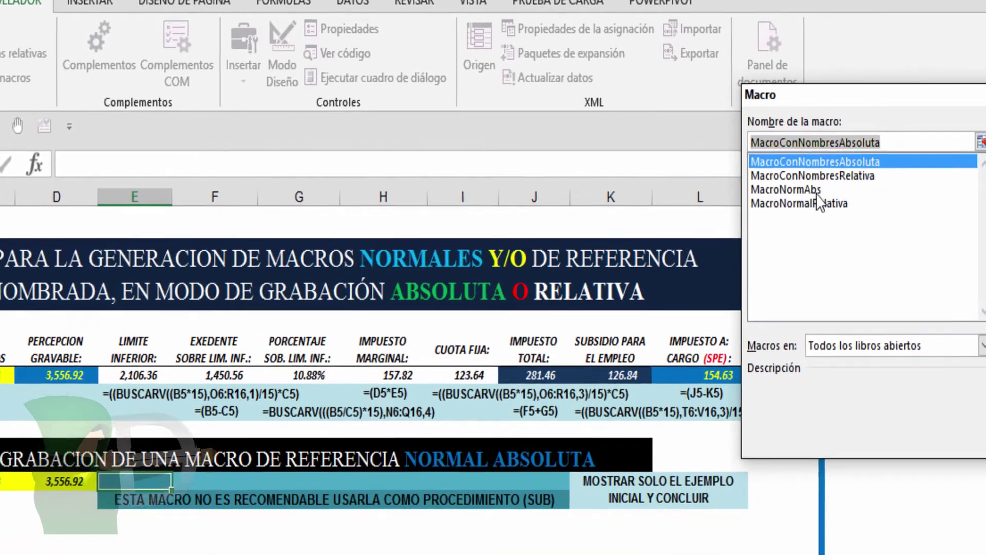
click(709, 167)
click(932, 125)
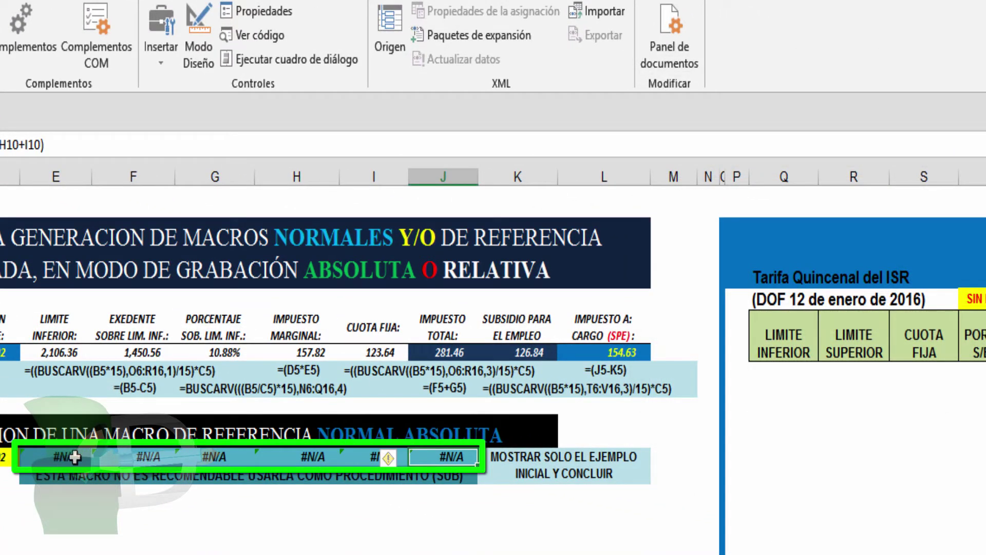
- Examine the macro's output in E10:J10 together with the emptied lookup range under the ISR rate headings
drag(74, 457, 431, 461)
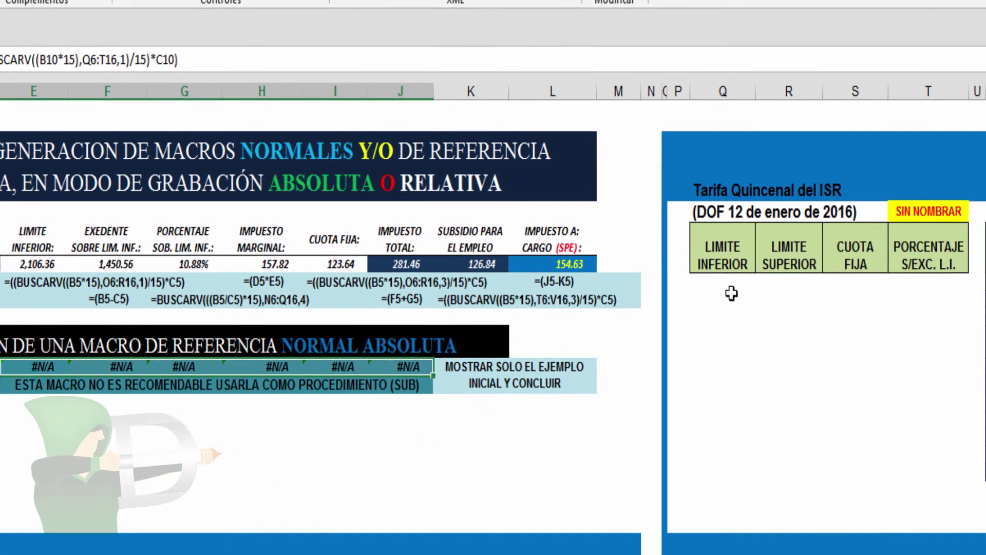
click(783, 379)
drag(721, 286, 924, 469)
- Clear the contents of E10:J10 and move the rate table data from below the blue band back to Q6:T16
drag(18, 369, 377, 366)
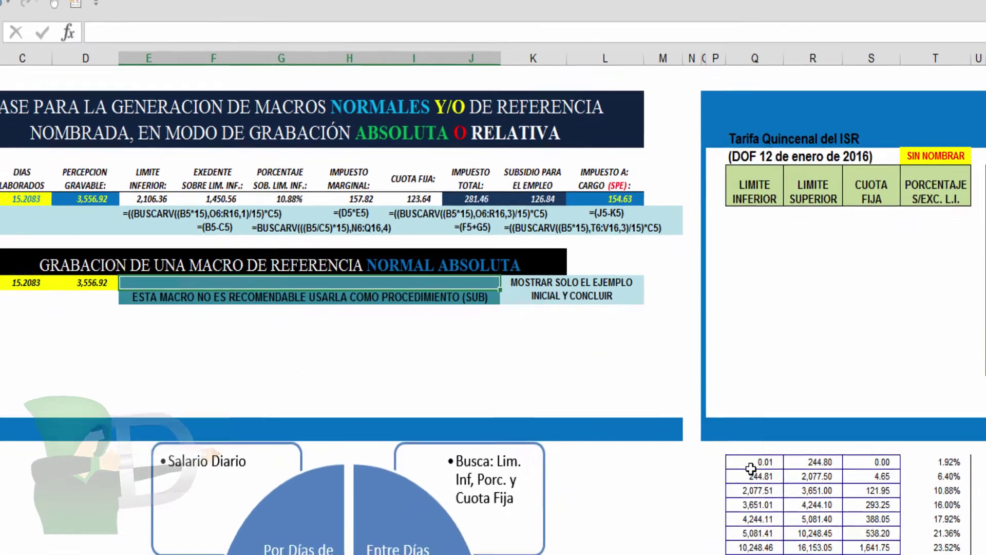
drag(770, 410, 947, 536)
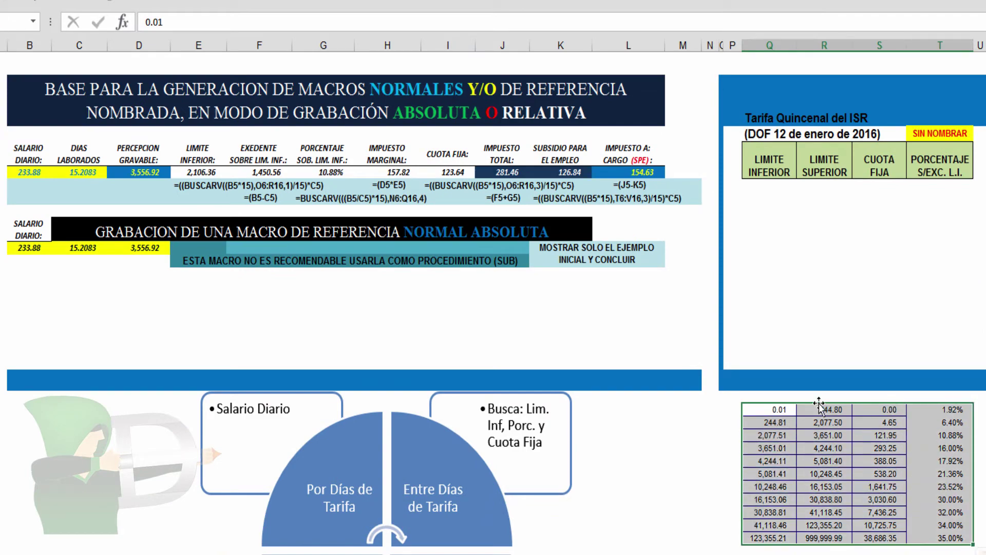
drag(821, 403, 836, 185)
- Run MacroNormAbs again from E10 with the rate table data back in Q6:T16
click(197, 248)
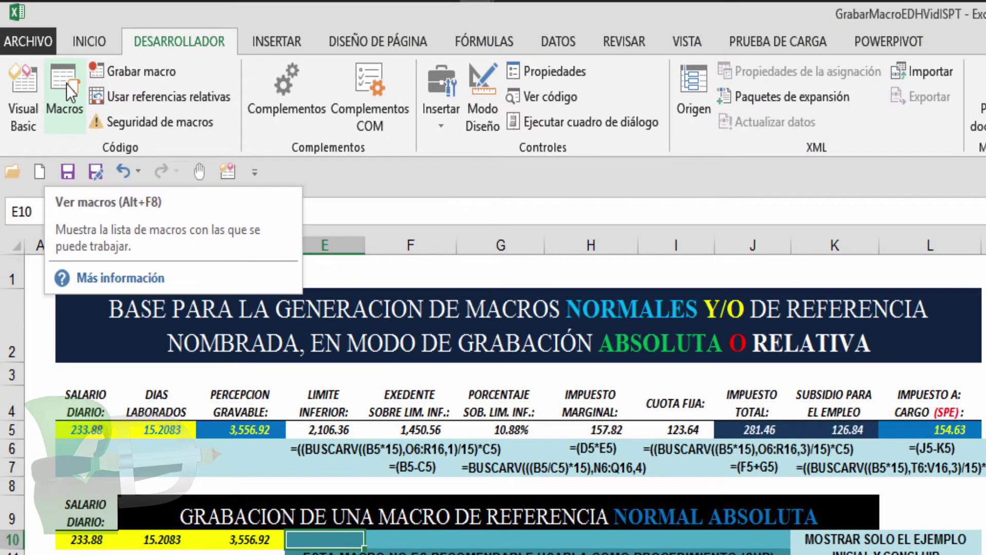
click(66, 84)
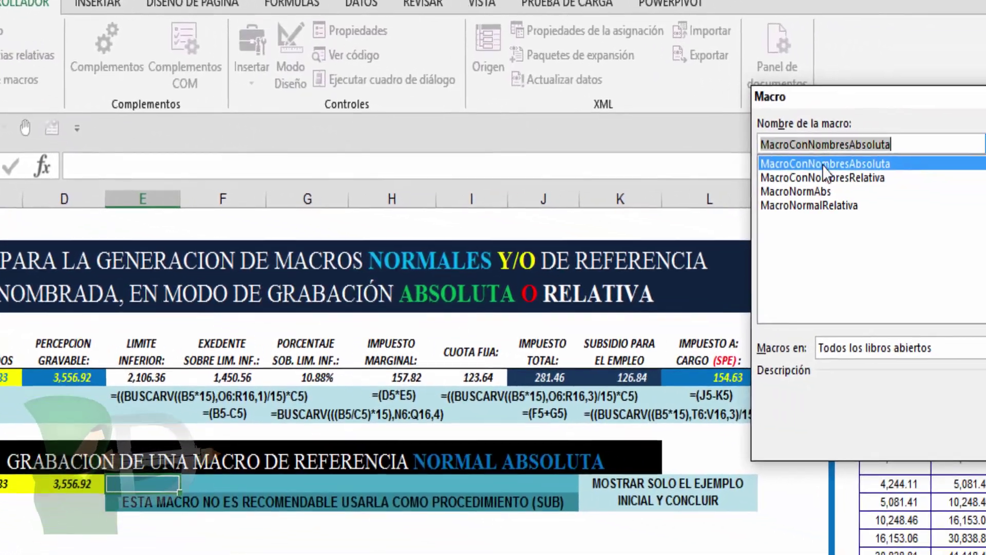
click(814, 189)
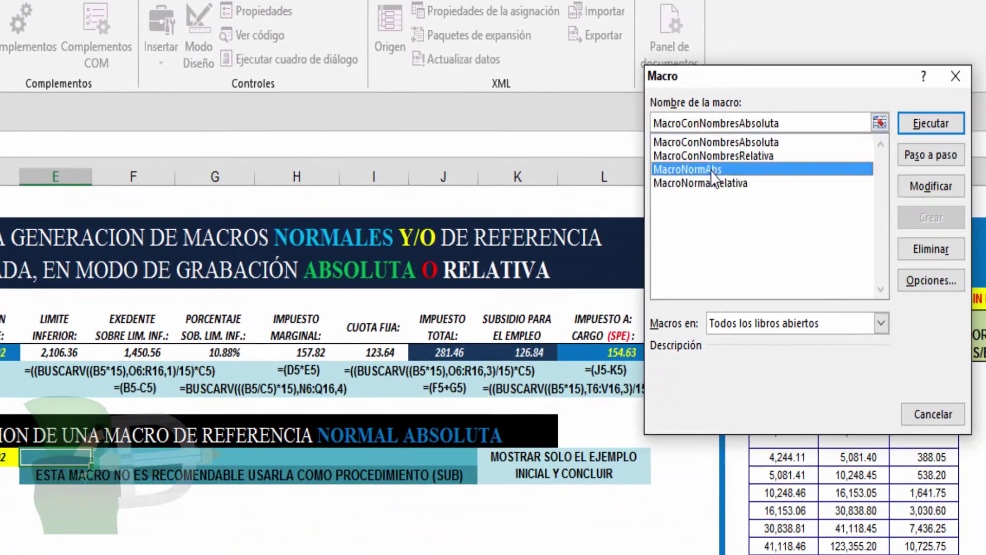
click(922, 126)
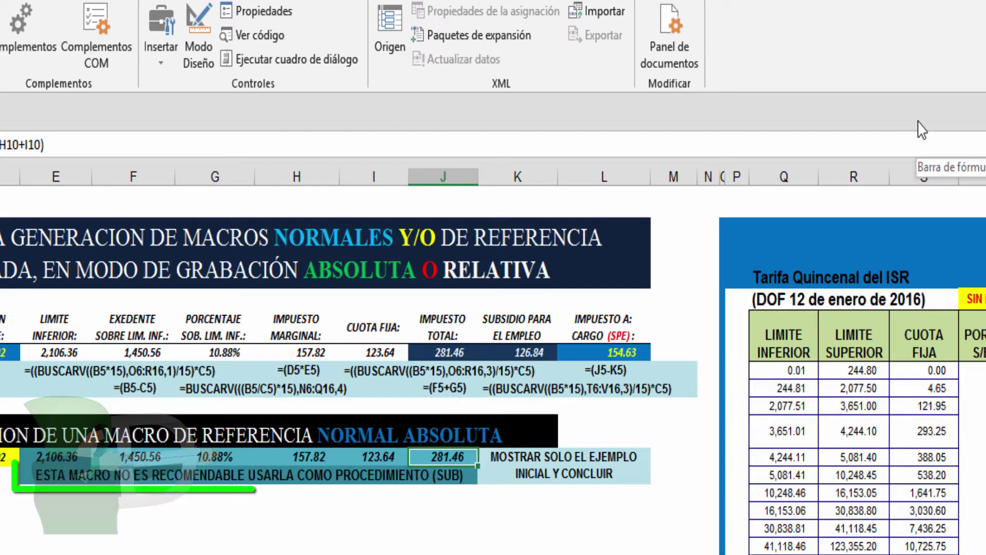
- Review the note in E11, the absolute-macro heading in row 9, and the ISR rate table with its SIN NOMBRAR label
click(78, 479)
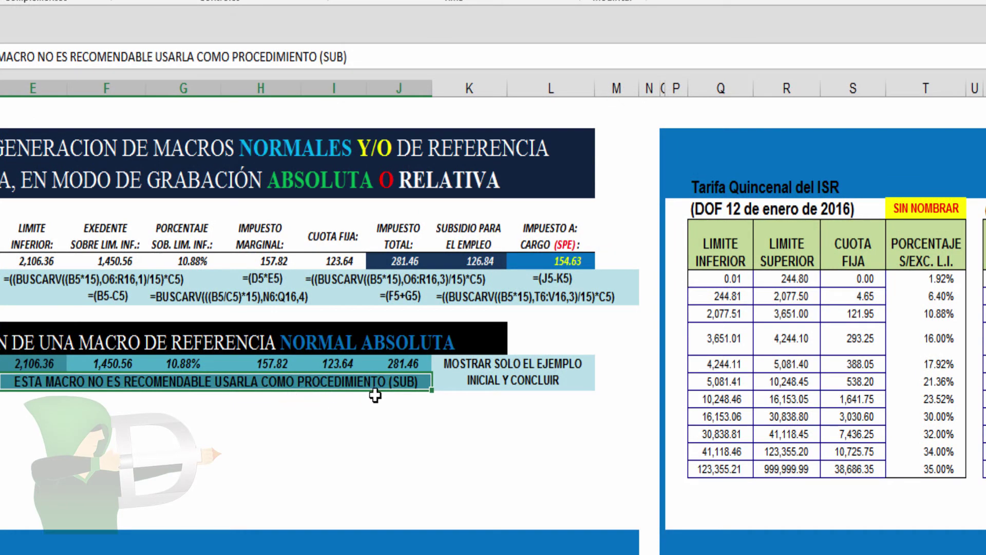
drag(727, 279, 930, 467)
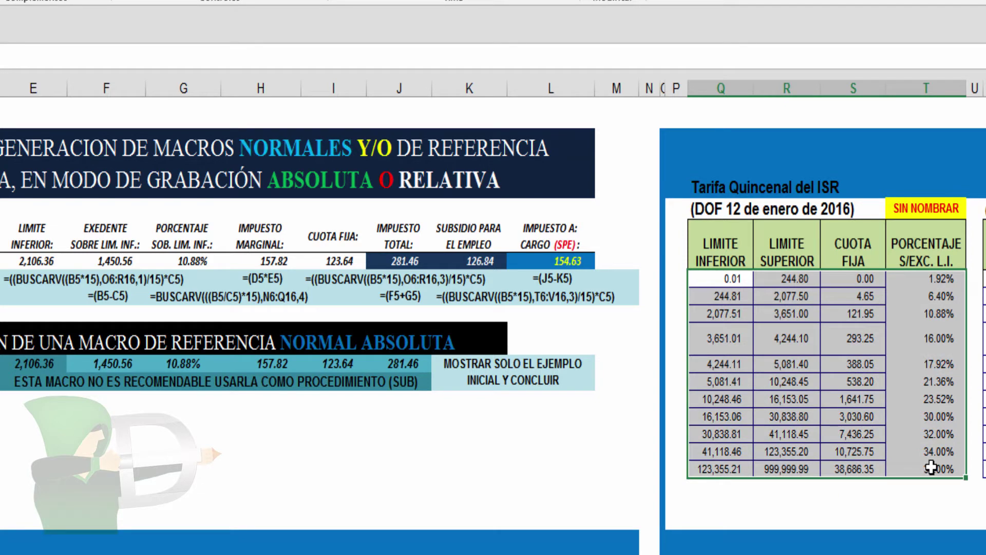
drag(931, 467, 930, 468)
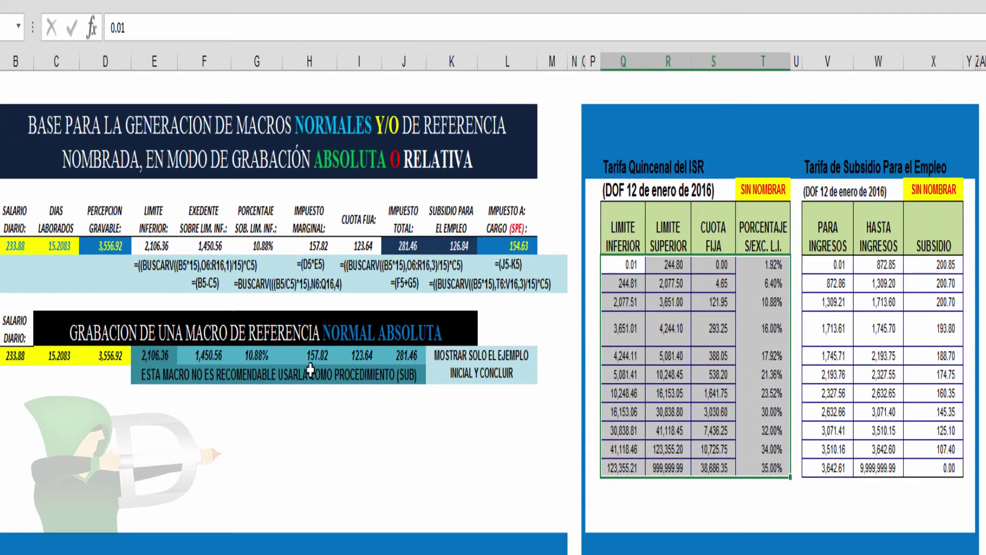
click(339, 321)
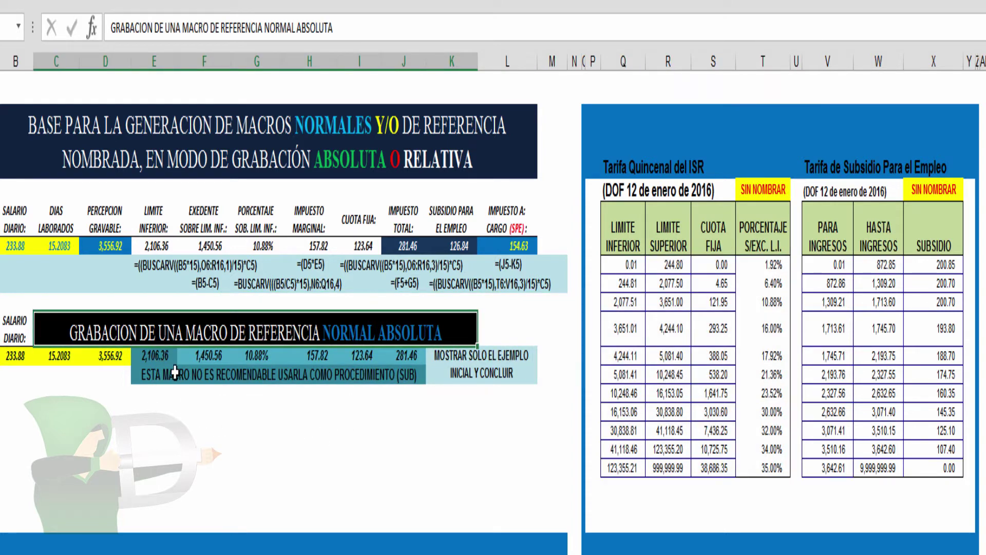
drag(631, 264, 757, 466)
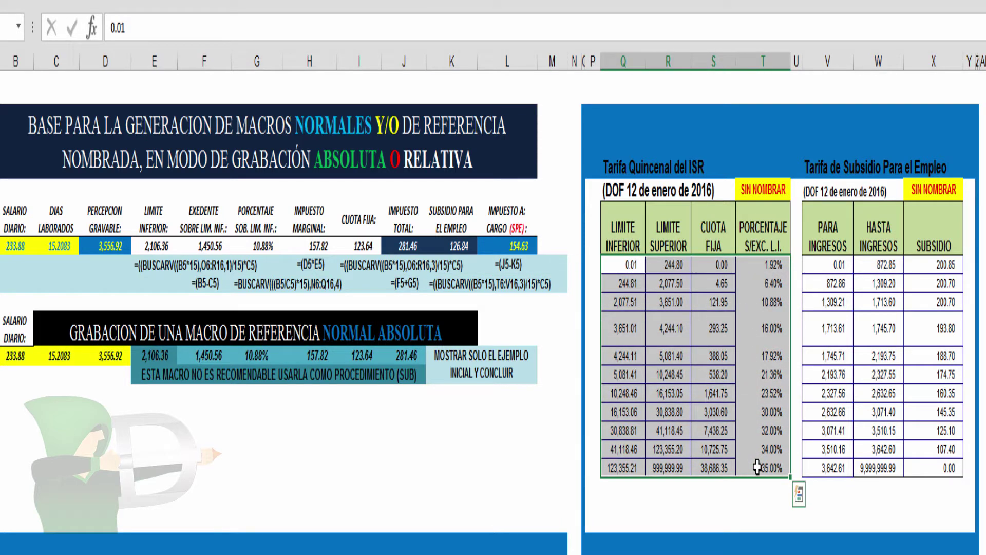
click(617, 263)
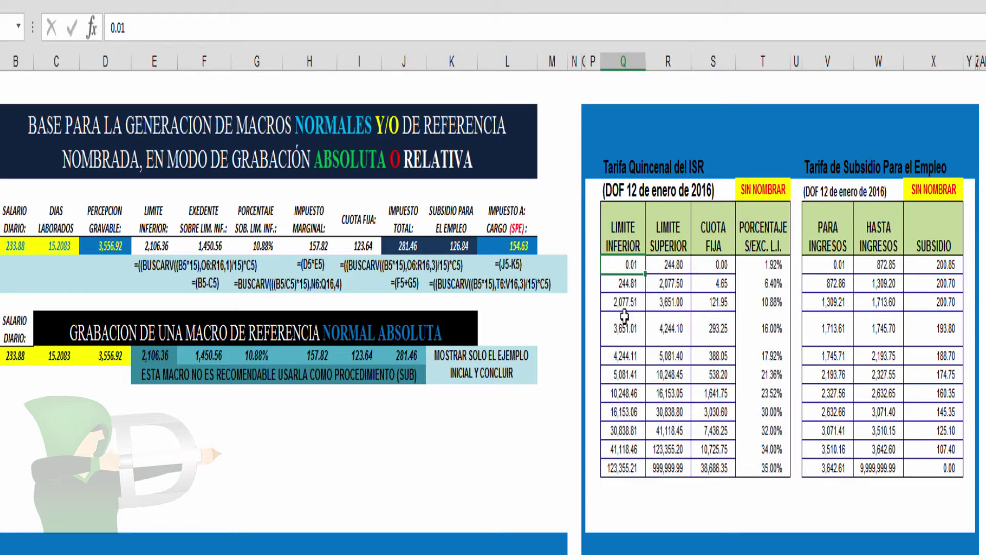
click(745, 194)
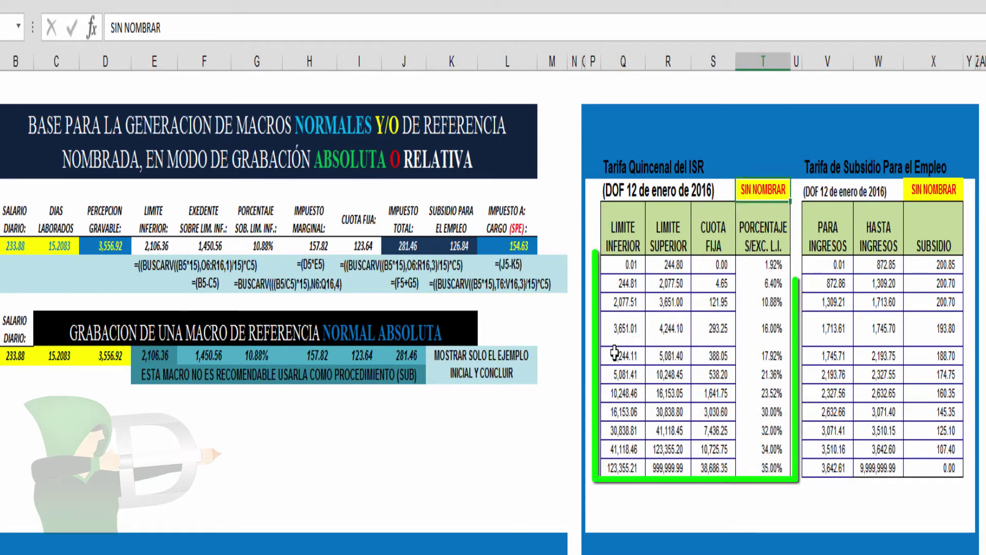
- Check the addresses of the ISR rate table's first cell Q6 and last cell T16, and go to cell S11
drag(635, 265, 759, 465)
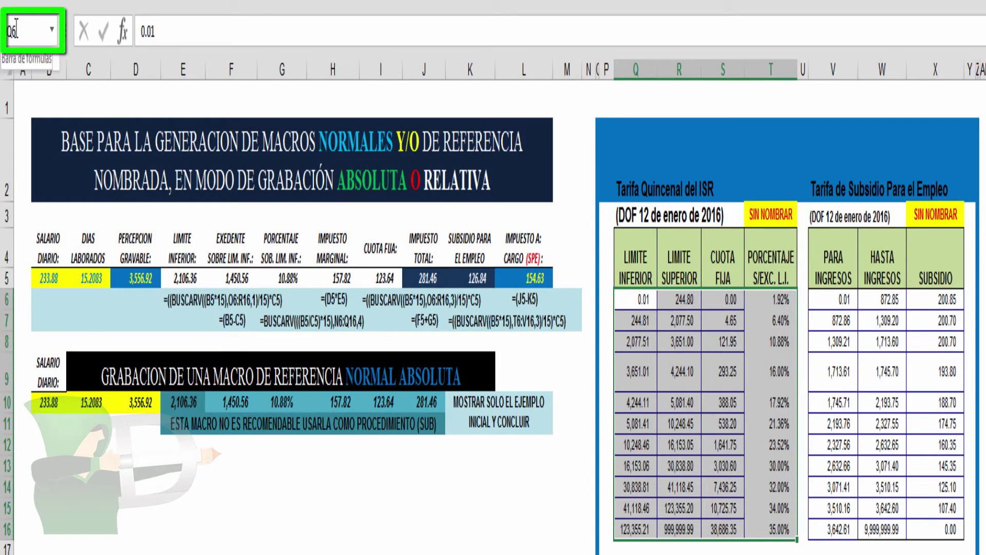
click(16, 30)
click(780, 529)
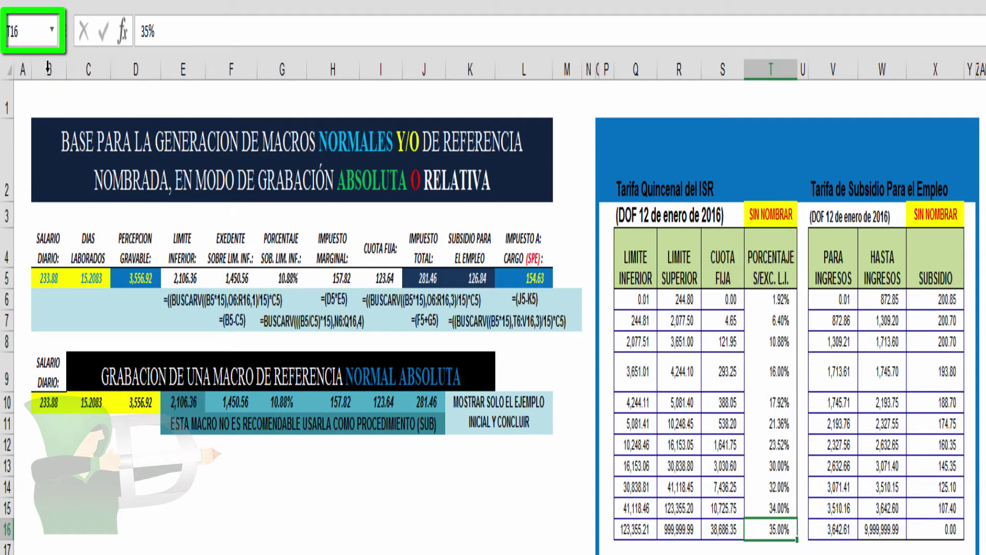
click(33, 40)
text(S11)
key(Return)
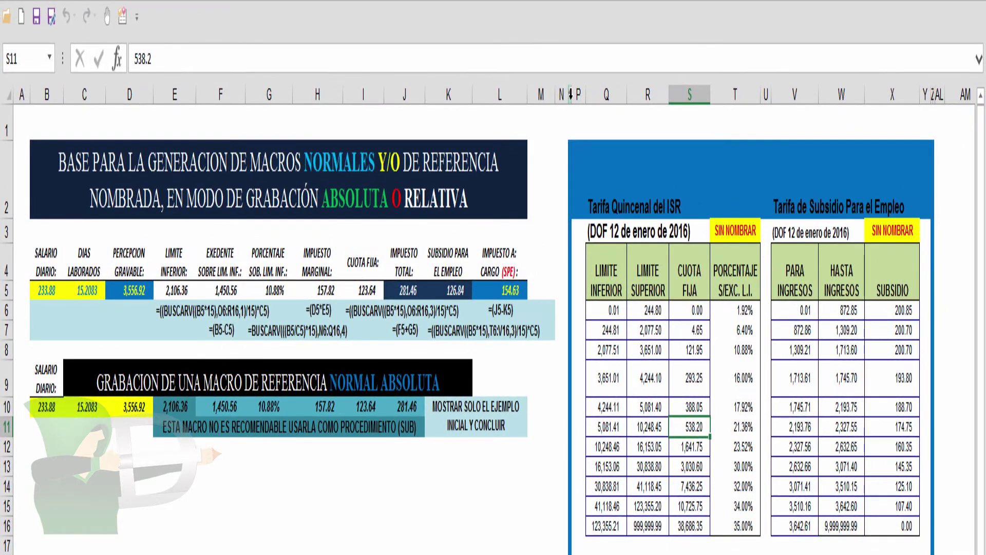
- Unhide the hidden columns between Z and AL to the right of the subsidy table
drag(570, 95, 845, 91)
right_click(843, 95)
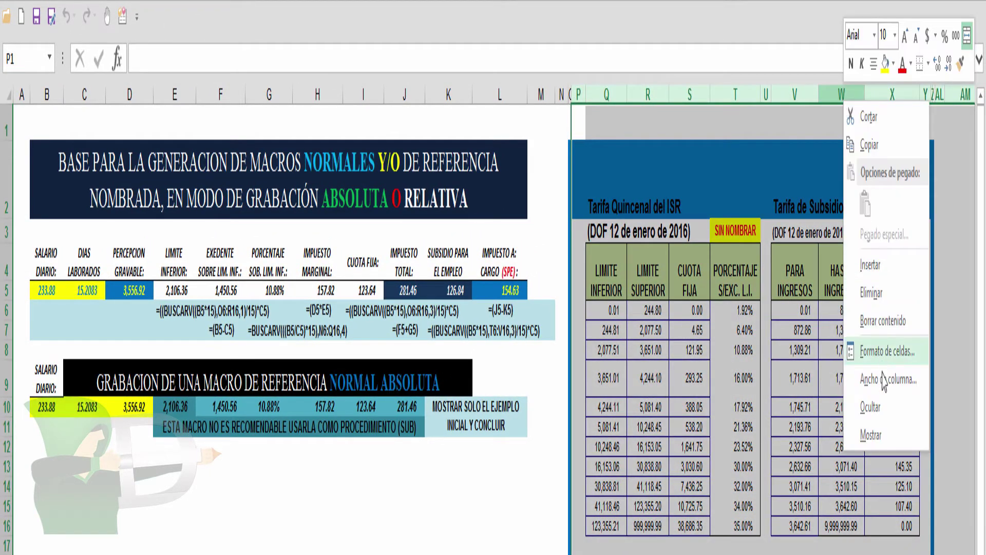
click(870, 435)
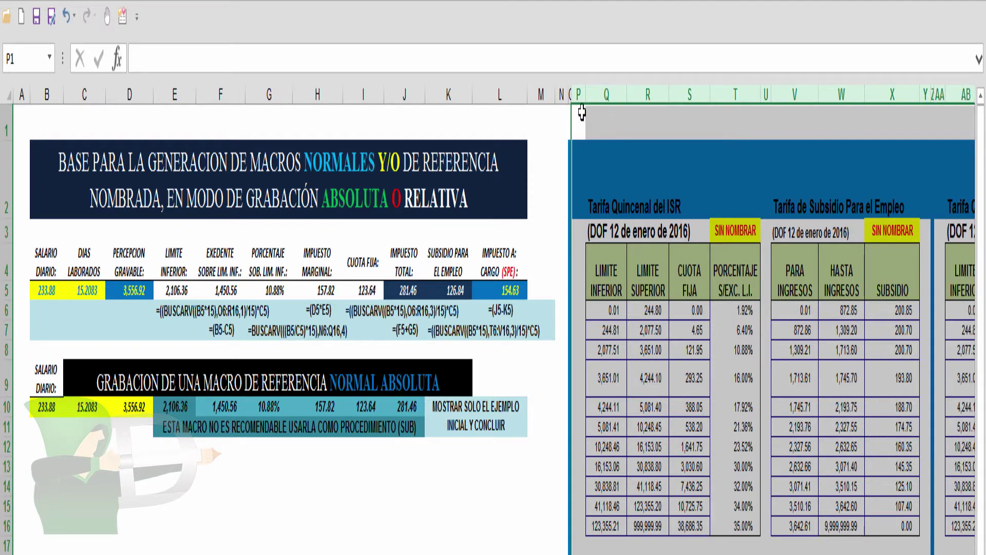
- Hide columns P to Y, which hold the unnamed rate tables, and go to cell AB6 of the named ISR table
click(578, 97)
drag(578, 96, 892, 95)
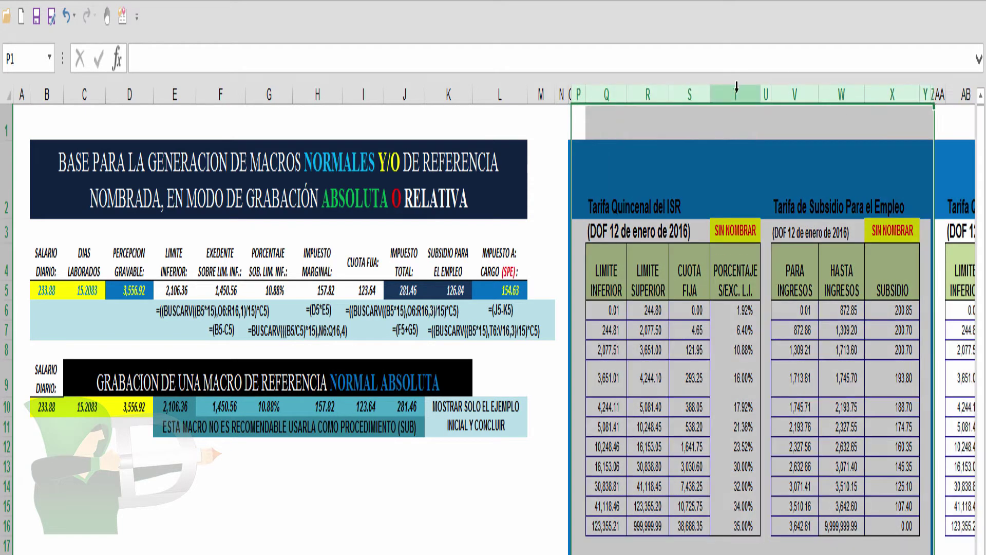
right_click(735, 89)
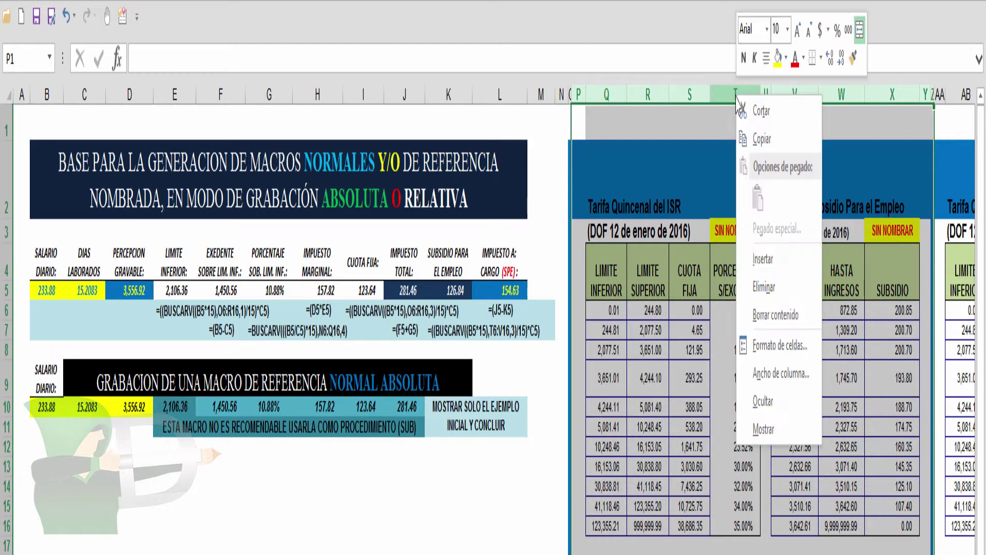
click(761, 405)
click(606, 311)
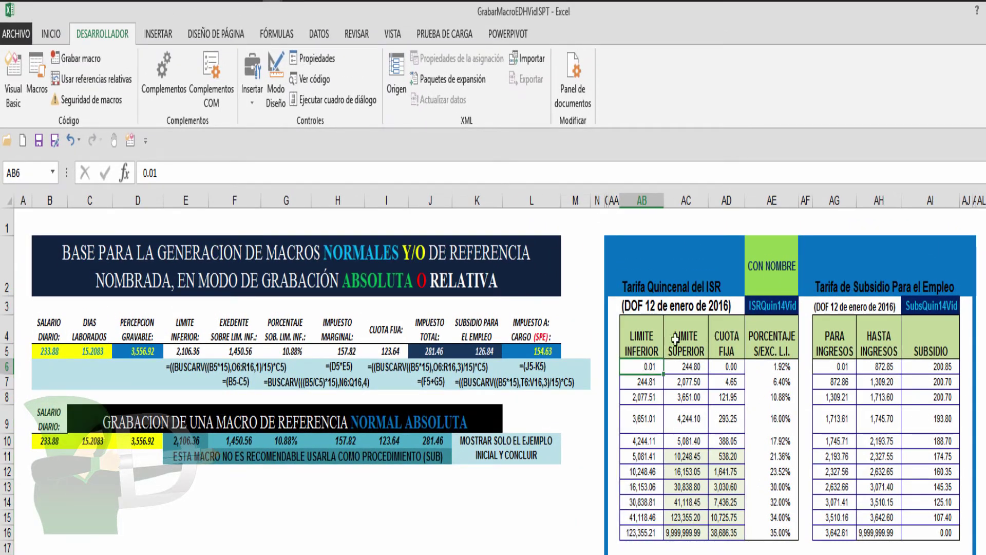
- Review the CON NOMBRE label and check the range names of the ISR table AB6:AE16 and the subsidy table AG6:AI16
click(777, 279)
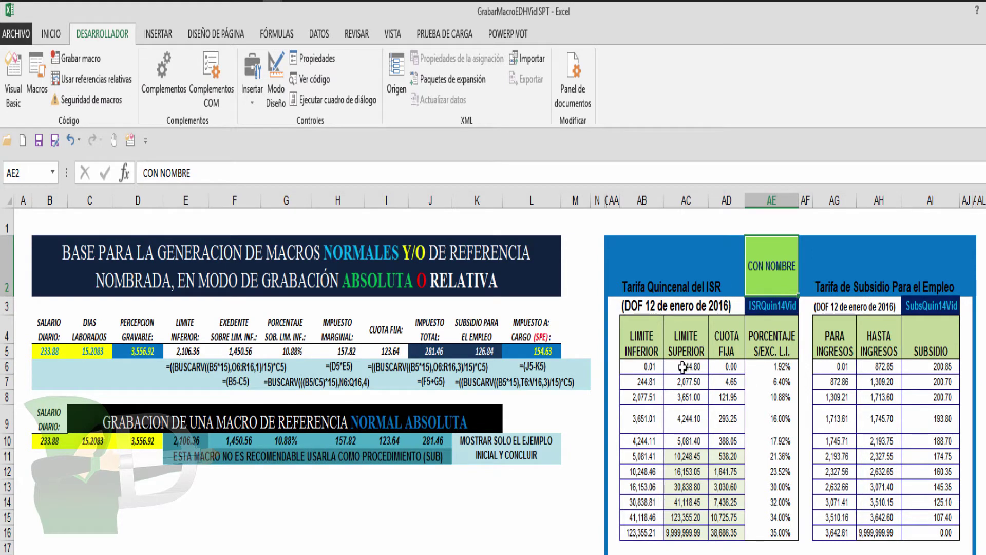
drag(648, 367, 755, 533)
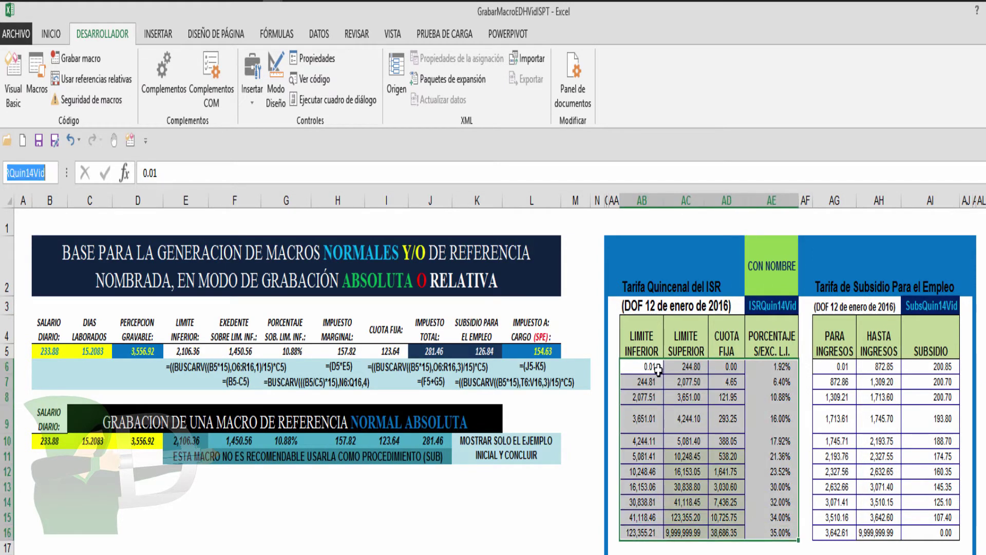
click(654, 368)
drag(649, 365, 762, 529)
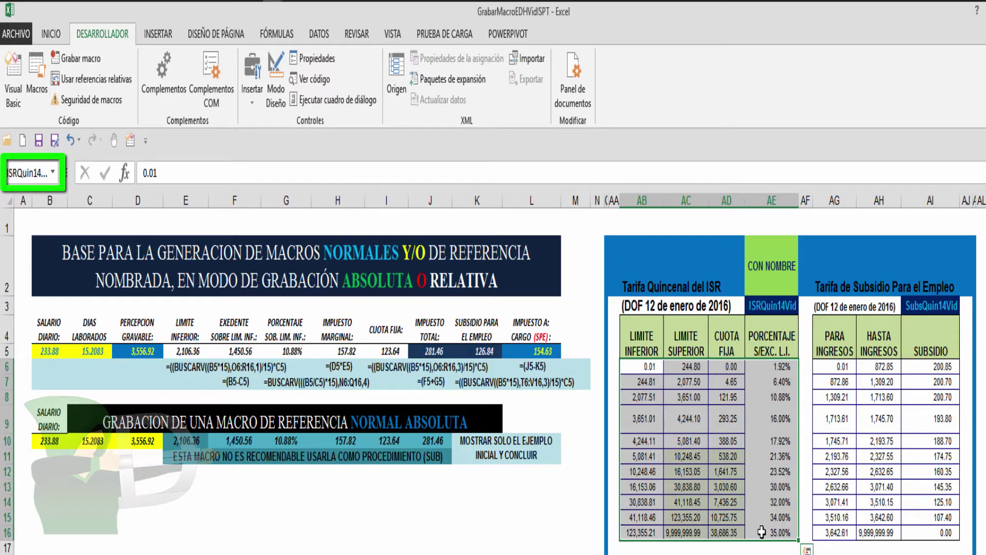
drag(837, 366, 925, 532)
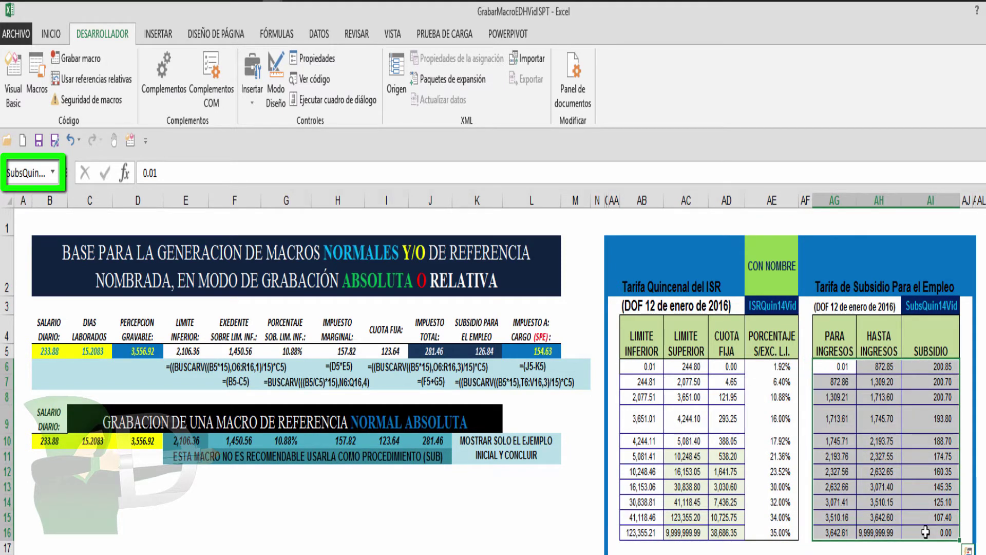
click(834, 366)
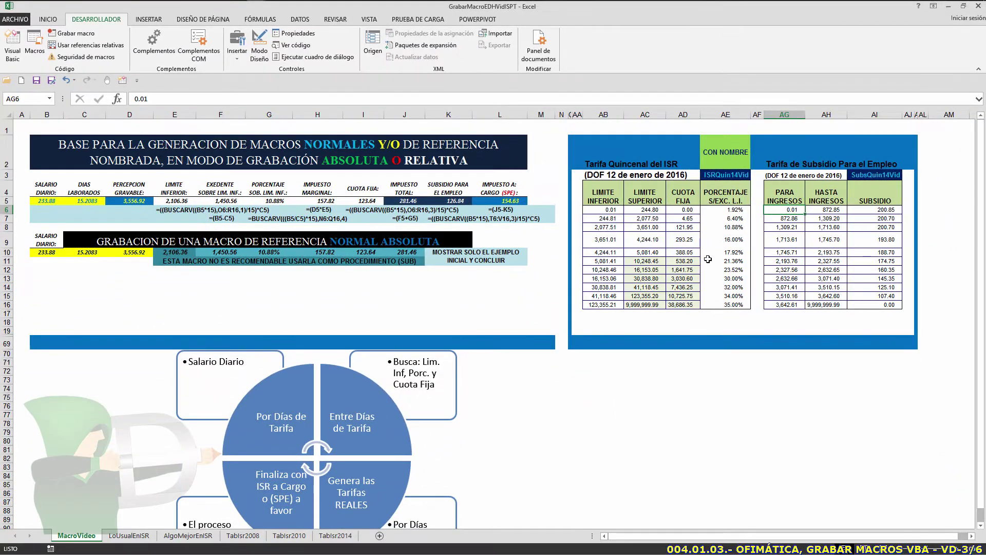
- Move the cycle diagram from below row 69 to cell AM2, beside the named rate tables, by cutting and pasting it
click(475, 459)
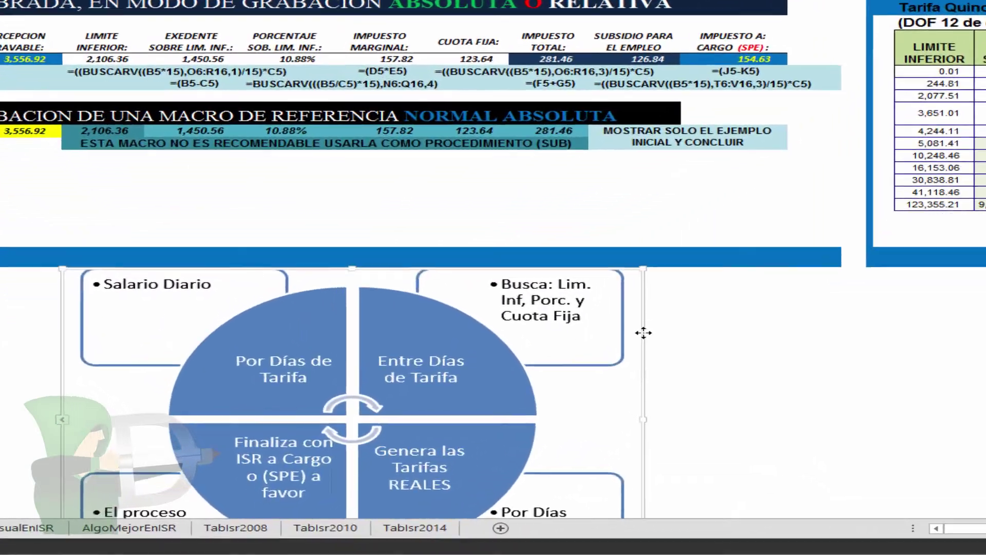
right_click(643, 333)
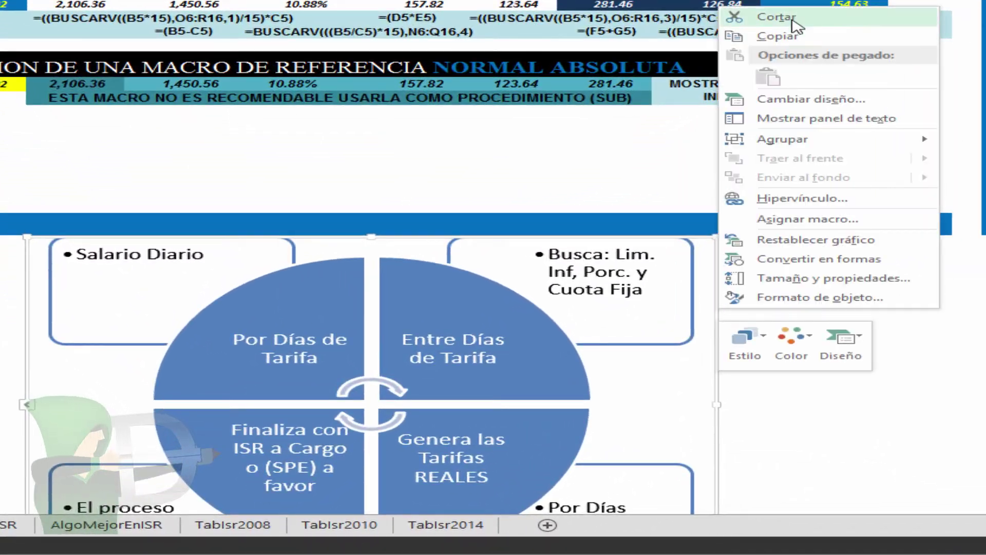
click(701, 89)
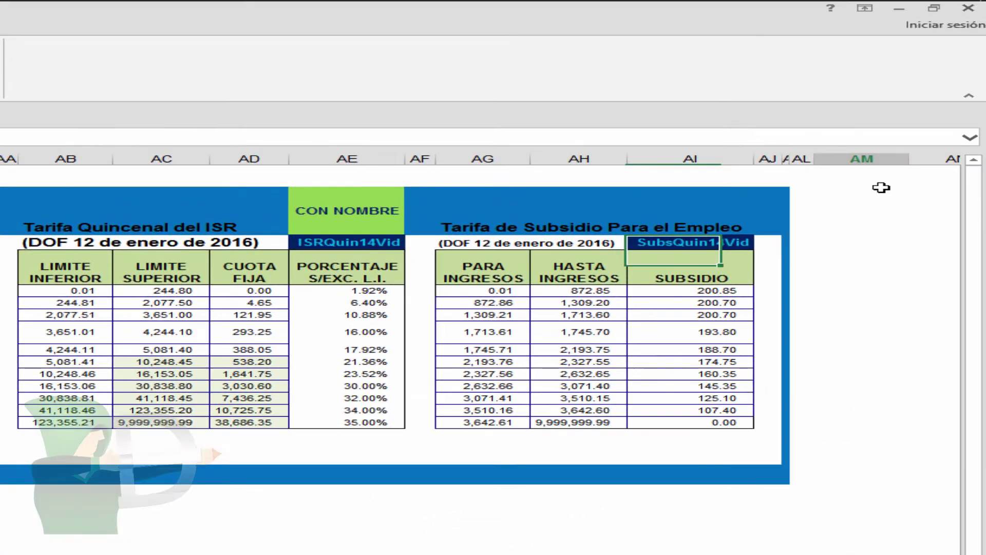
click(879, 194)
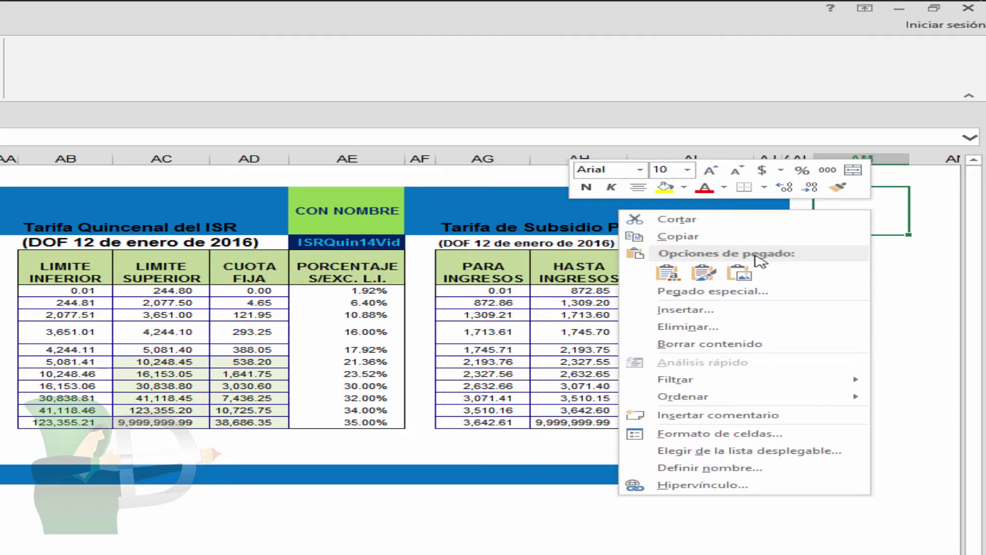
click(668, 273)
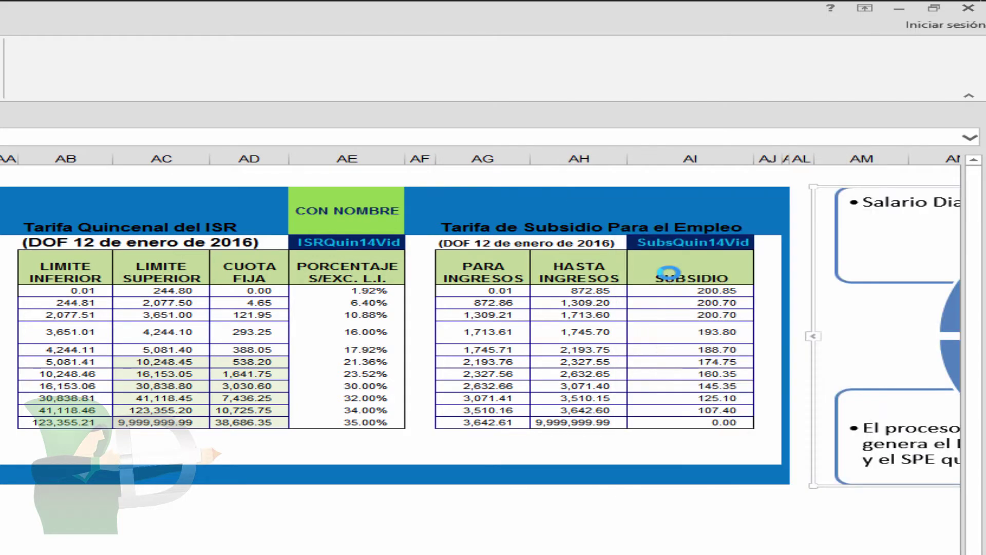
- Resize the pasted cycle diagram by drawing in its lower edge and its right edge
click(873, 486)
scroll(481, 333, right, 8)
drag(438, 485, 437, 439)
drag(768, 312, 616, 323)
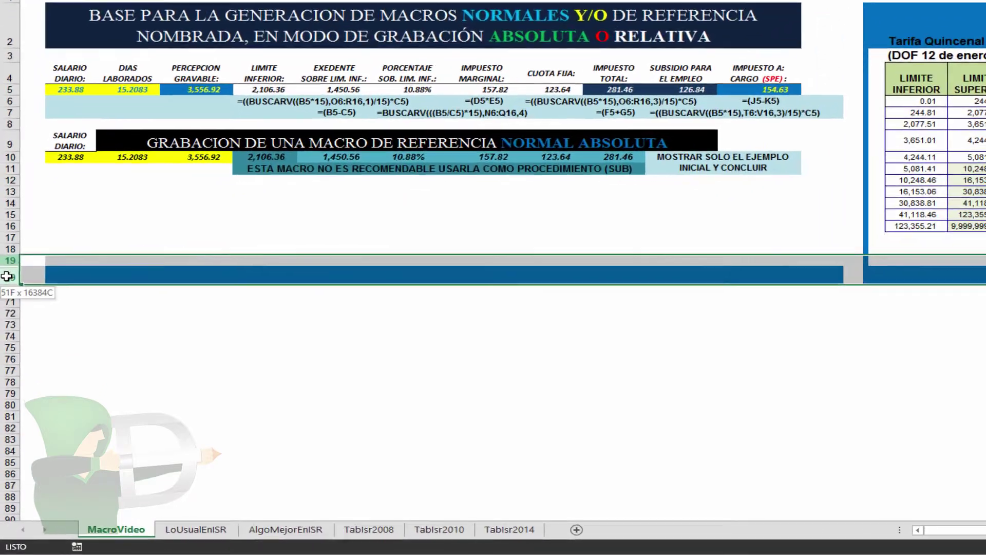
- Unhide the hidden rows between 19 and 69 below the absolute-macro section
drag(4, 331, 6, 344)
right_click(13, 253)
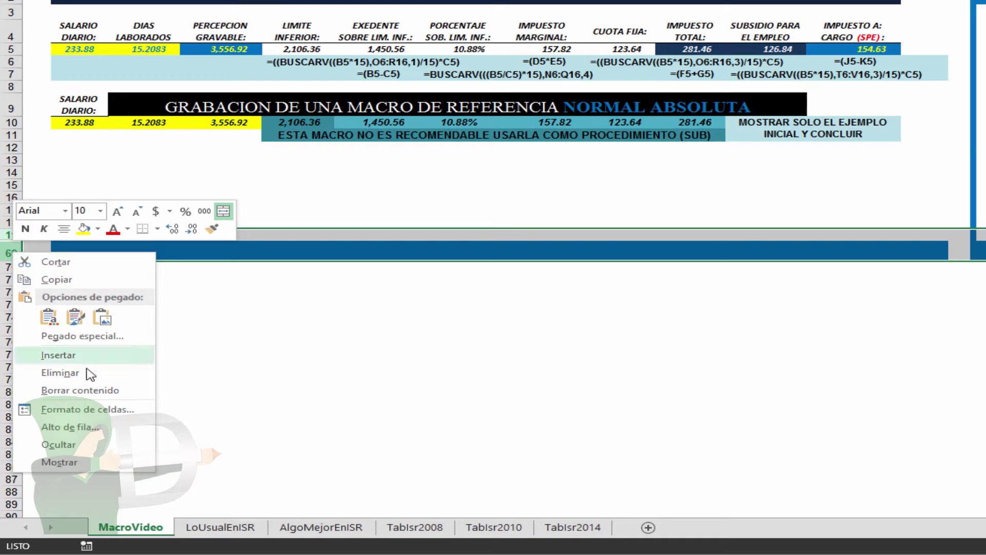
click(78, 465)
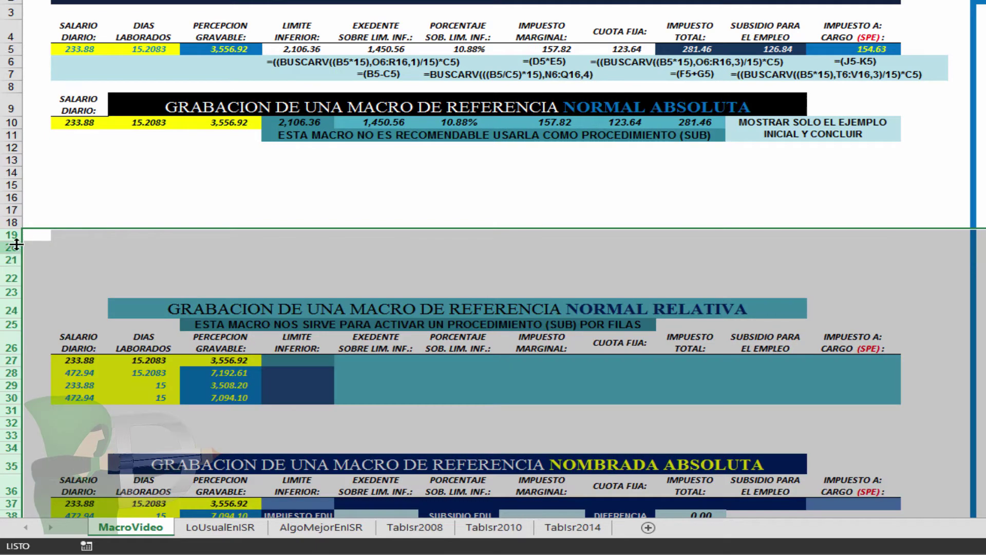
- Hide the empty rows 19 to 22 above the NORMAL RELATIVA macro section
click(10, 235)
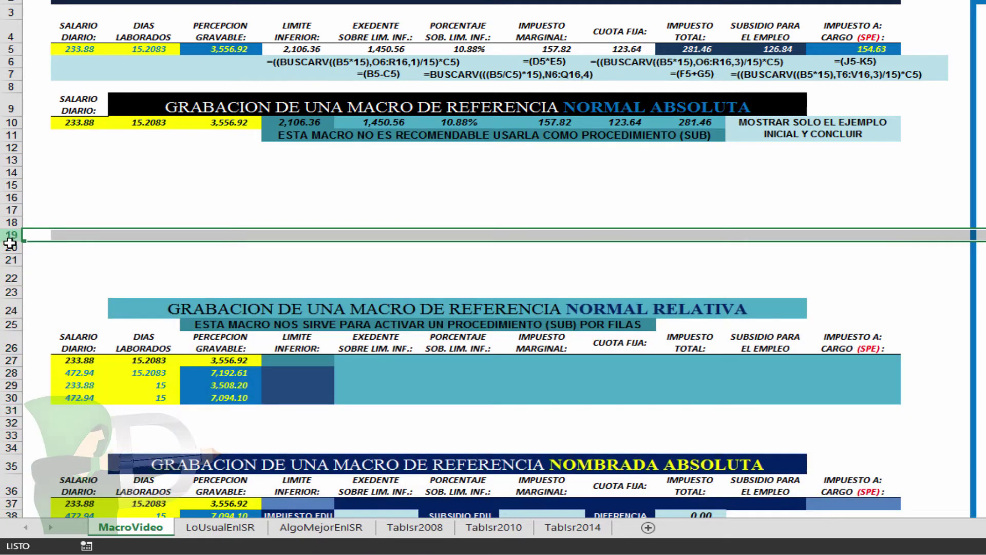
drag(11, 243, 10, 278)
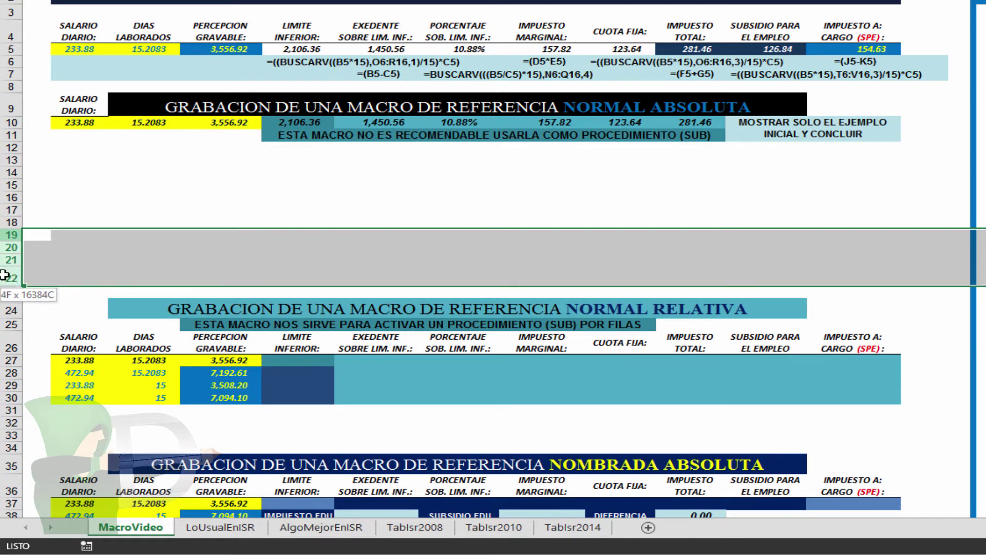
right_click(11, 249)
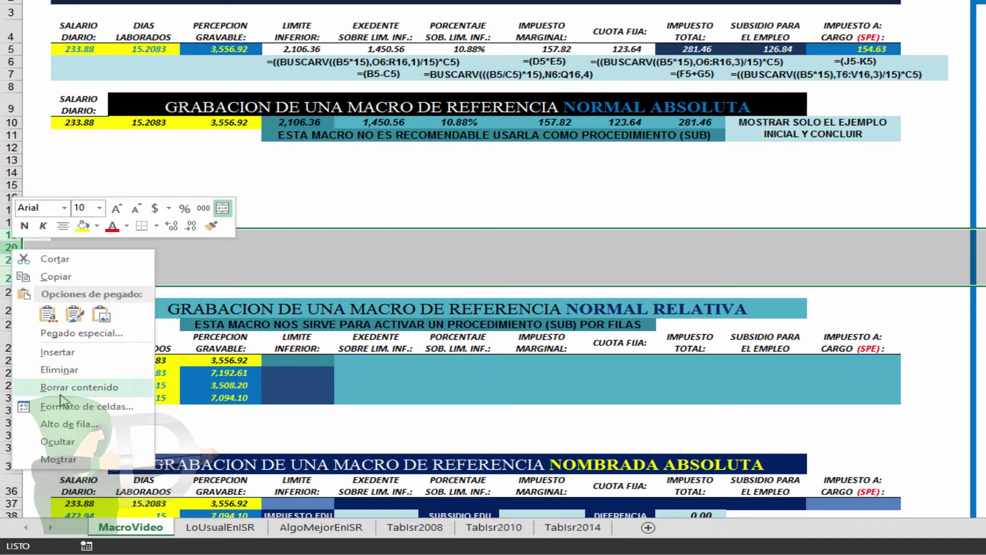
click(57, 441)
- Hide rows 35 to 68, from the NOMBRADA ABSOLUTA heading down to the row above the closing blue bar
click(9, 381)
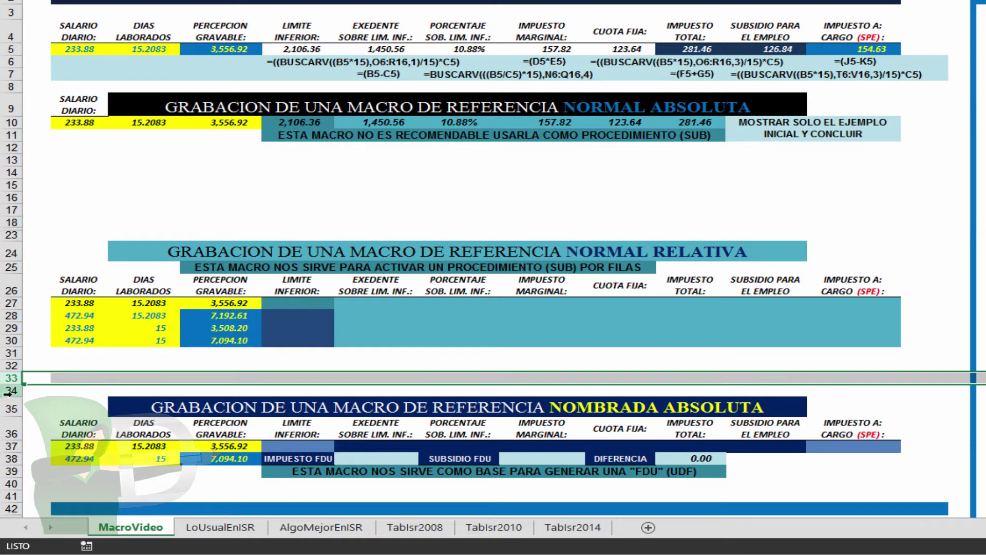
click(13, 410)
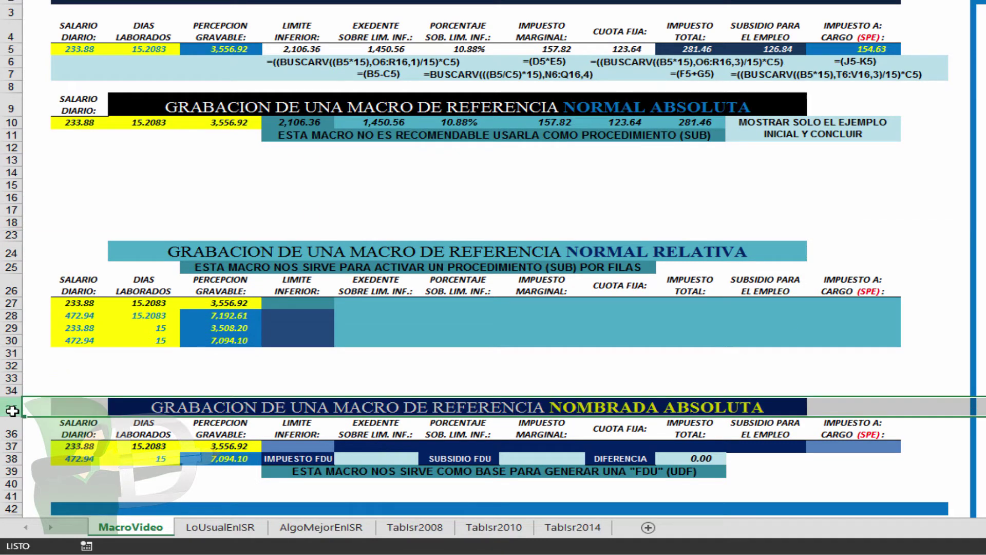
drag(12, 411, 11, 326)
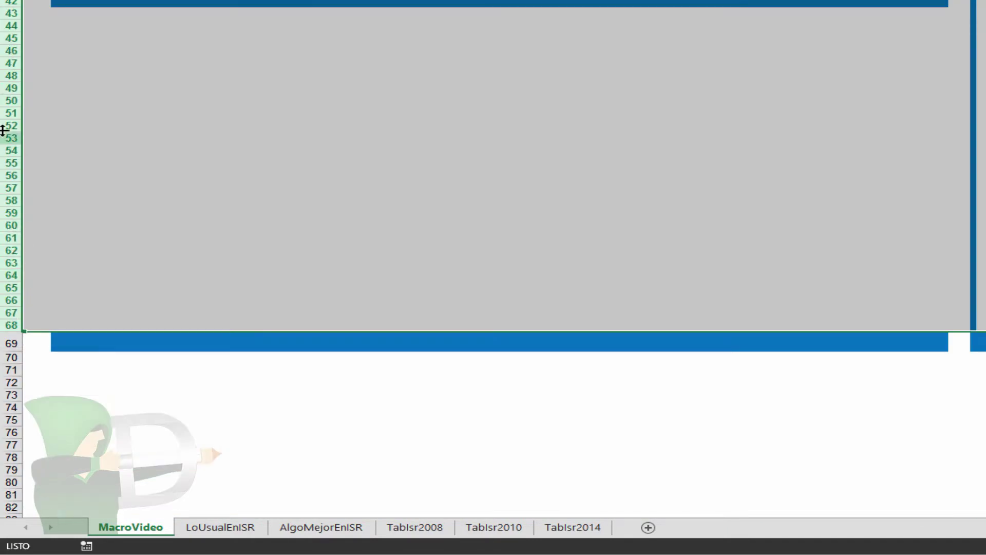
right_click(11, 69)
click(74, 259)
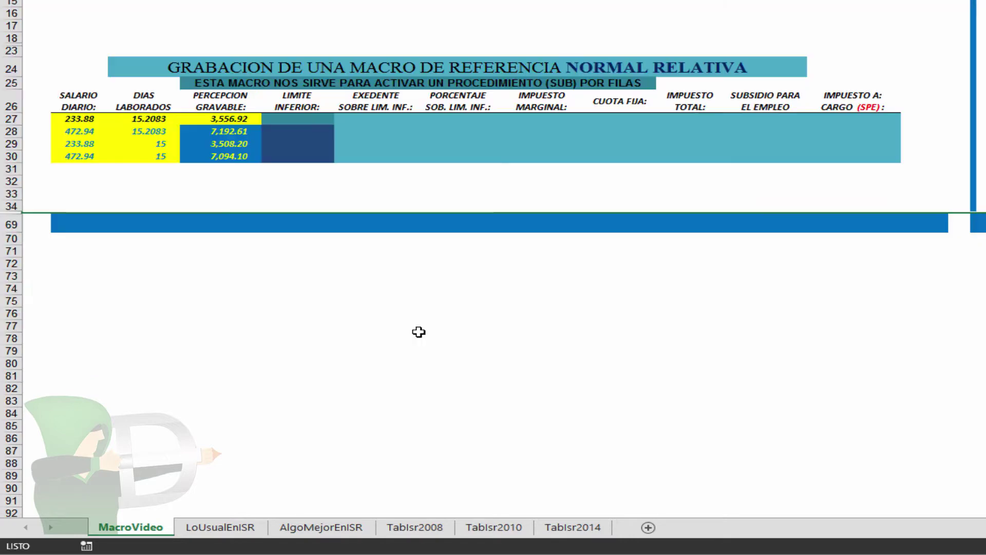
scroll(419, 332, up, 5)
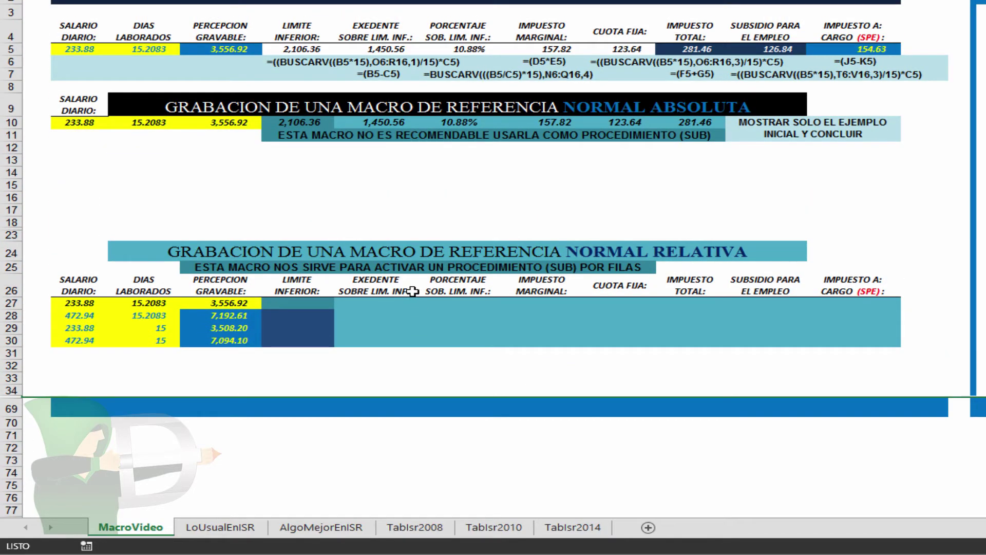
- Review cell E27, the NORMAL RELATIVA heading in row 24, the NORMAL ABSOLUTA heading in row 9, and the CON NOMBRE label
click(284, 309)
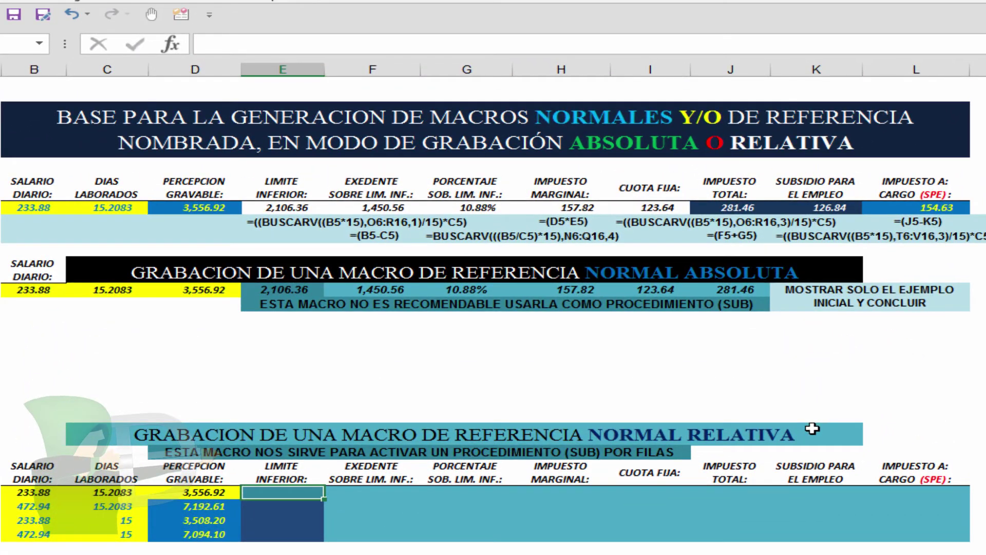
click(221, 434)
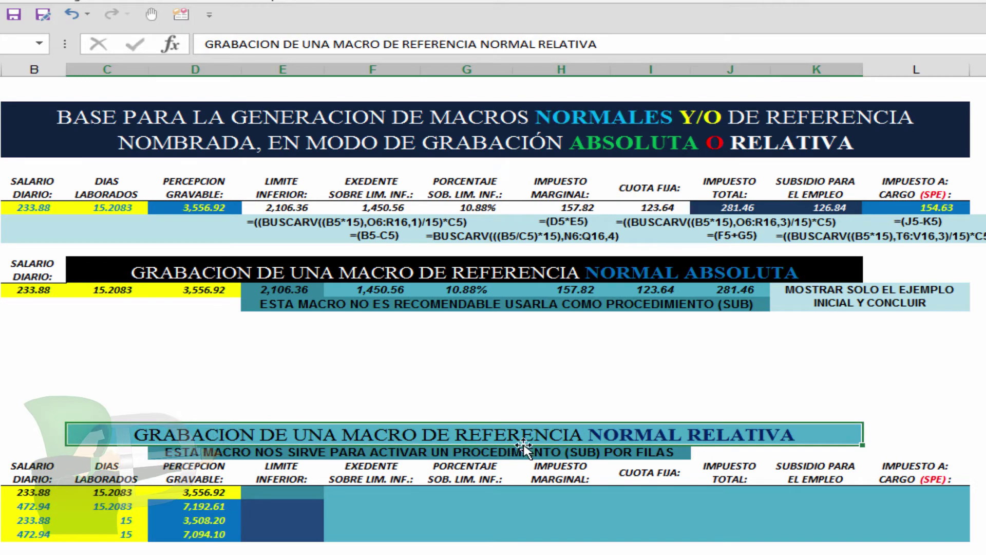
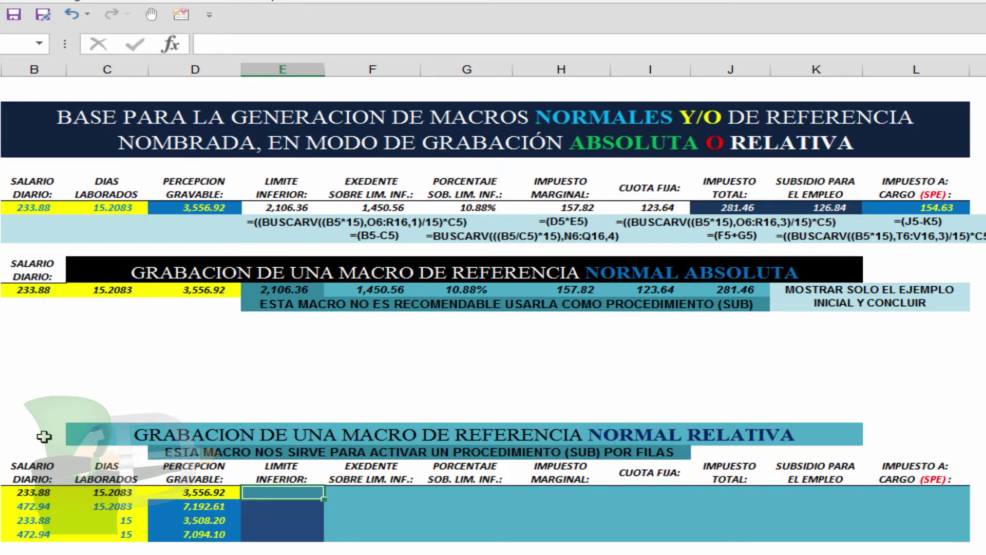
click(138, 434)
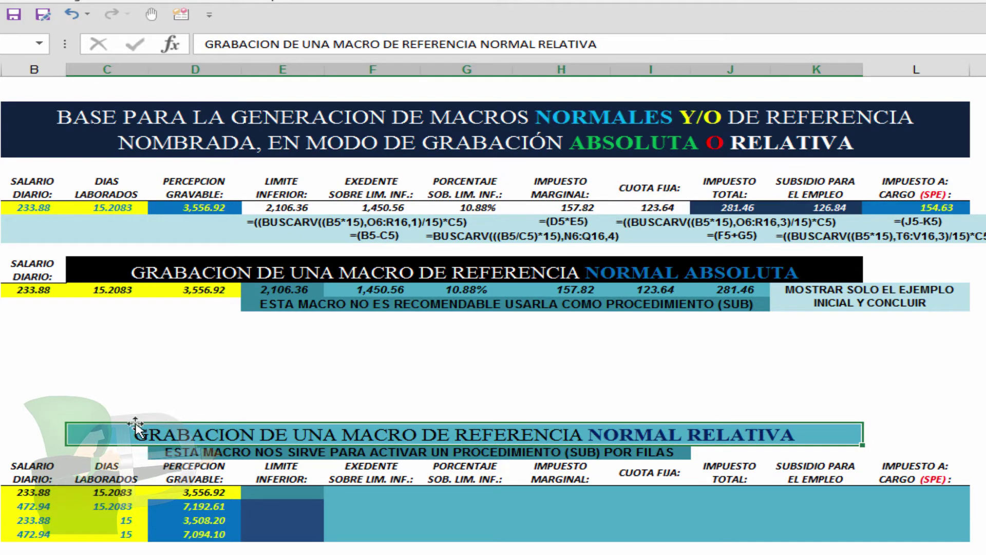
click(215, 272)
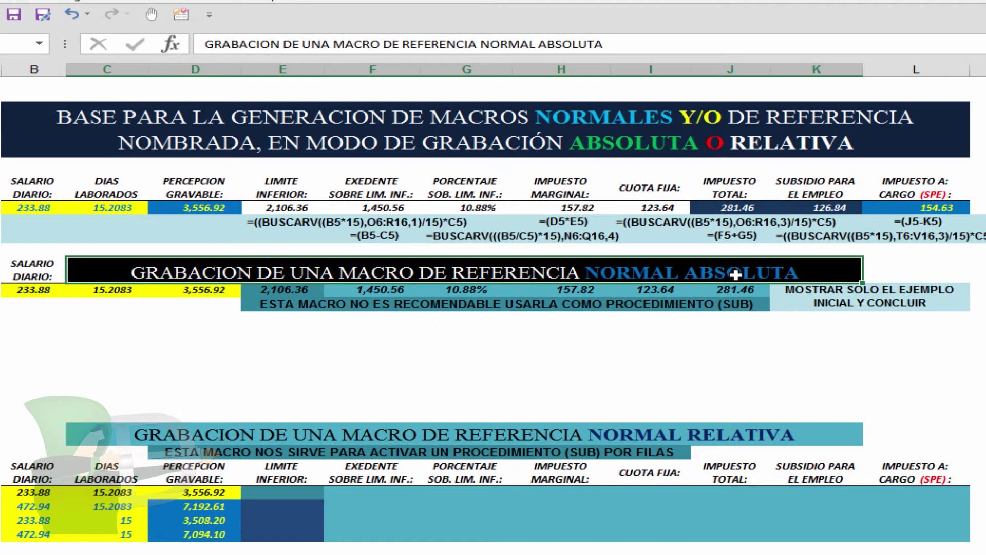
click(1, 273)
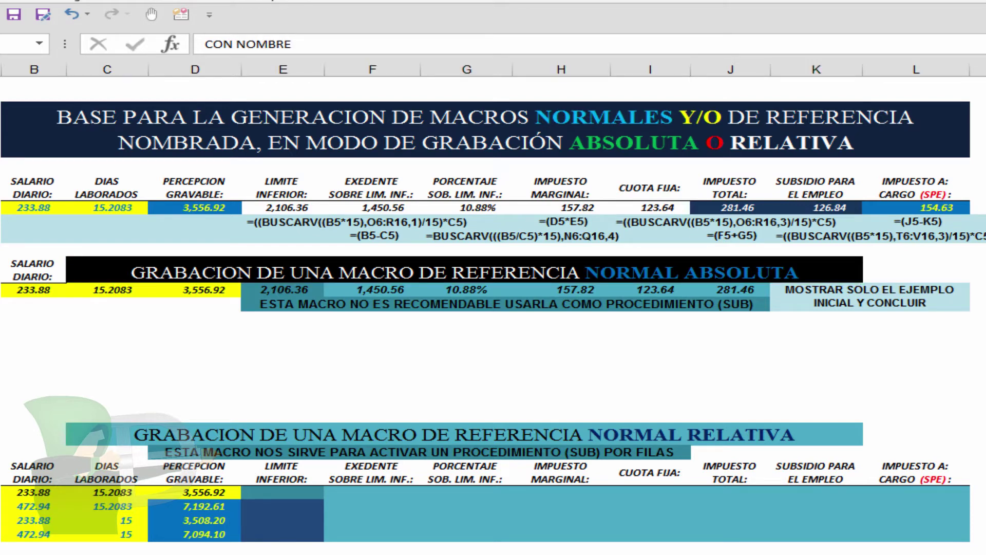
click(200, 439)
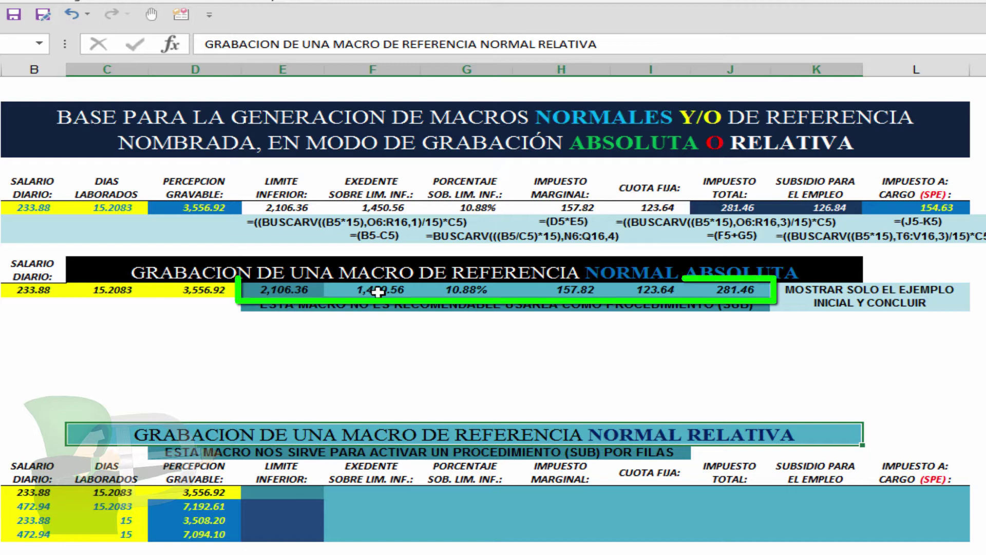
drag(275, 290, 751, 291)
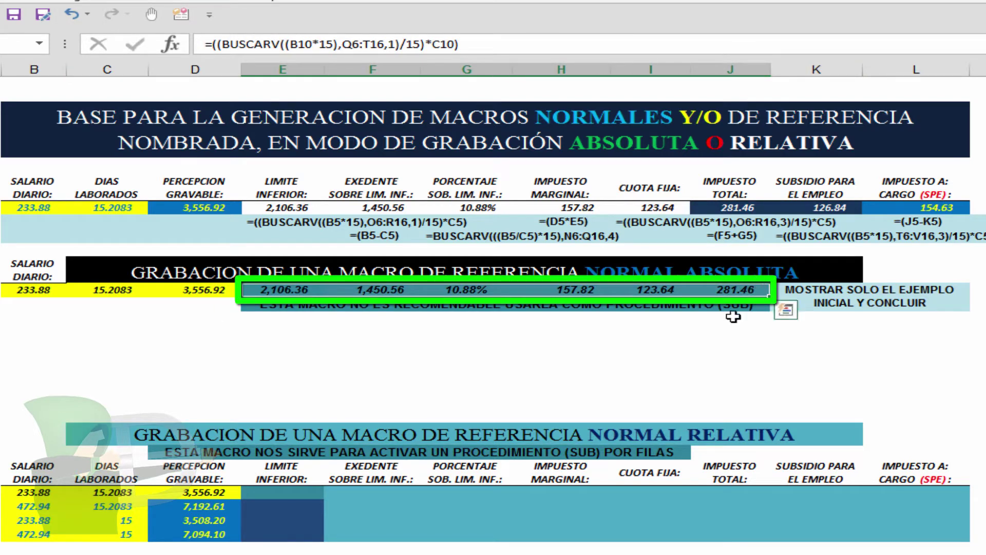
click(209, 436)
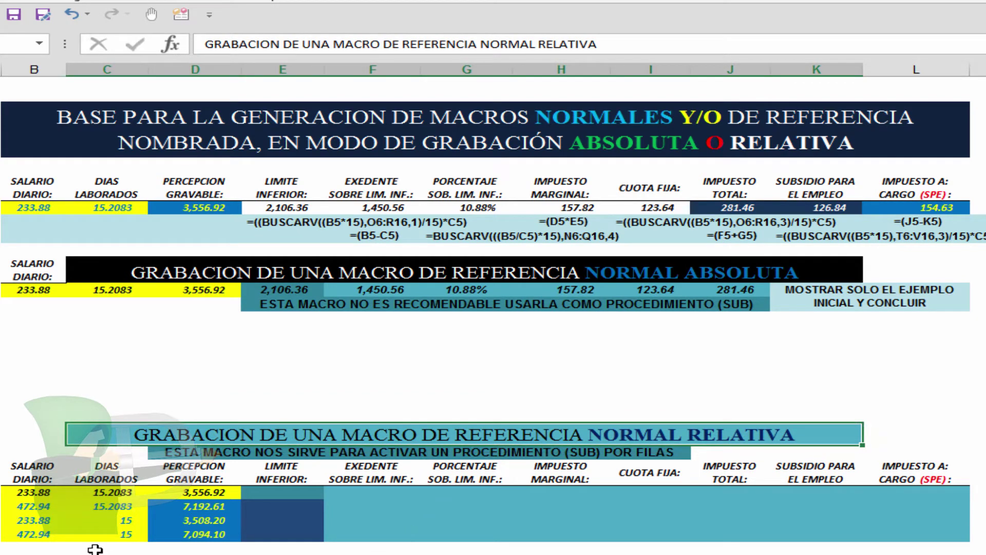
- With cell E27 selected, turn on relative references and set up a new macro recording named MacroNormRelat
click(301, 493)
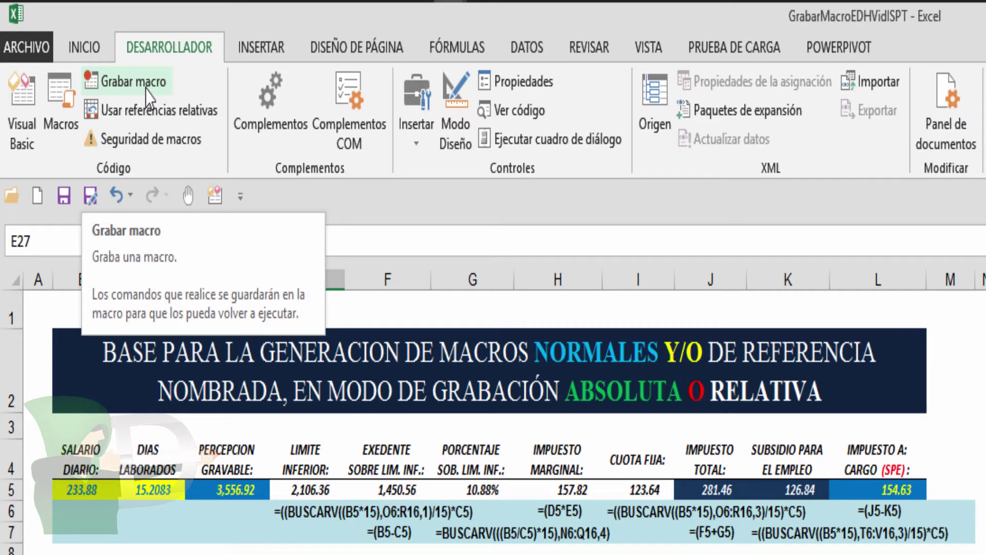
click(153, 116)
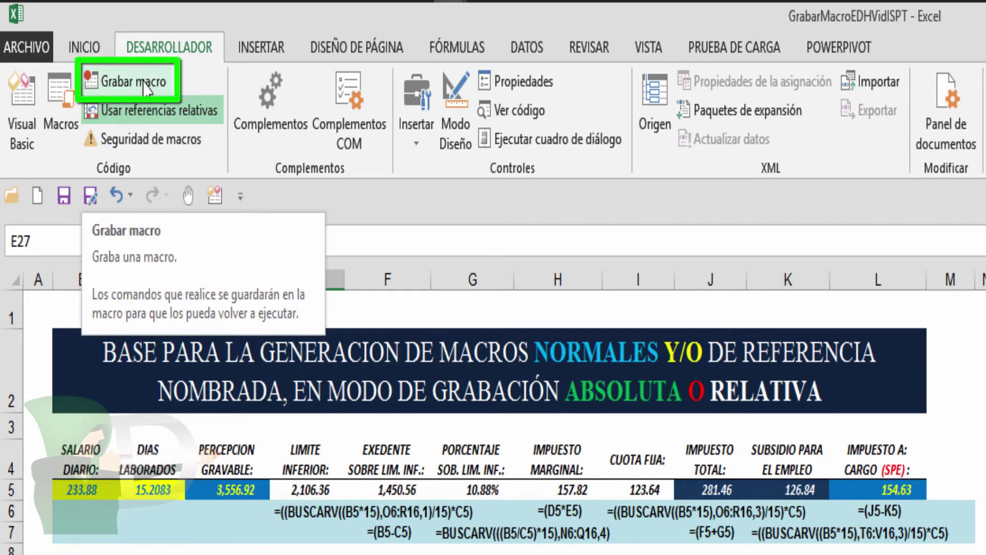
click(146, 85)
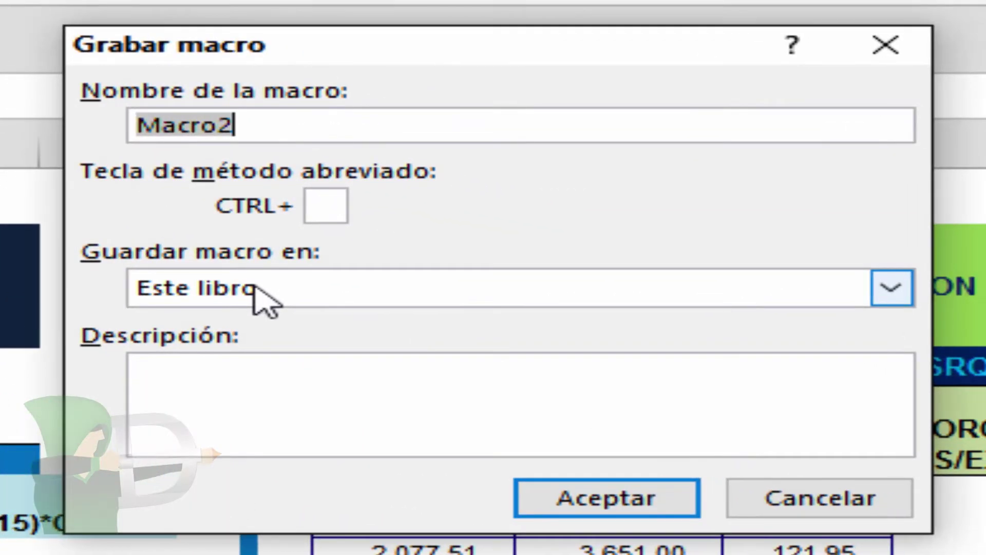
text(Macro)
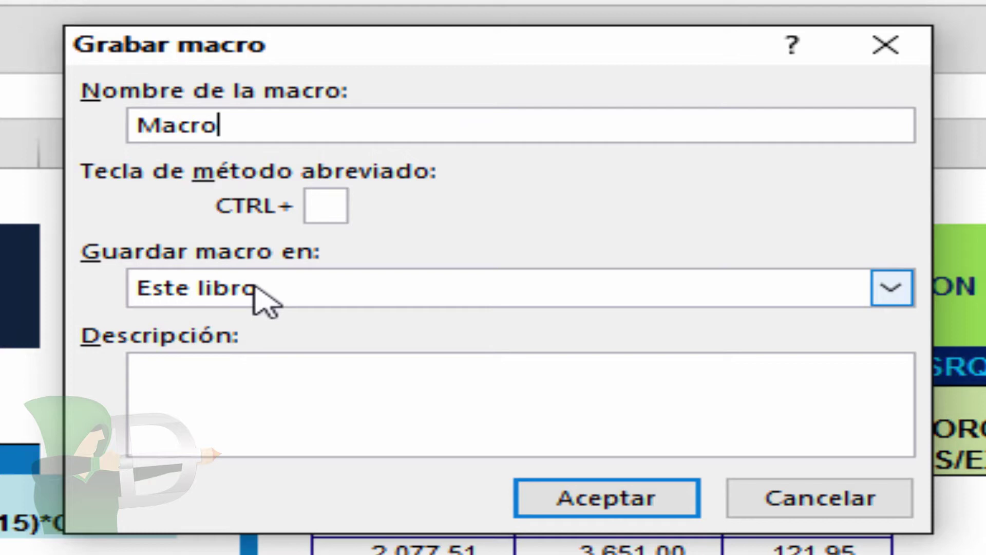
text(NormRelat)
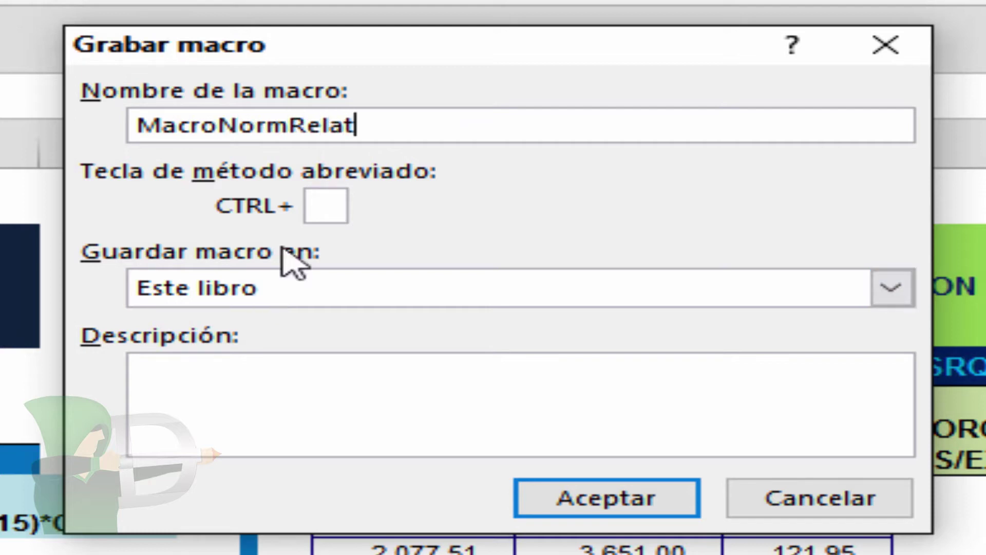
- Enter the macro description "Macro de Referencia relativa, recomendada para Procedimientos (Sub)" and start the recording
click(277, 380)
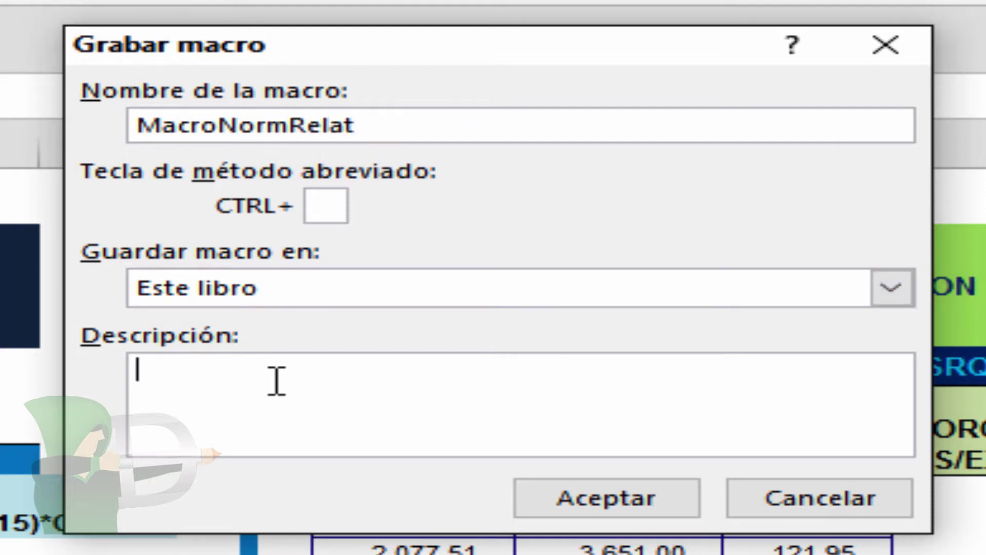
text(Macro)
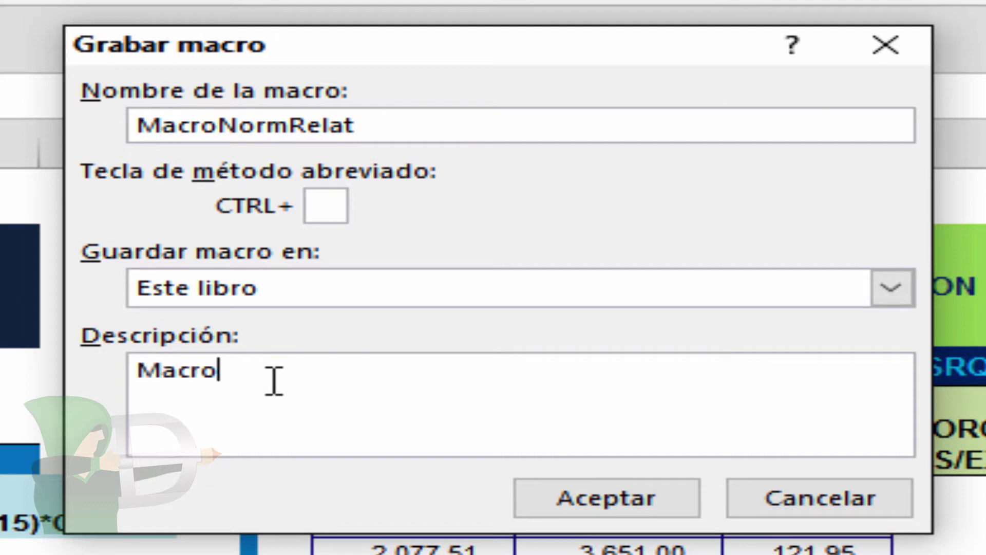
text( de Refere)
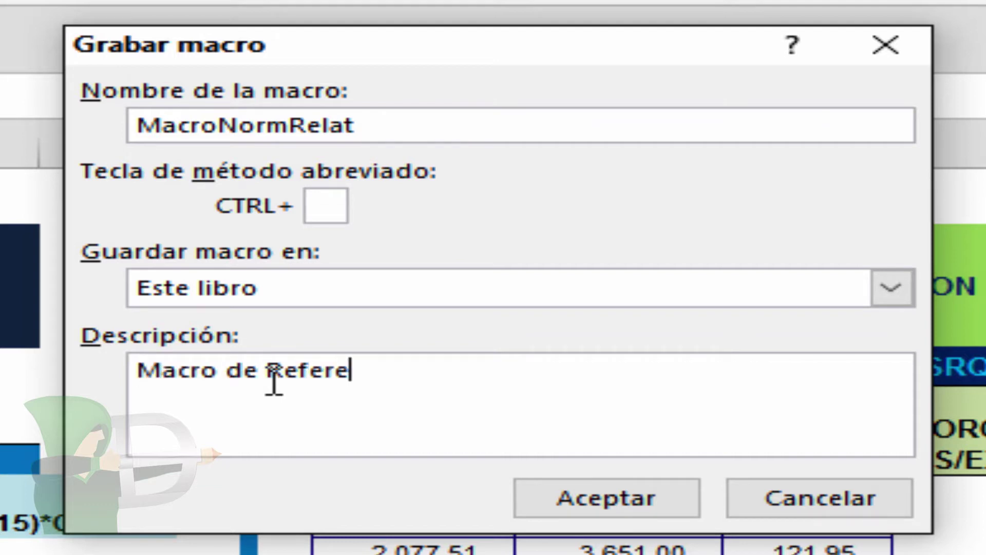
text(ncia relativa,)
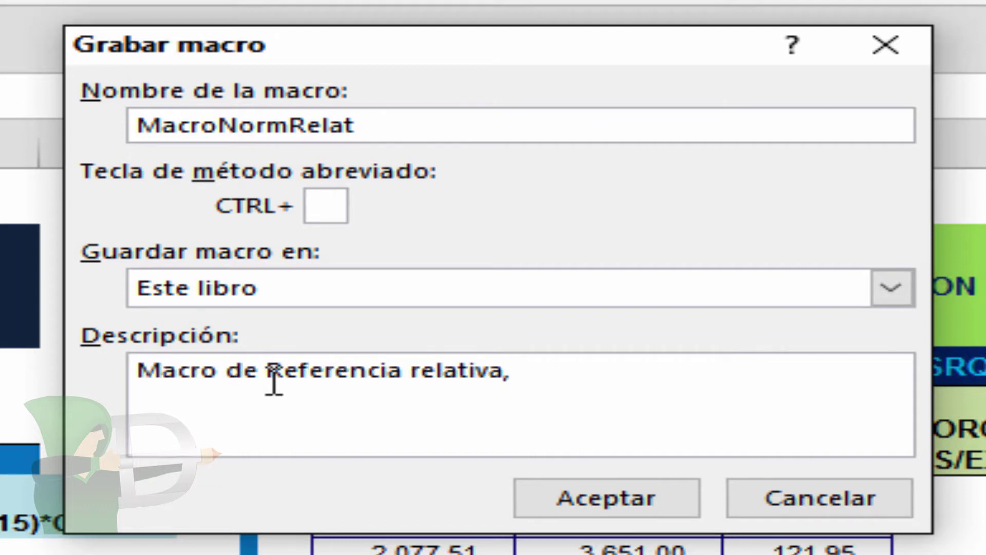
text( recomend)
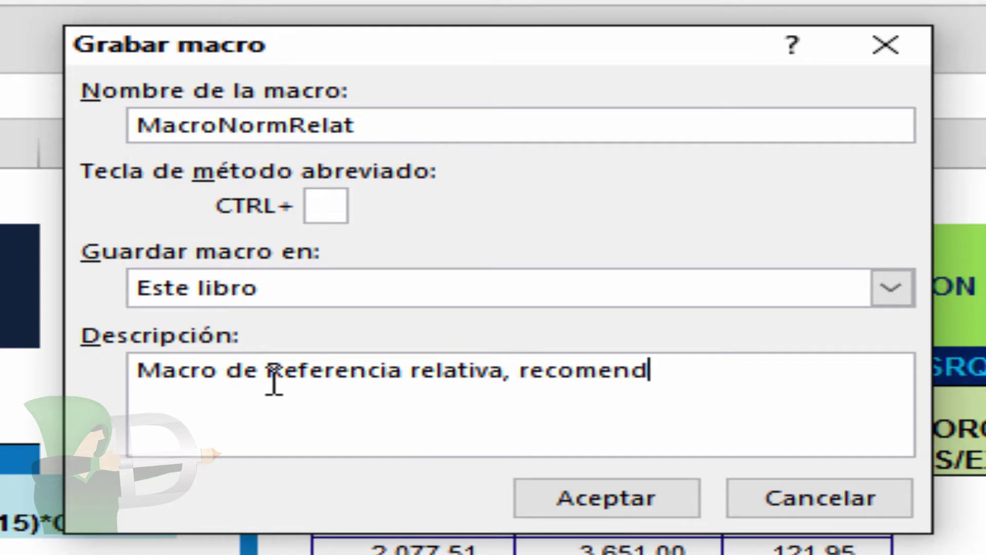
text(ada para Procedimientos (Sub))
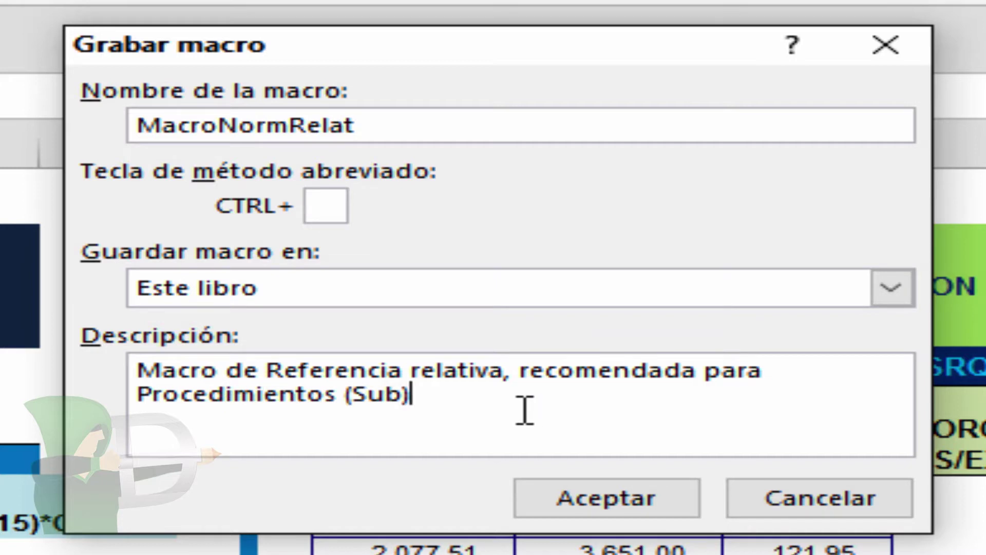
drag(387, 391, 136, 368)
click(444, 407)
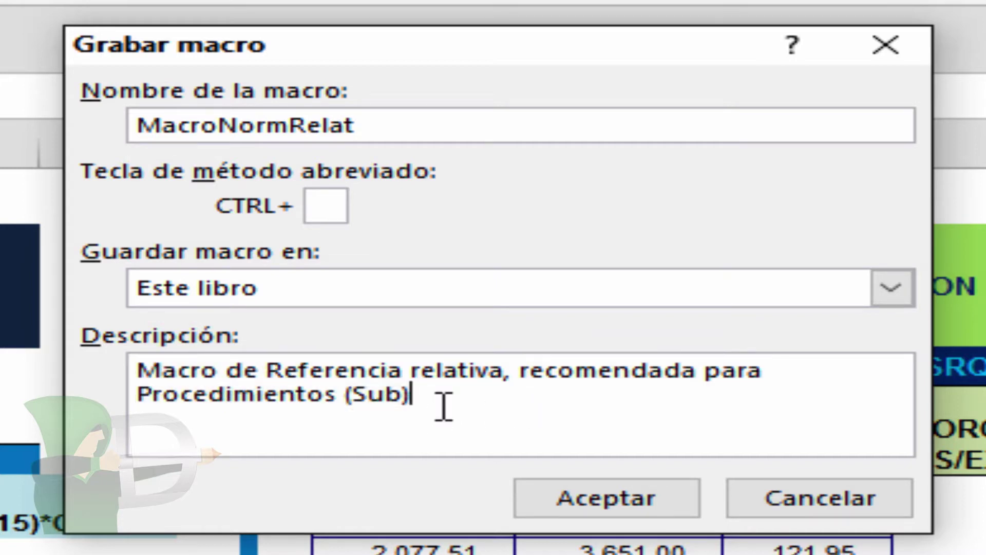
click(614, 506)
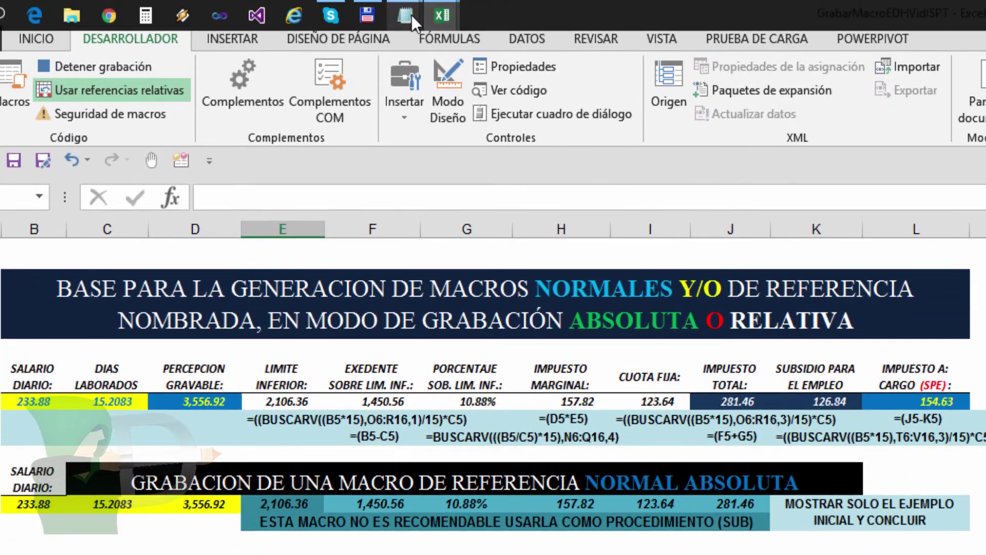
- Switch to the Notepad guide and copy =((BUSCARV((B21*15),ISRQuin14Vid,1)/15)*C21) from its "2.- Macro Nomal RELATIVA" section
mouse_move(411, 14)
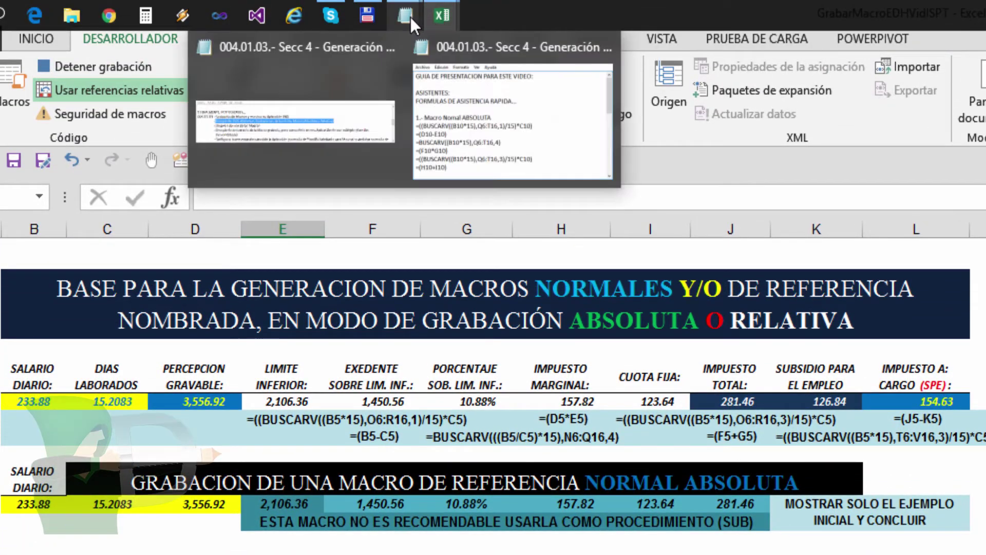
click(462, 97)
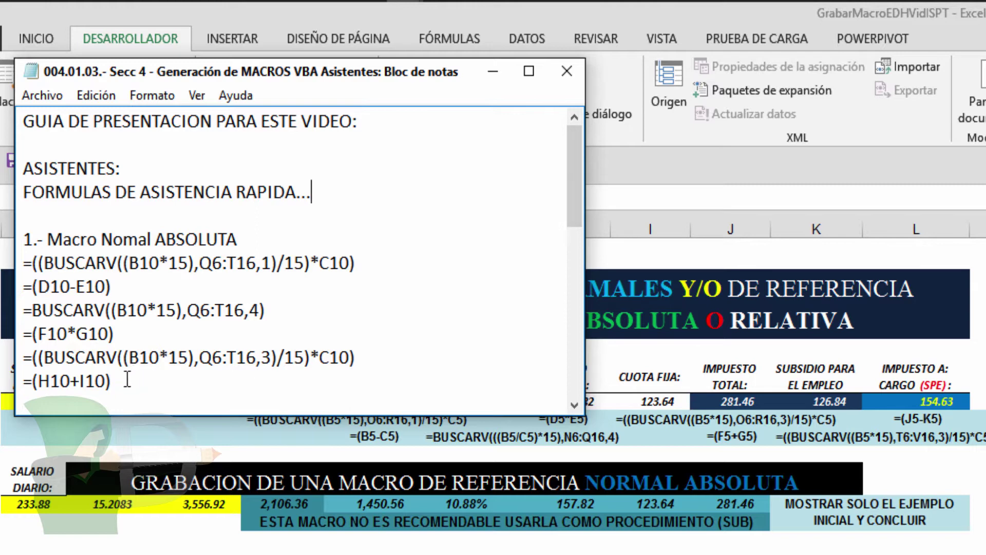
drag(128, 380, 15, 242)
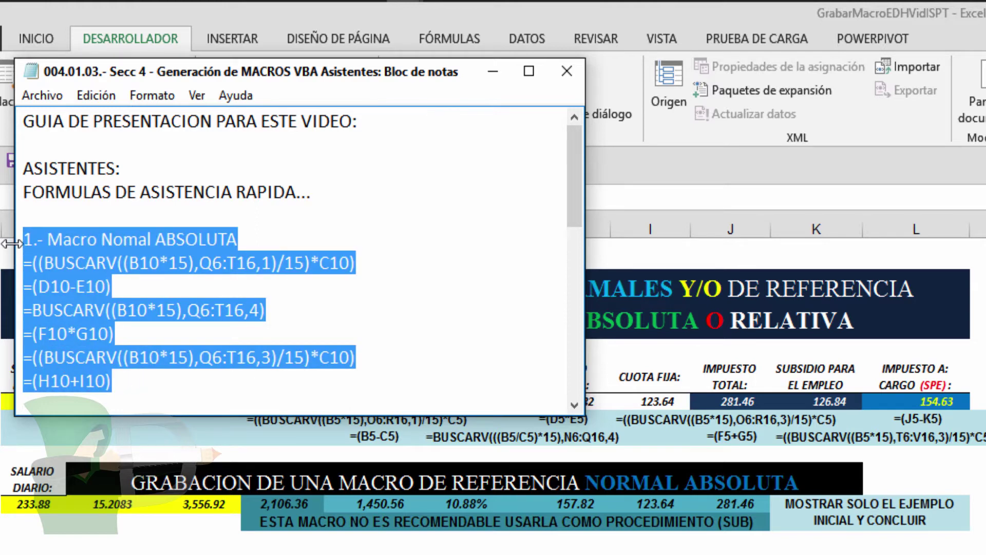
click(360, 301)
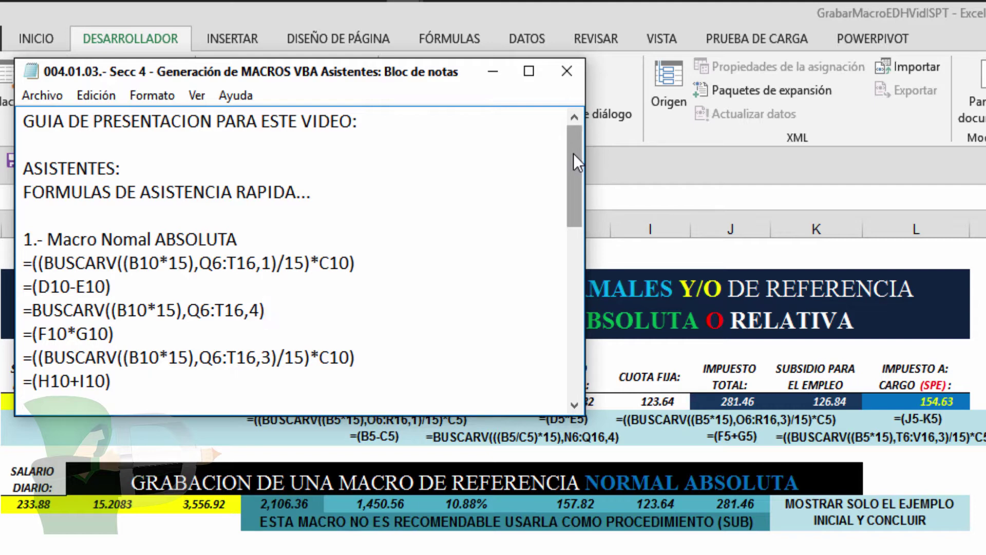
drag(573, 145, 571, 264)
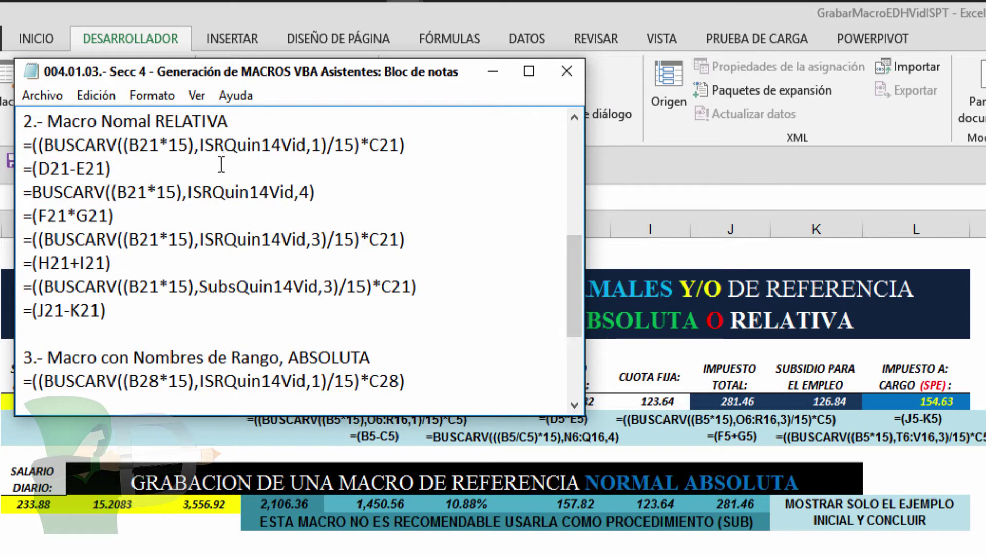
drag(420, 142, 26, 146)
right_click(72, 146)
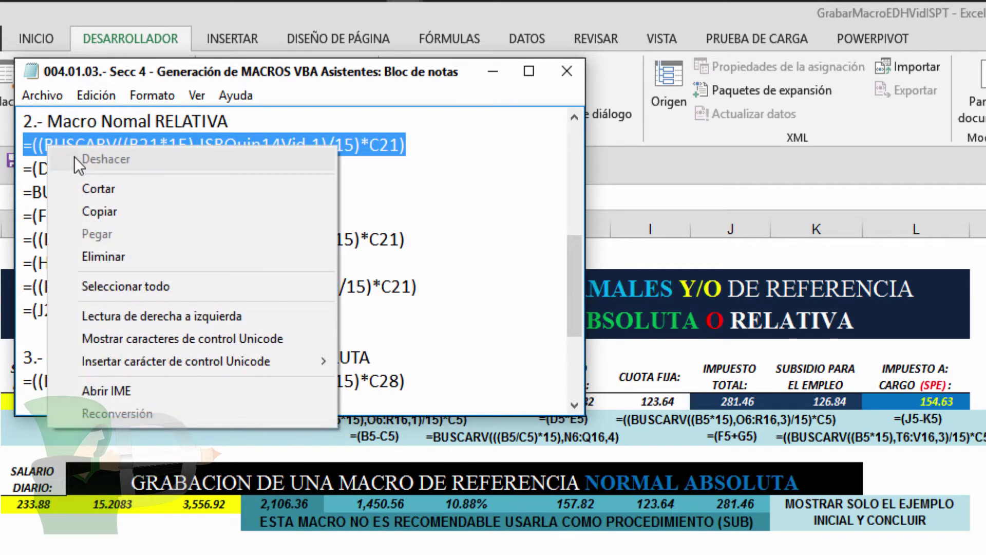
click(118, 213)
- Return to the Excel workbook and paste the copied BUSCARV formula into cell E27
click(697, 203)
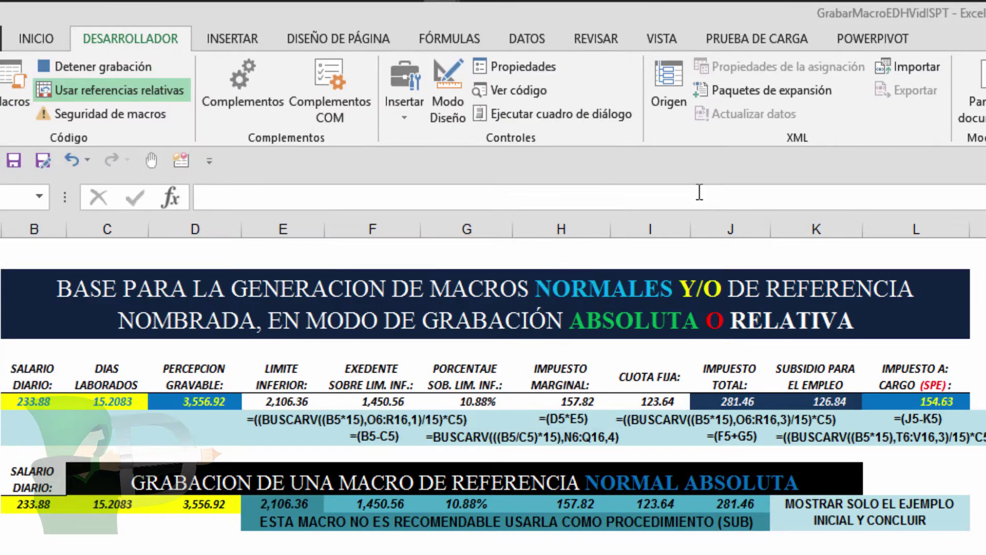
click(278, 195)
right_click(277, 195)
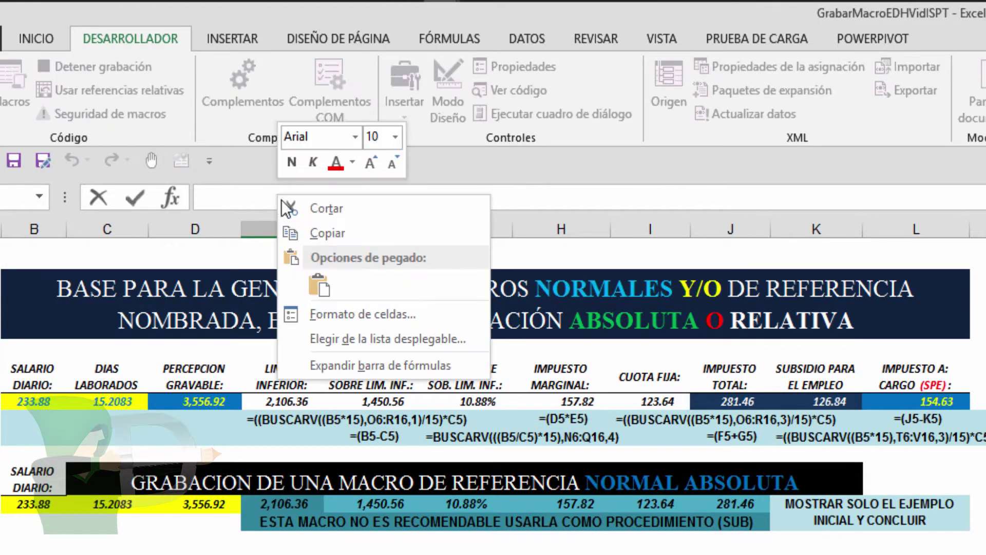
click(316, 223)
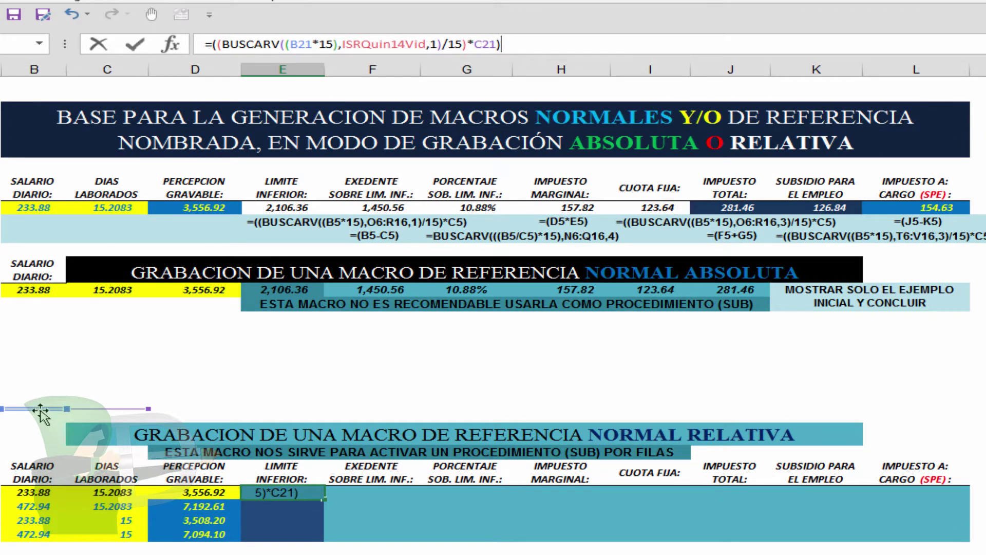
- Redirect the formula's references in E27 to B27 and C27, keeping the ISRQuin14Vid range, and enter it
drag(42, 419, 45, 485)
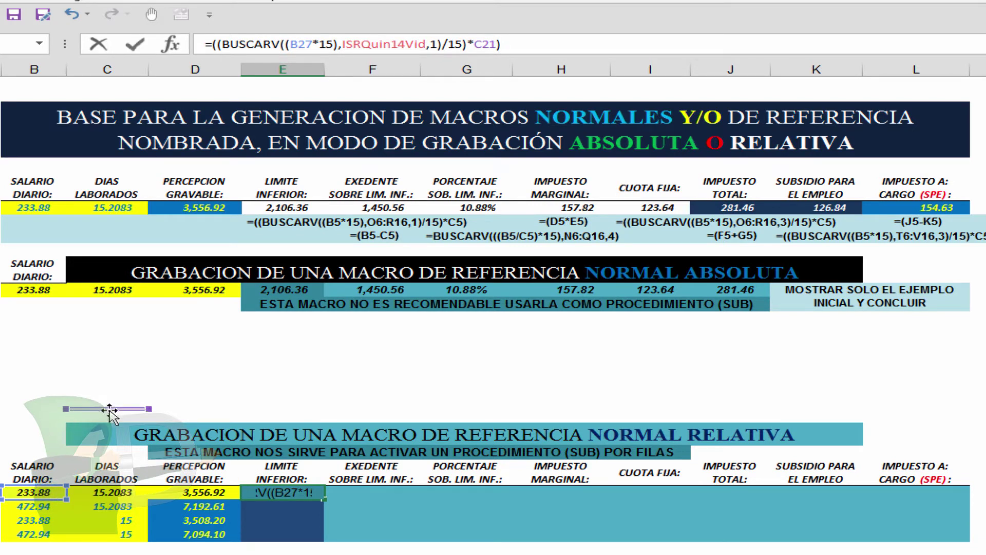
drag(110, 411, 110, 488)
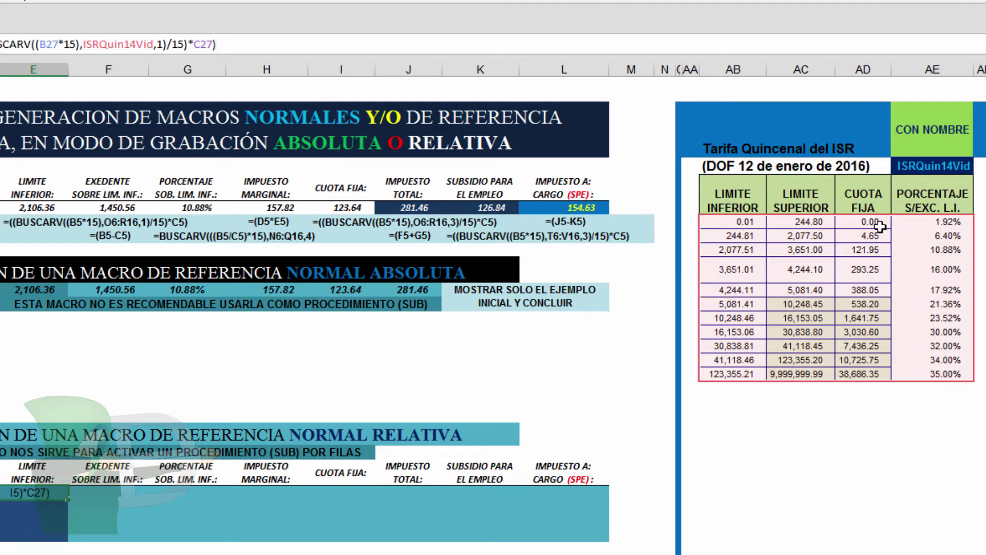
double_click(125, 44)
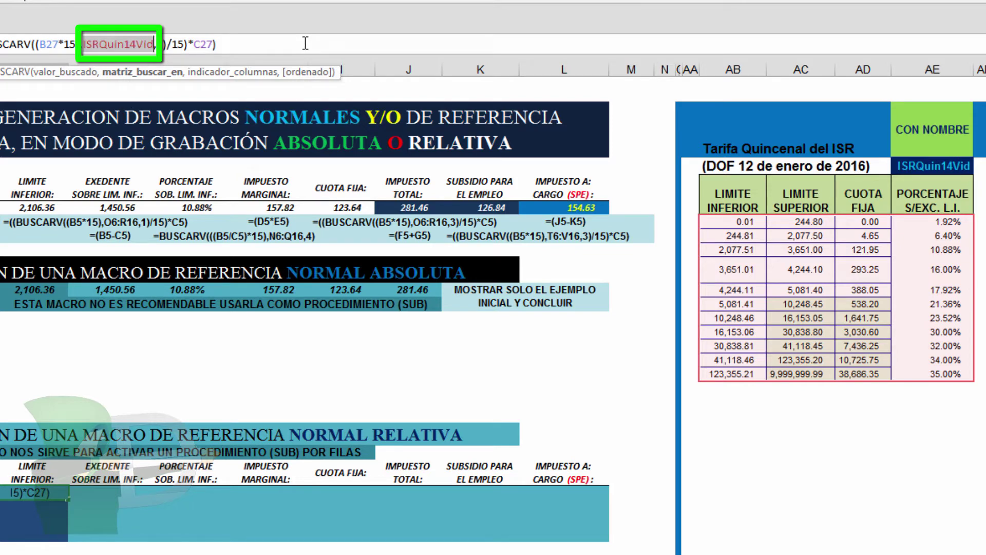
click(266, 49)
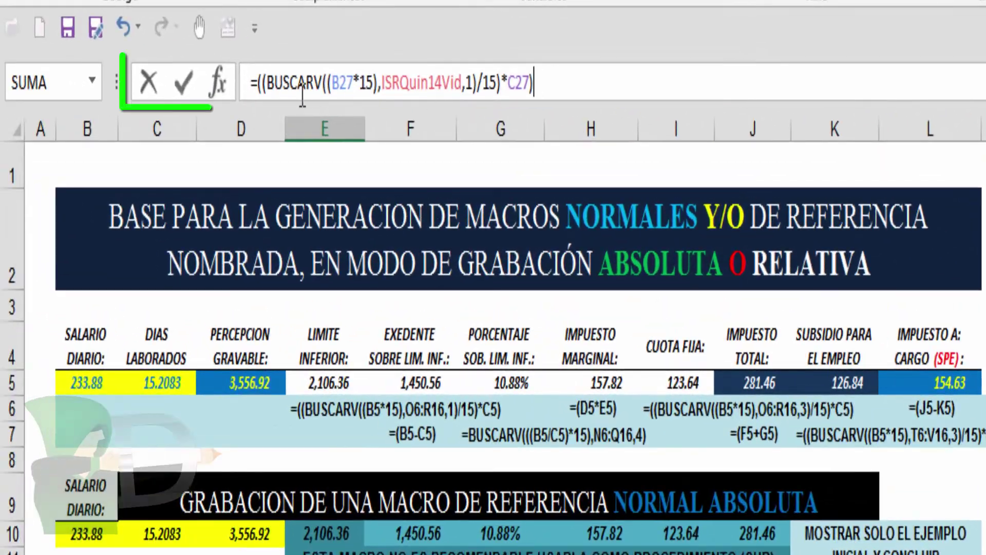
click(184, 86)
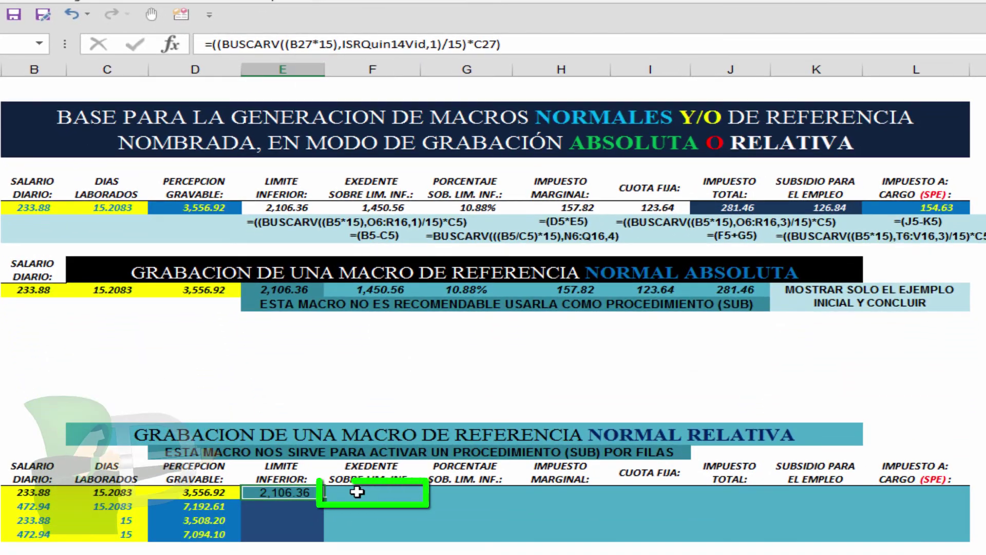
- Select cell F27 in the workbook, then switch to the Notepad guide and copy the formula =(D21-E21) from the RELATIVA section
click(357, 491)
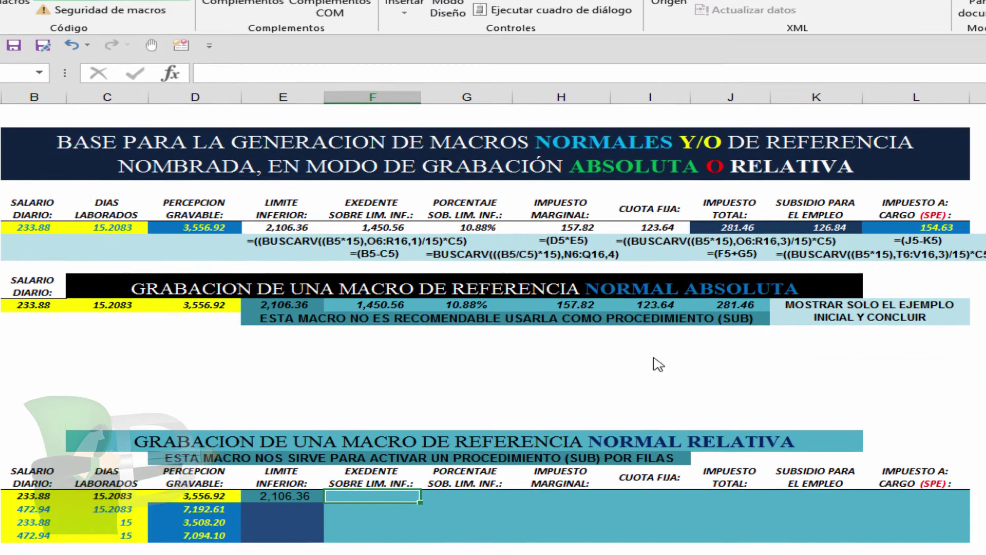
key(alt+Tab)
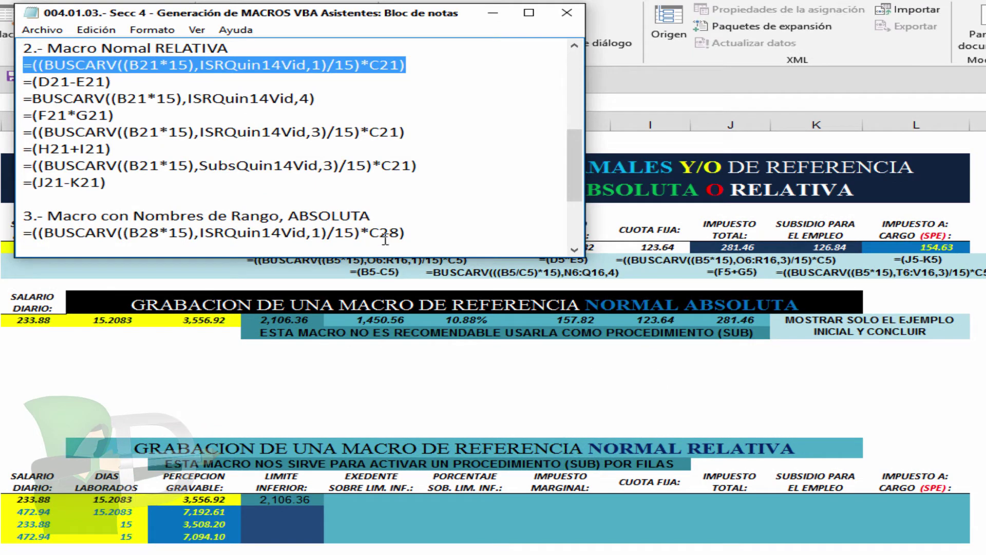
drag(120, 83, 6, 84)
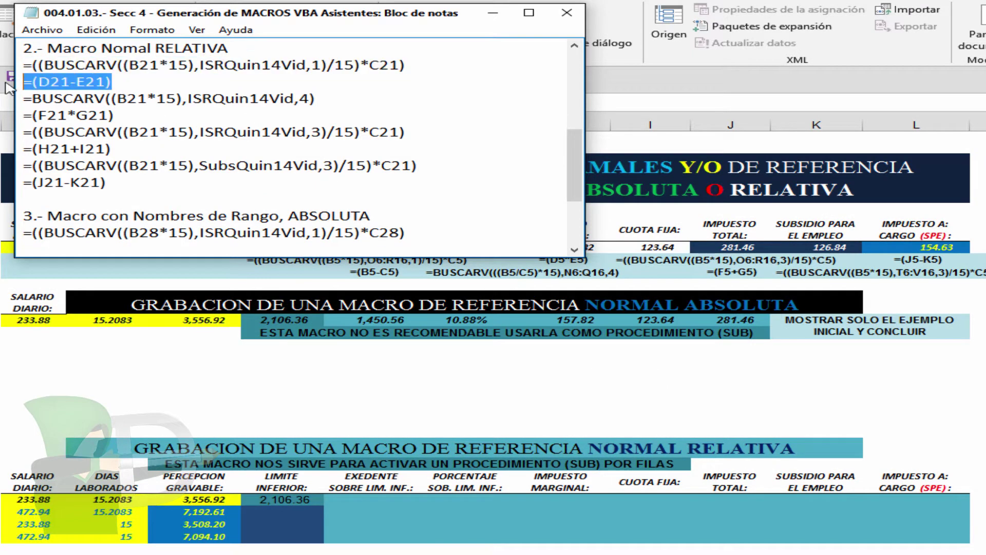
right_click(52, 83)
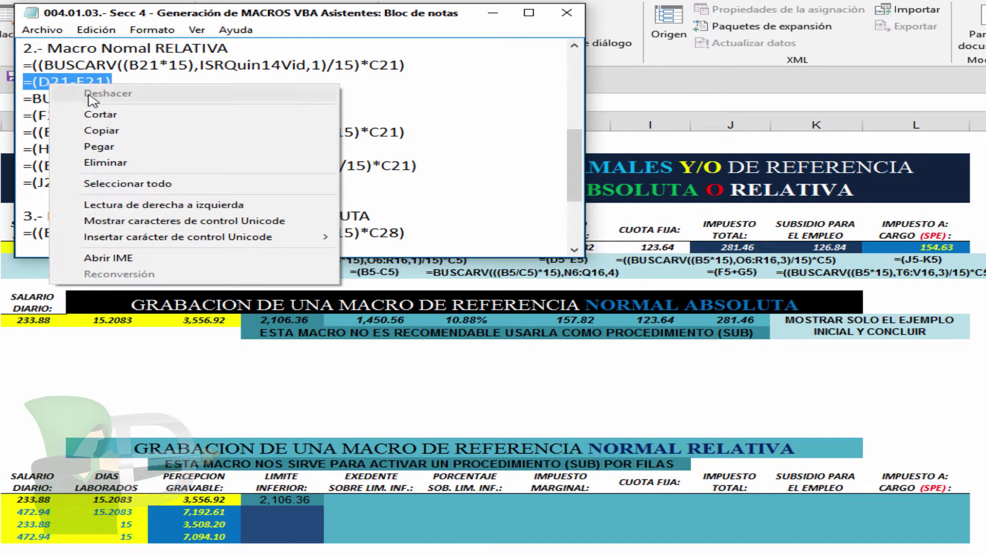
click(110, 128)
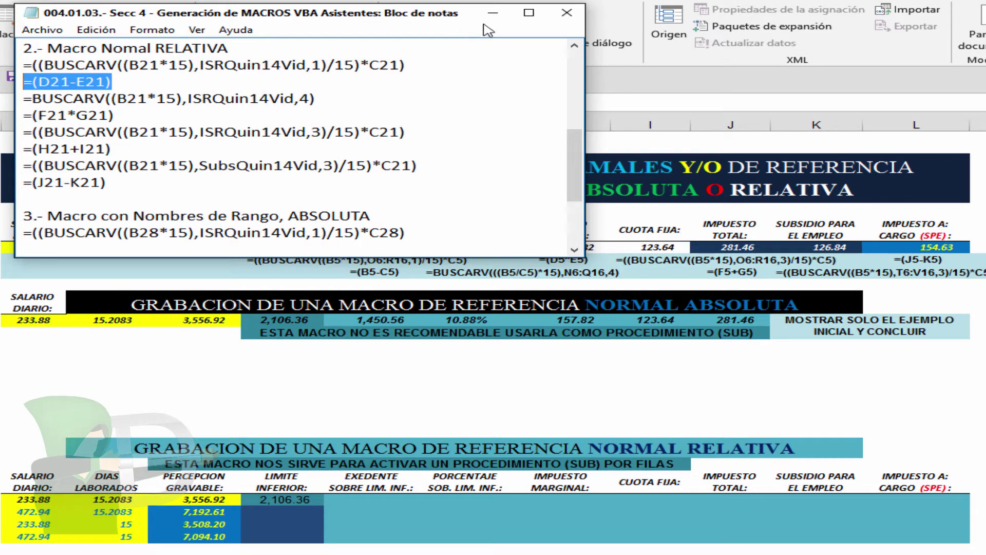
- Return to the Excel workbook, paste =(D21-E21) into F27, redirect its references to D27 and E27, and enter it
click(614, 103)
right_click(250, 103)
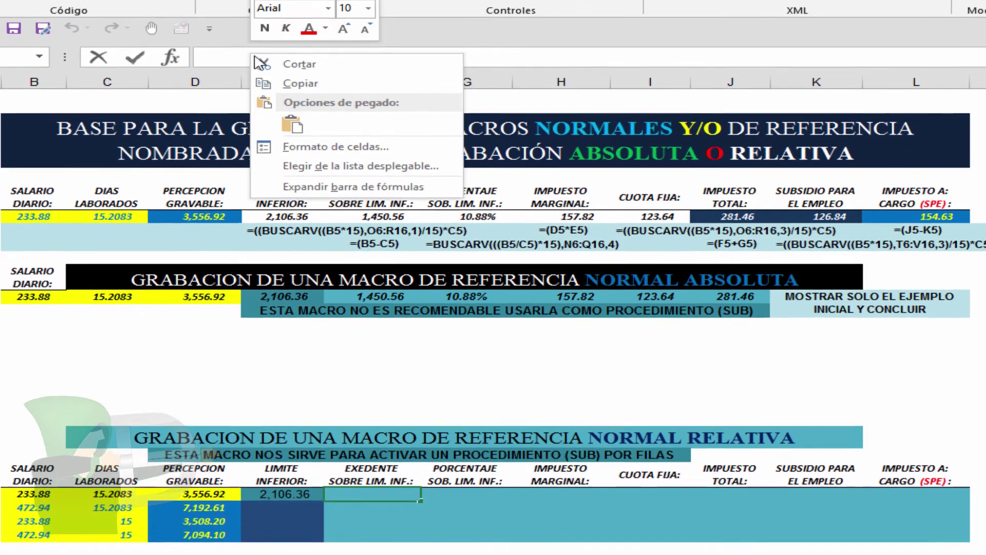
click(294, 111)
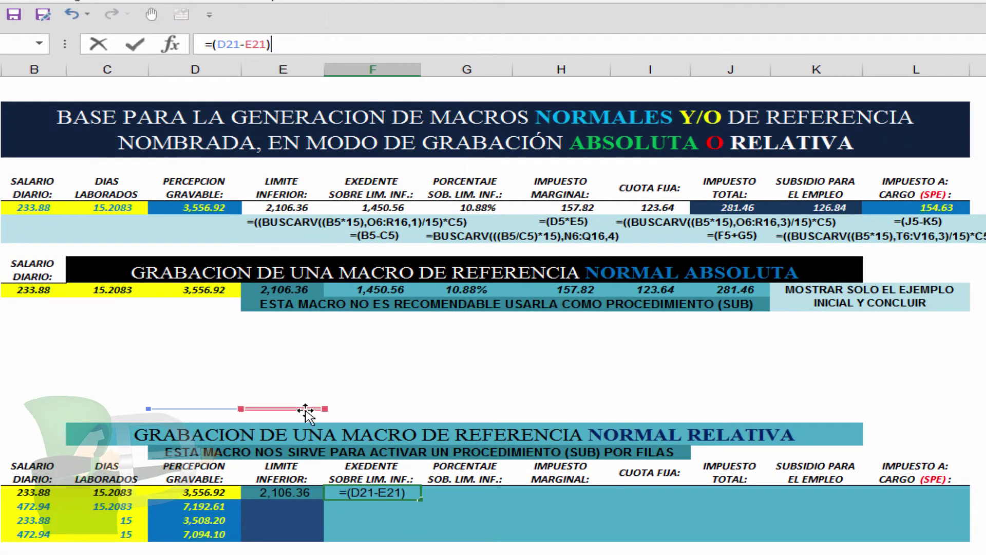
drag(303, 411, 287, 492)
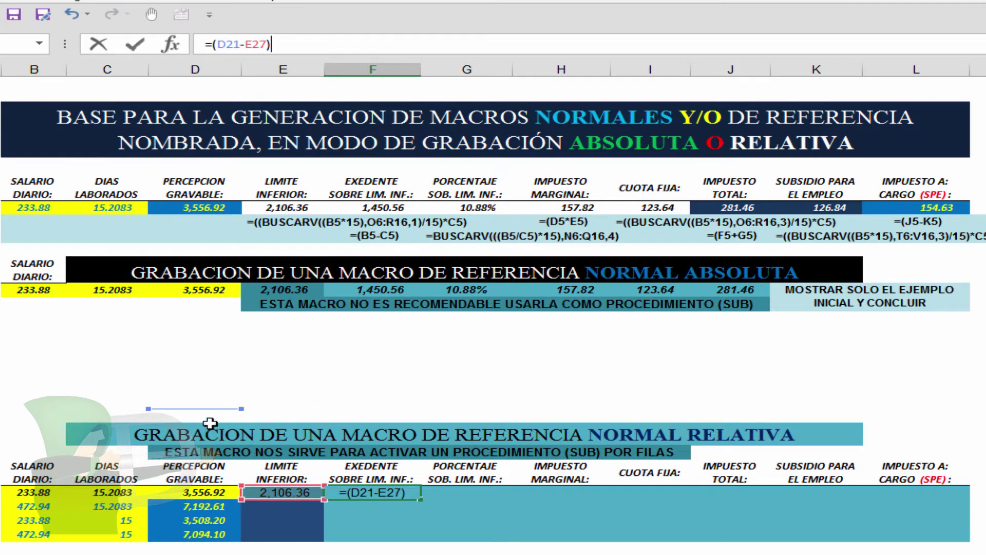
drag(205, 410, 205, 494)
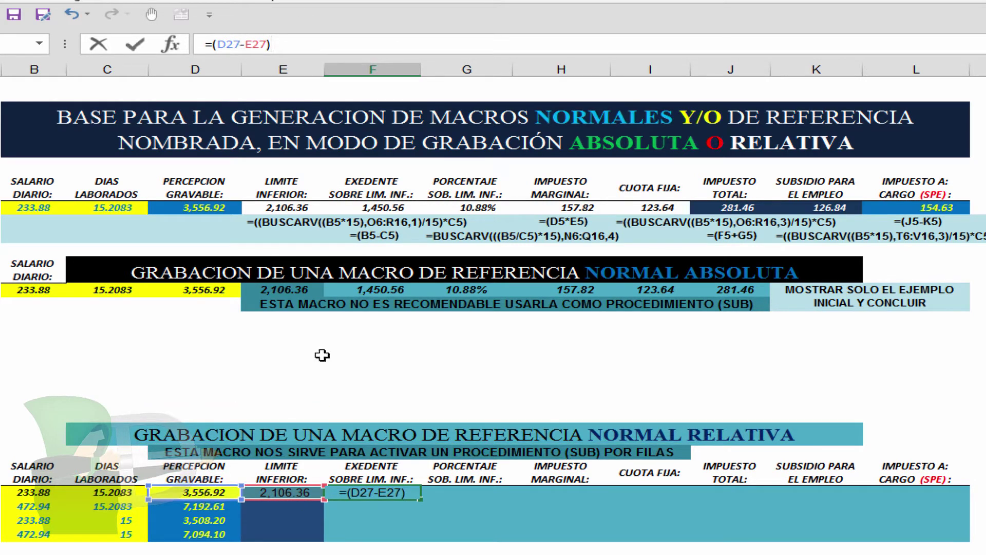
click(135, 45)
- Copy the full formula =((BUSCARV((B27*15),ISRQuin14Vid,1)/15)*C27) from cell E27, leaving that cell as it is
click(459, 493)
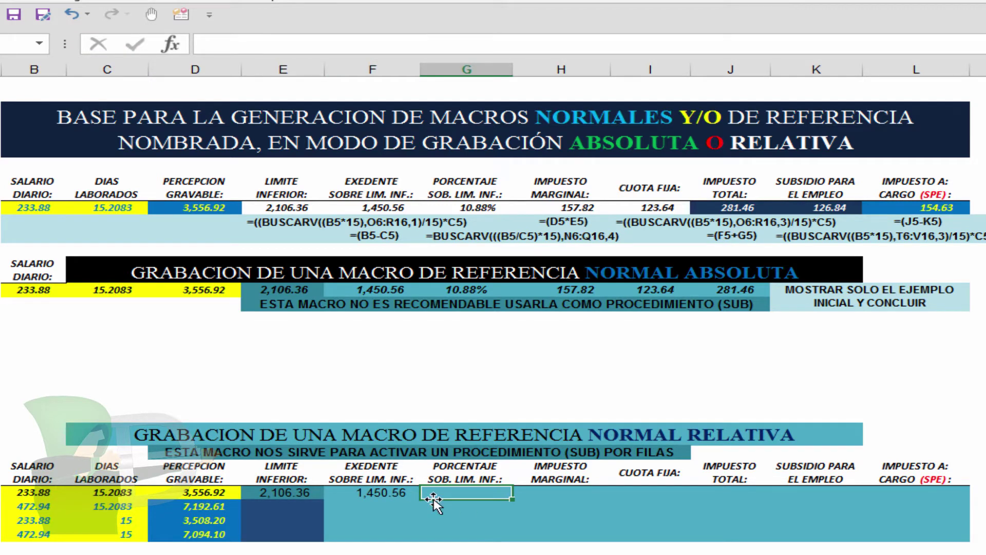
click(293, 494)
drag(502, 45, 213, 45)
right_click(207, 45)
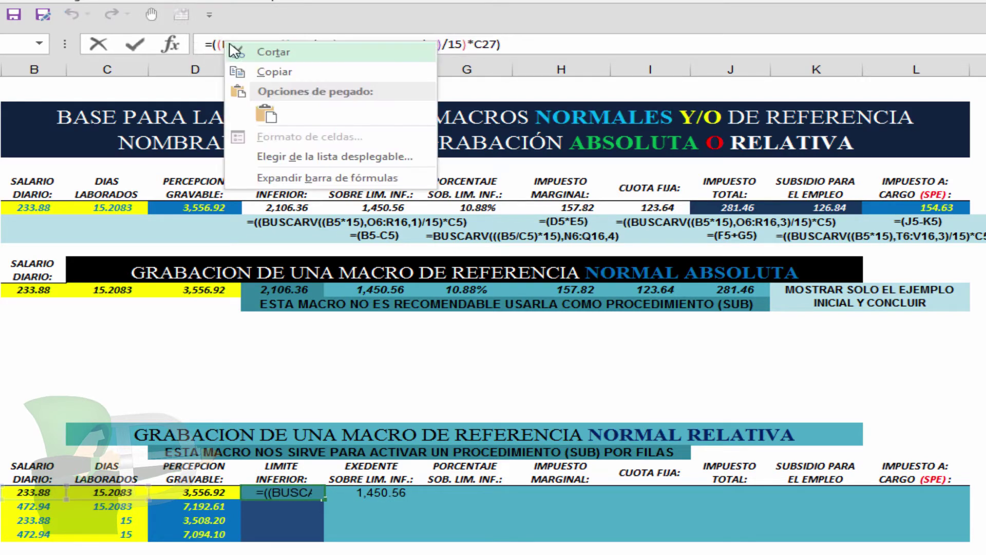
click(264, 73)
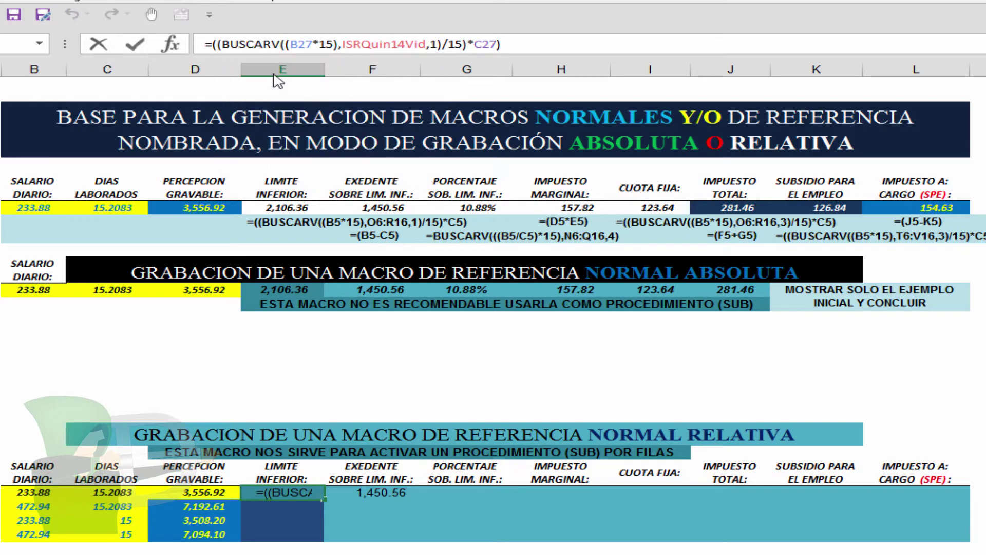
click(135, 44)
- Paste the copied BUSCARV formula into G27, set its column index to 4, and enter it
click(442, 492)
click(295, 41)
right_click(296, 42)
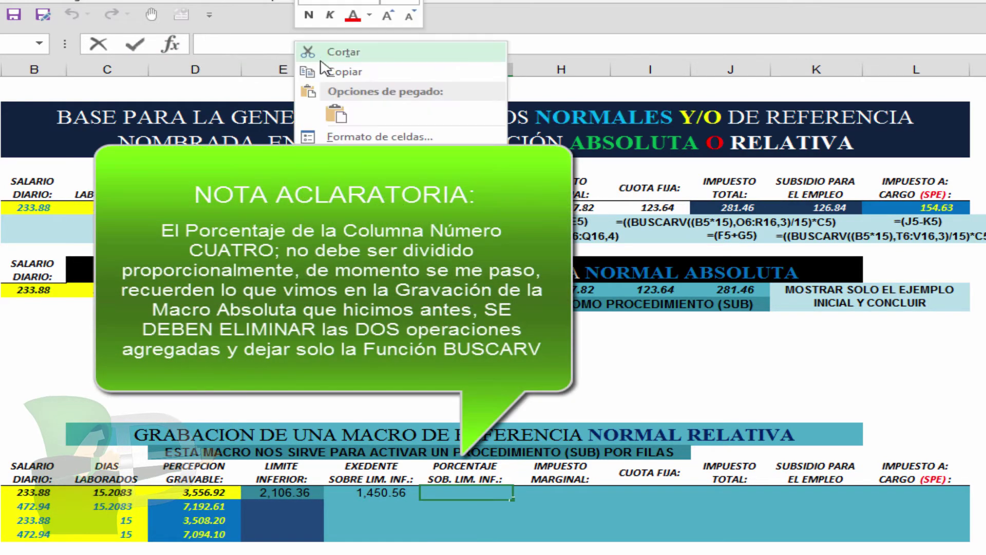
click(339, 114)
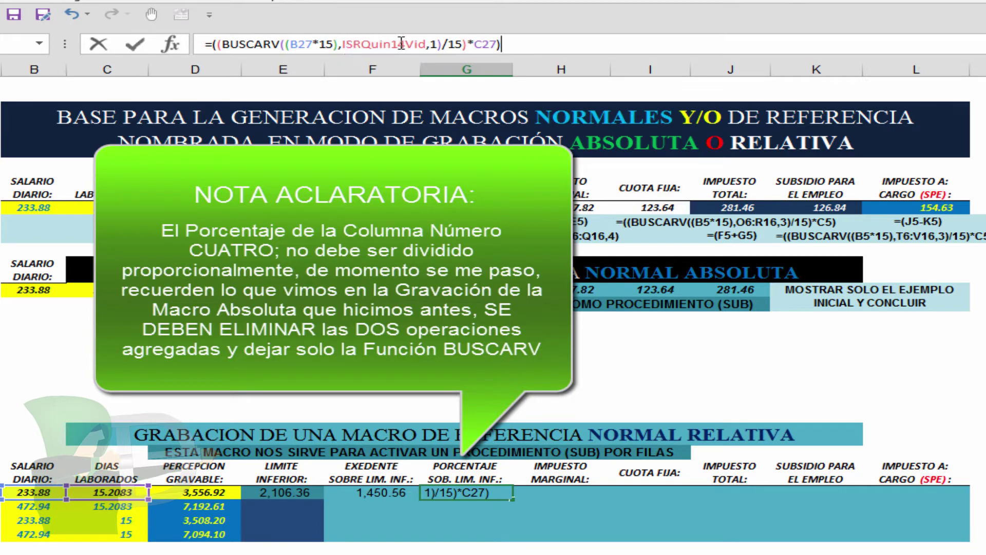
double_click(434, 44)
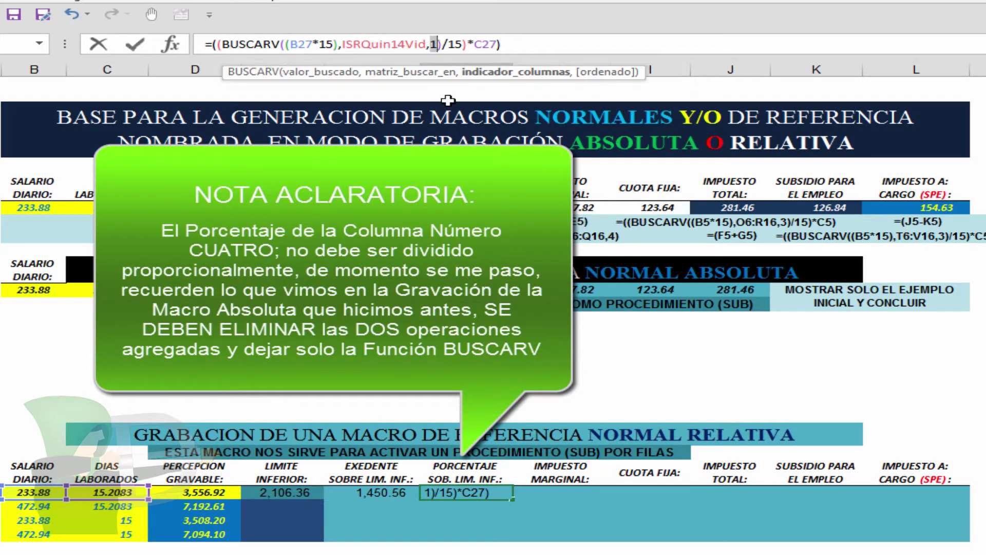
text(4)
click(135, 47)
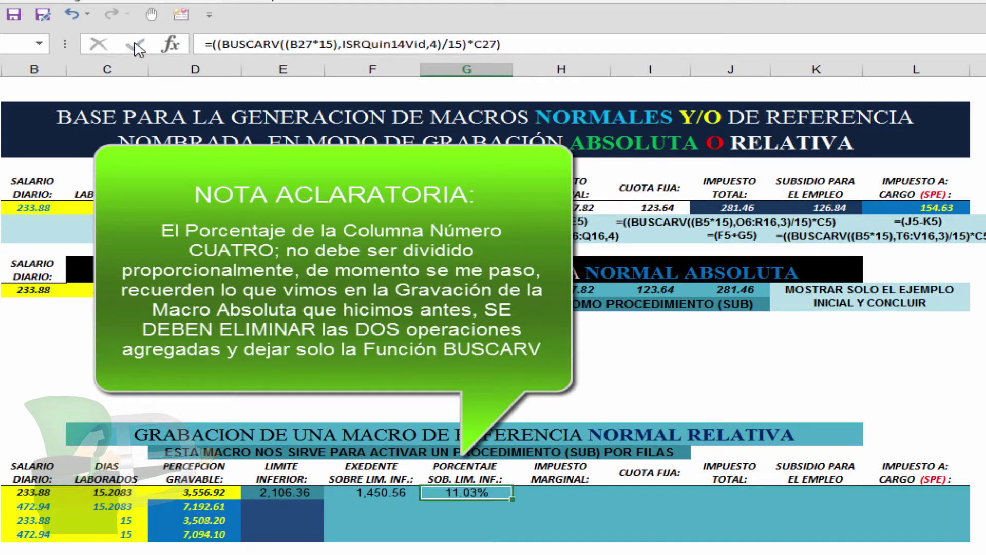
- Select cell H27, then switch to the Notepad guide and copy the formula =(F21*G21) from the RELATIVA section
click(557, 492)
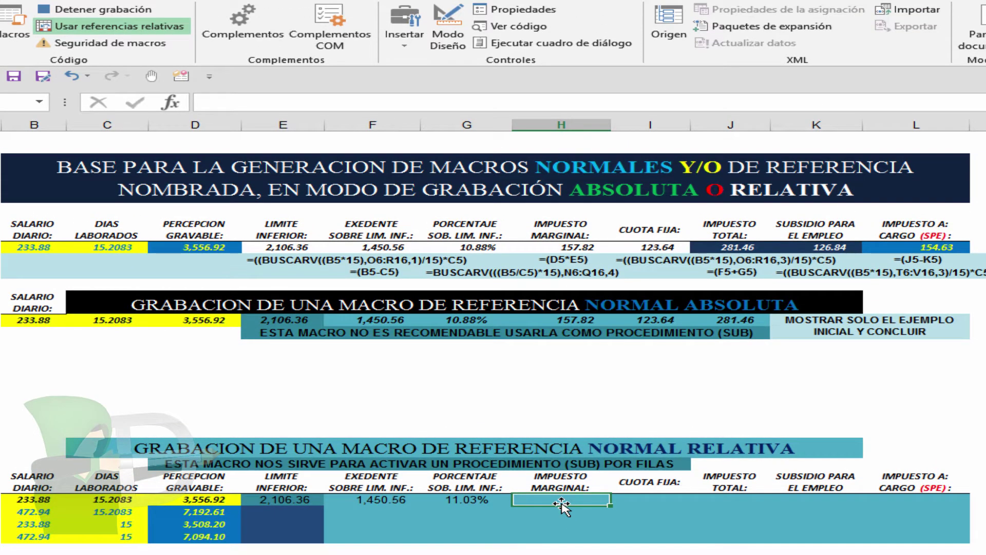
key(alt+Tab)
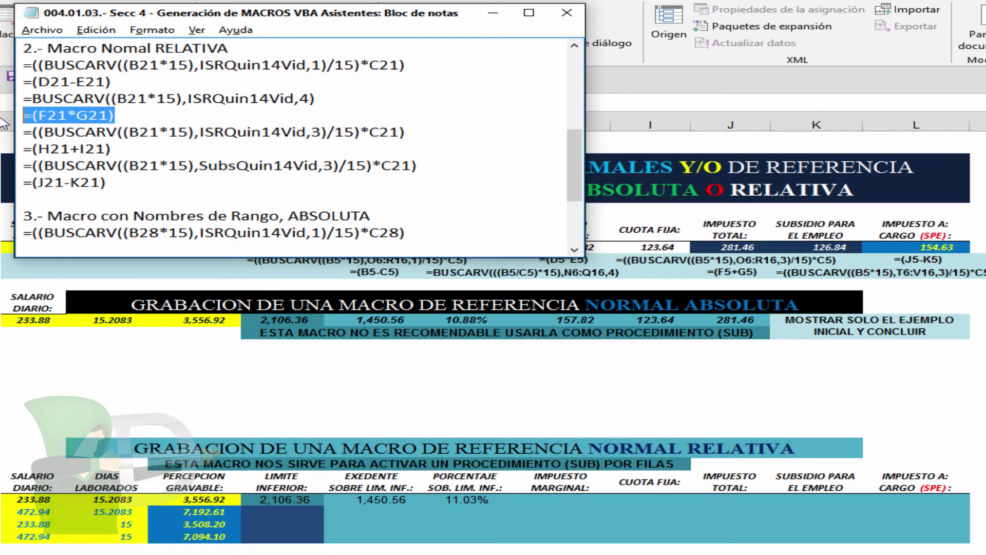
right_click(49, 120)
click(77, 161)
click(493, 14)
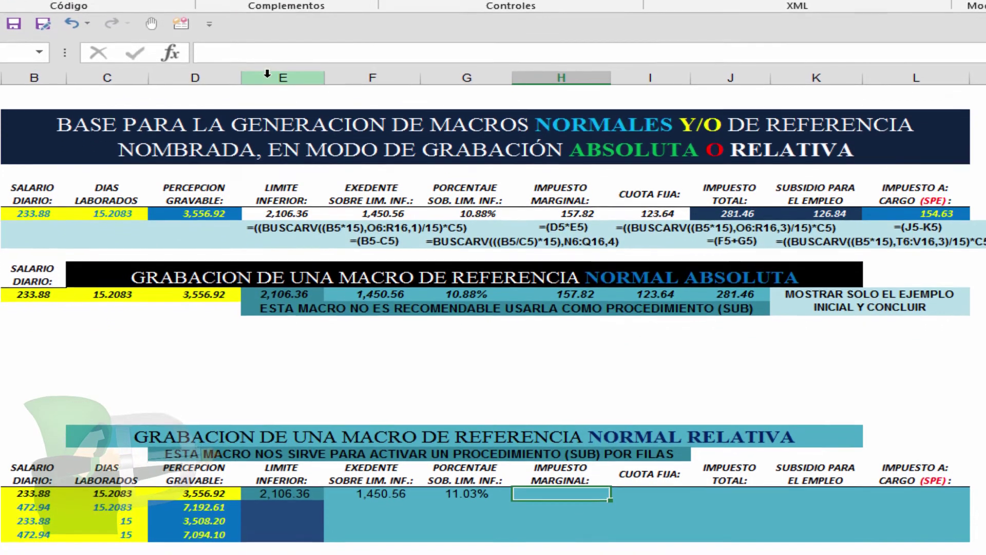
- In the Excel workbook, paste =(F21*G21) into H27, redirect its references to F27 and G27, and enter it
right_click(266, 106)
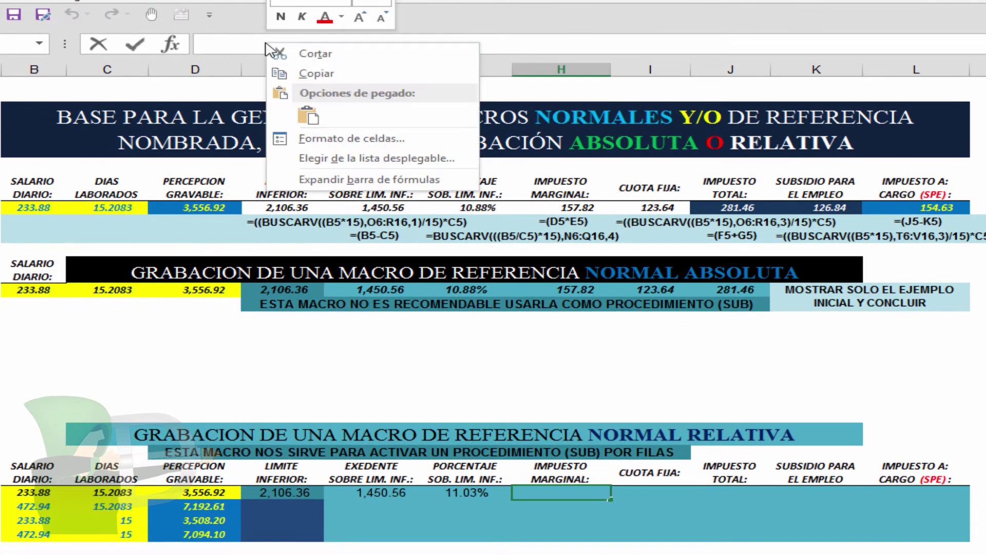
click(308, 116)
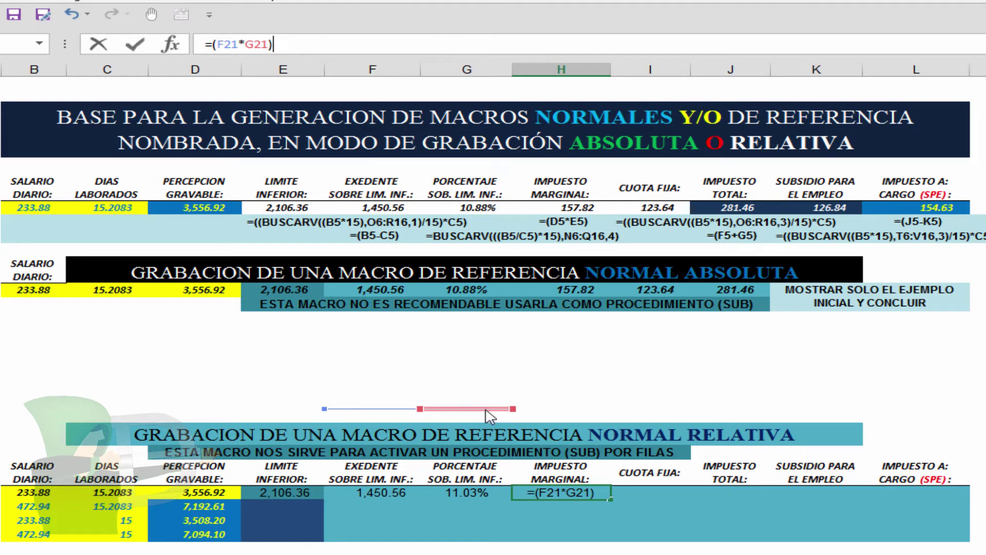
drag(487, 409, 467, 493)
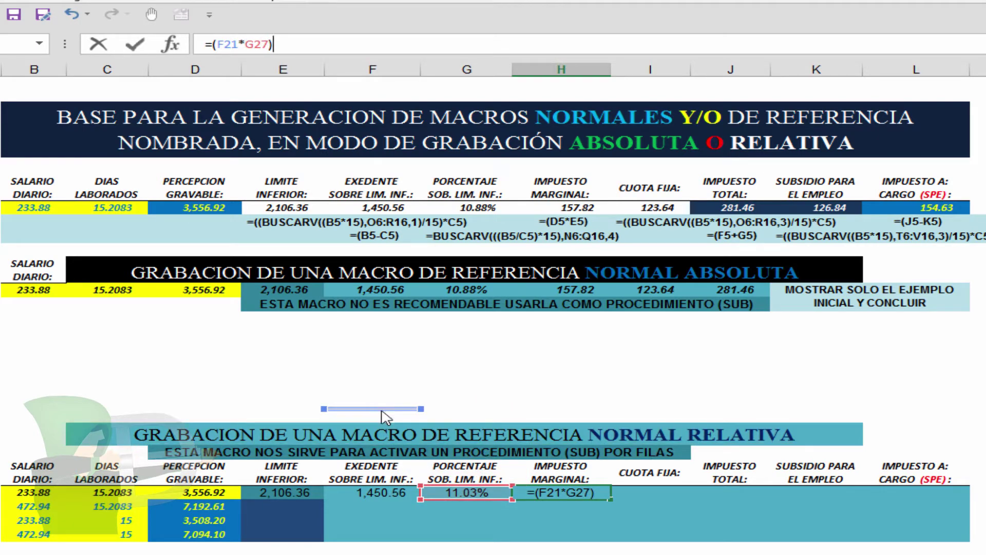
drag(381, 411, 381, 492)
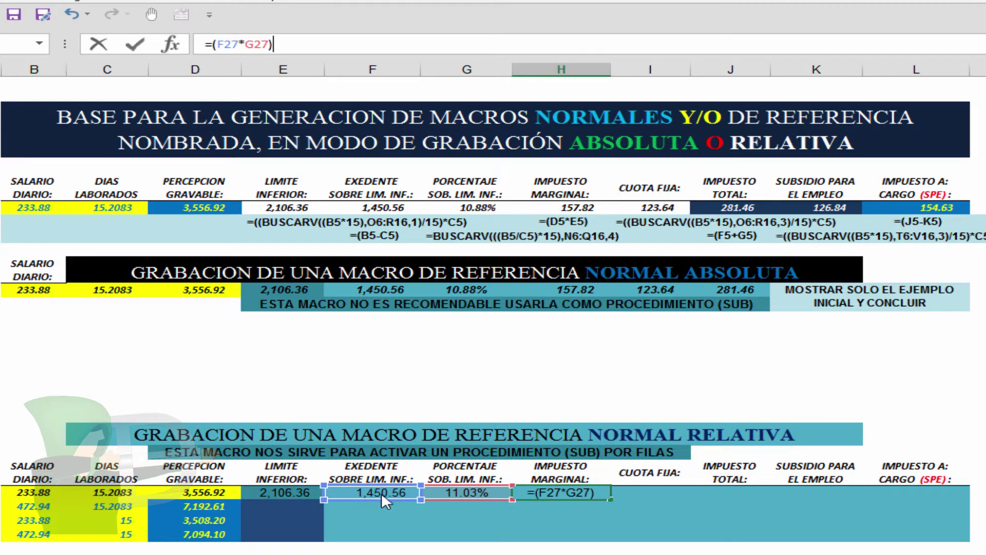
click(136, 45)
- Copy the BUSCARV formula from E27 again for use in the CUOTA FIJA column
click(638, 491)
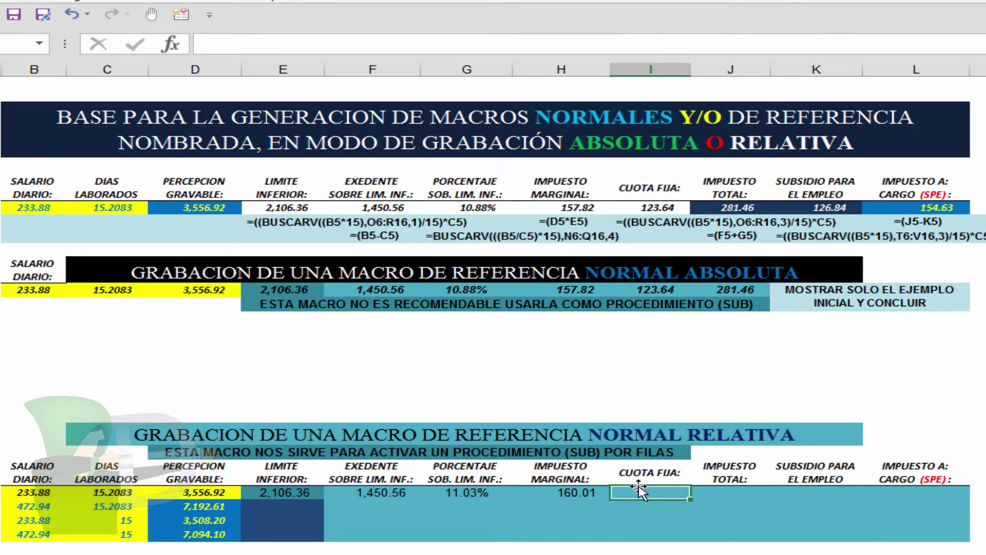
click(285, 492)
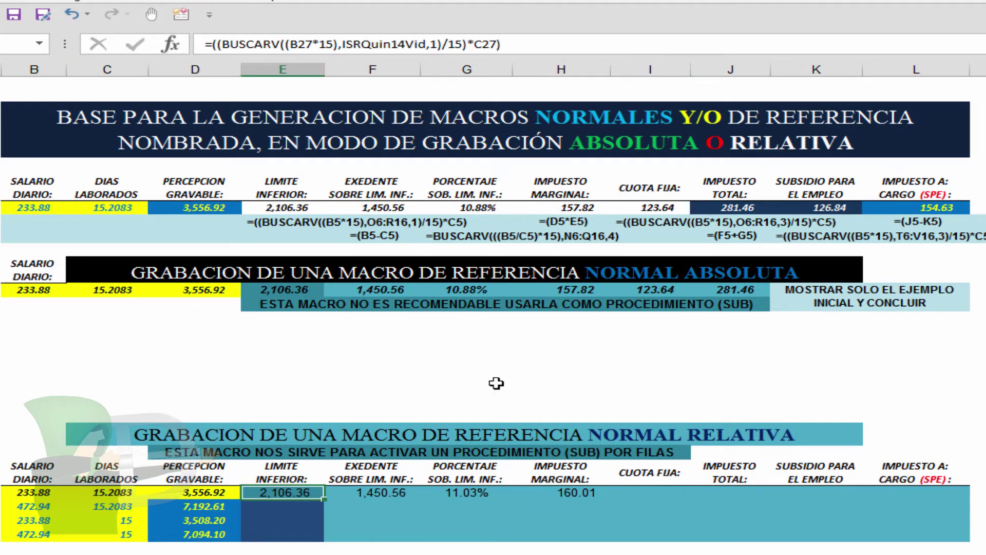
drag(519, 44, 207, 47)
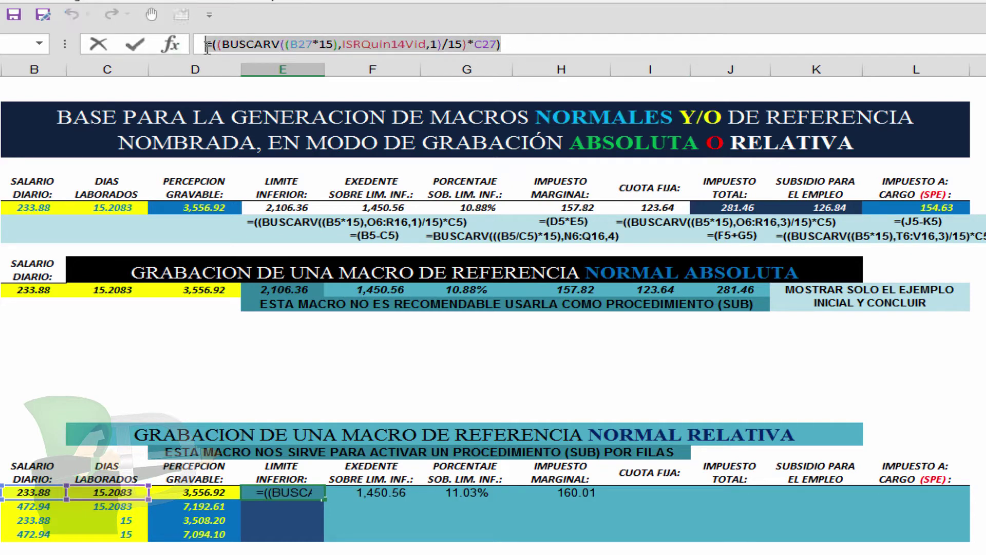
right_click(207, 46)
click(234, 75)
click(134, 45)
- Paste the copied BUSCARV formula into I27, set its column index to 3, and enter it
click(649, 491)
right_click(424, 45)
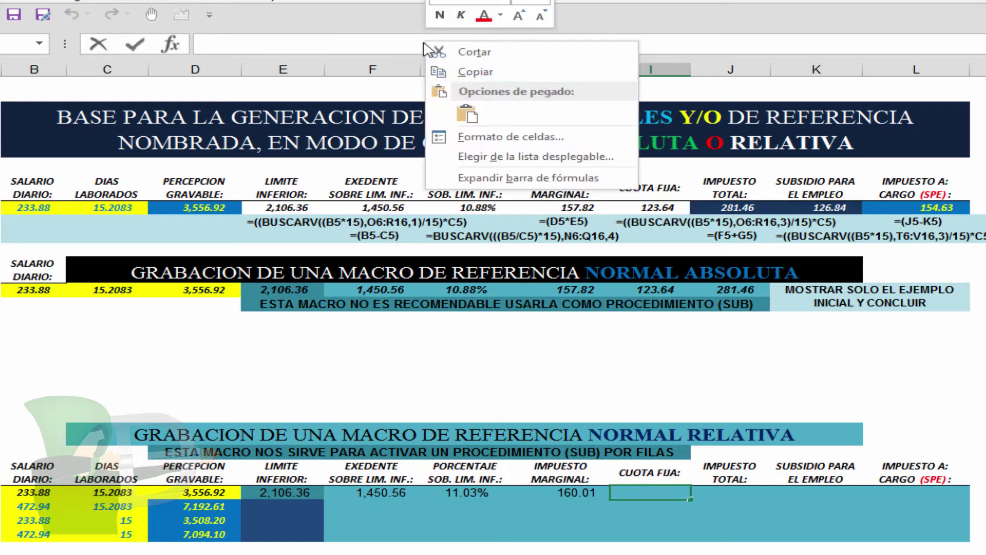
click(467, 114)
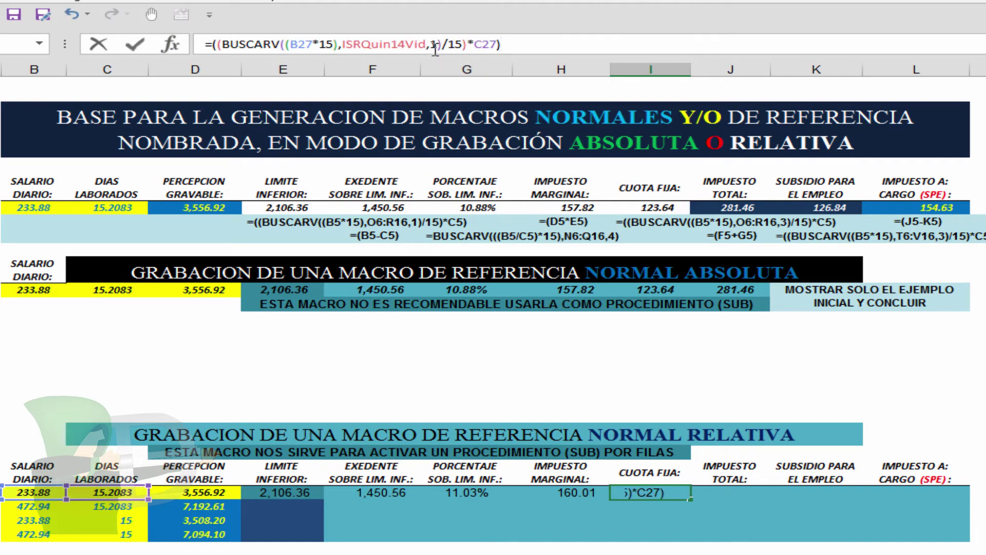
double_click(435, 44)
text(3)
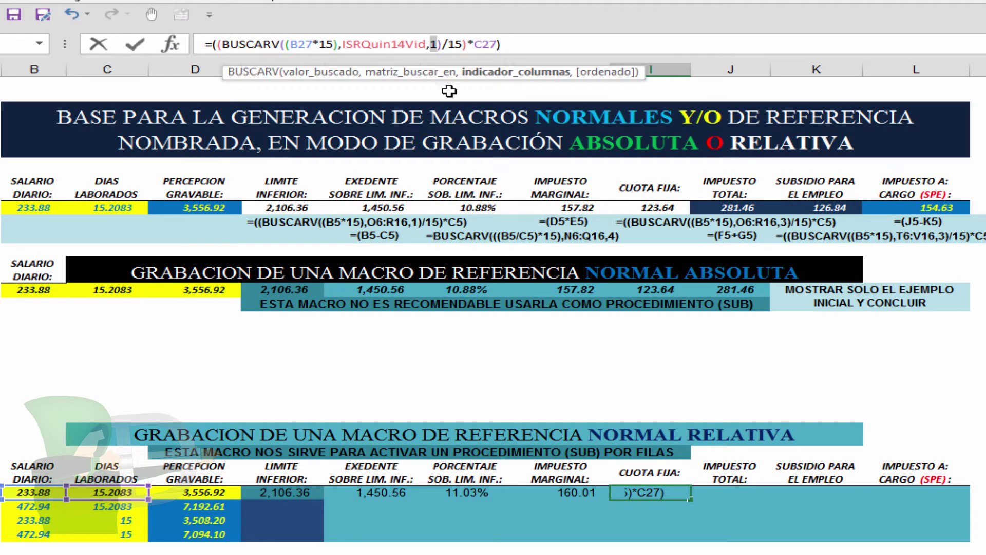
click(135, 45)
- Enter the formula =(H27+I27) in cell J27 for the IMPUESTO TOTAL
click(733, 493)
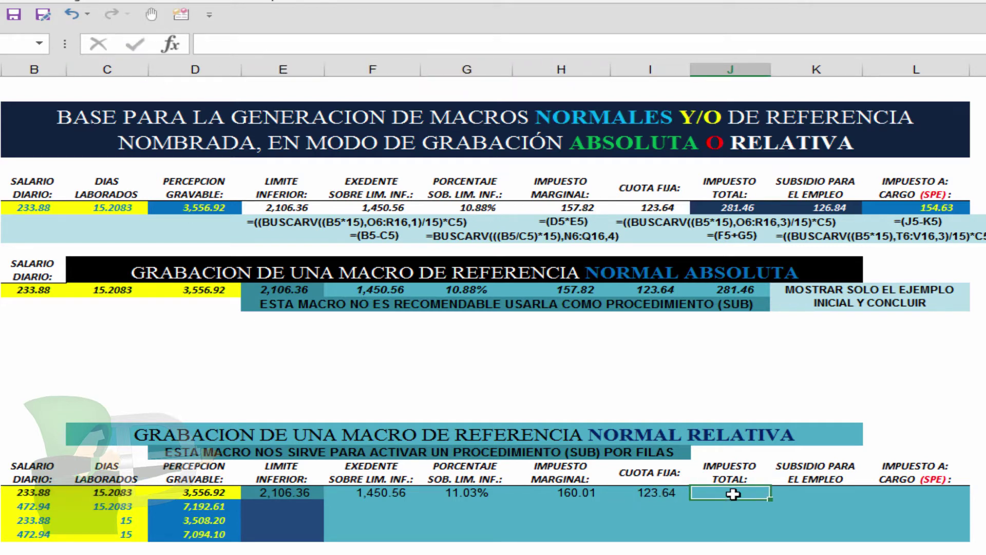
text(=)
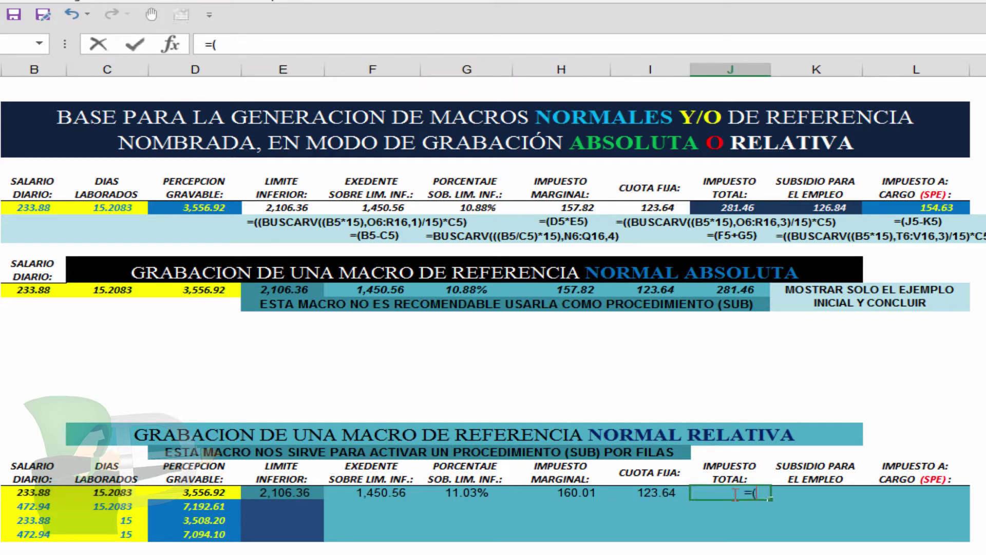
text(()
key(Left)
key(Left)
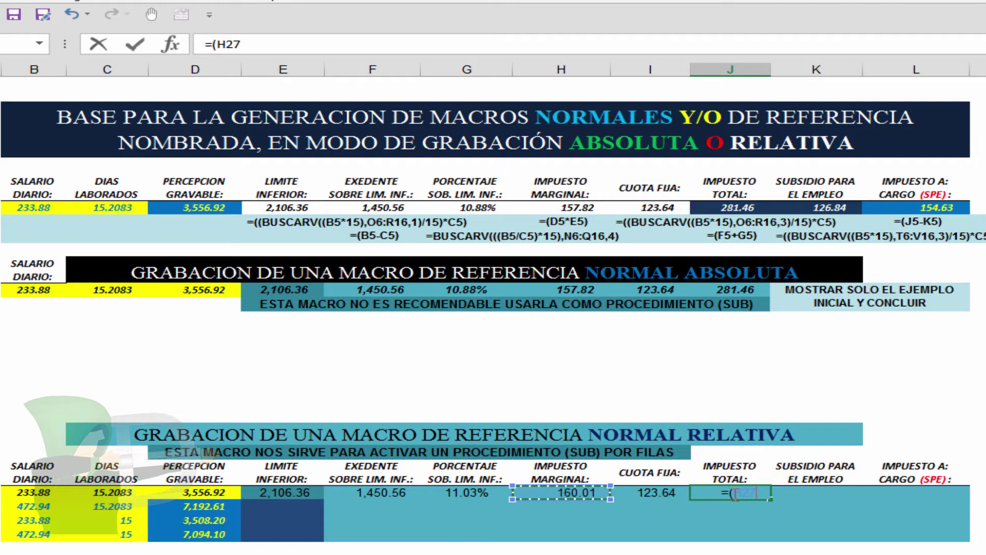
text(+)
key(Left)
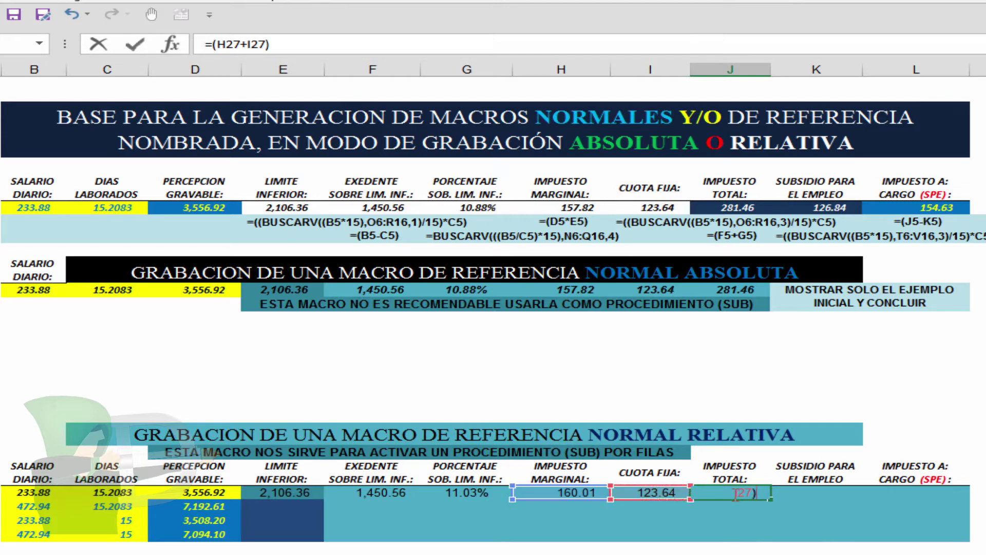
key(ctrl+Return)
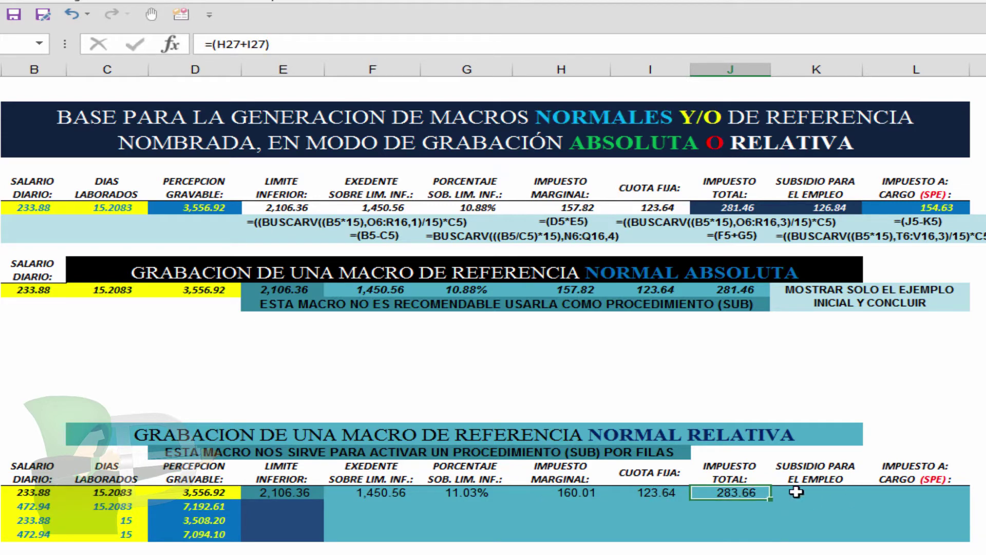
click(796, 492)
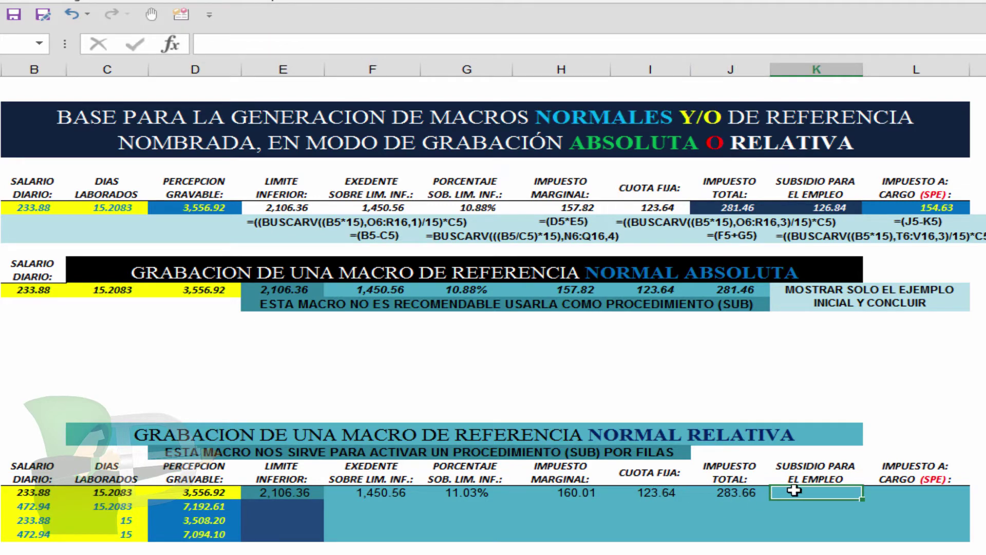
click(290, 492)
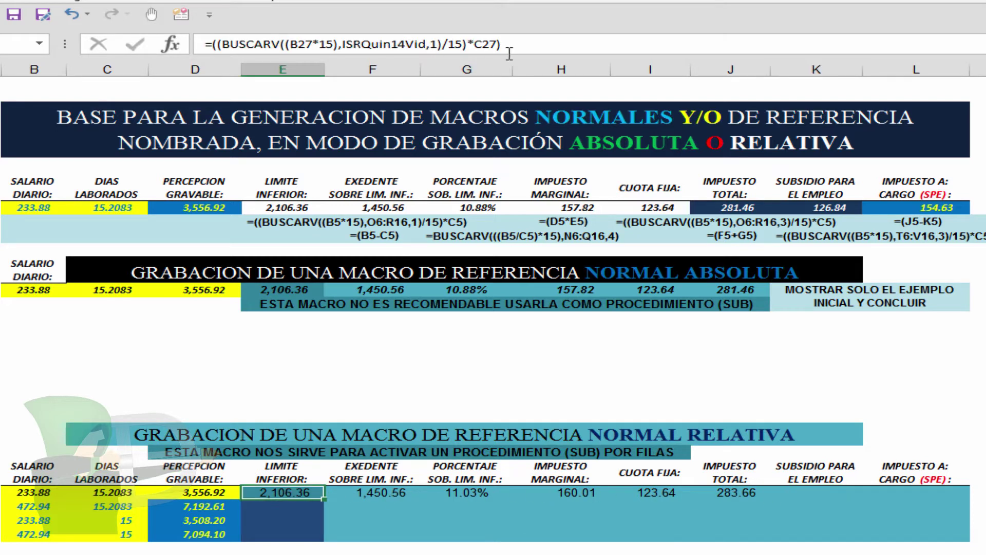
drag(533, 41, 290, 44)
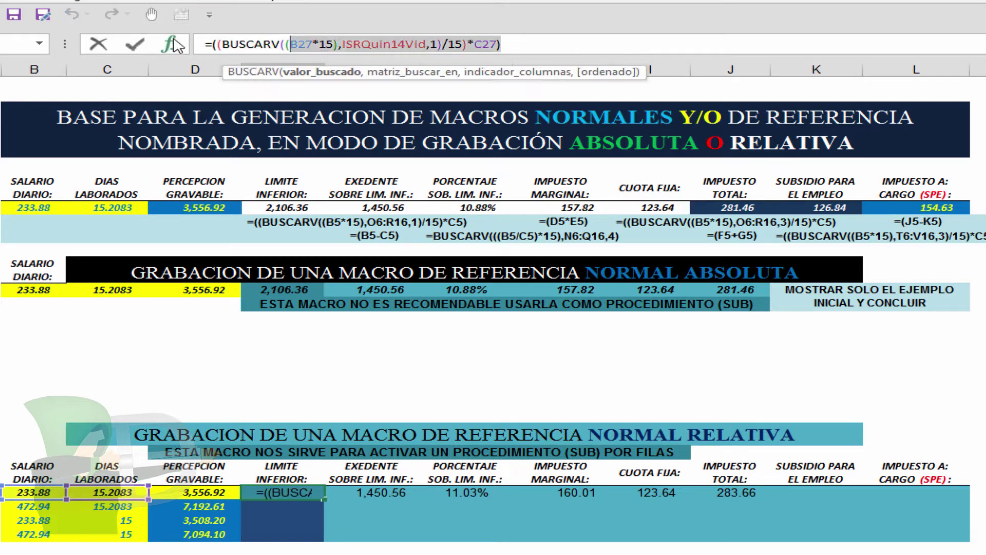
click(98, 44)
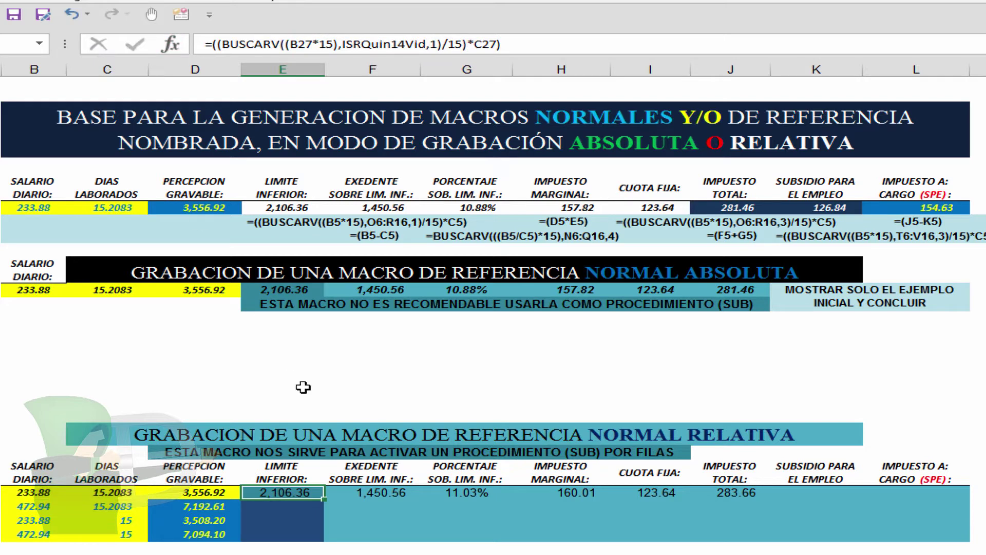
- Copy the BUSCARV formula from I27 for use in the SUBSIDIO PARA EL EMPLEO column
click(648, 493)
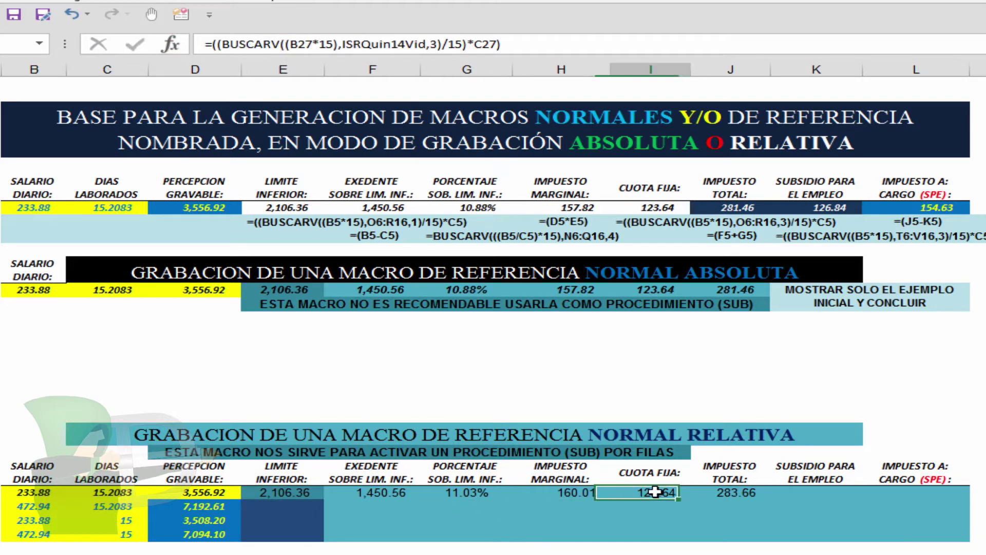
click(450, 41)
key(Home)
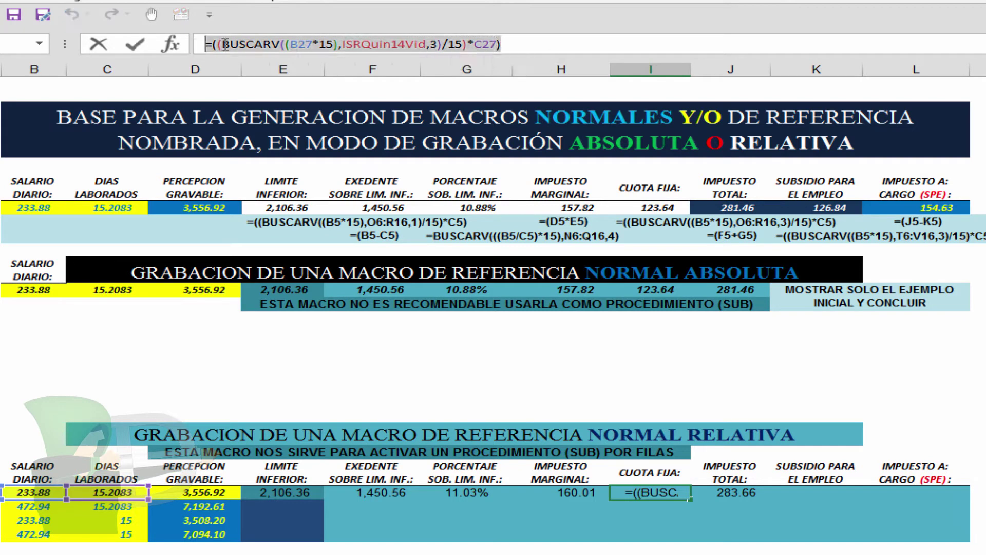
right_click(224, 45)
click(231, 75)
click(134, 45)
- Paste the copied BUSCARV formula into K27 under SUBSIDIO PARA EL EMPLEO
click(814, 493)
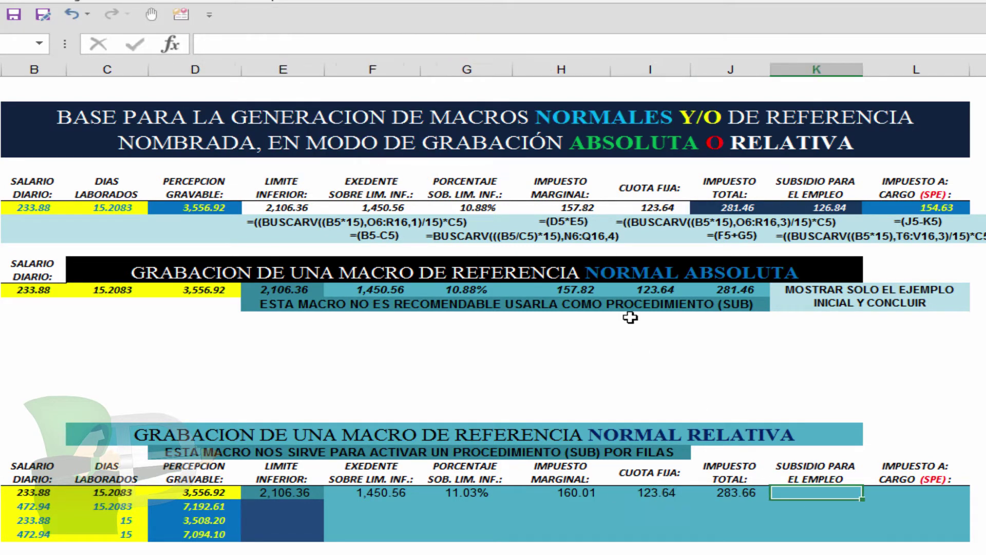
click(287, 44)
right_click(287, 44)
click(327, 112)
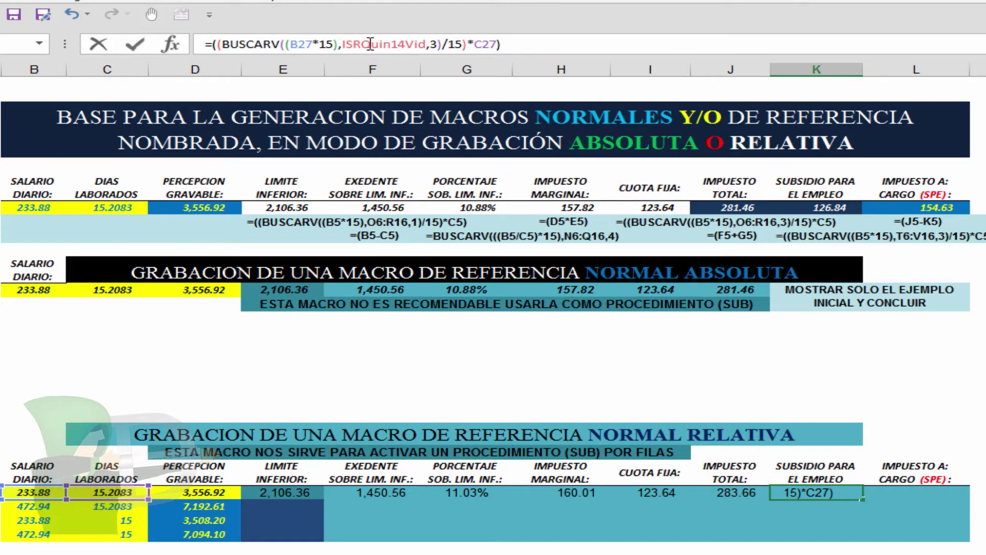
- Replace ISRQuin14Vid in the K27 formula with the subsidy table range SubsQuin14Vid, keep column index 3, and enter it
double_click(370, 44)
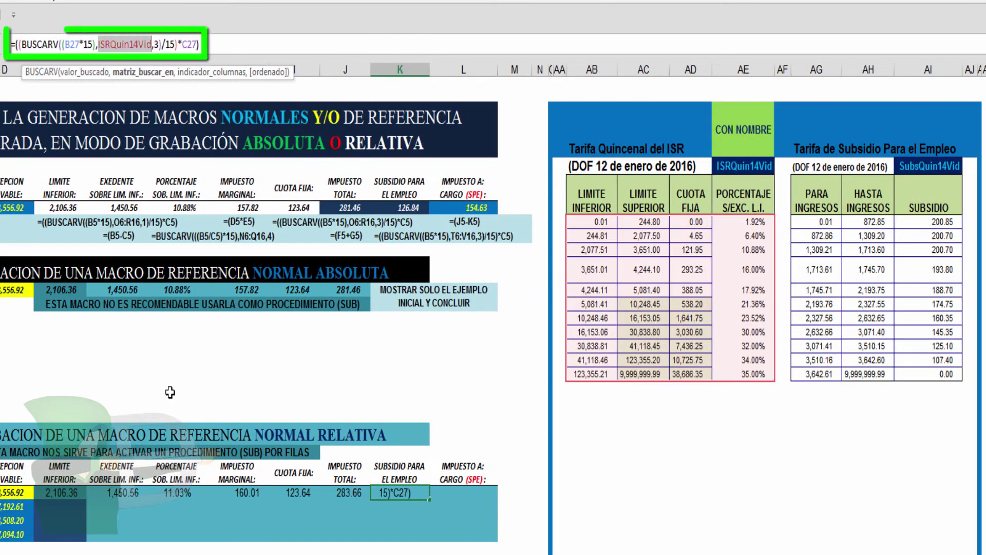
key(Delete)
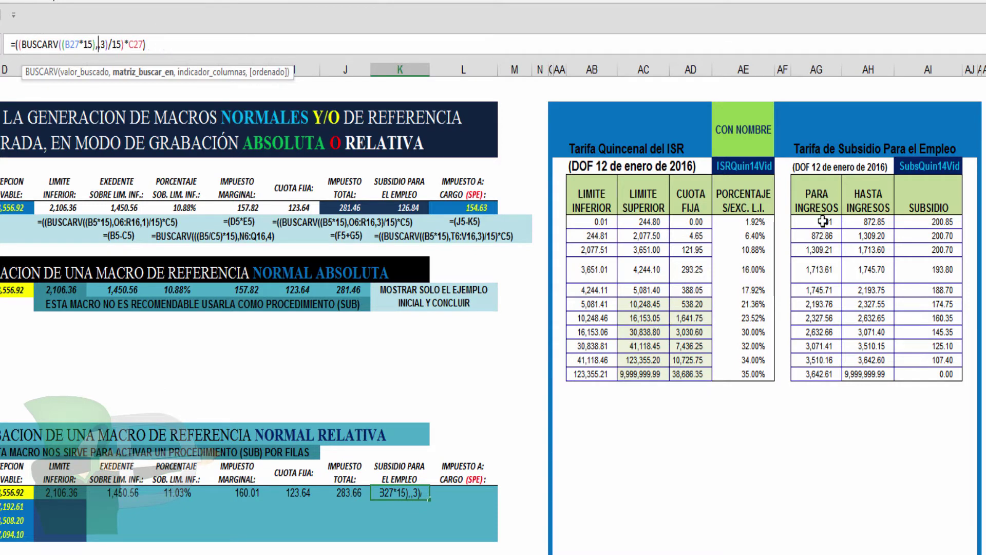
drag(823, 221, 918, 374)
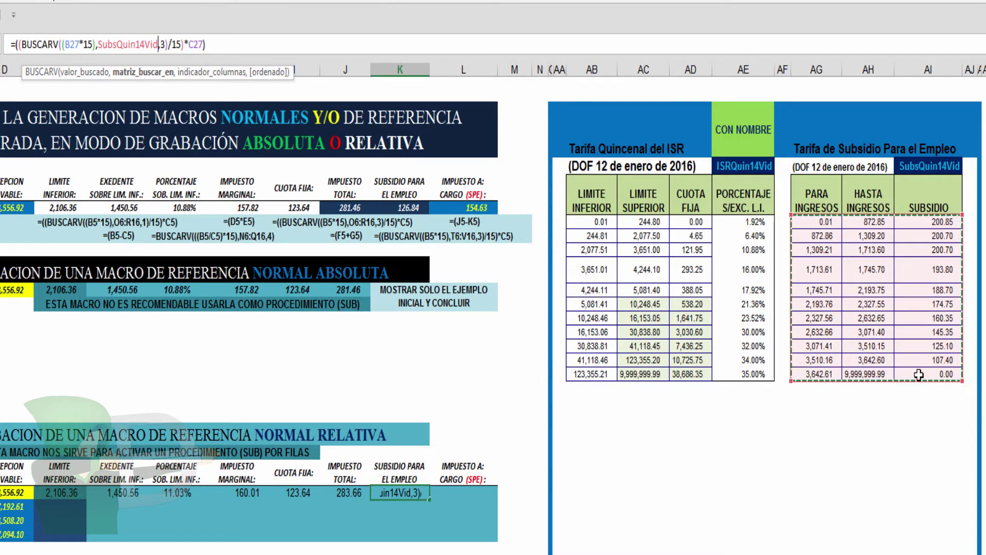
double_click(140, 45)
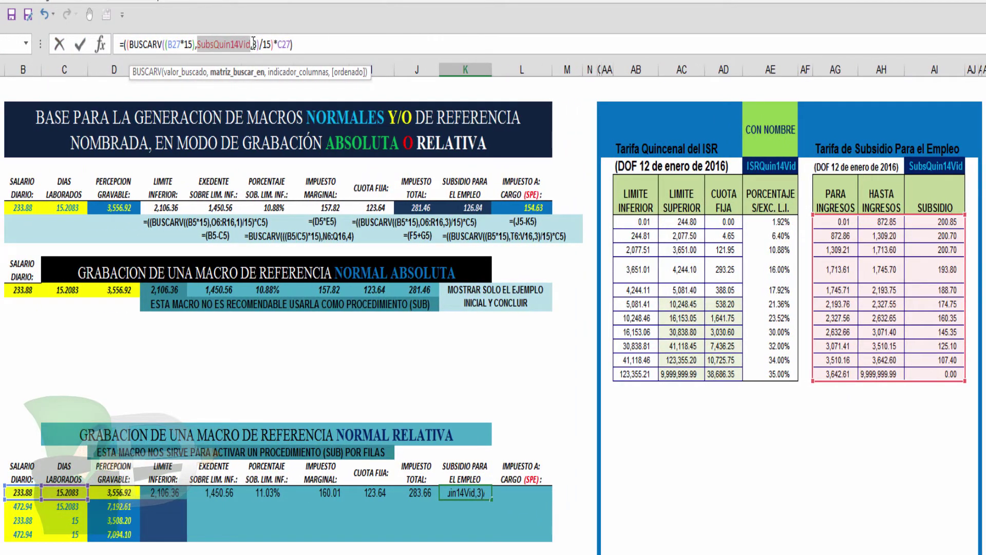
click(254, 43)
double_click(255, 44)
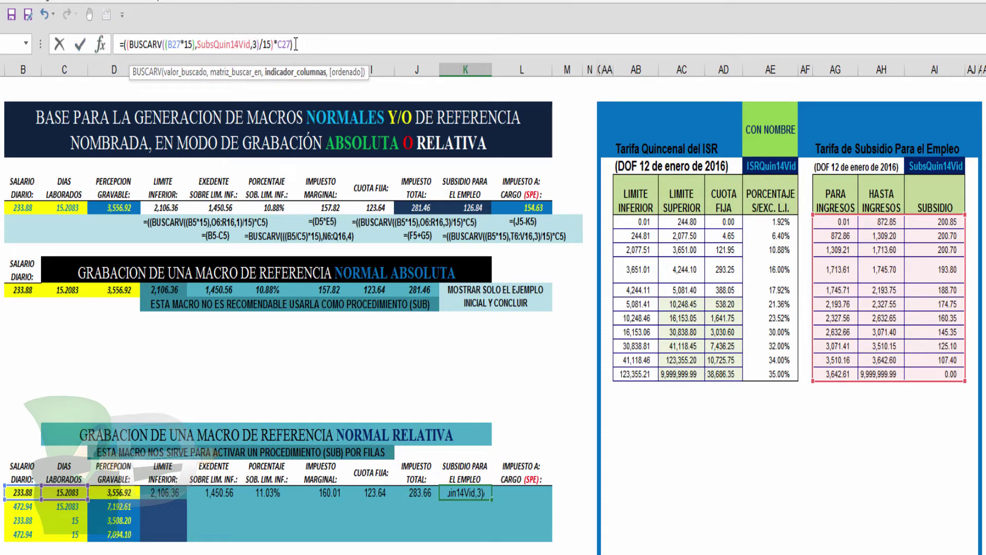
drag(296, 44, 118, 45)
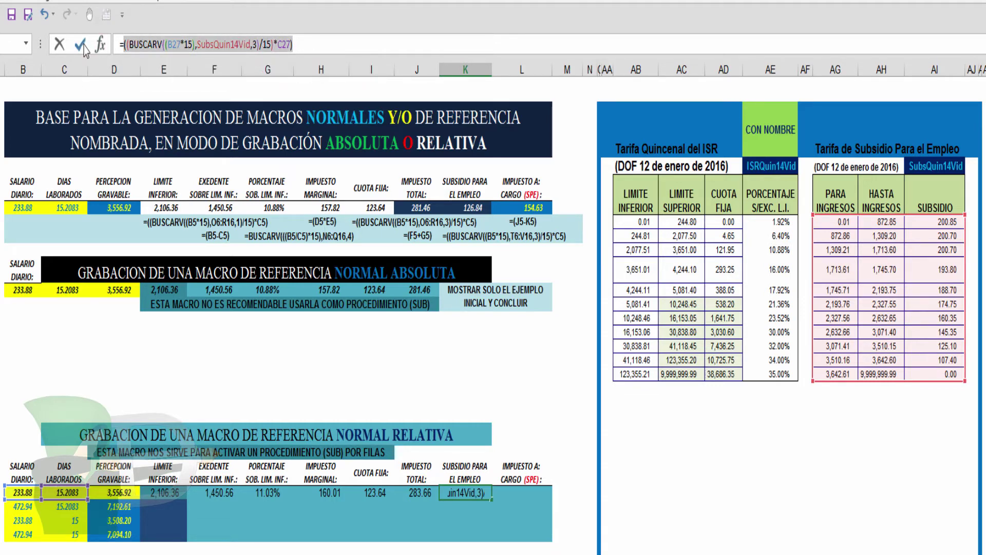
click(80, 45)
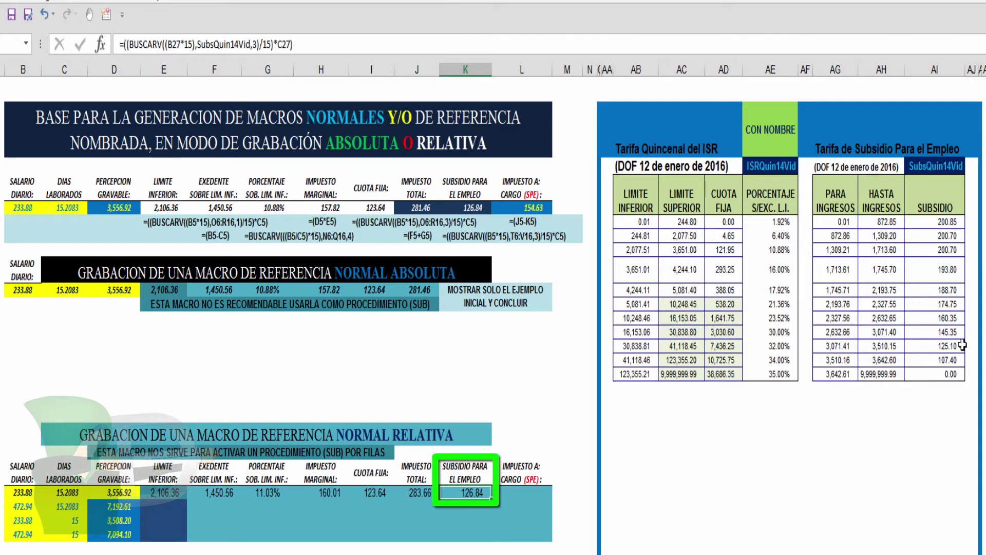
- Enter the formula =(J27-K27) in cell L27 for the IMPUESTO A CARGO (SPE)
click(125, 493)
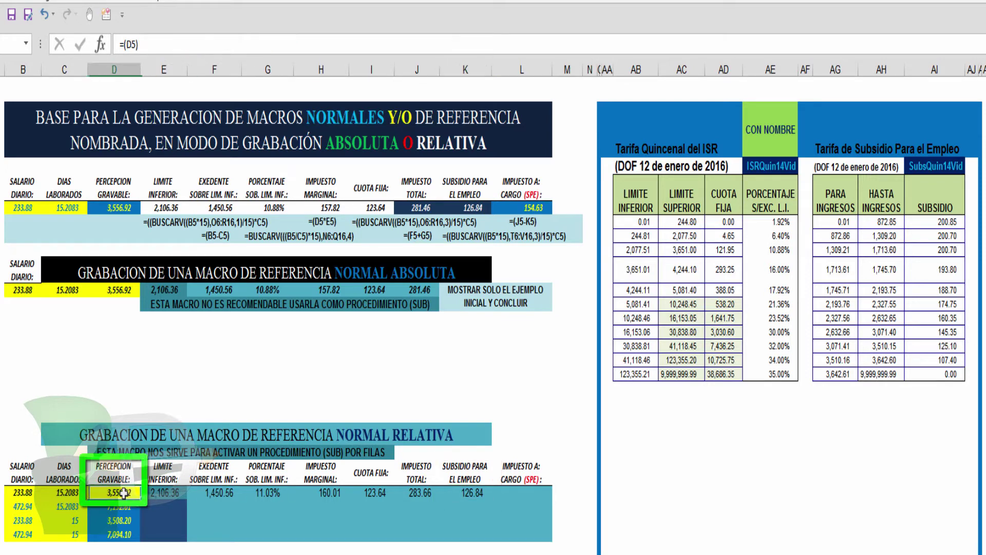
click(517, 494)
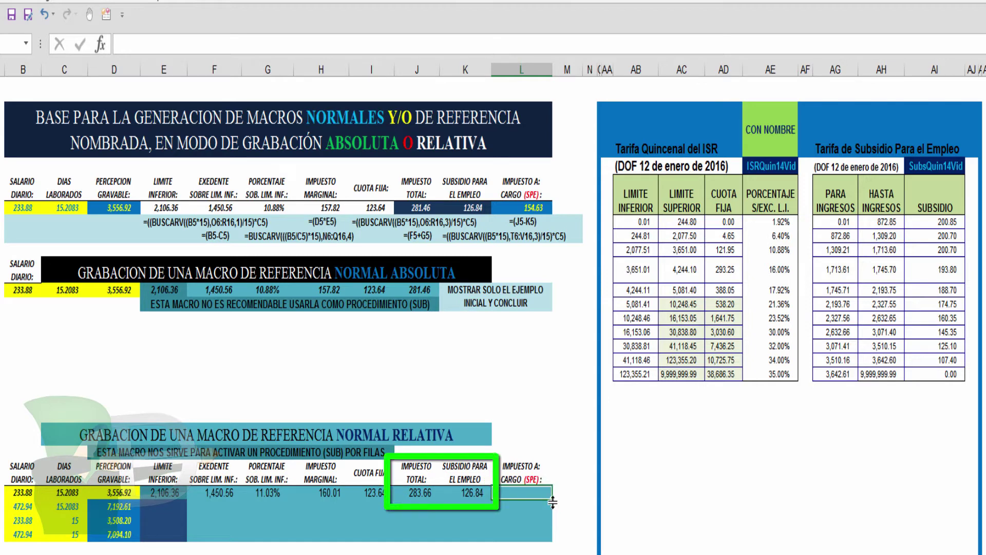
text(=)
key(Left)
key(Left)
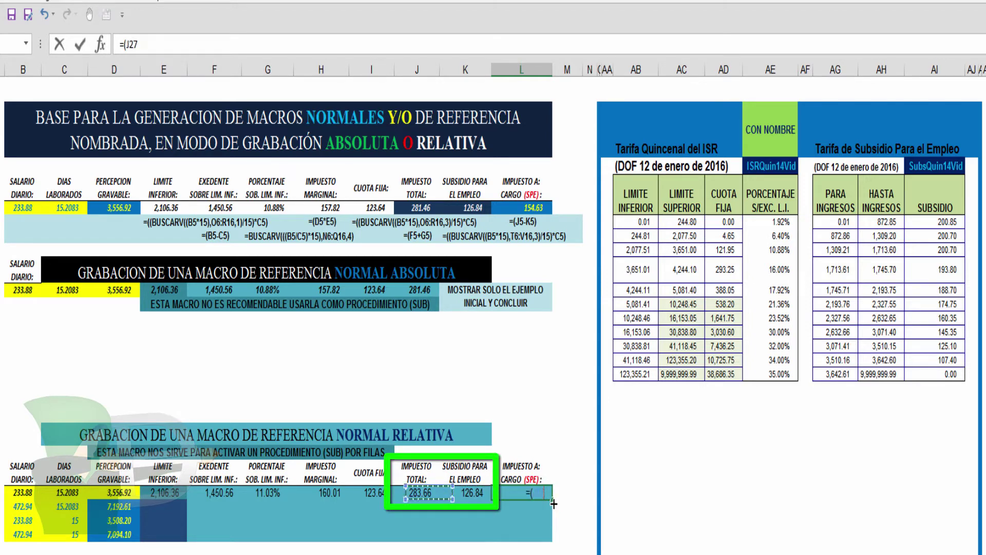
text(-)
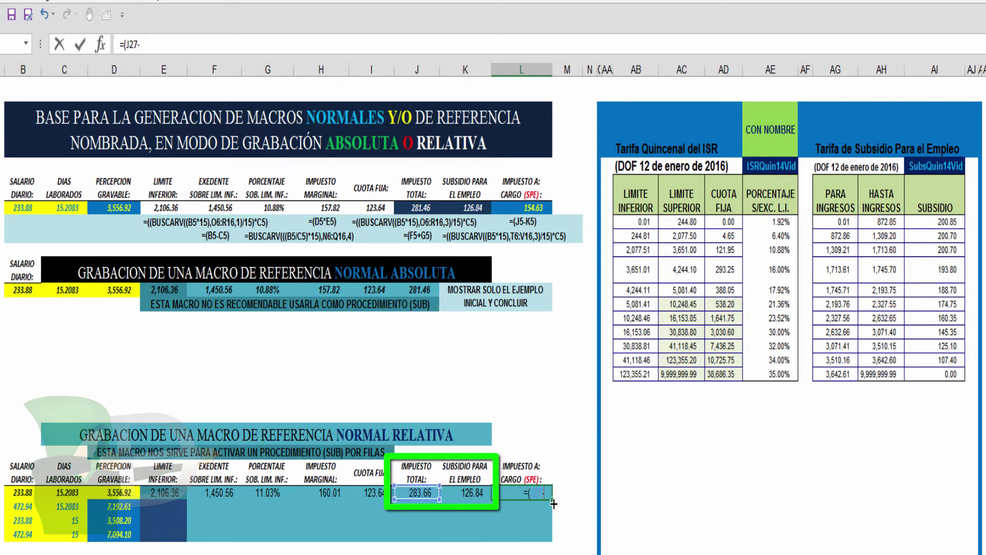
key(Left)
text())
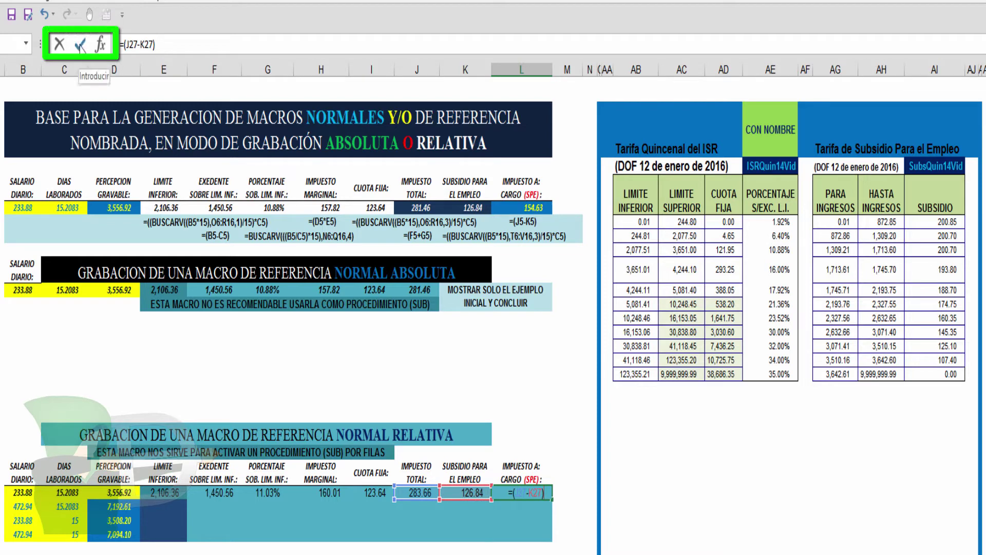
click(81, 45)
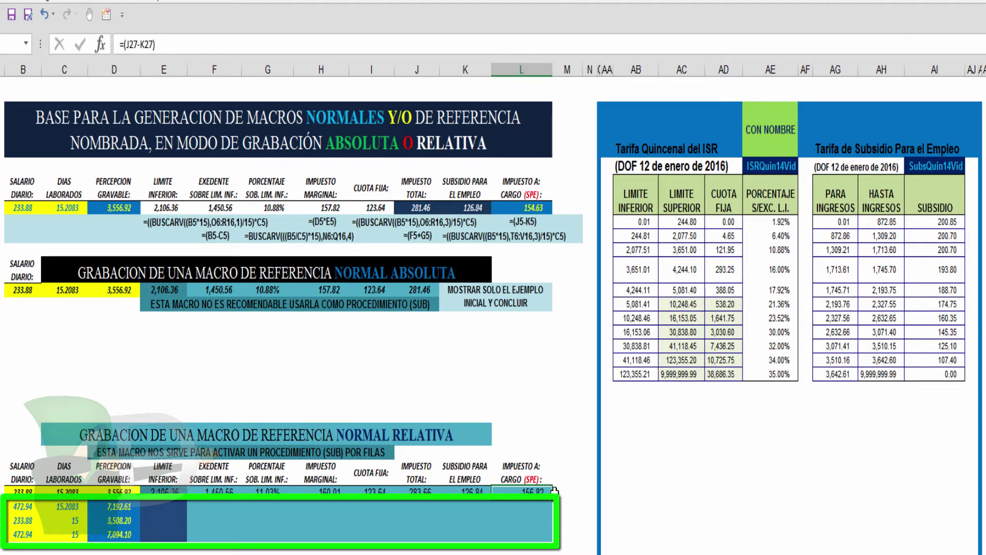
- Select E28 as the macro's closing cell position and stop the macro recording
click(162, 508)
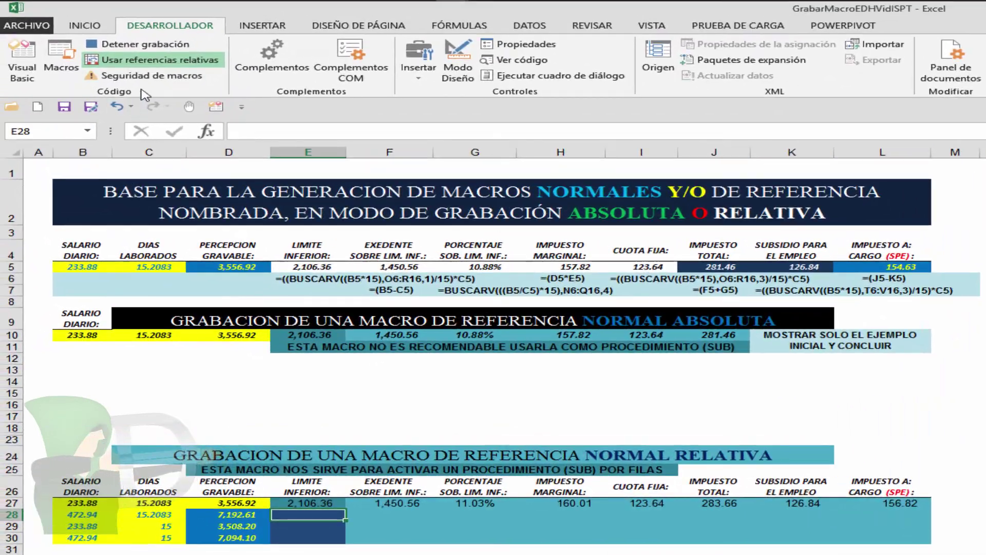
click(152, 45)
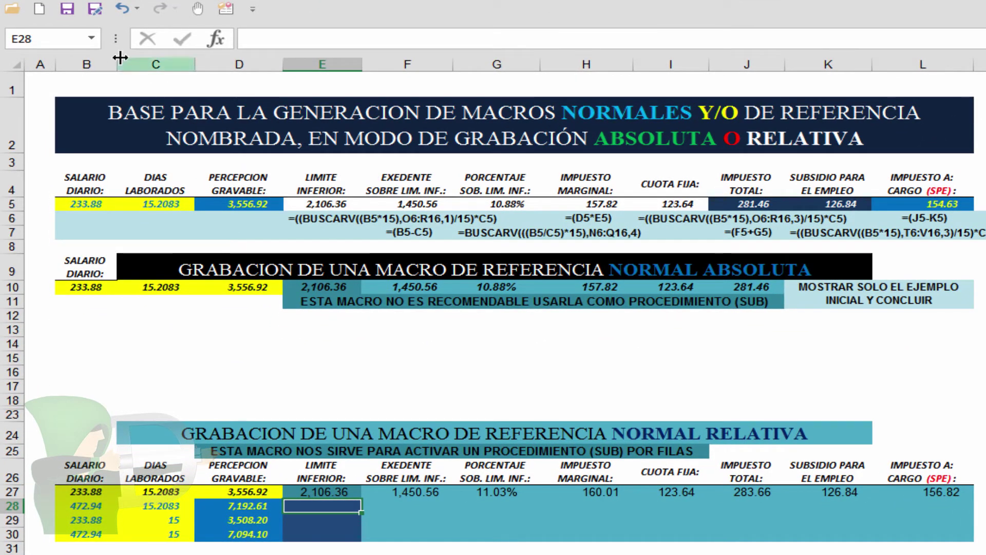
- Examine the recorded MacroNormRelat code in the Visual Basic editor, including its ISRQuin14Vid references, and return to the workbook
click(227, 9)
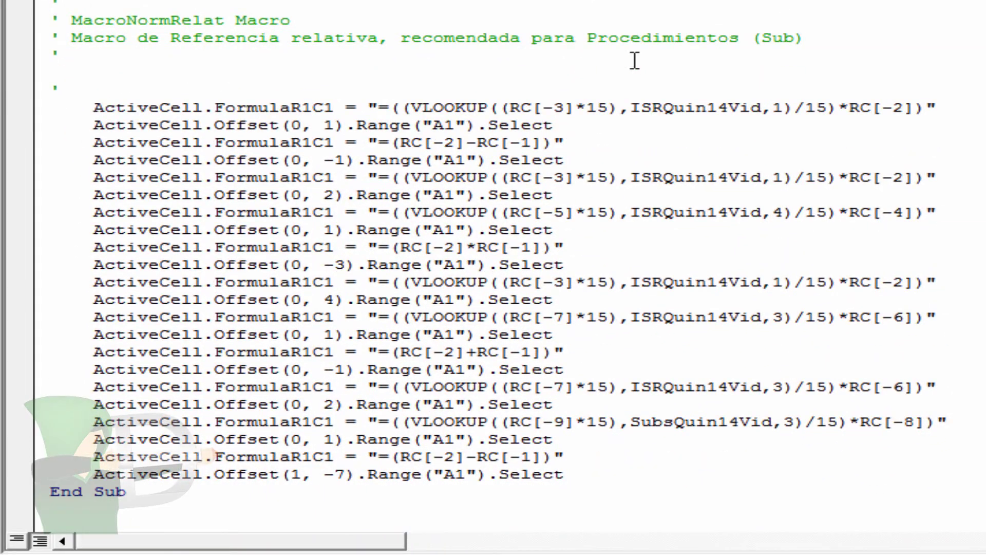
drag(565, 475, 126, 129)
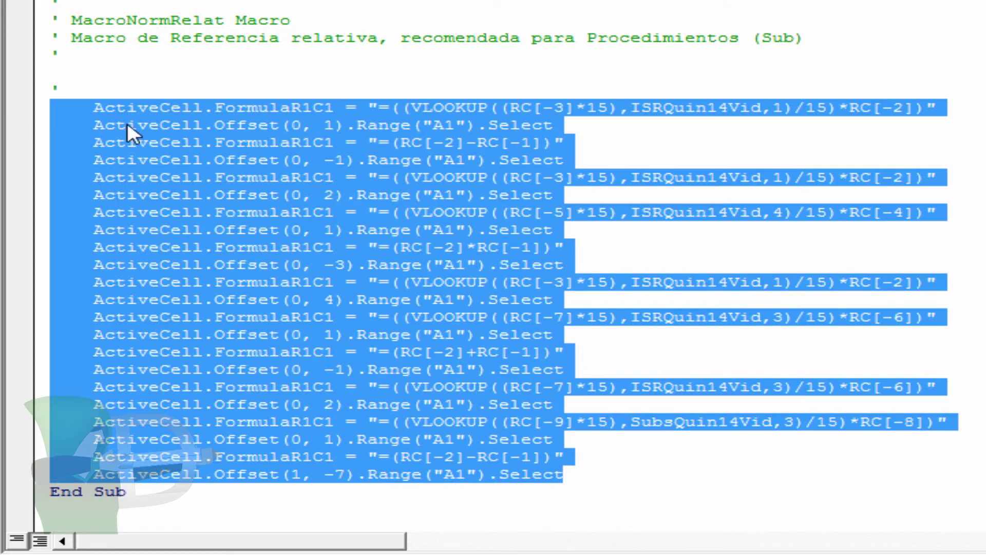
double_click(675, 108)
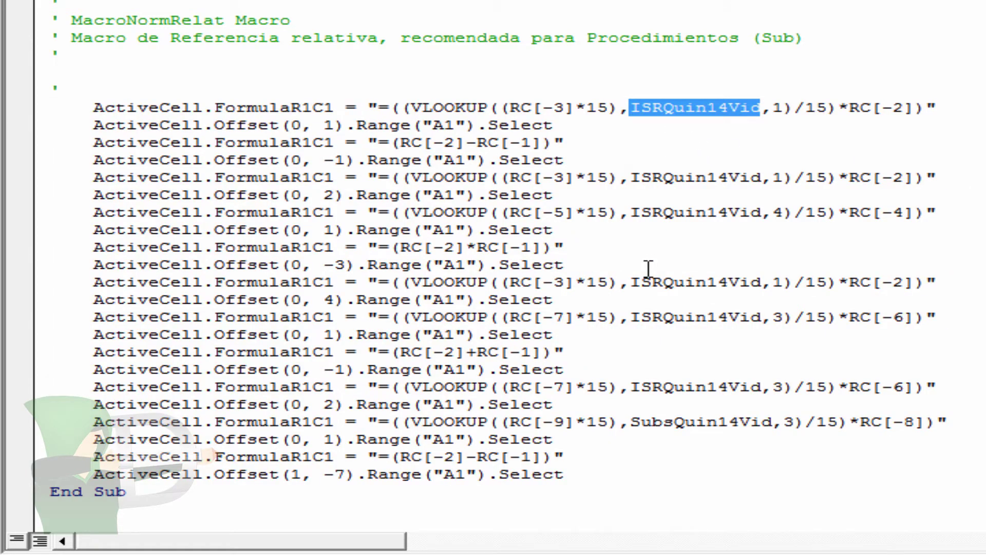
click(699, 109)
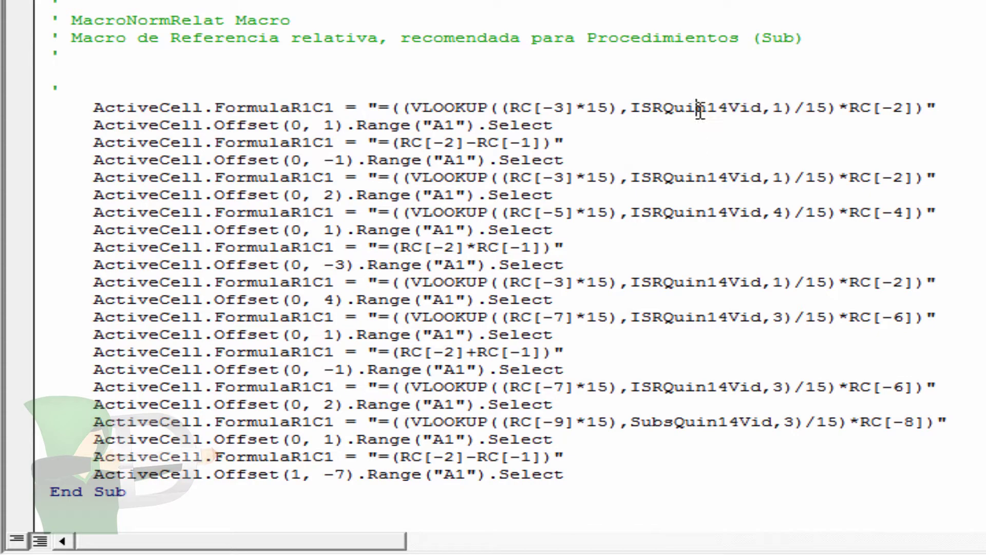
double_click(699, 109)
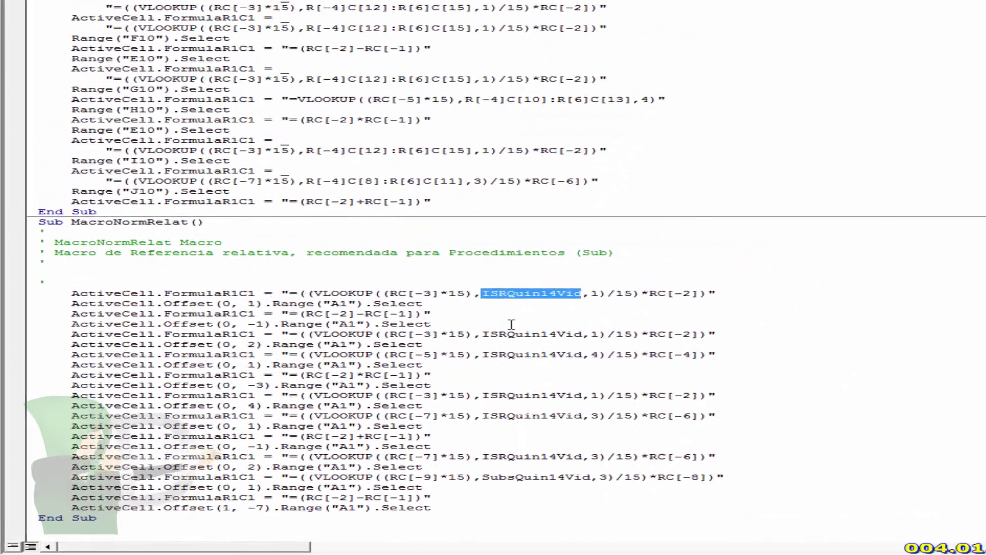
drag(300, 35, 512, 35)
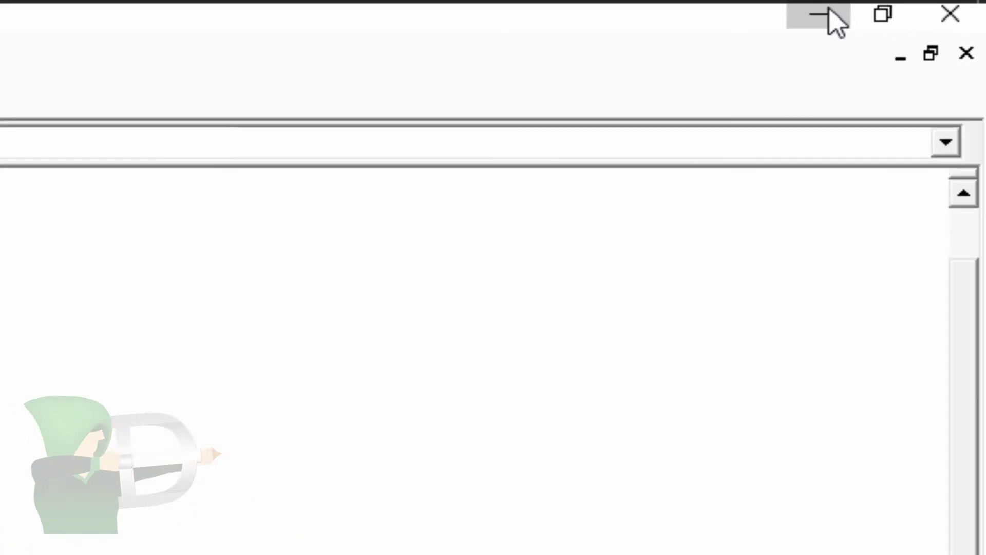
click(827, 17)
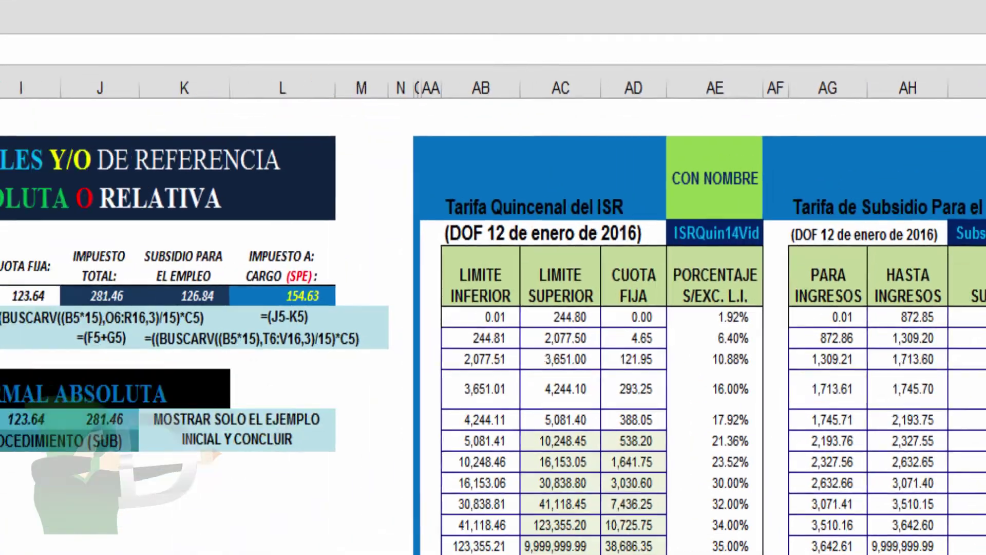
- Clear the calculated cells E27:L27 and select E27 as the macro's starting cell
drag(190, 538, 631, 541)
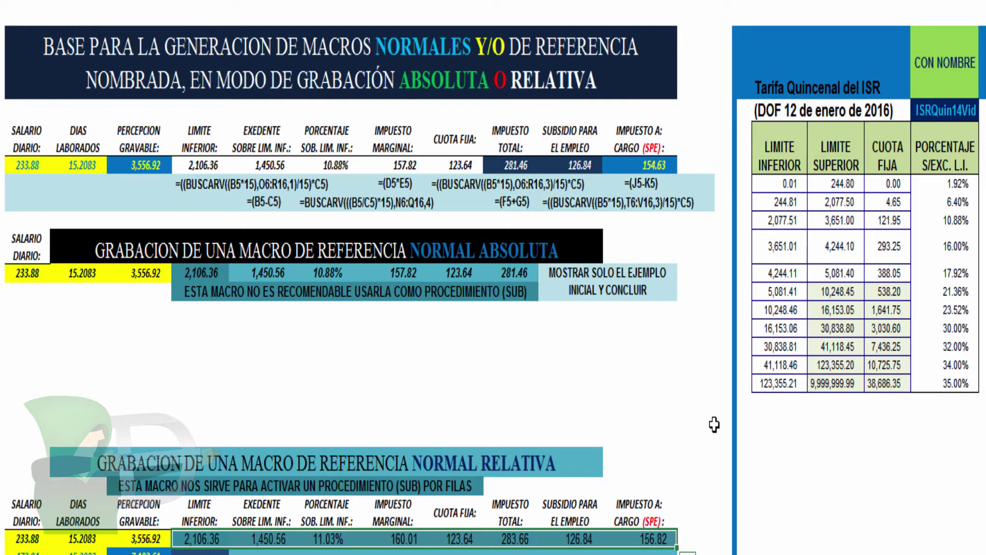
key(Delete)
click(188, 539)
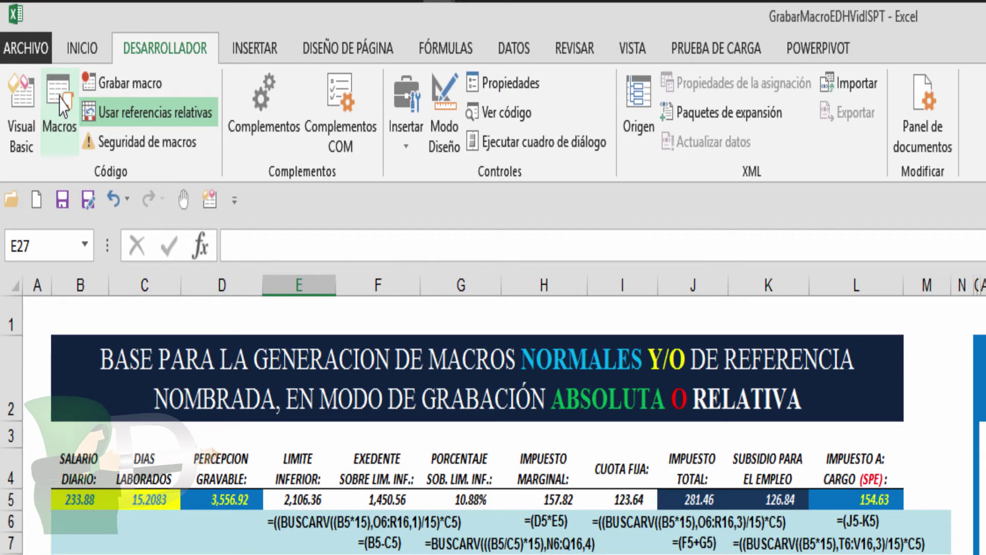
- Run the MacroNormRelat macro from cell E27
click(54, 130)
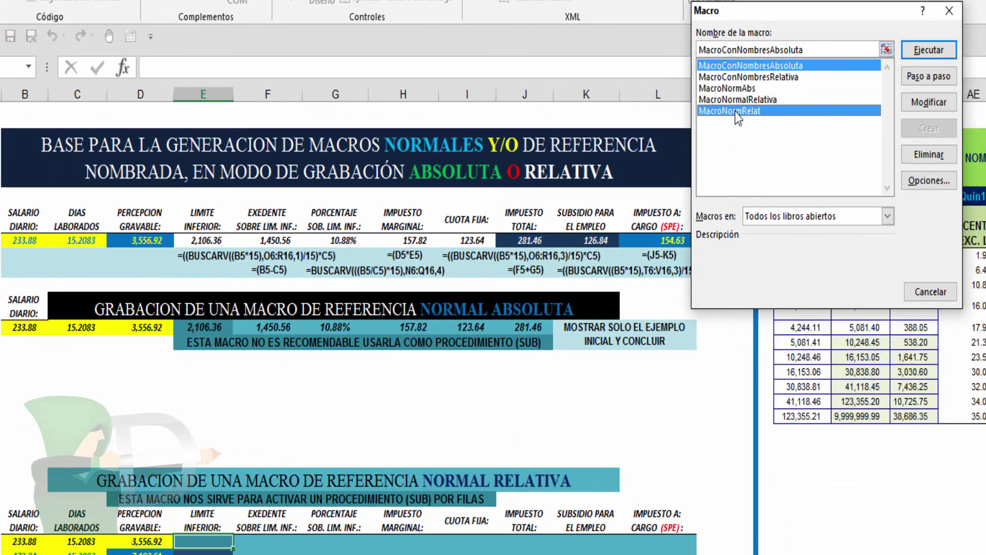
click(930, 285)
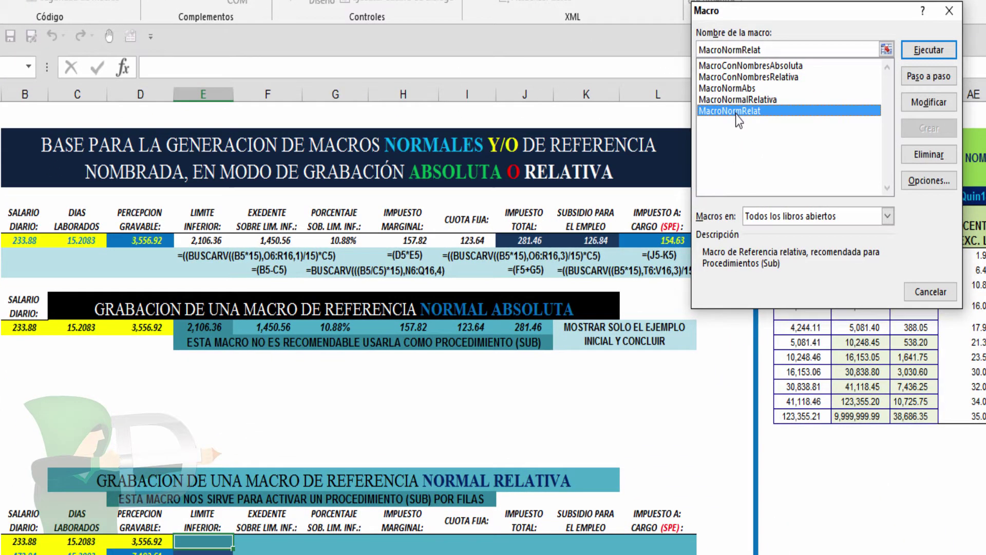
click(937, 53)
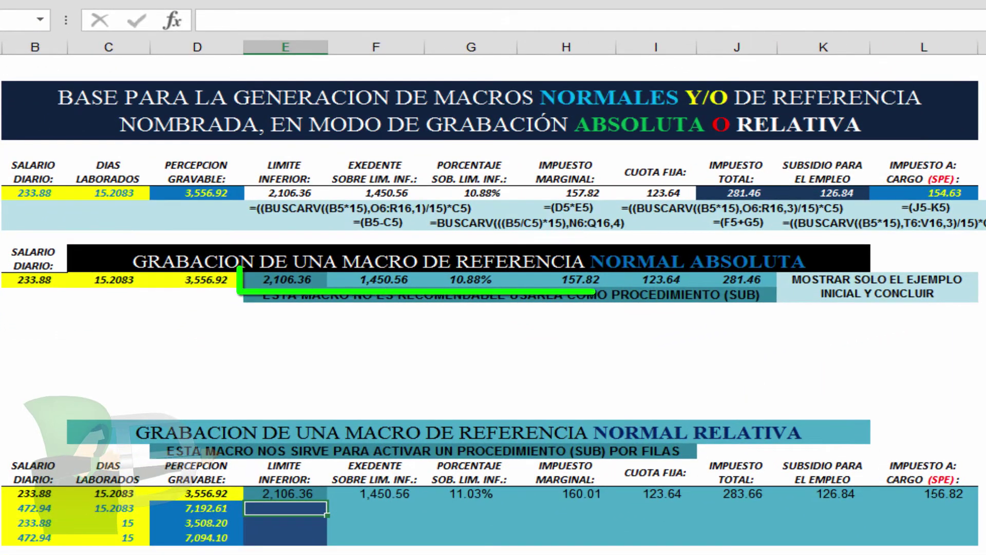
- Compare the absolute macro's results in row 10 with the relative macro's results in row 27
click(271, 278)
key(ctrl+shift+Right)
click(303, 494)
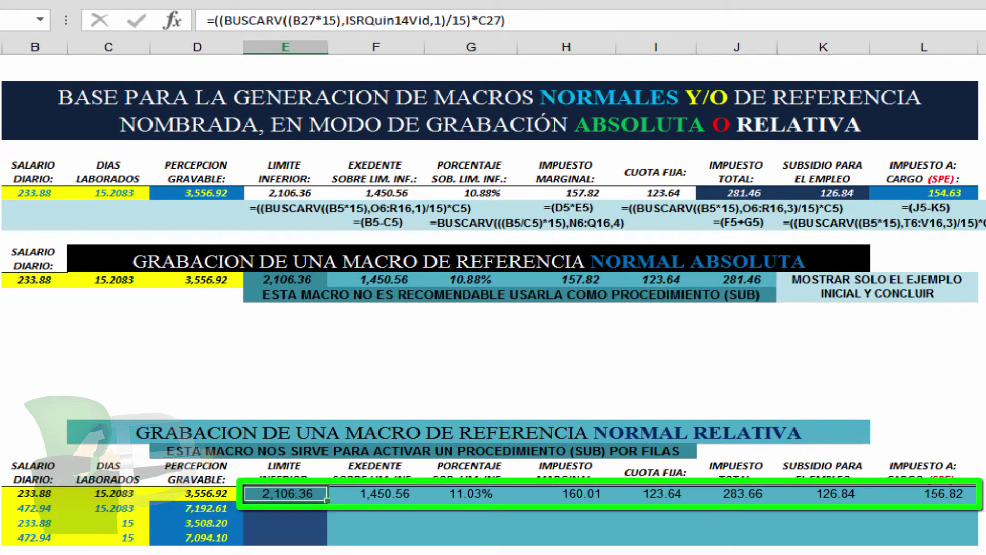
- Select the ISRQuin14Vid range, move it down to AB71:AE81, and check its range name
click(984, 208)
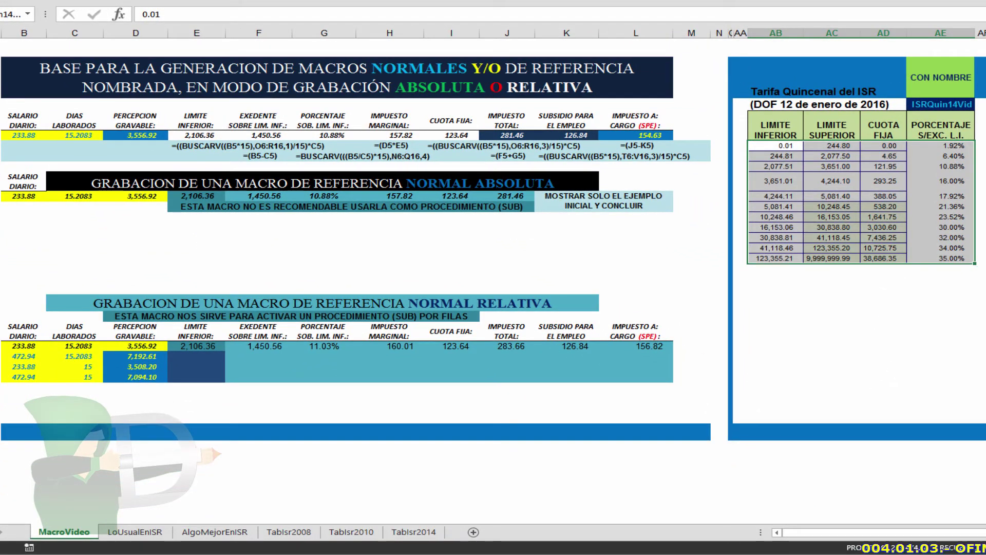
scroll(886, 211, down, 2)
drag(886, 204, 906, 503)
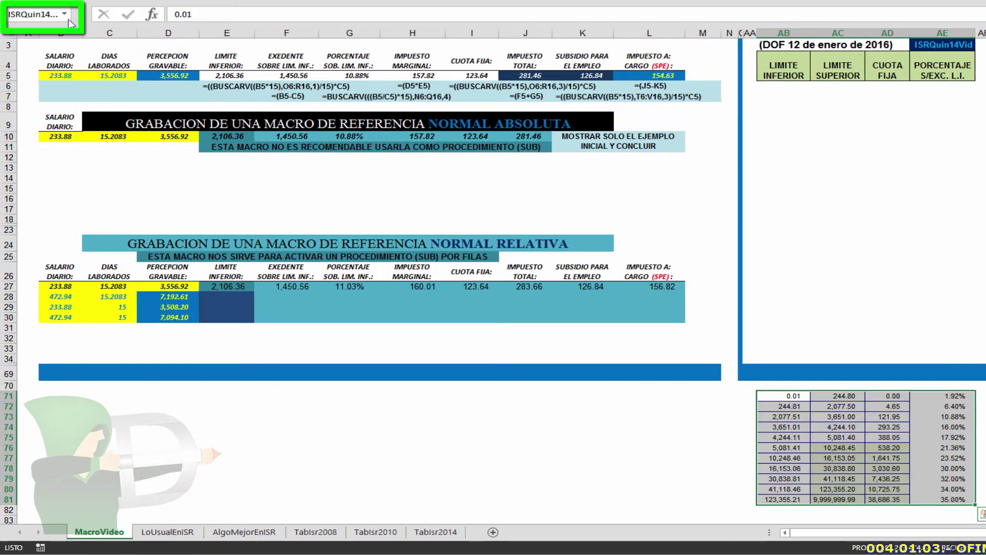
click(68, 19)
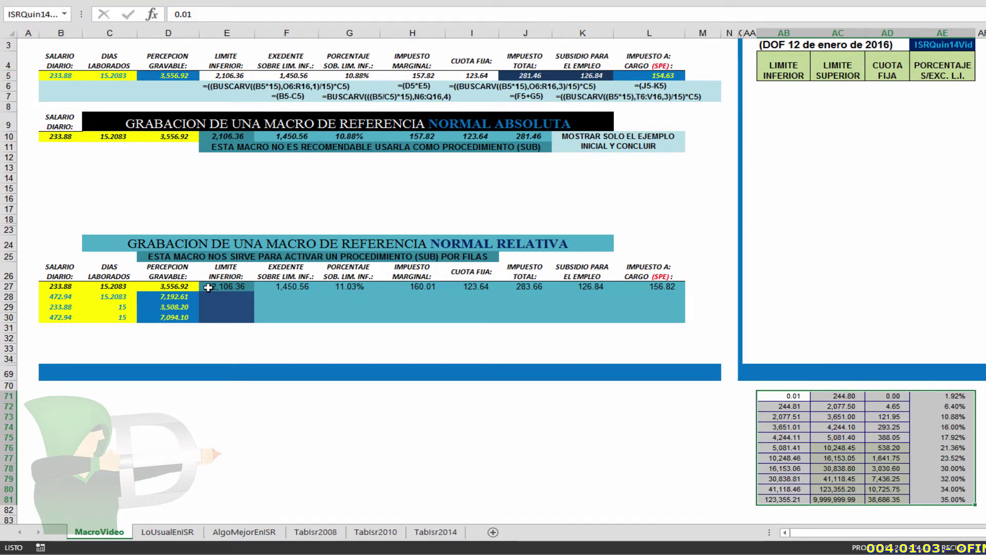
- Clear the calculated cells E27:L27 and rerun the MacroNormRelat macro from cell E27
drag(209, 288, 668, 287)
key(Delete)
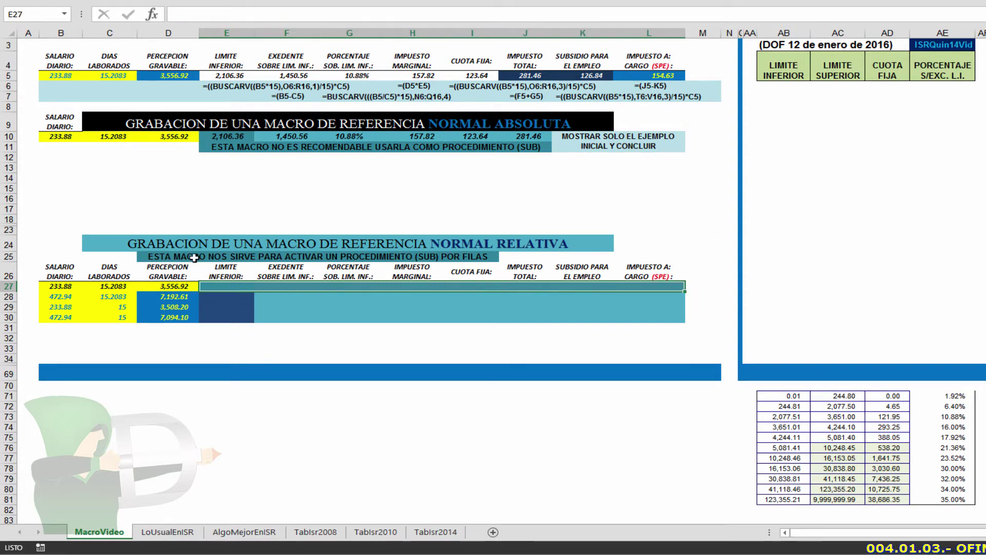
click(215, 288)
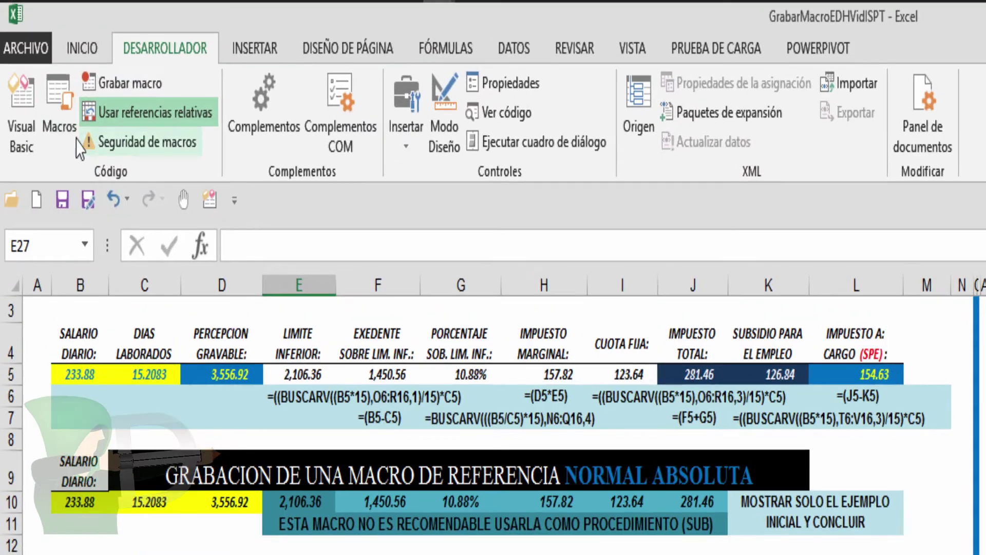
click(61, 95)
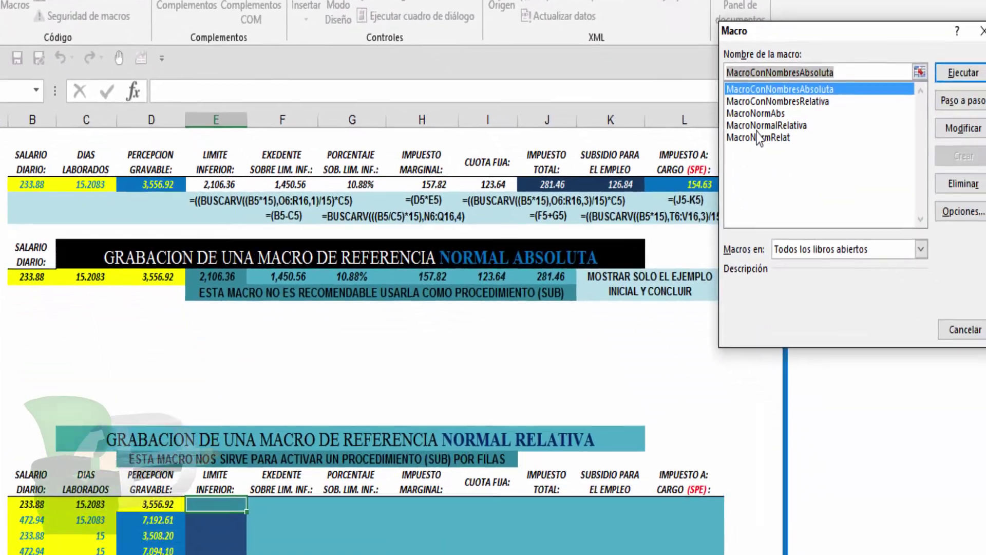
click(950, 310)
click(926, 51)
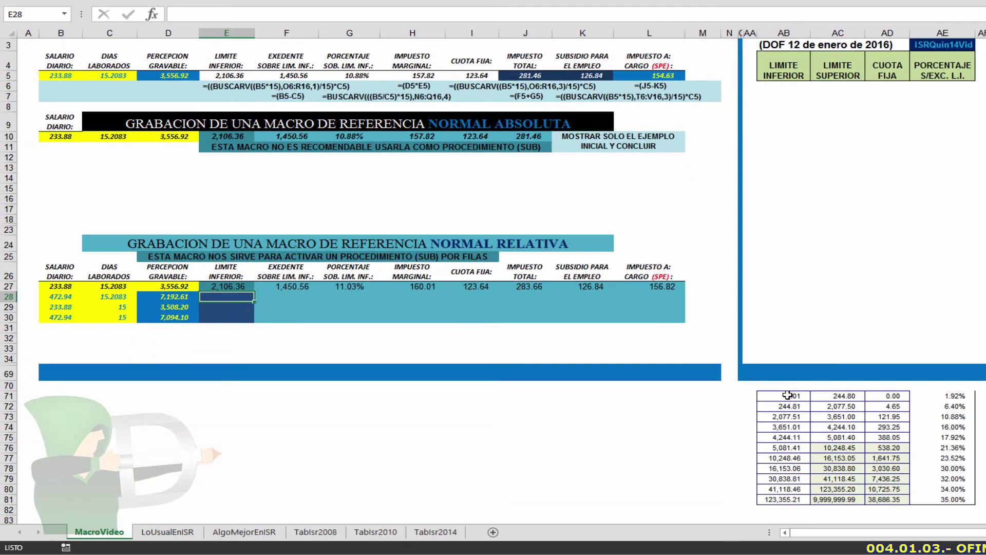
- Move the ISRQuin14Vid table back up to AB6:AE16 under its headers and check the formula in E27
drag(788, 395, 929, 499)
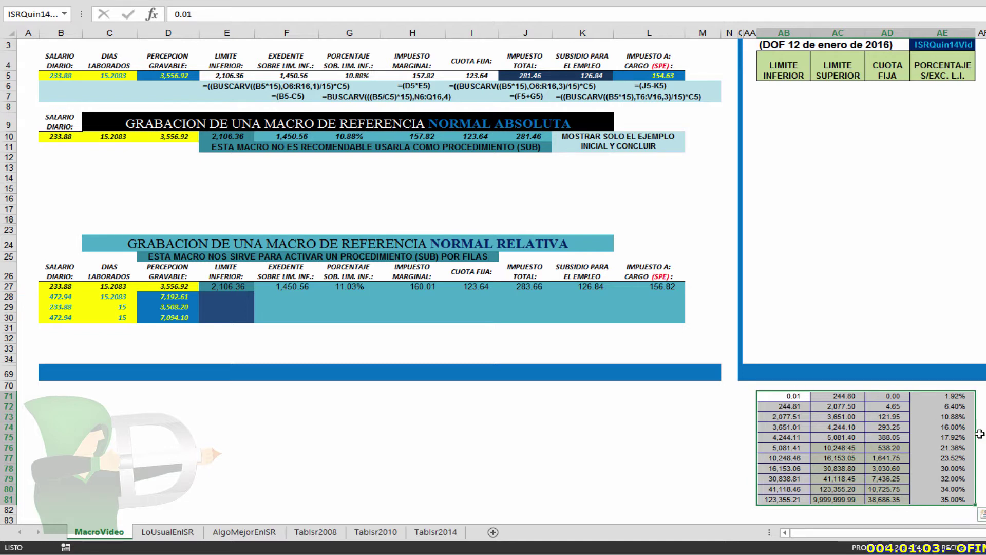
drag(975, 442, 944, 150)
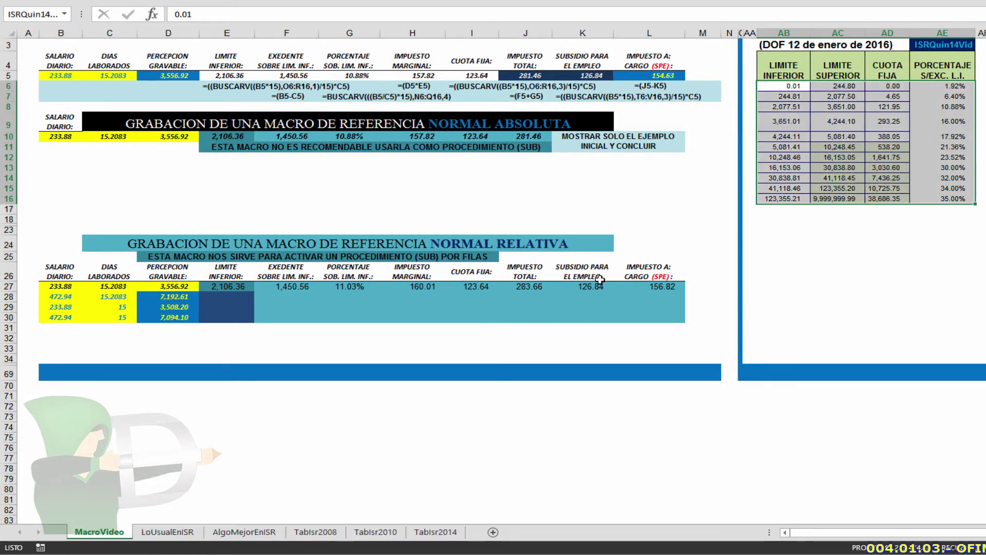
click(247, 291)
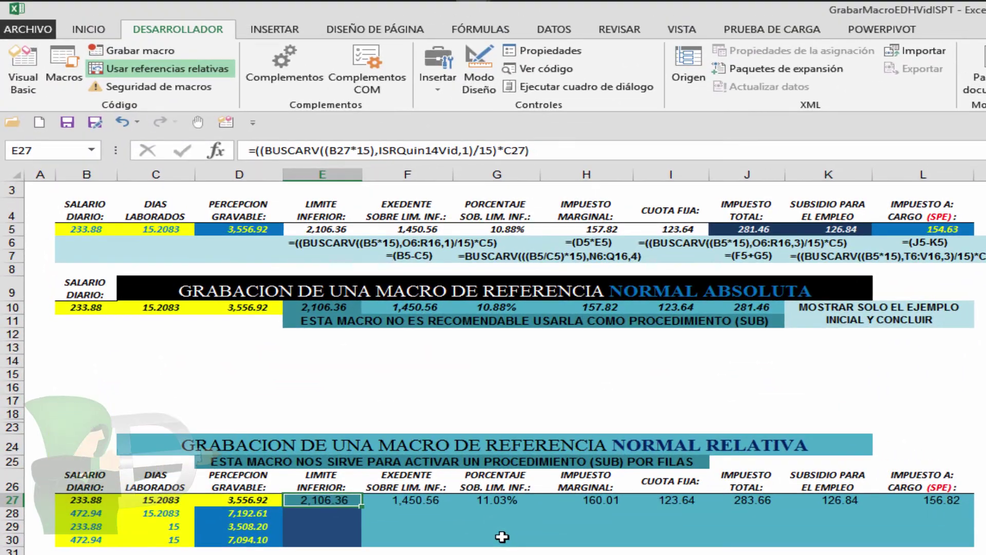
- Run the MacroNormRelat macro from cell E28 and again from cell E29
click(312, 510)
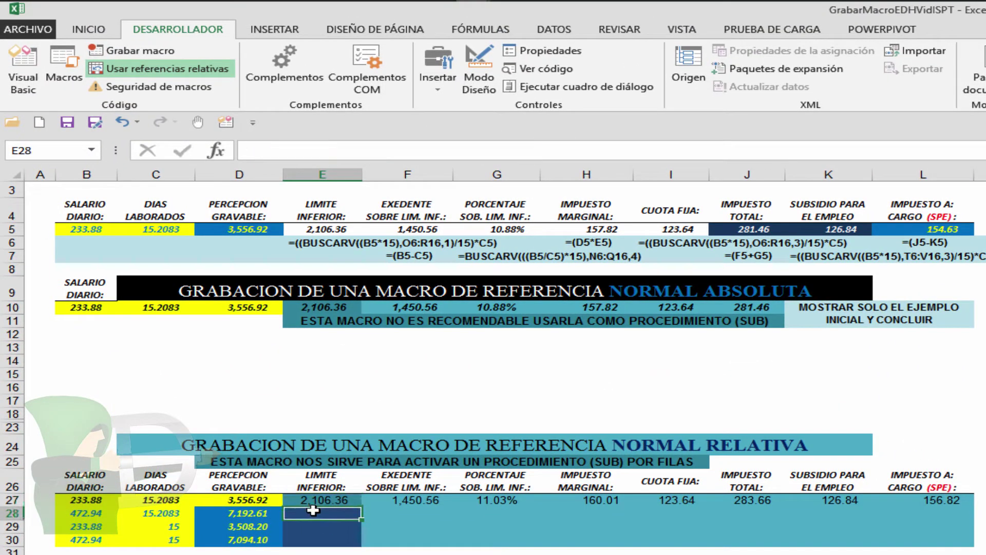
drag(314, 510, 315, 537)
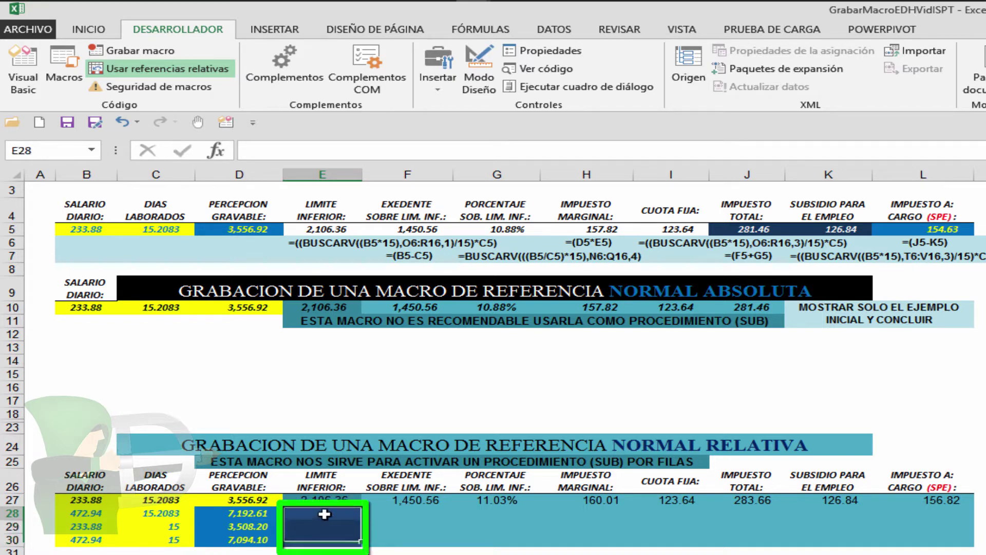
click(63, 70)
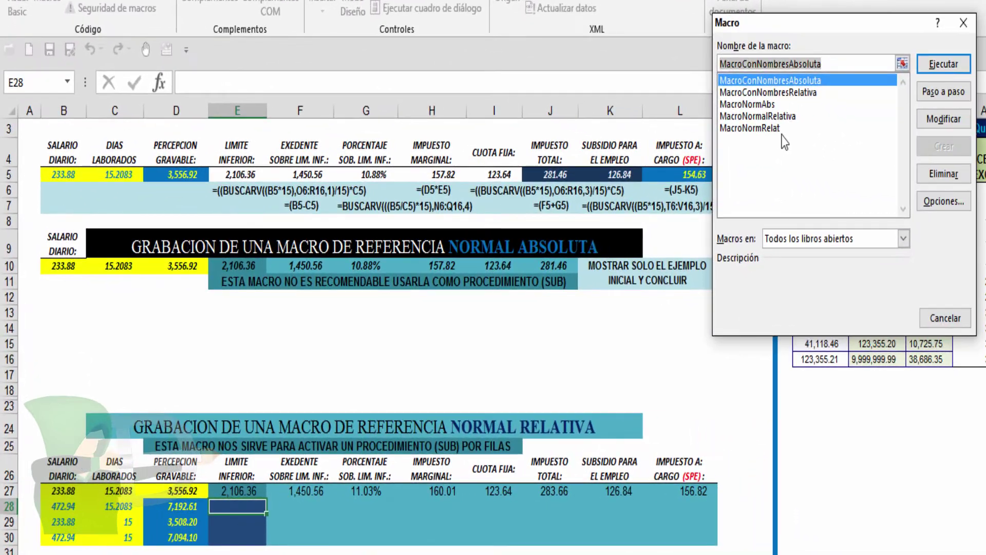
click(847, 151)
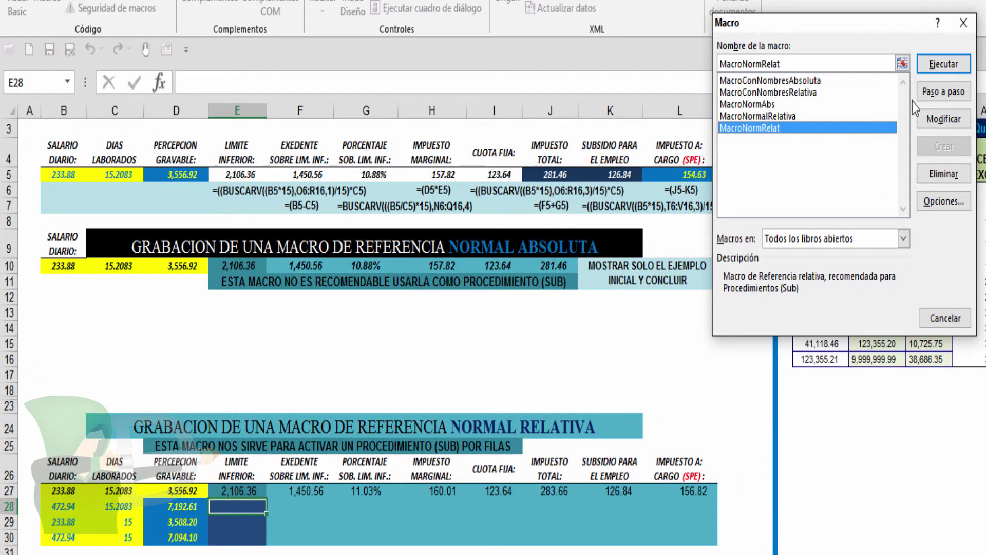
click(944, 64)
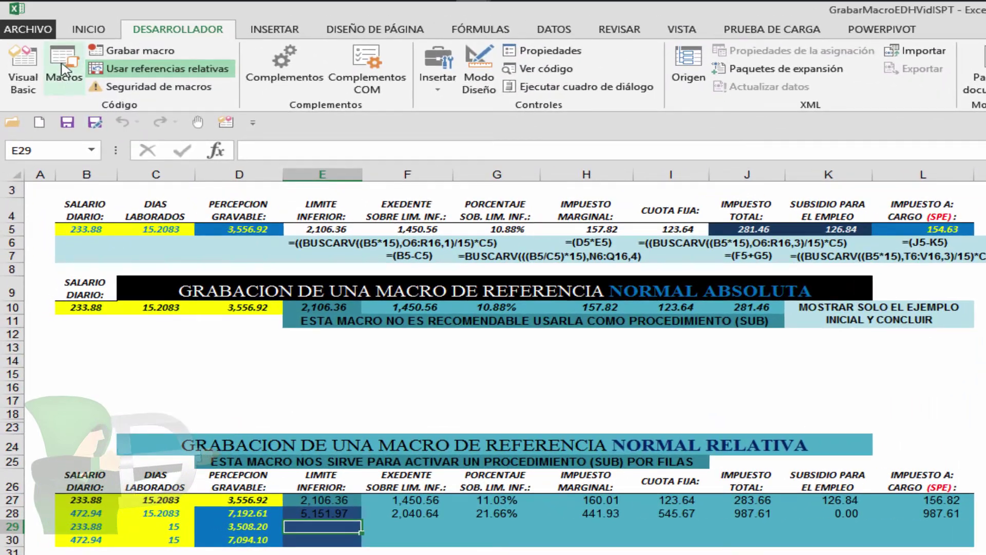
click(60, 52)
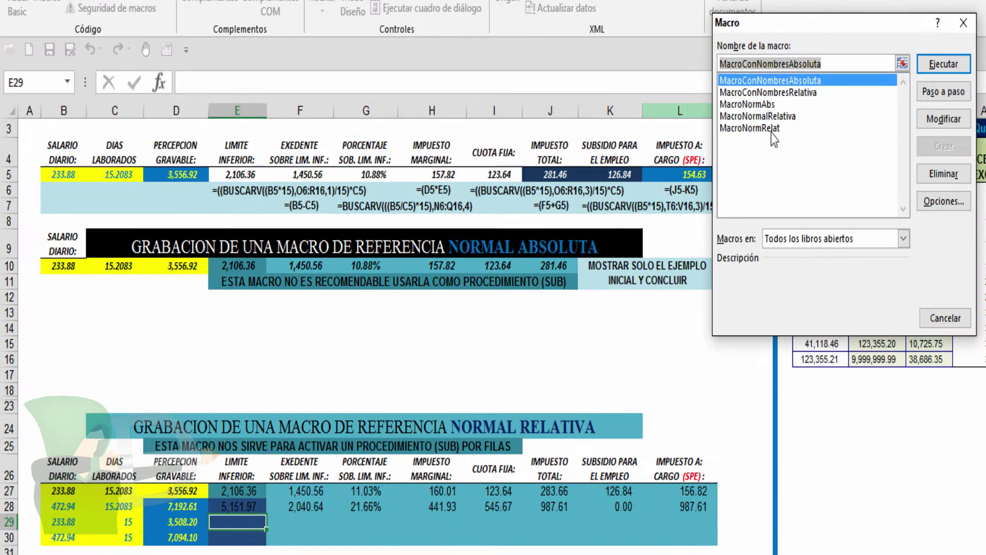
click(949, 179)
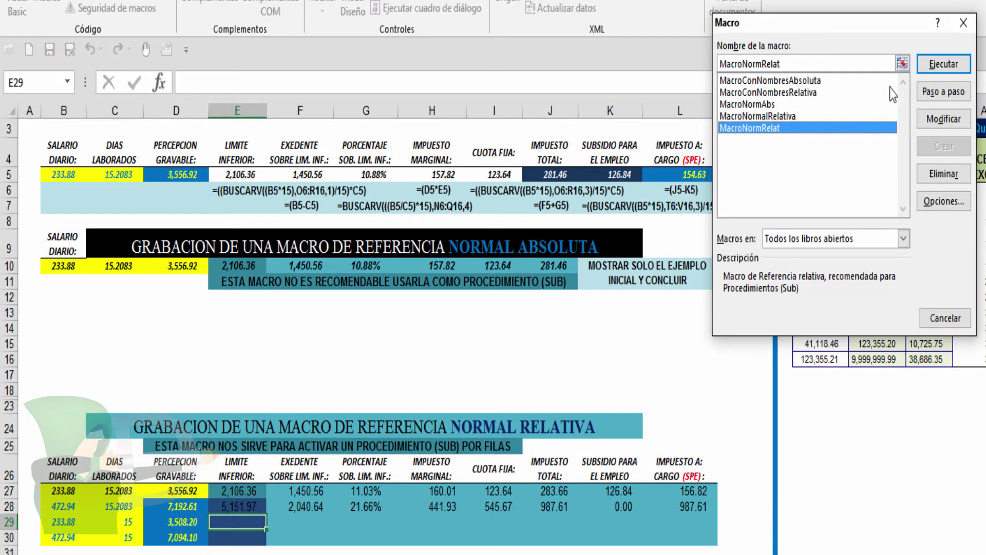
click(933, 68)
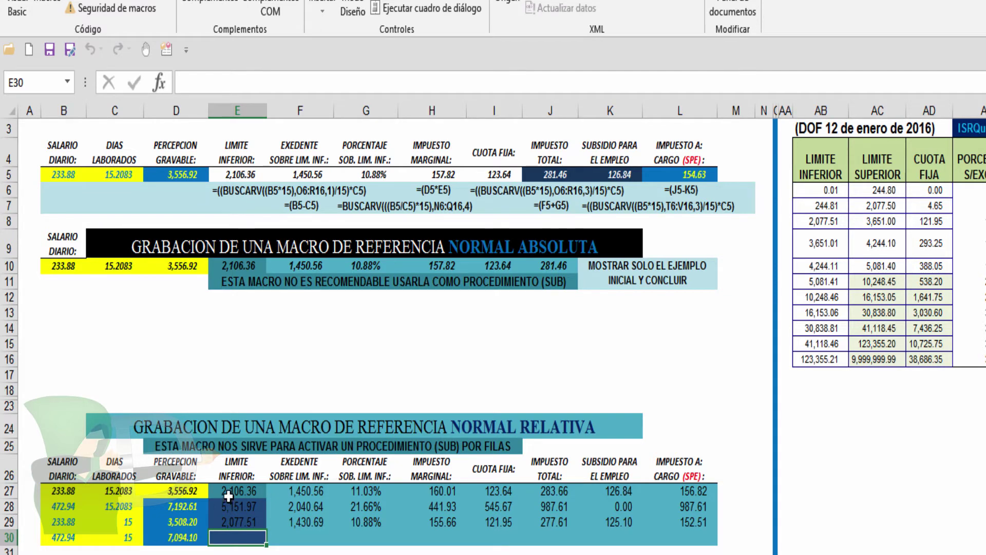
- Clear the calculated cells E27:L29 and select E27:E30 as the range to calculate
drag(232, 492, 667, 524)
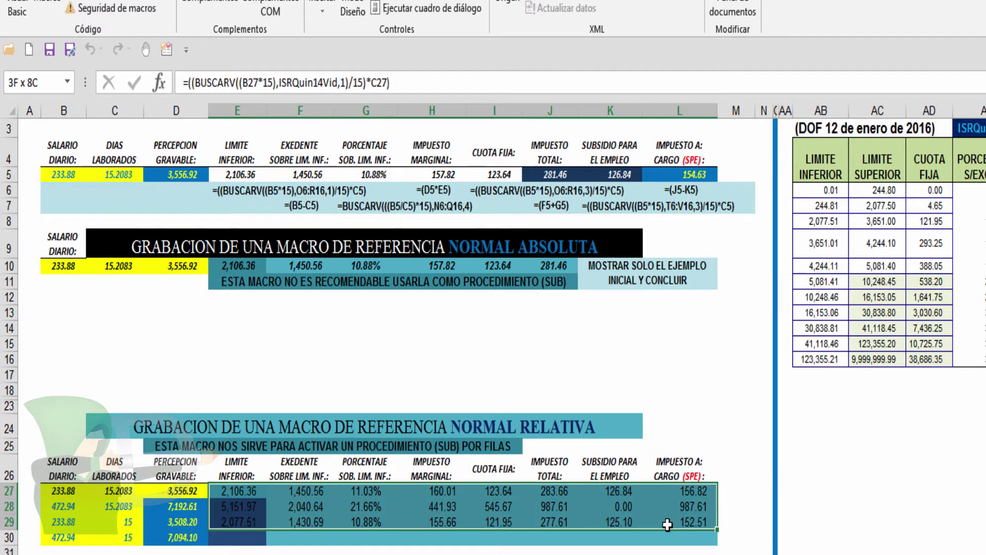
click(667, 525)
drag(239, 491, 662, 518)
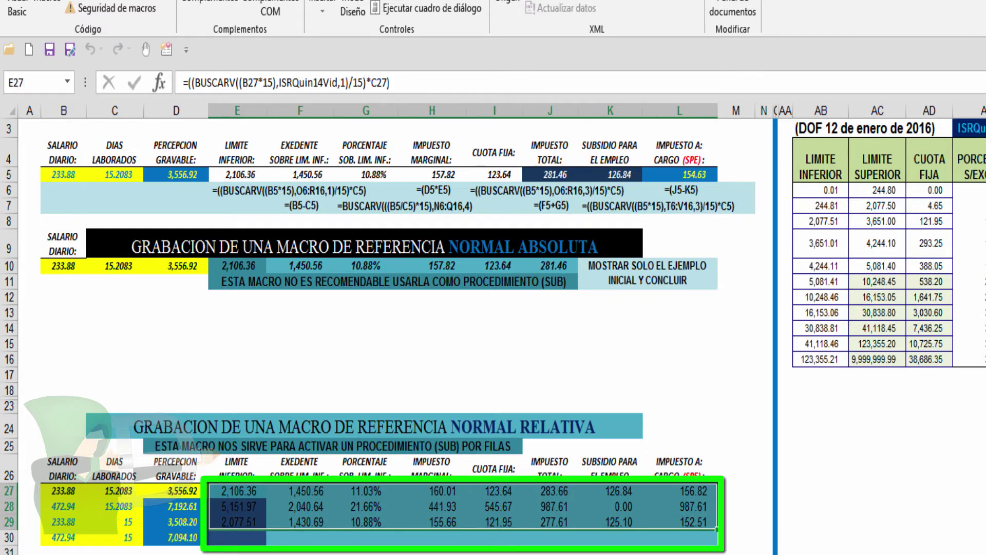
key(Delete)
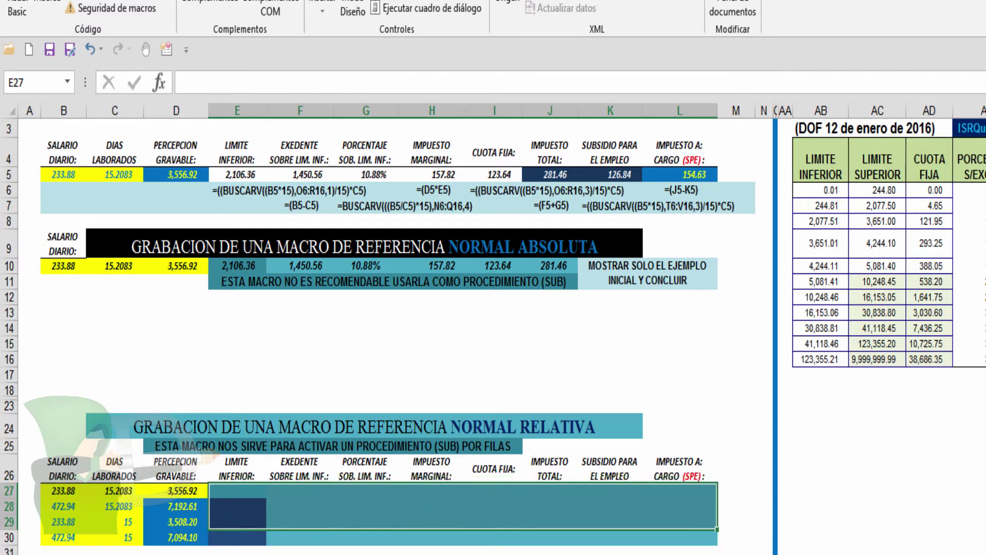
click(232, 495)
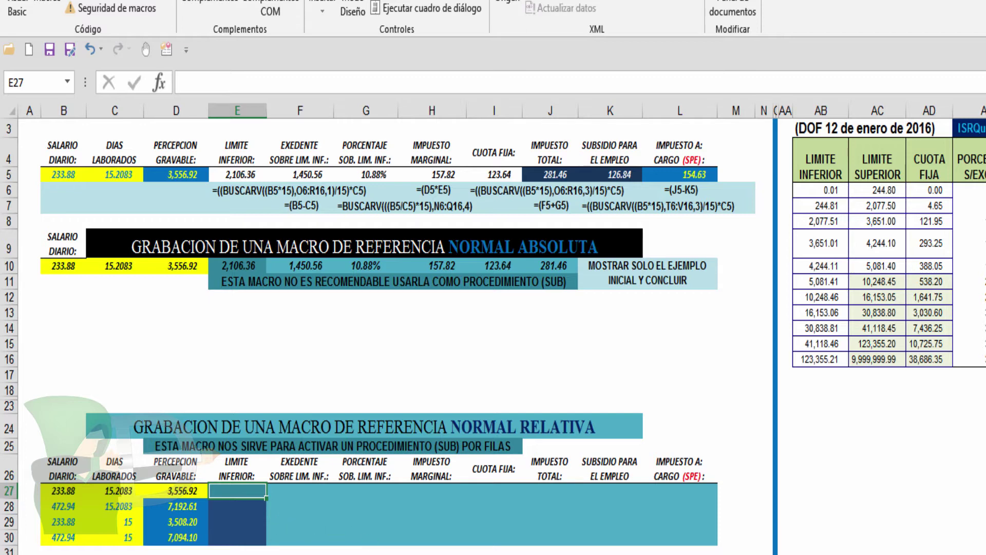
drag(227, 492, 223, 535)
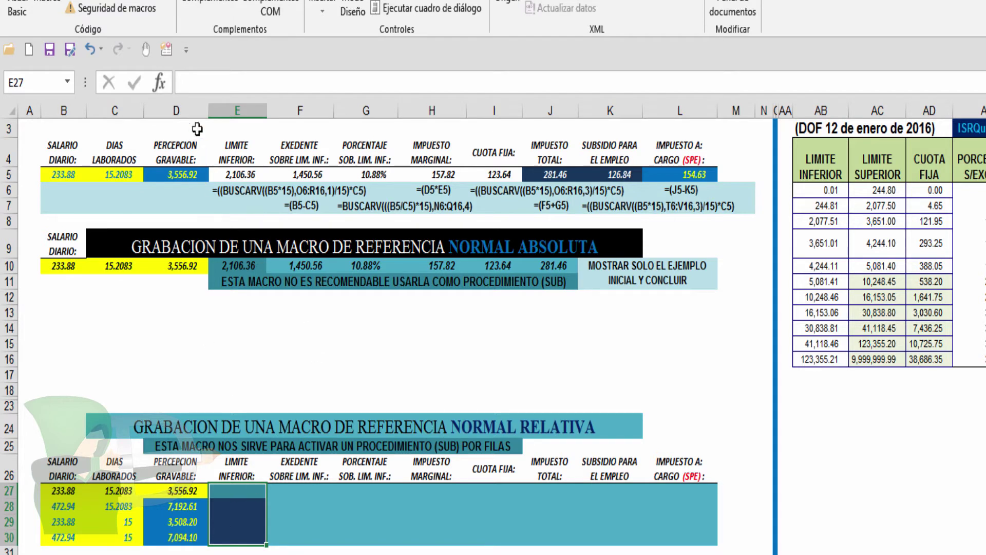
- Switch to the Visual Basic editor and go to the CalculaTodo procedure in the MacrosLimpiasYTerminadas module
click(165, 50)
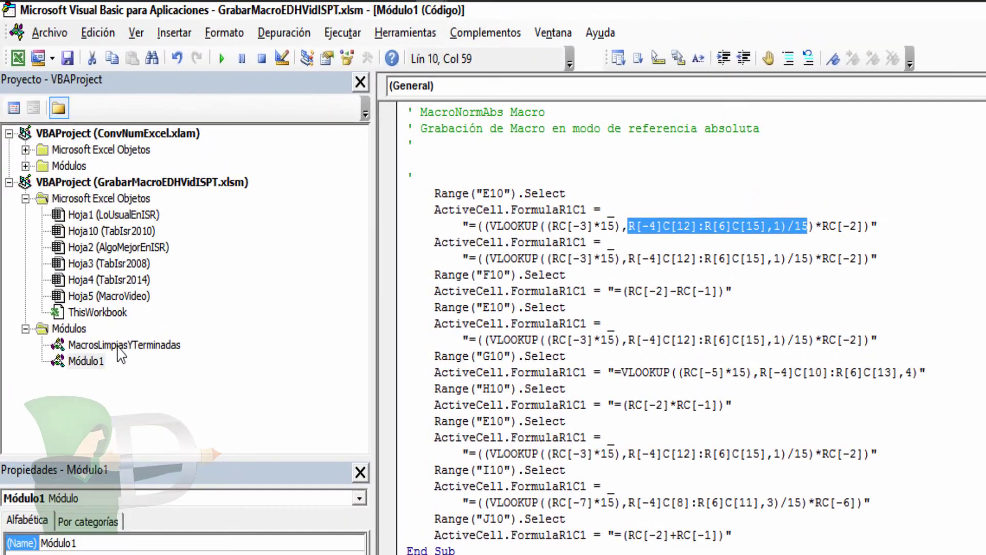
click(121, 345)
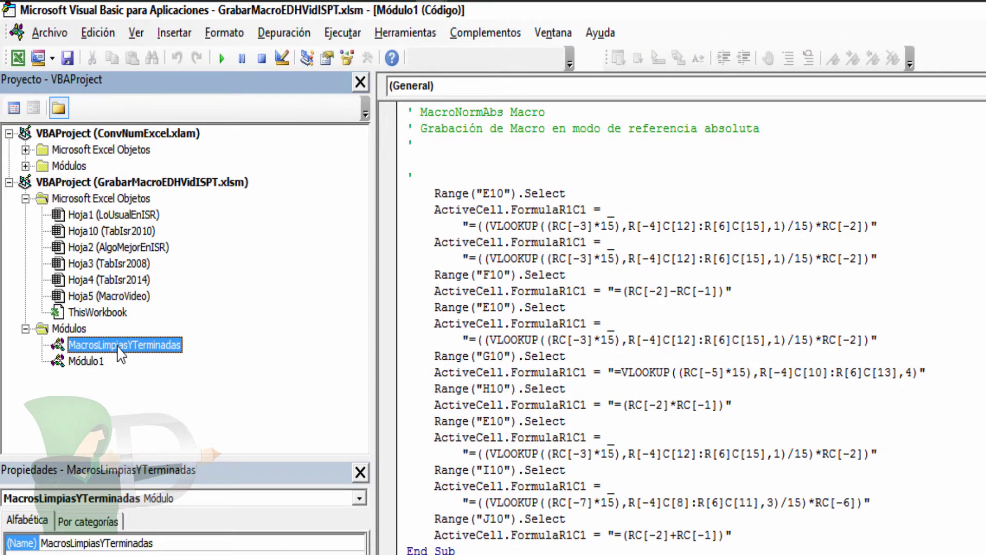
double_click(119, 345)
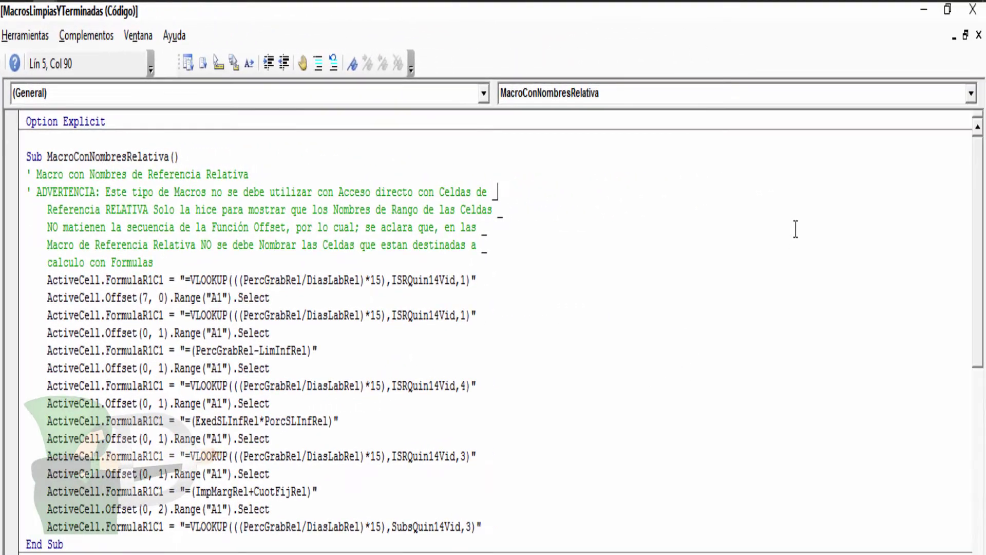
click(970, 93)
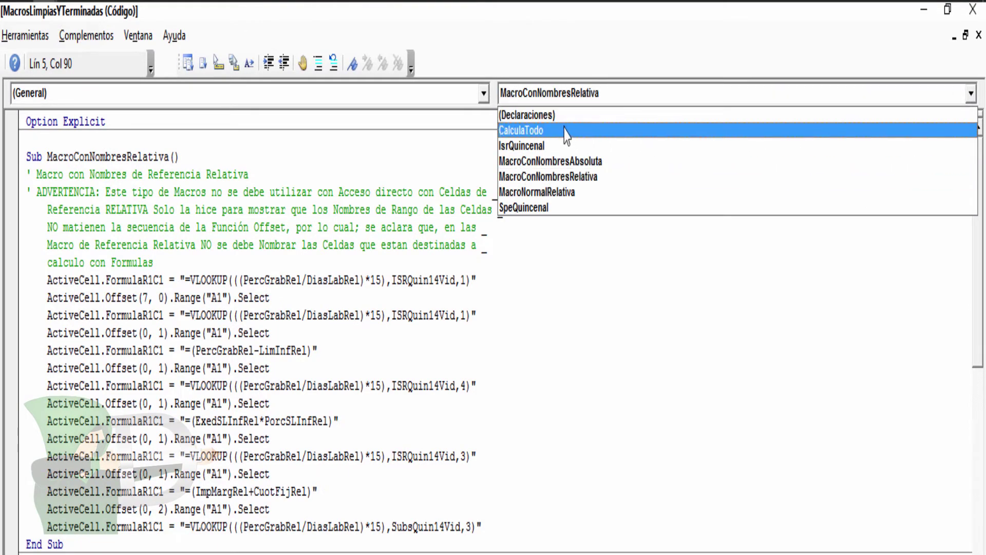
click(565, 131)
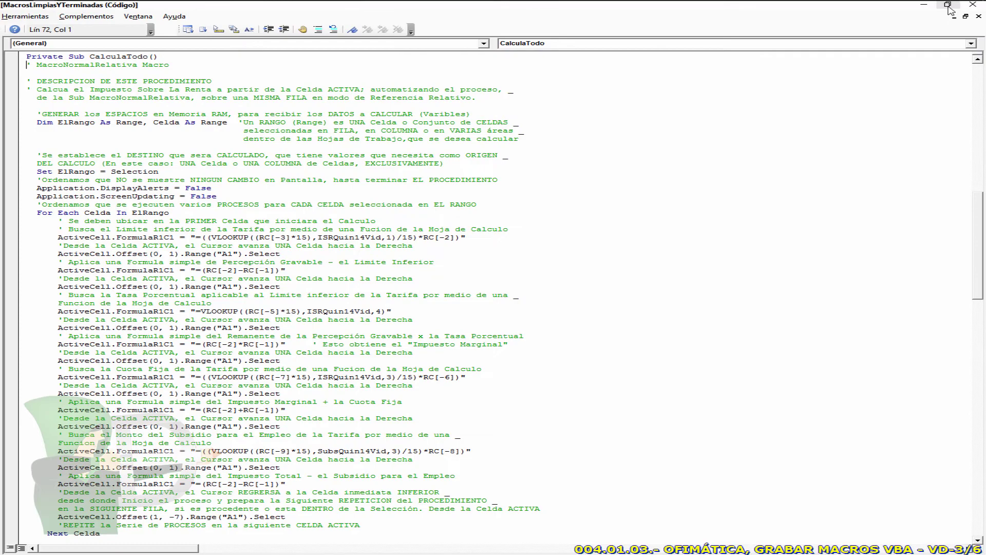
- Restore the editor window down so rows 27 to 30 show, run CalculaTodo on the selected cells, and return to the worksheet
click(948, 6)
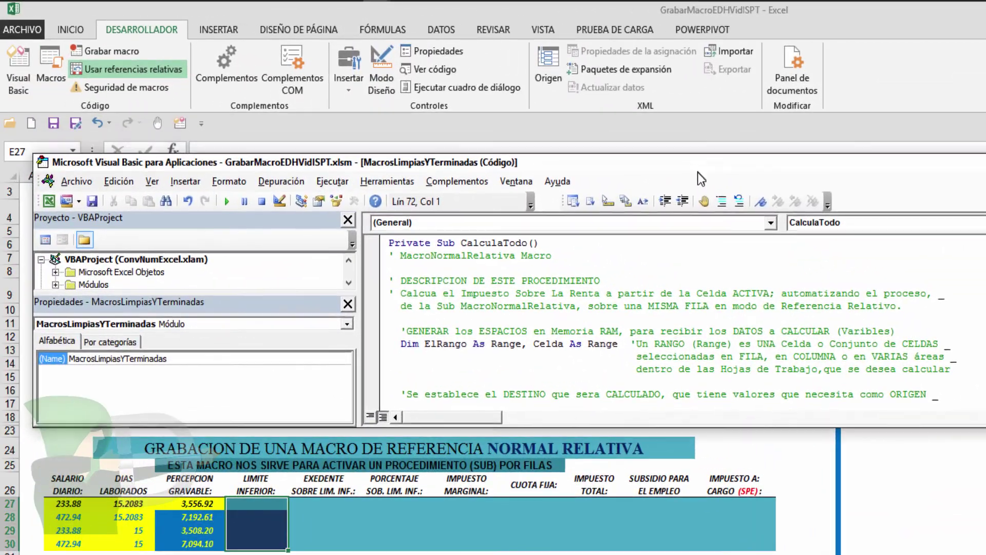
drag(697, 172, 704, 172)
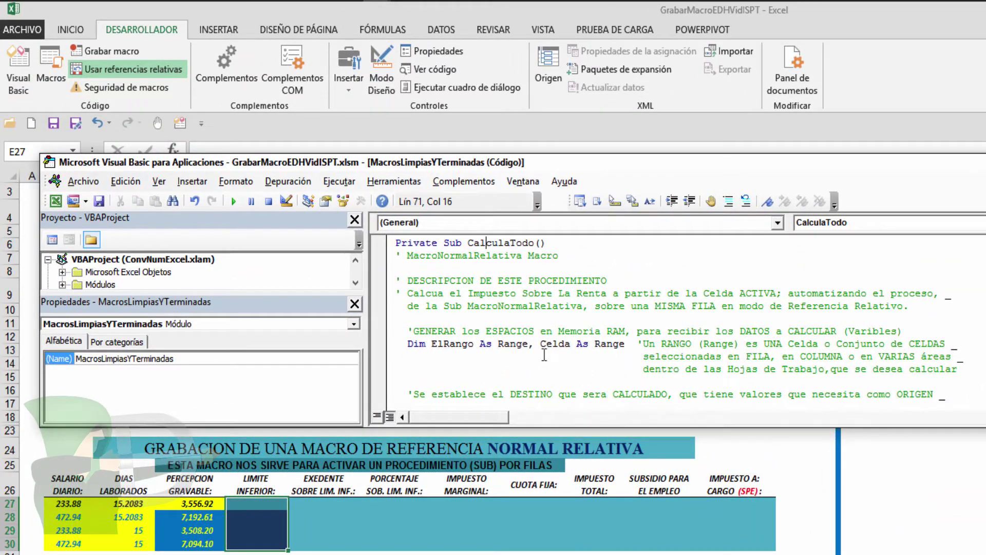
click(234, 201)
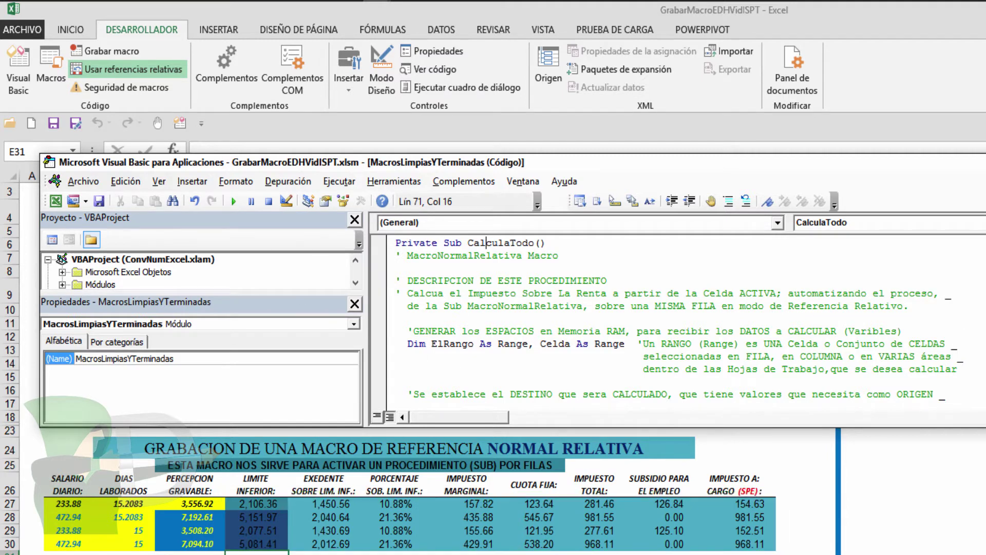
key(alt+F11)
- Review the calculated cells in rows 27 to 30 against the daily salary and days worked inputs
drag(257, 504, 276, 547)
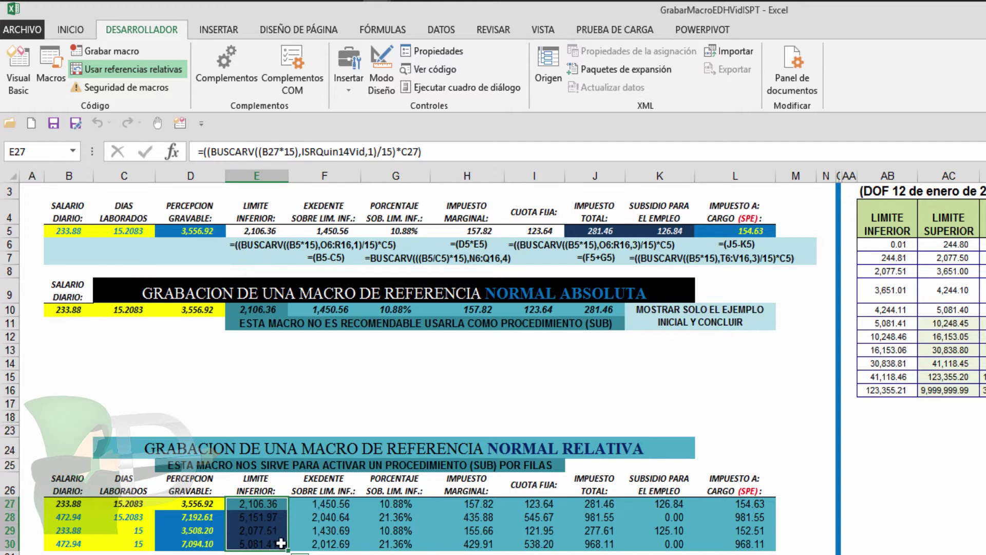
drag(257, 504, 267, 540)
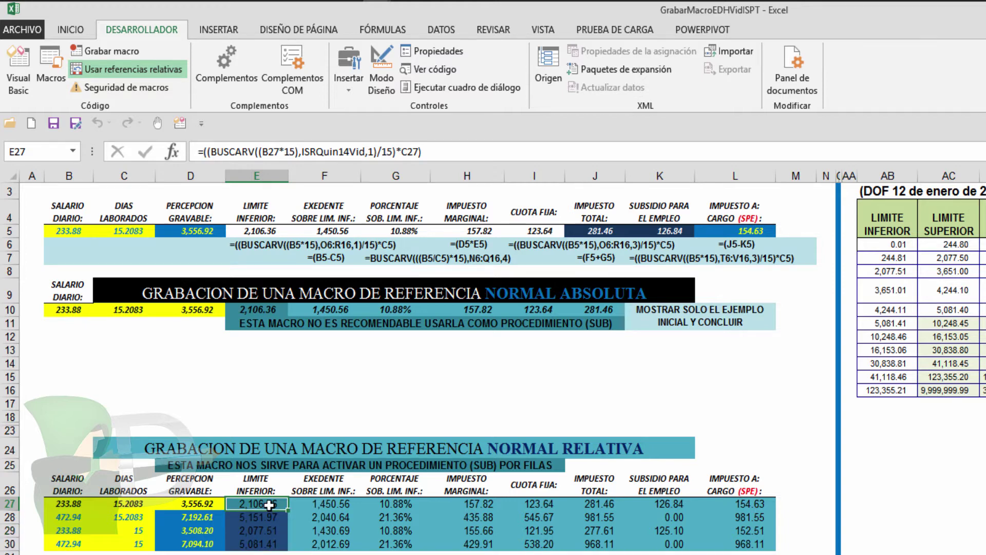
drag(269, 505, 732, 507)
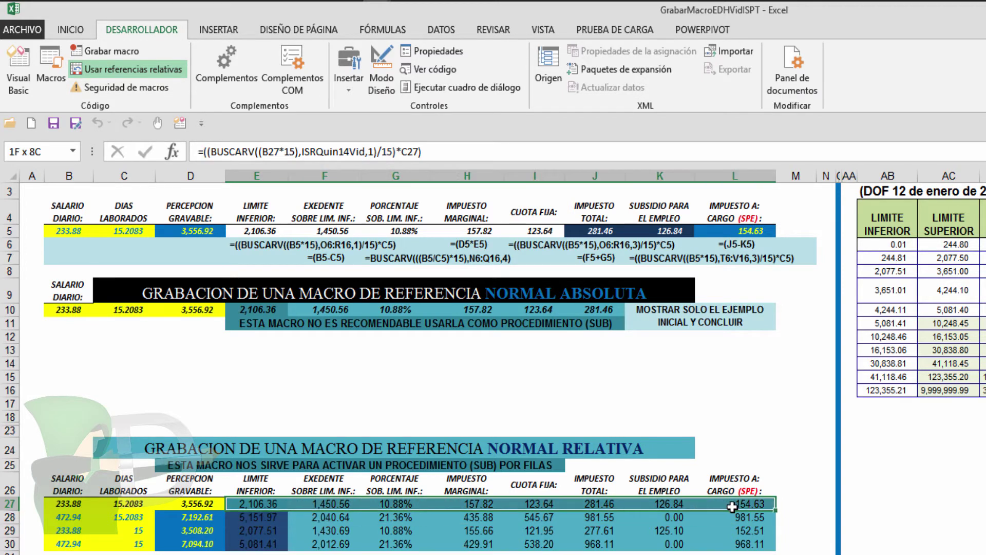
drag(128, 518, 127, 543)
drag(68, 519, 67, 539)
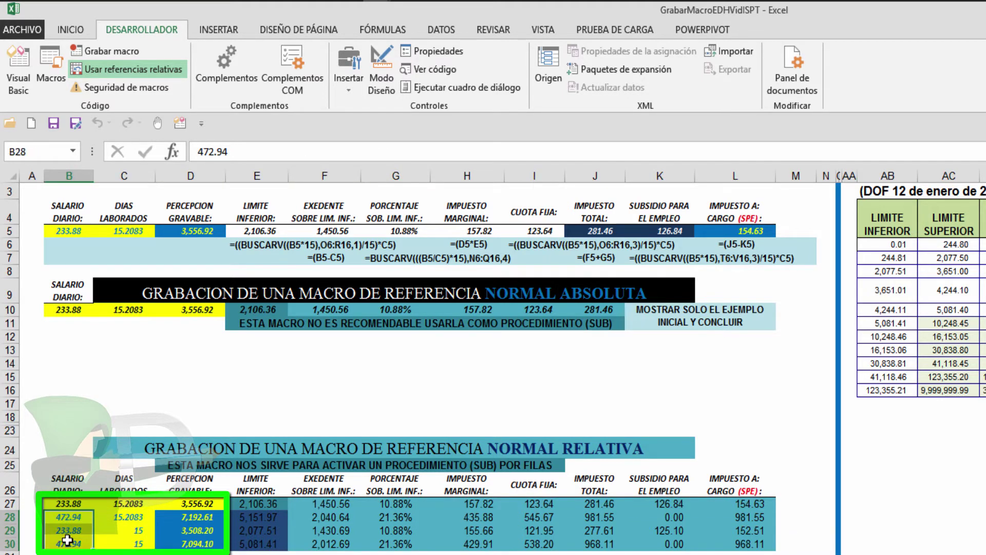
click(147, 517)
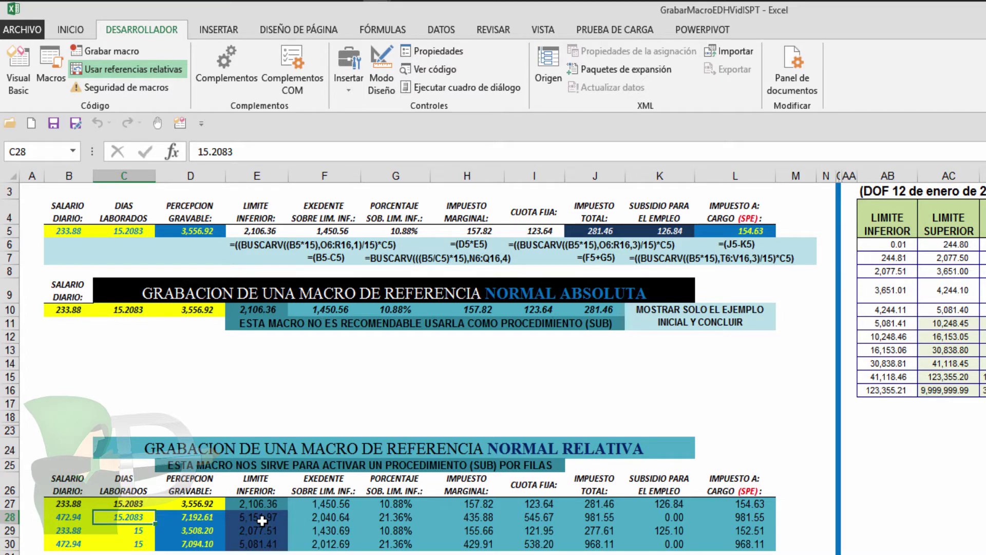
- Set the days worked in C30 to 13 and check the tax due in L30
click(132, 541)
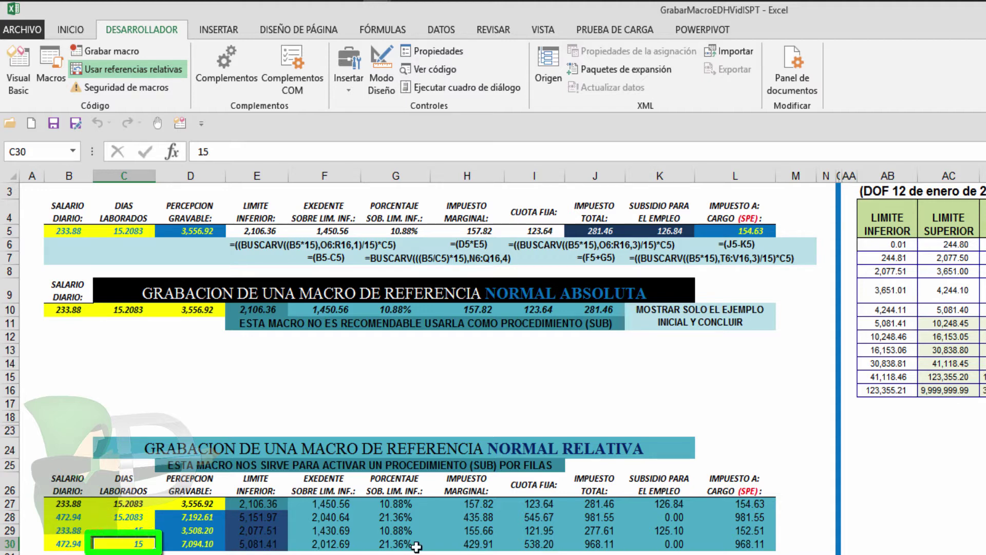
text(13)
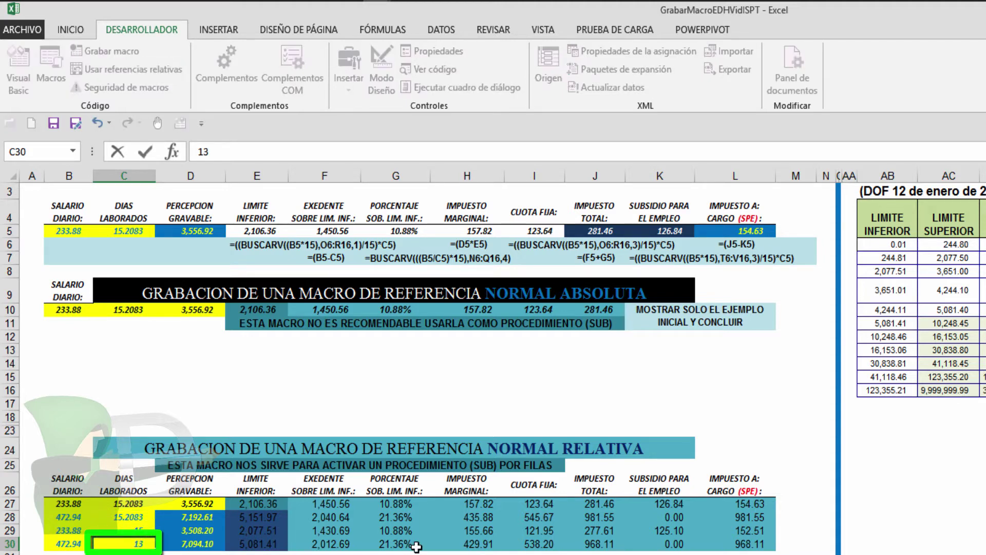
key(Return)
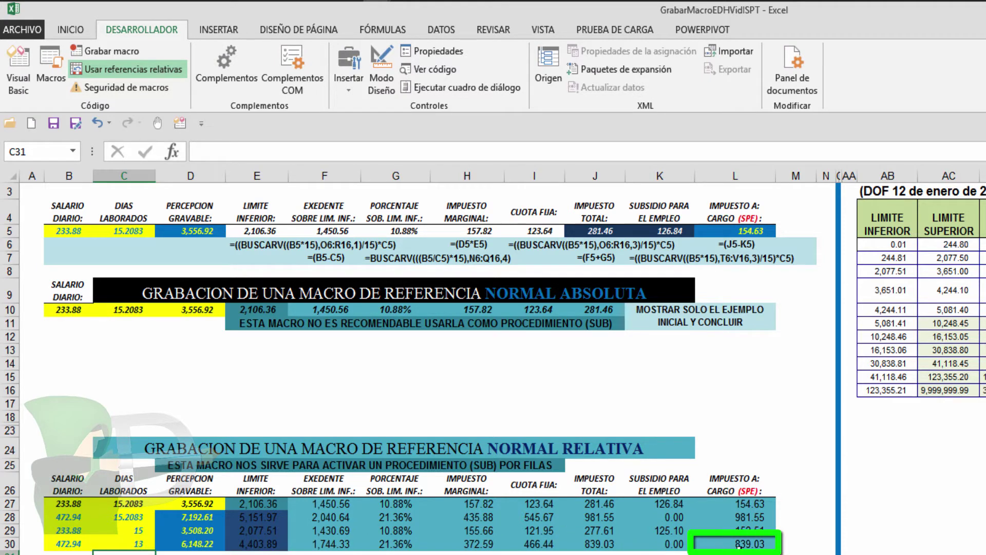
click(738, 546)
- Set the days worked in C30 back to 15
click(143, 545)
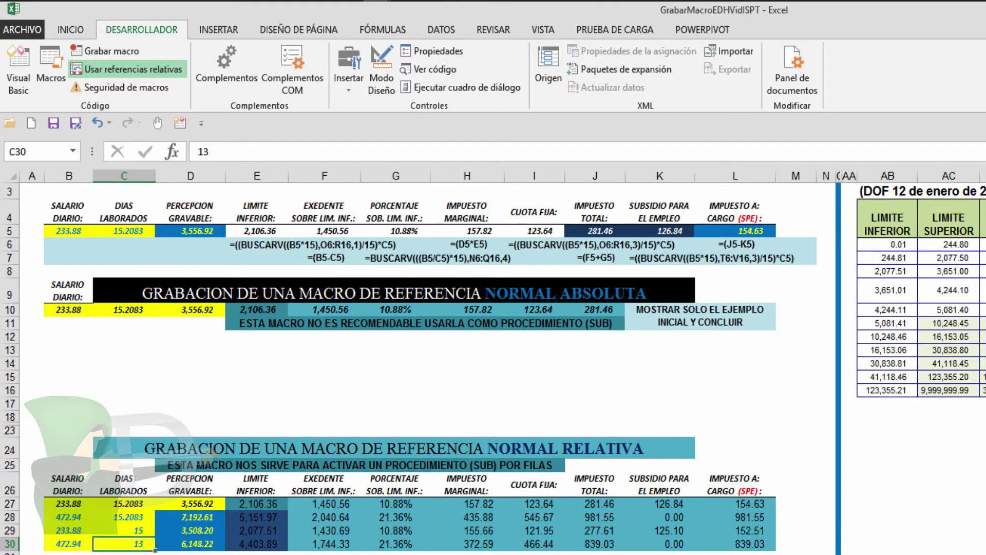
text(15)
key(Return)
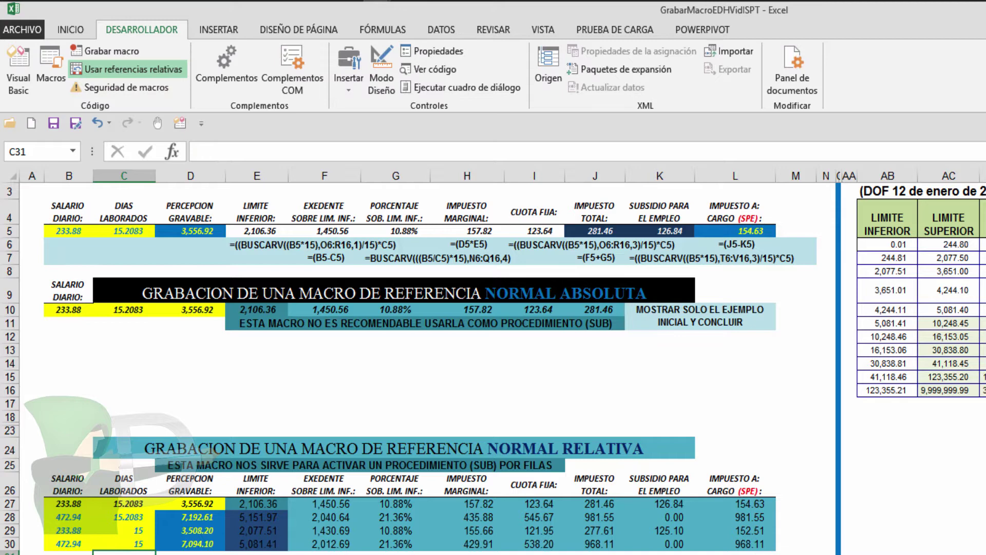
- Review the relative-reference section's headings and the lower-limit cells E27:E30 that CalculaTodo works from
click(275, 450)
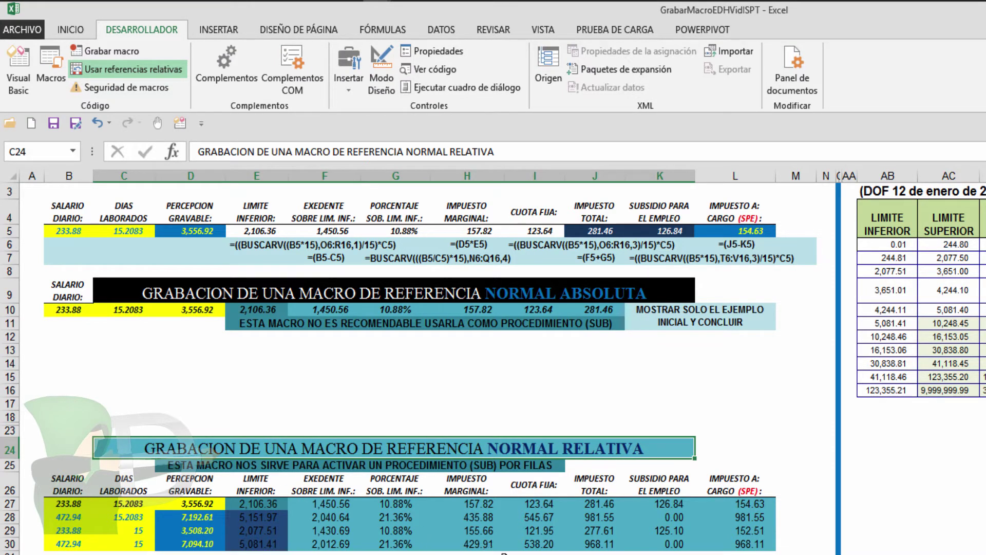
click(362, 466)
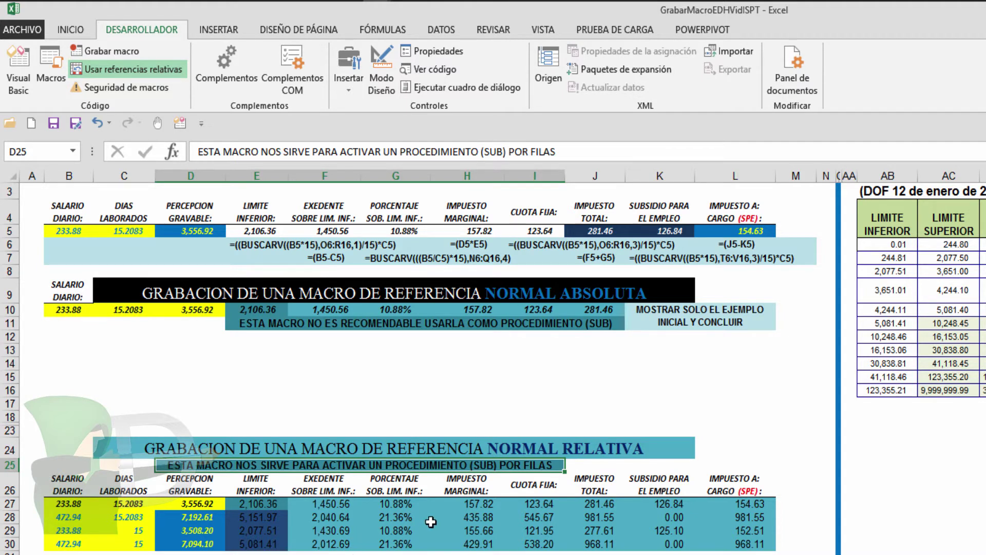
drag(264, 503, 266, 512)
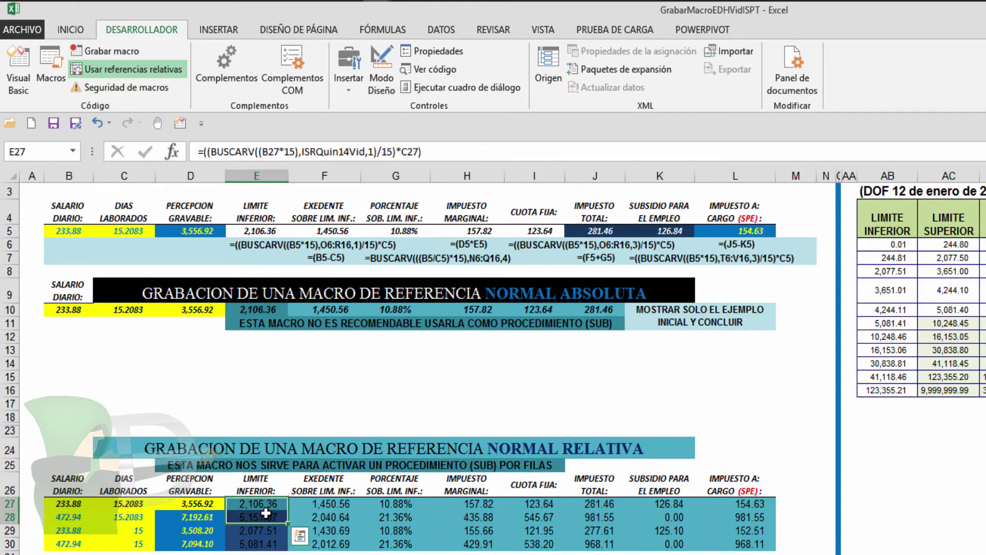
click(266, 503)
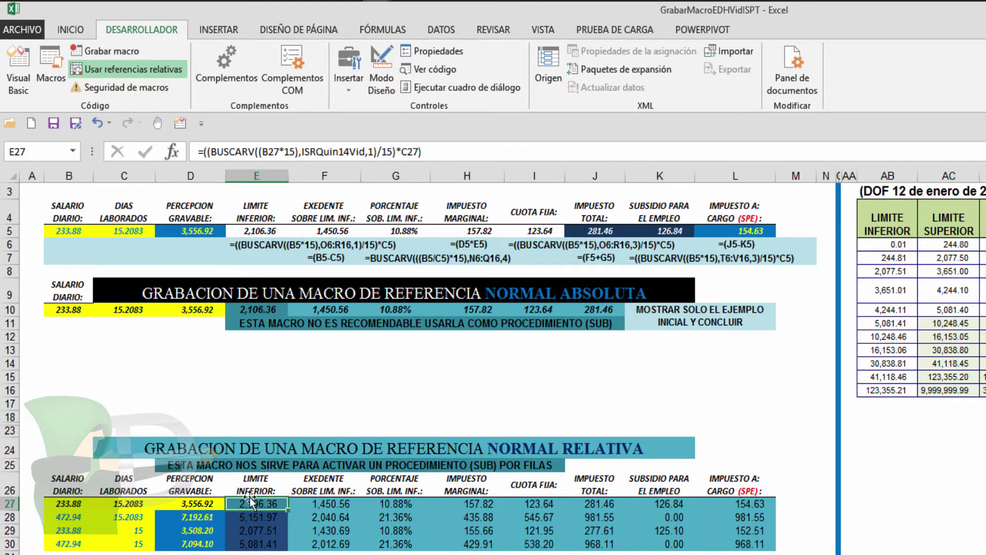
drag(249, 501, 255, 524)
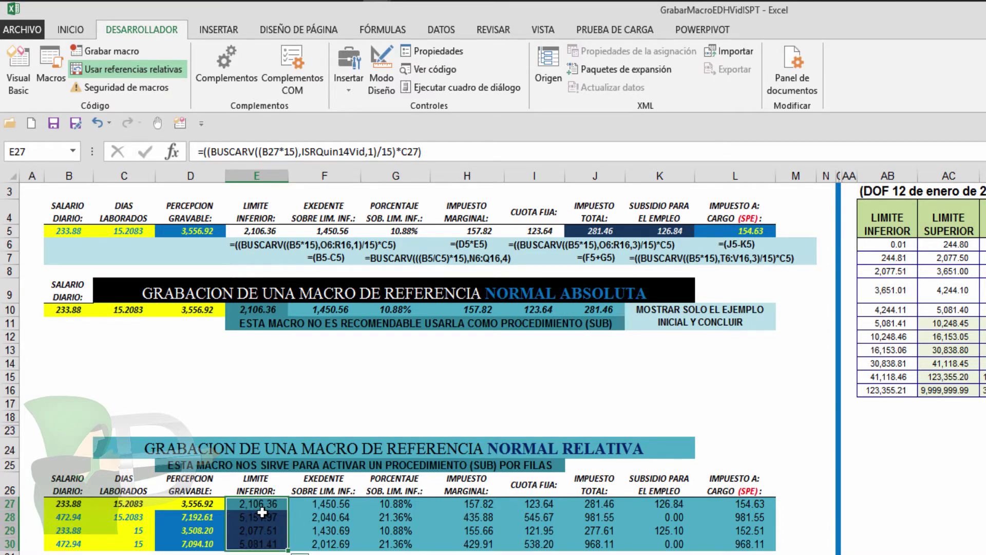
drag(257, 505, 258, 545)
drag(257, 503, 257, 544)
- Clear E29:L29, run CalculaTodo with only E29 selected to recalculate that row, and return to the worksheet
drag(257, 530, 730, 532)
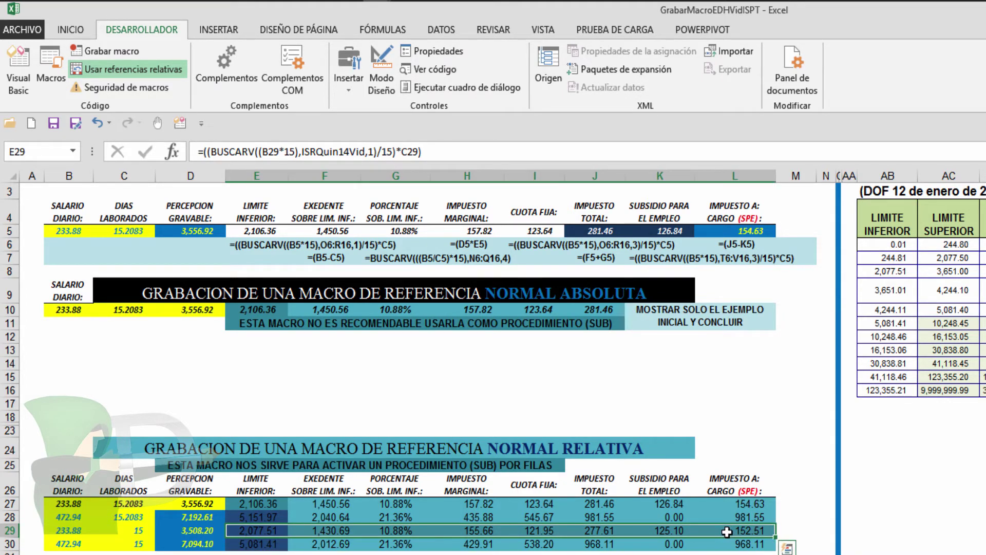
key(Delete)
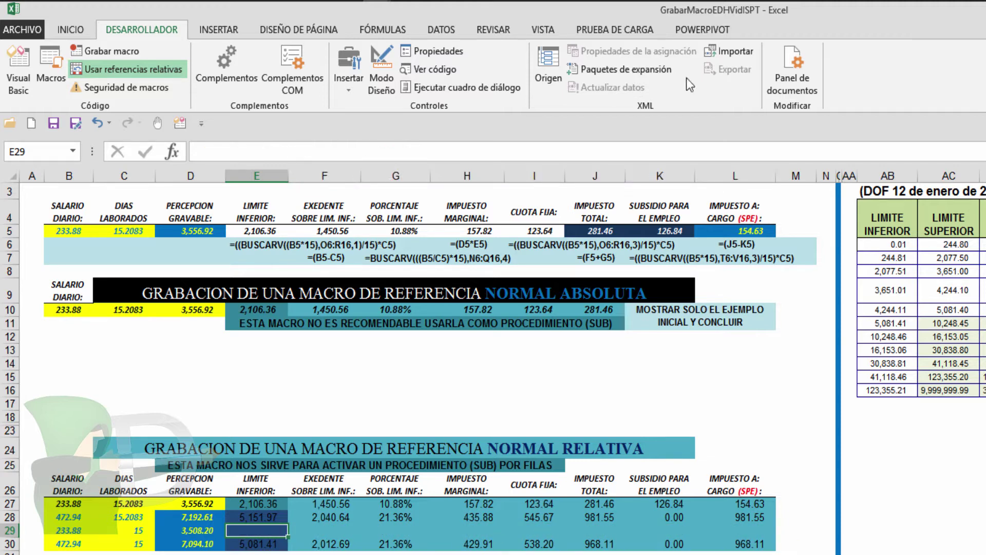
key(alt+F11)
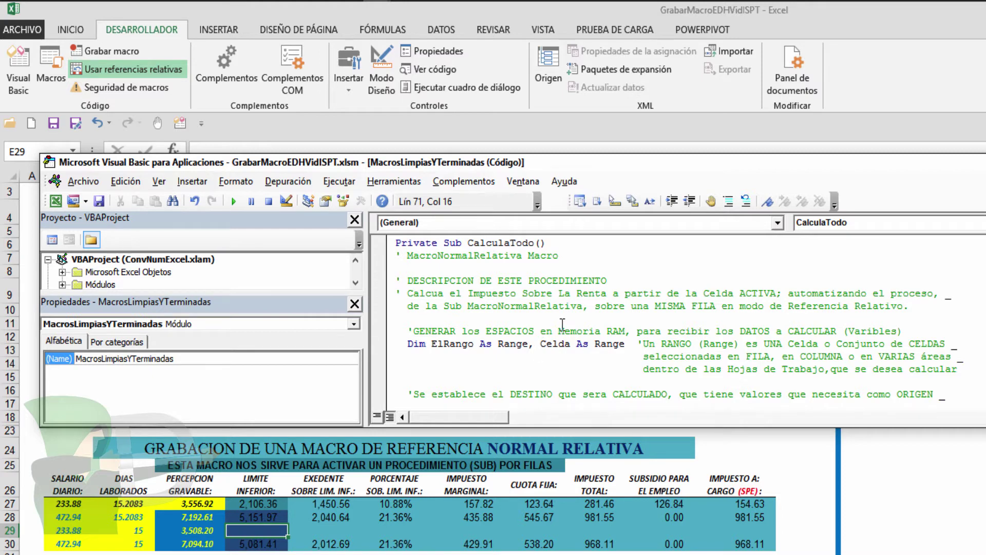
click(234, 202)
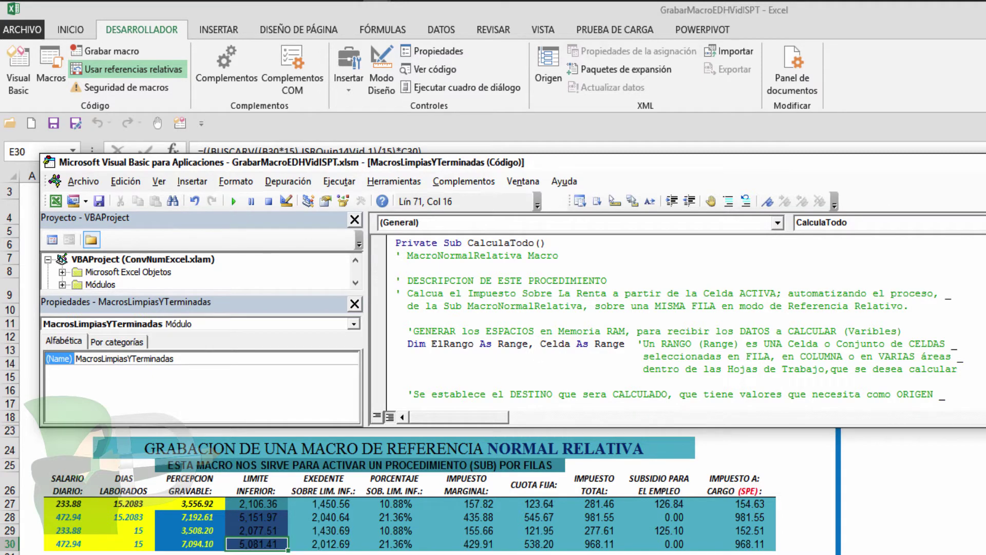
key(alt+F11)
- Review the recalculated row 29, the starting cell of row 30 and the relative-reference section's headings
drag(257, 530, 708, 524)
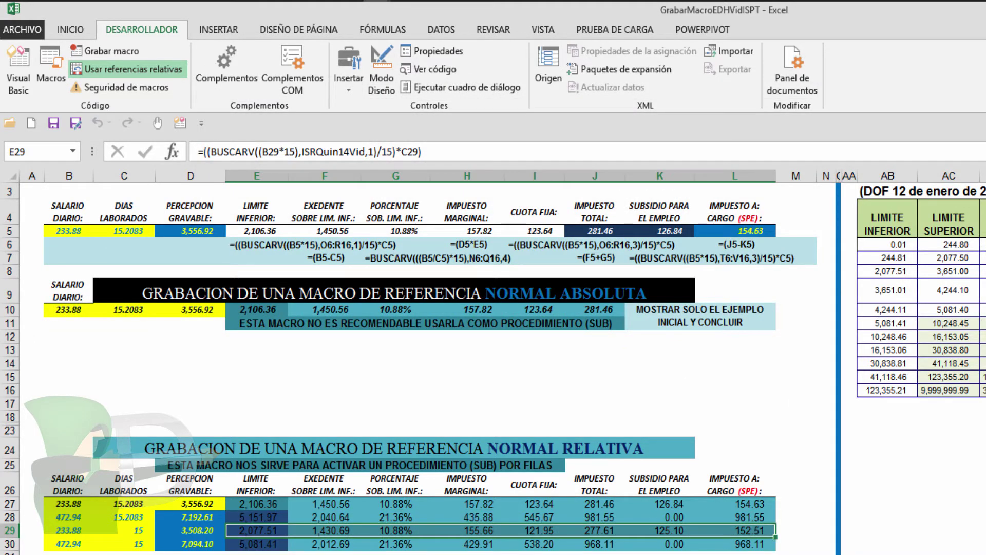
click(262, 543)
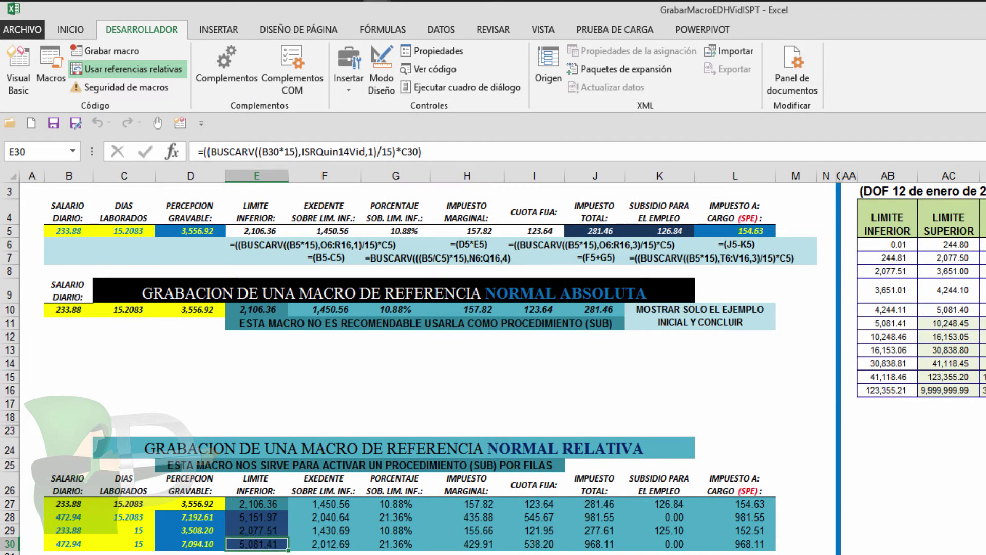
click(260, 530)
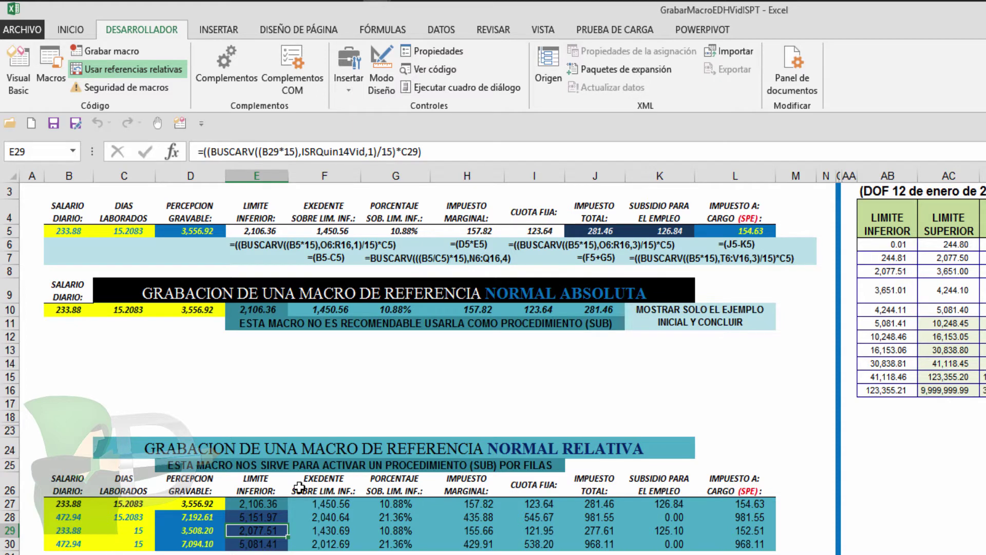
click(303, 451)
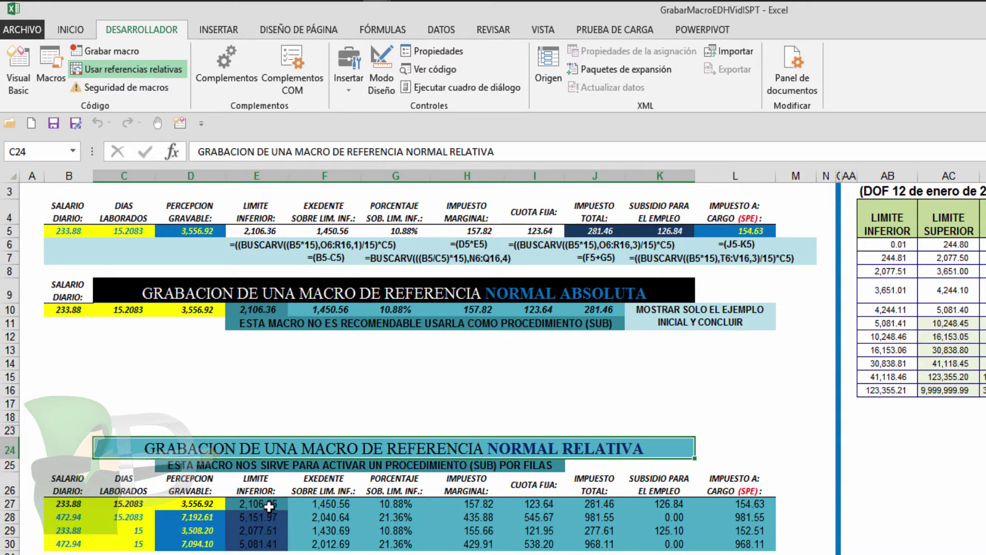
click(419, 465)
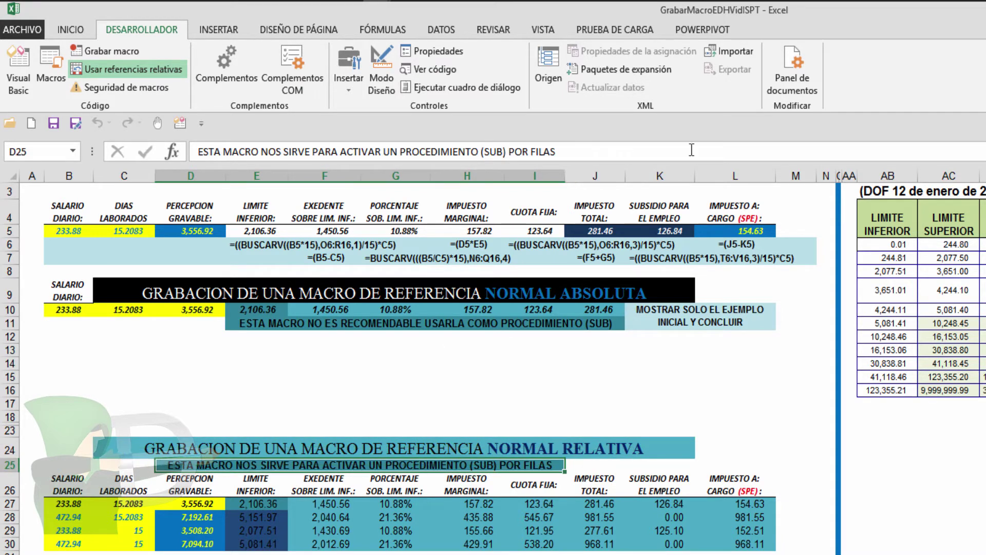
- Switch to the Visual Basic editor, find the MacroConNombresAbsoluta procedure in MacrosLimpiasYTerminadas and select its entire code
key(alt+F11)
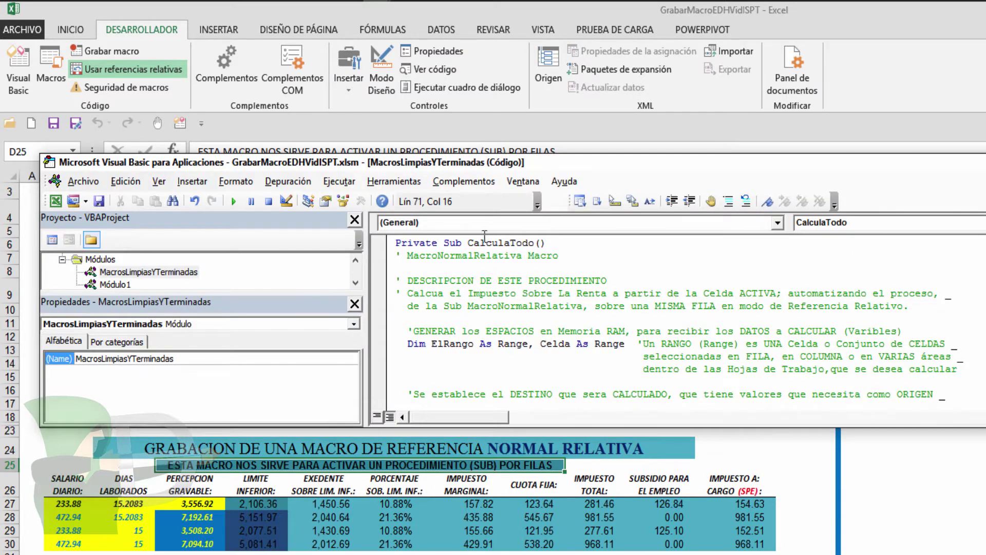
scroll(485, 236, up, 2)
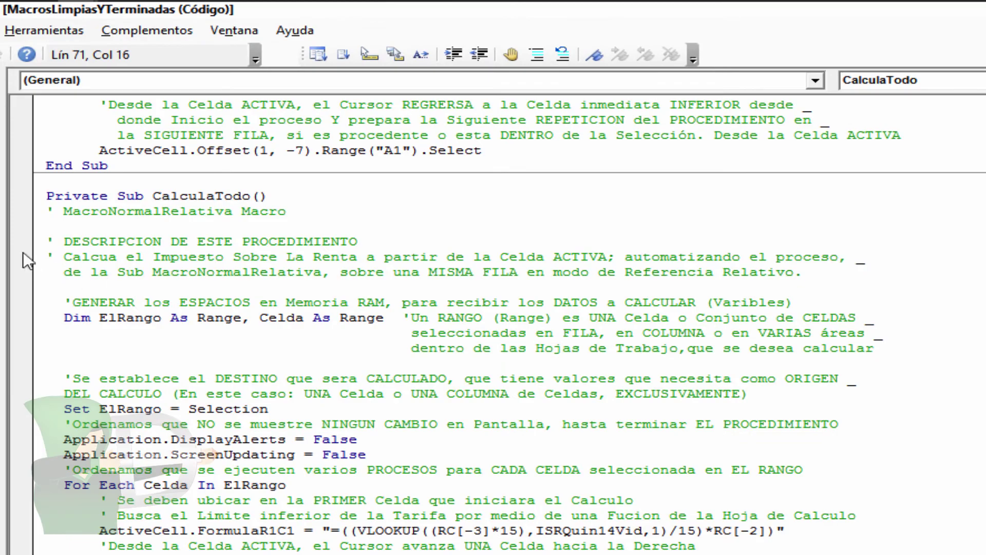
drag(40, 198, 355, 154)
scroll(370, 256, up, 14)
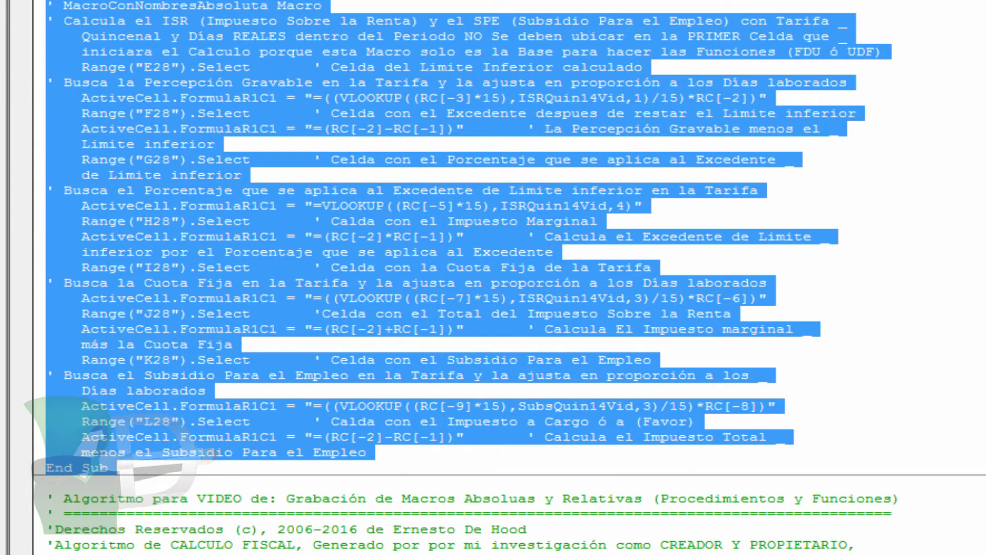
scroll(308, 26, up, 1)
click(75, 56)
drag(41, 37, 32, 508)
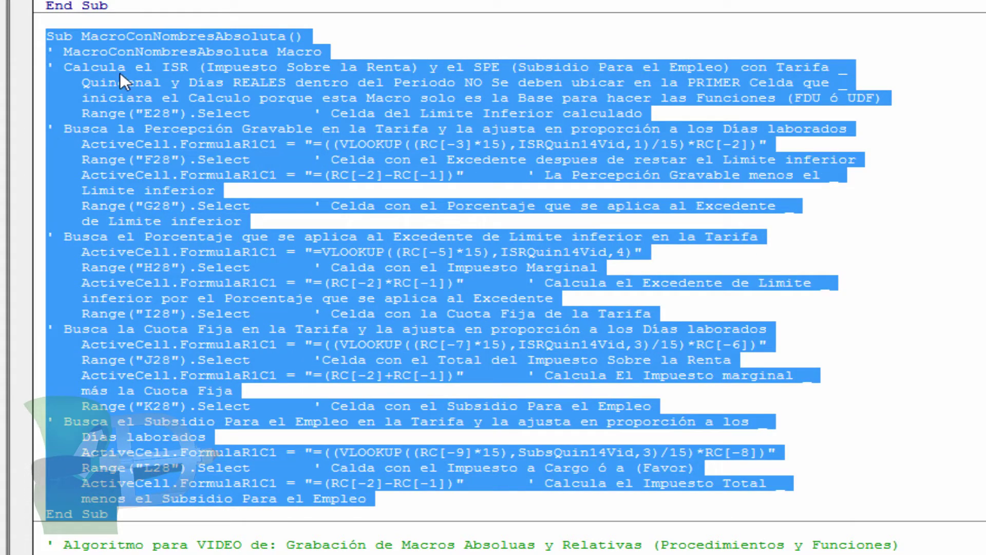
- Examine the MacroConNombresAbsoluta declaration, highlighting its Sub keyword and name, along with the procedure's full code
double_click(58, 35)
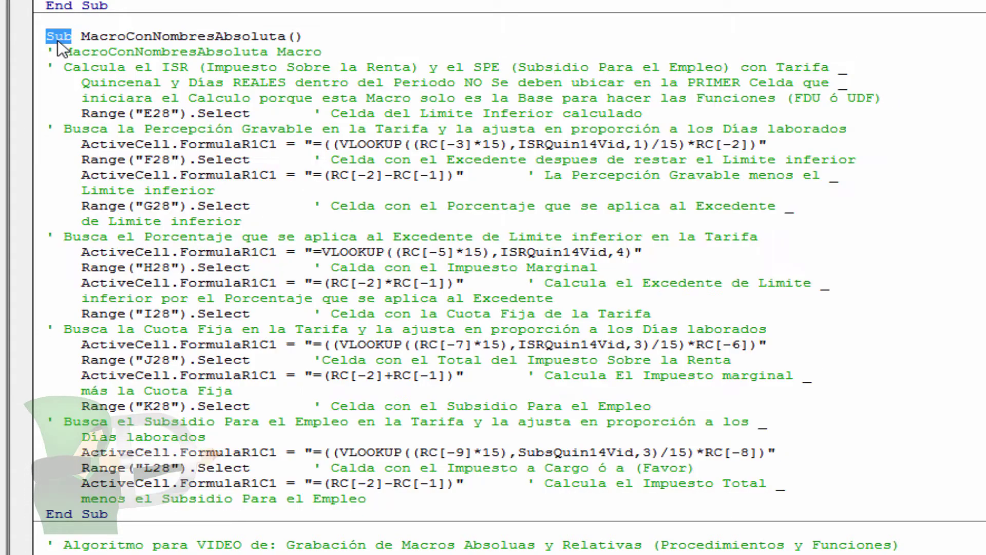
double_click(192, 34)
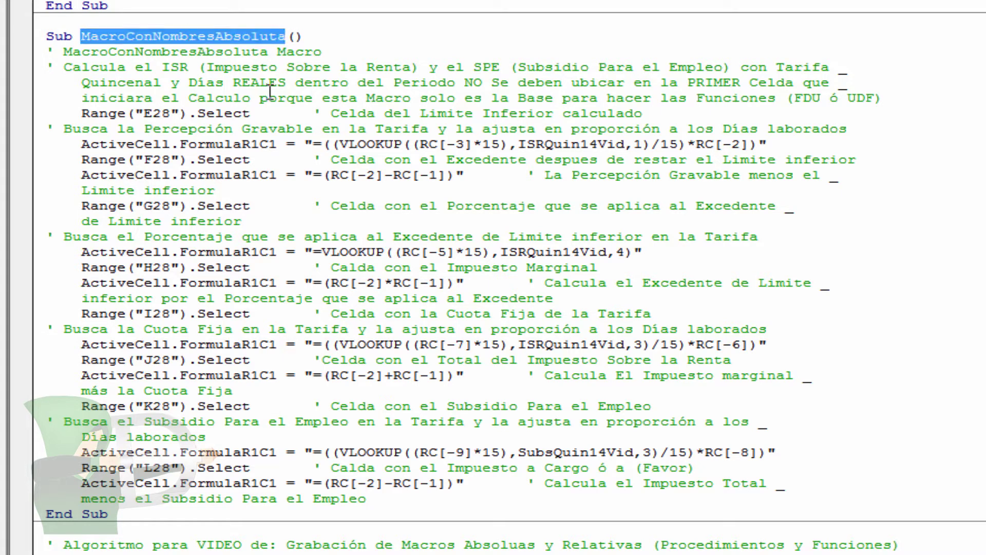
click(34, 39)
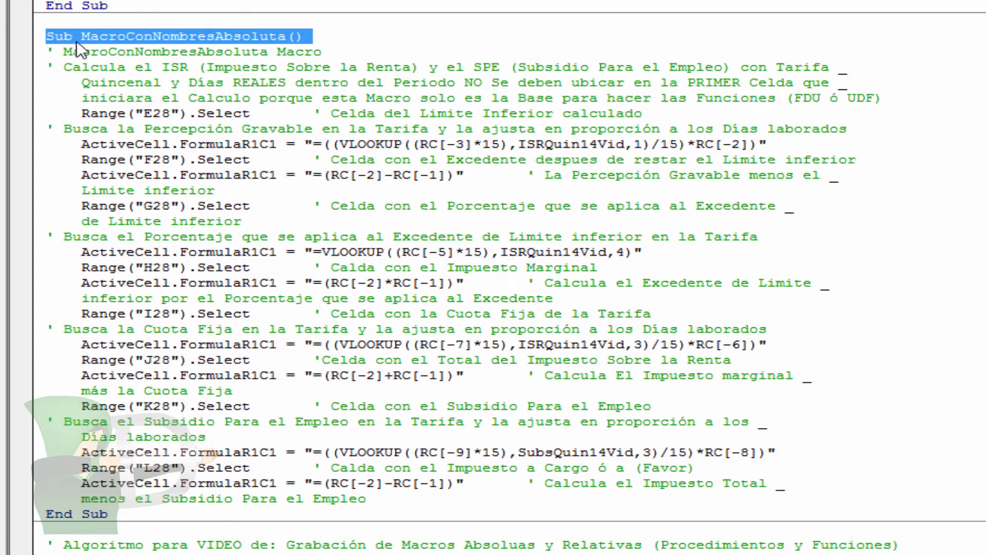
click(389, 60)
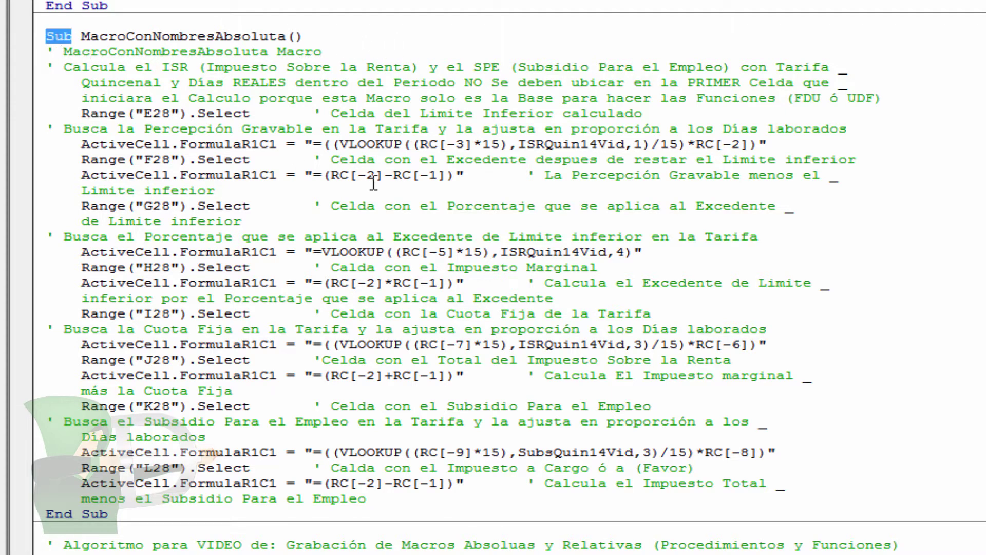
click(386, 144)
drag(28, 38, 14, 519)
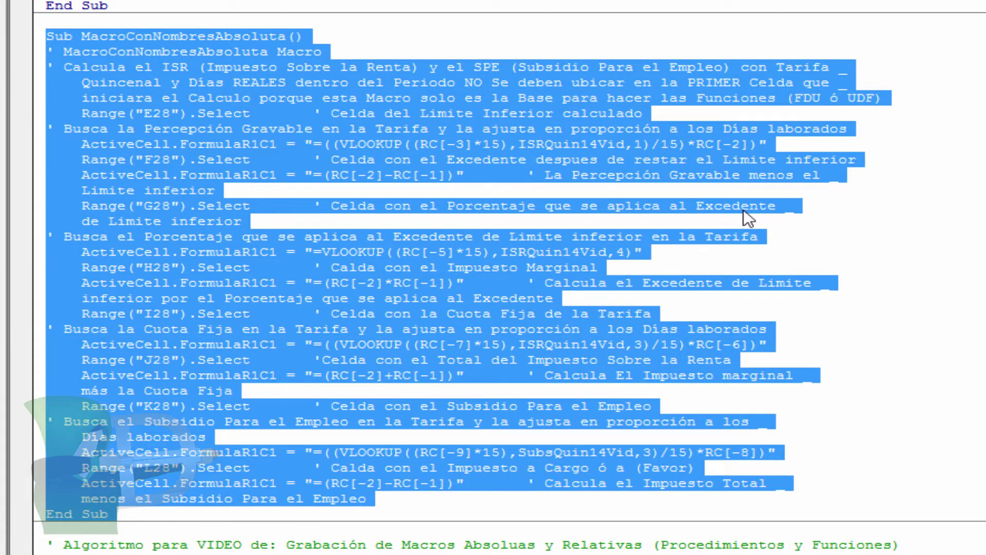
click(451, 143)
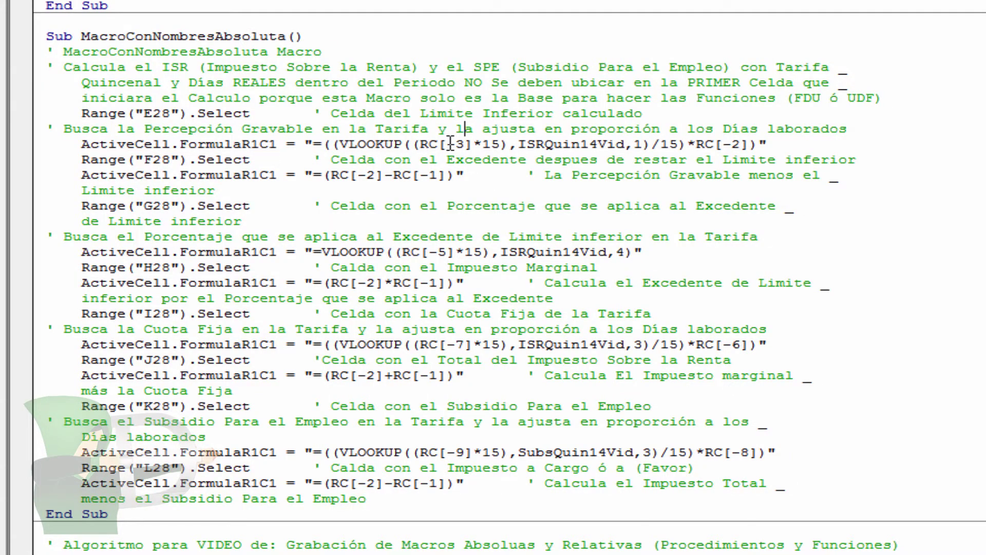
- Go to the IsrQuincenal function and examine its whole code and the Function keyword in its declaration
scroll(451, 143, down, 15)
click(28, 20)
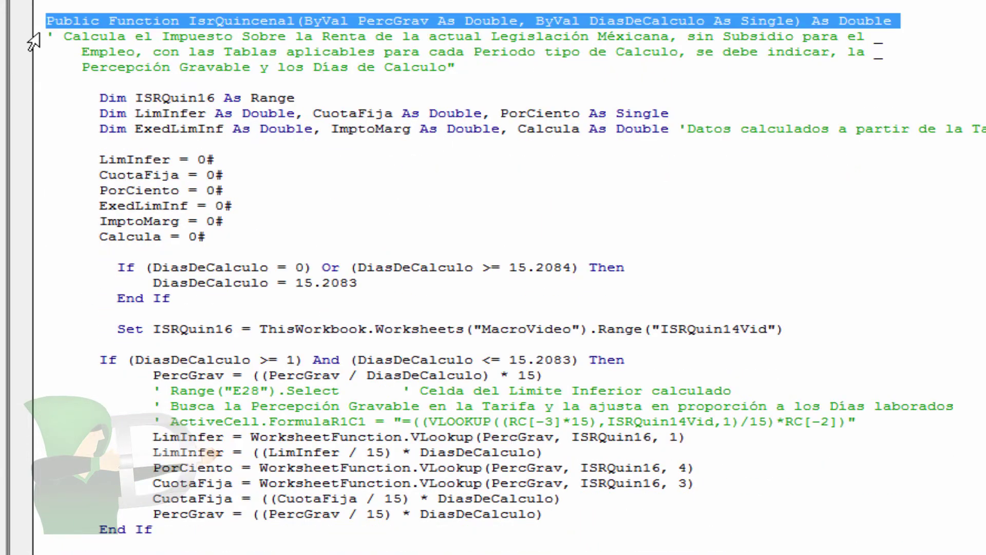
drag(29, 36, 88, 495)
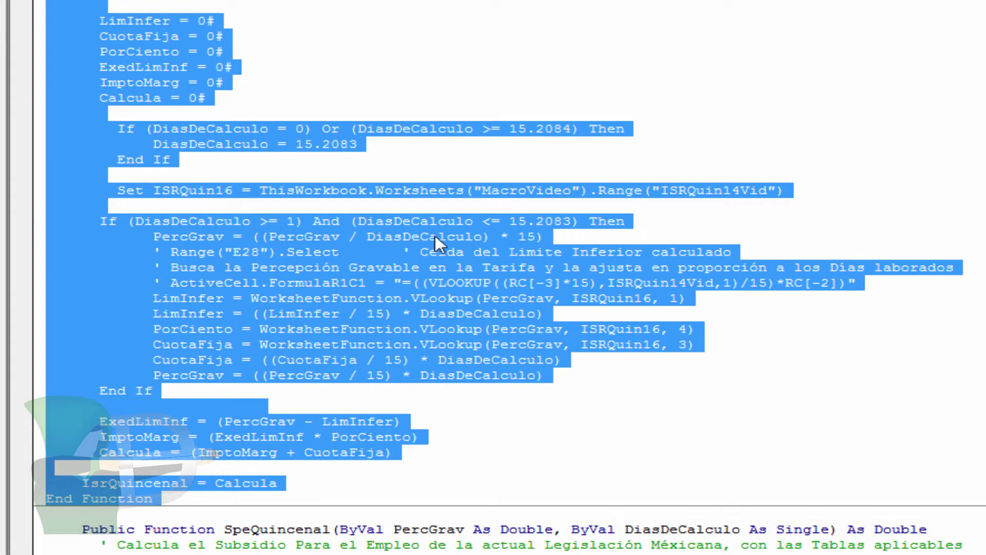
double_click(143, 1)
scroll(533, 297, up, 5)
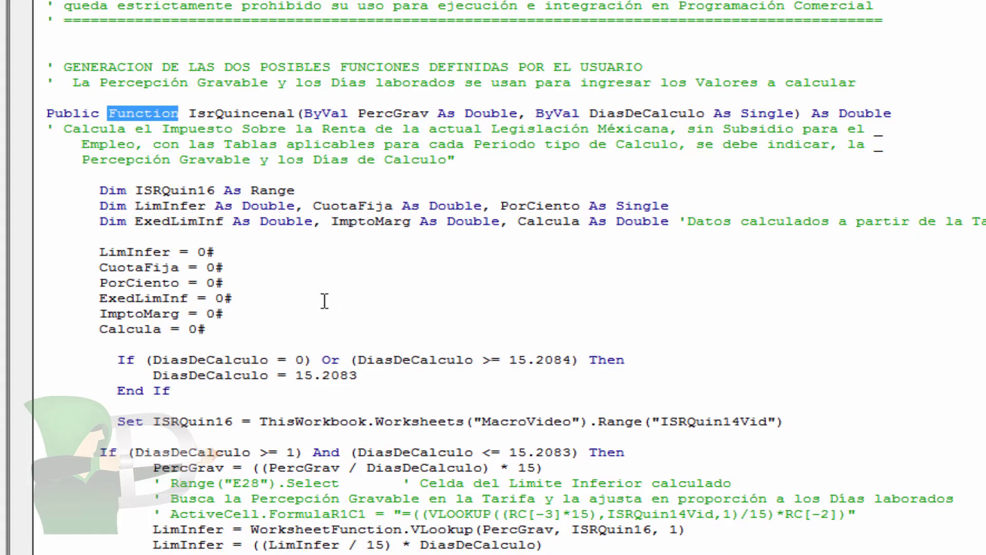
- Return to the MacroConNombresAbsoluta procedure and select it from its declaration through End Sub
scroll(324, 301, up, 11)
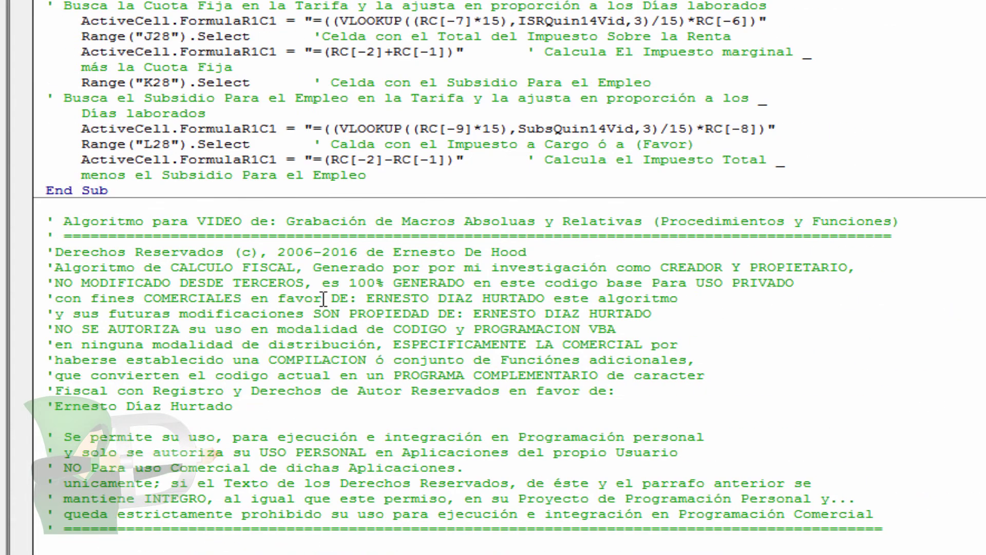
scroll(324, 298, up, 3)
click(31, 39)
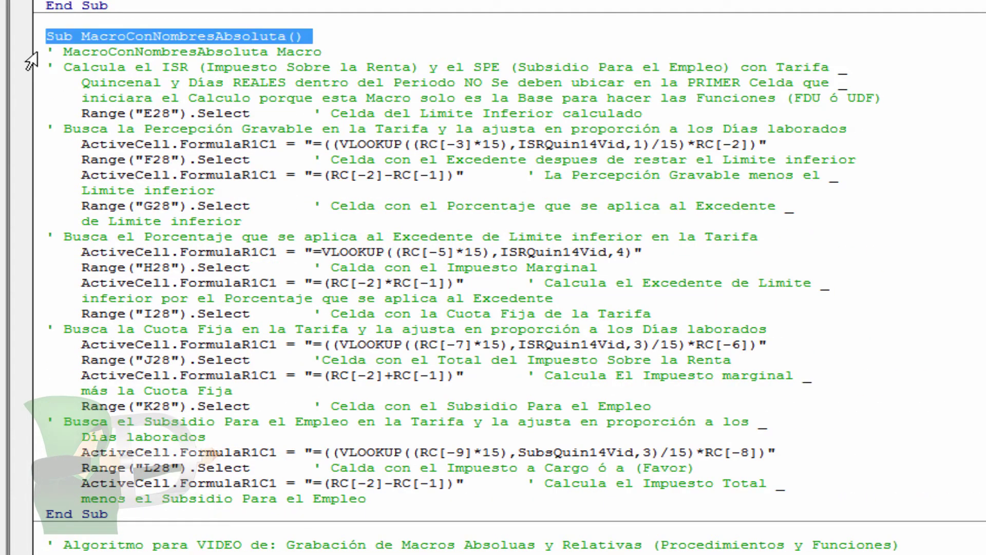
drag(31, 56, 11, 516)
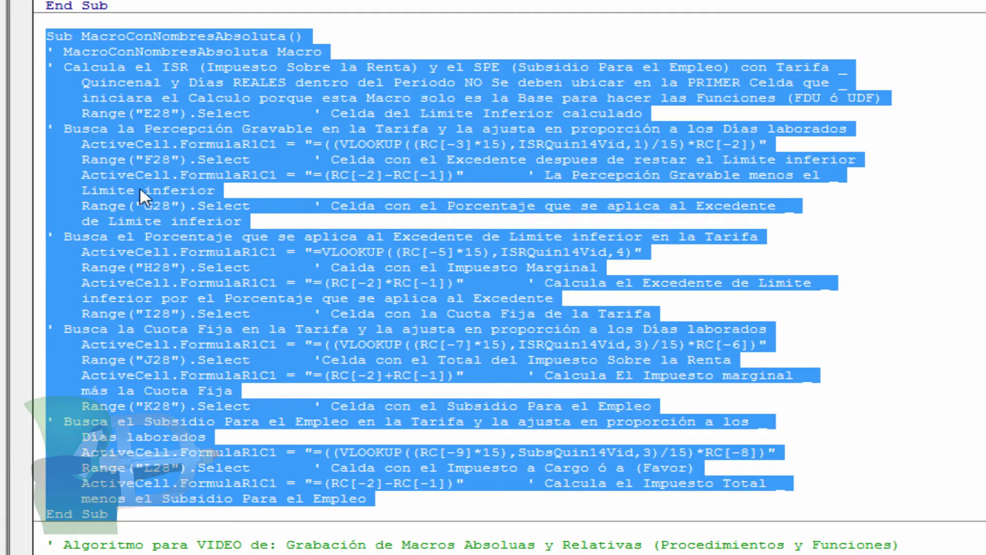
- Examine the body of the MacroConNombresAbsoluta procedure between its Sub declaration and End Sub
click(344, 227)
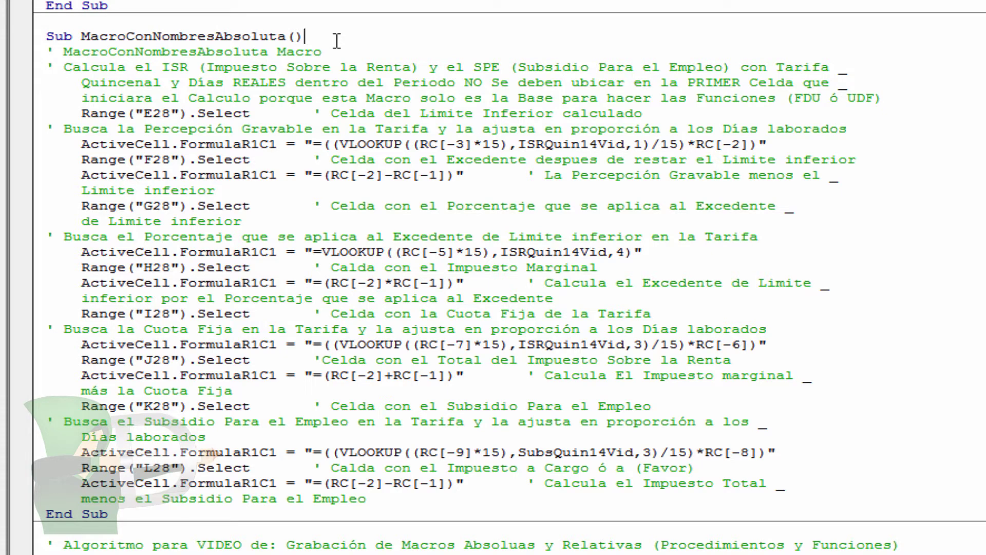
drag(28, 54, 23, 501)
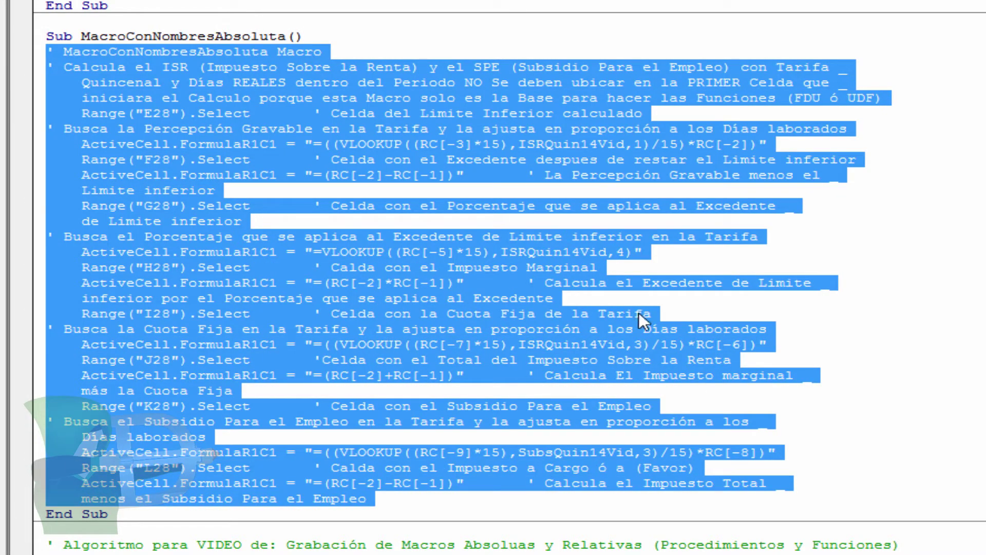
click(755, 404)
- Go to the IsrQuincenal function and examine its name, the closing assignment of Calcula to IsrQuincenal, and the function's body
scroll(704, 484, down, 9)
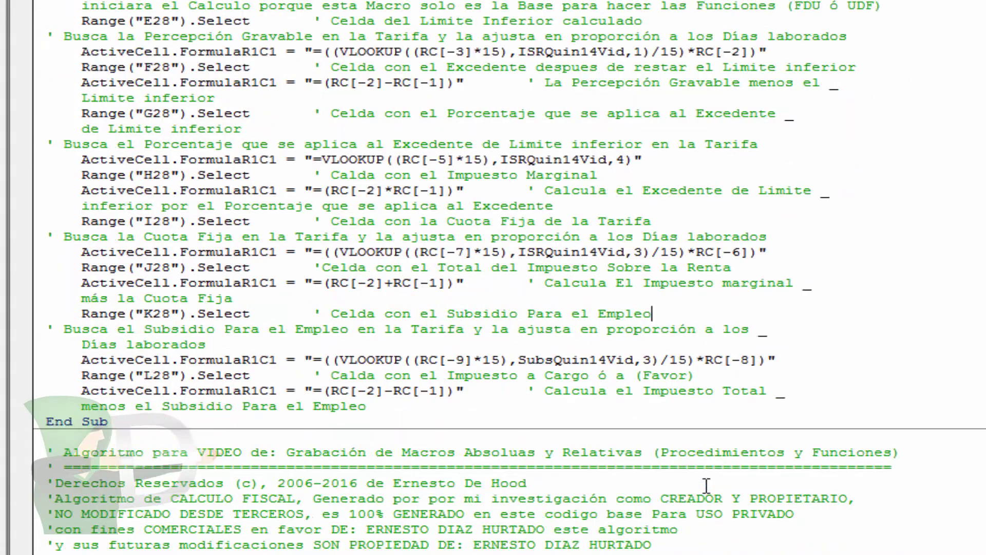
scroll(699, 491, down, 7)
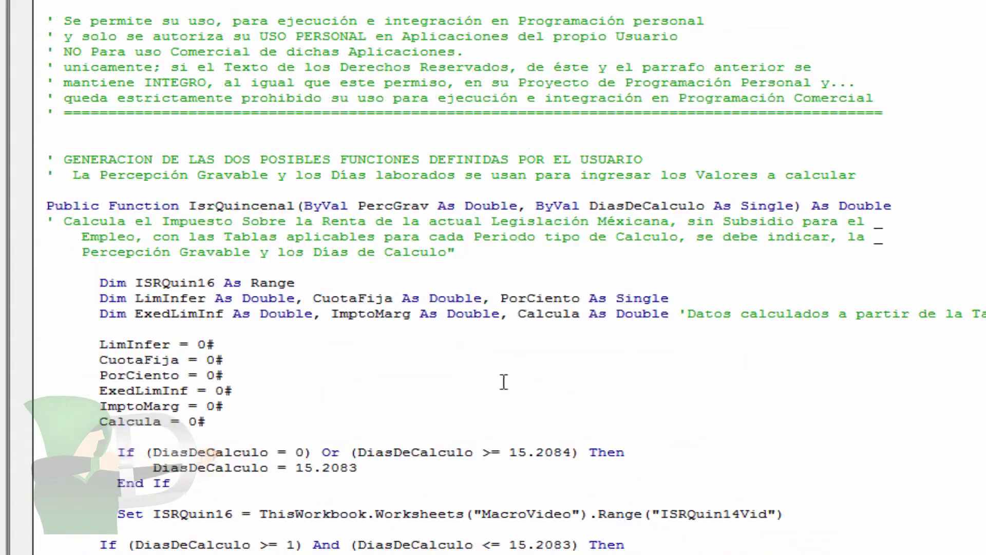
double_click(246, 206)
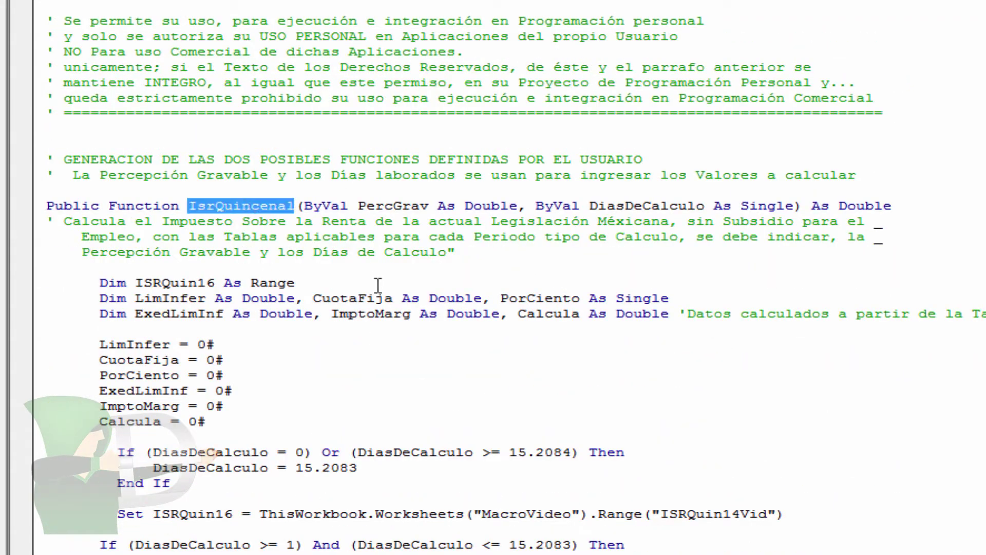
scroll(744, 249, down, 4)
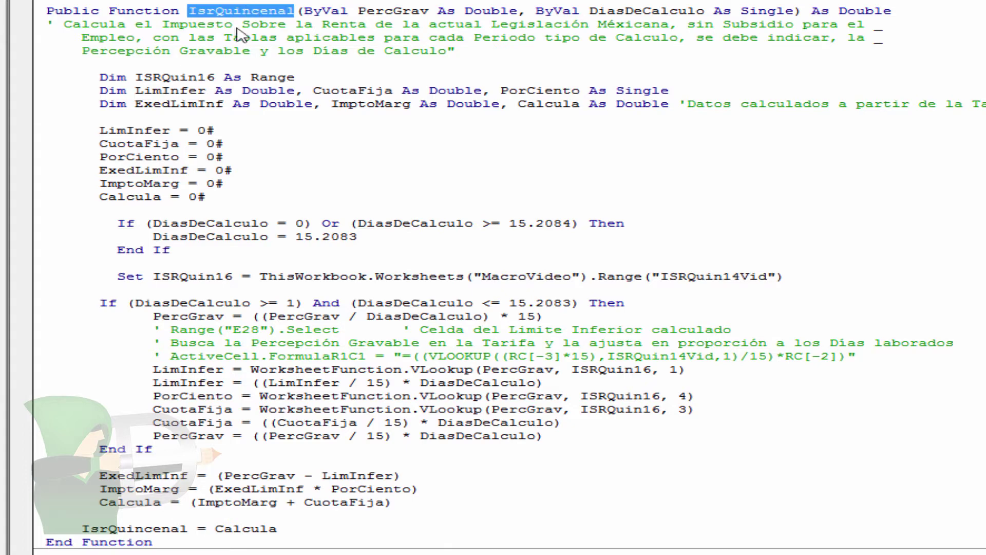
double_click(147, 529)
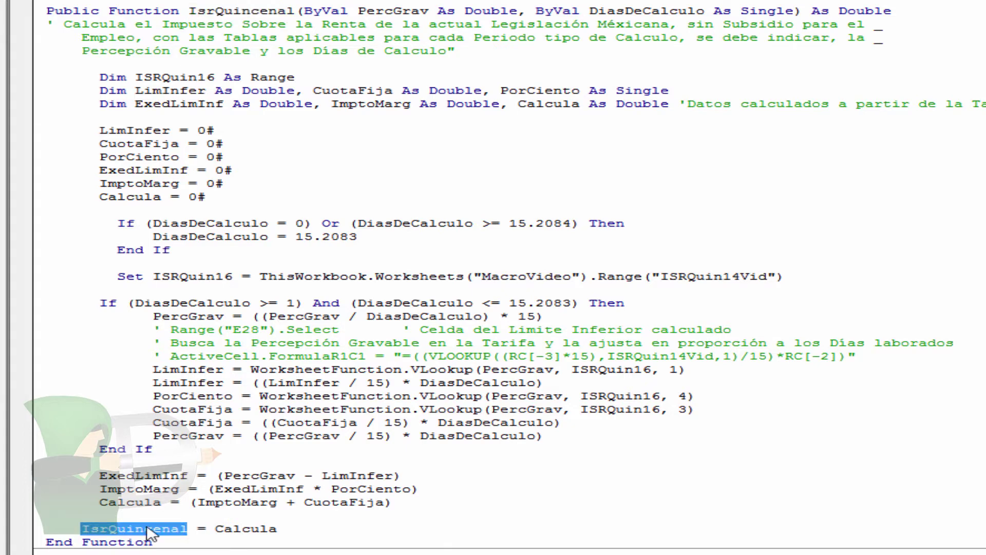
double_click(249, 529)
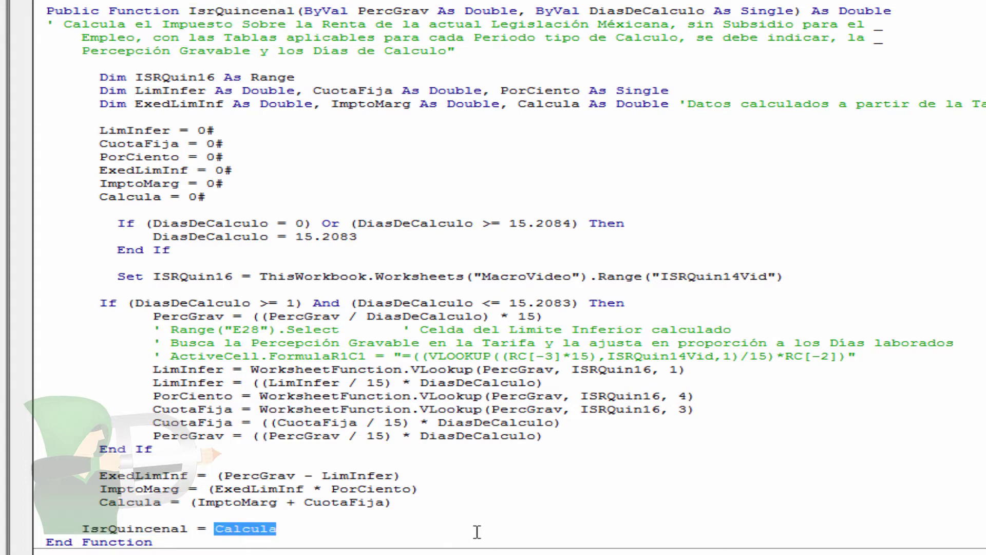
drag(34, 78, 36, 499)
click(518, 212)
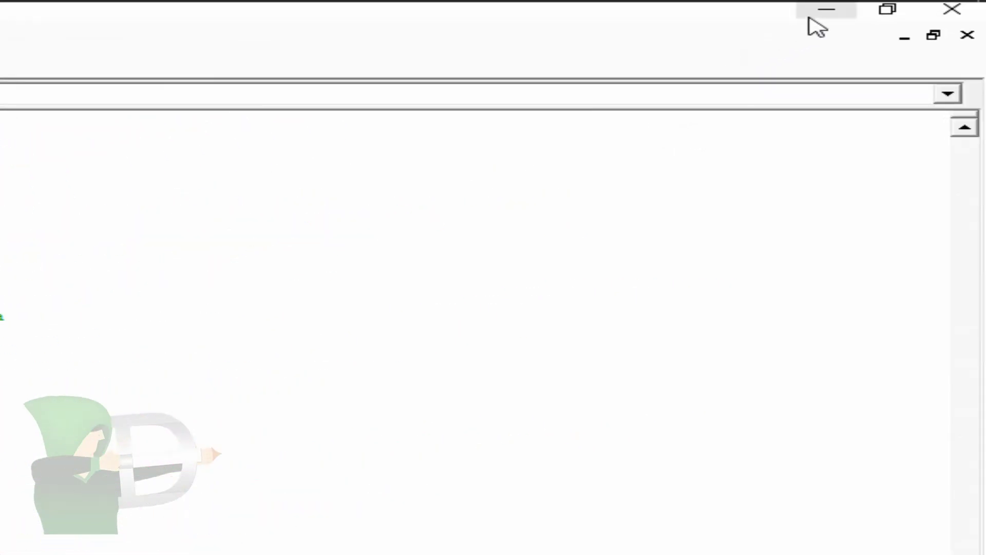
- Return to the Excel worksheet and unhide the rows between 34 and 69 to reach the NOMBRADA ABSOLUTA section
click(824, 10)
key(Up)
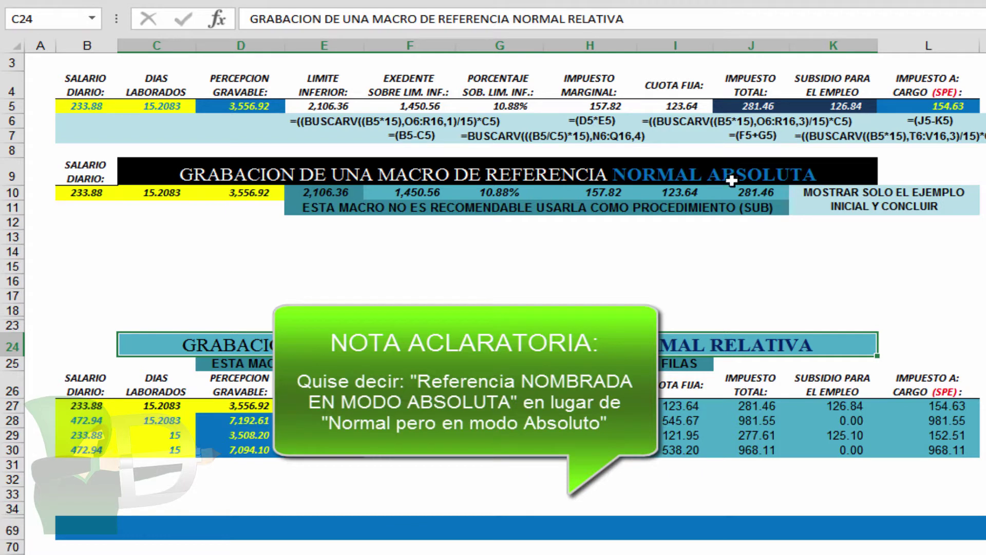
click(88, 406)
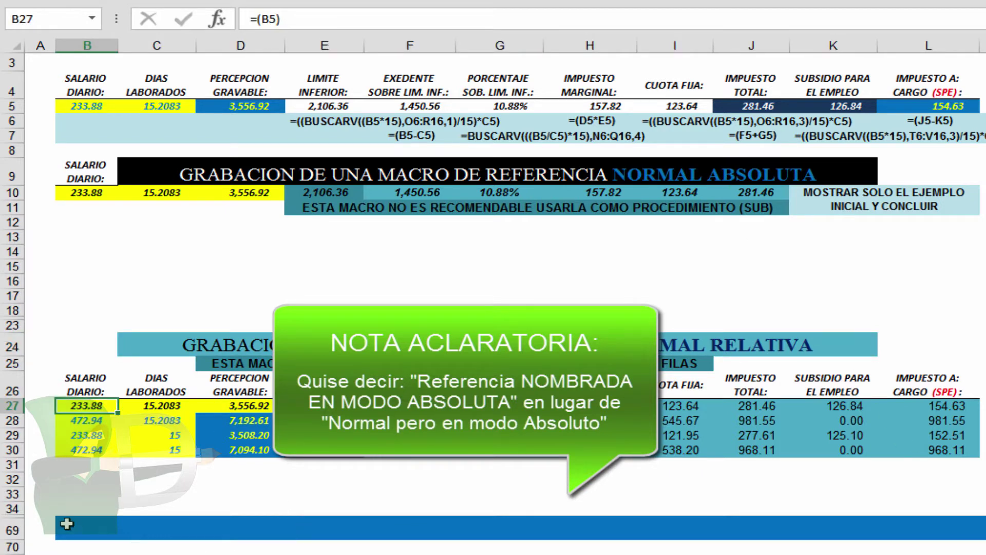
click(13, 509)
right_click(59, 511)
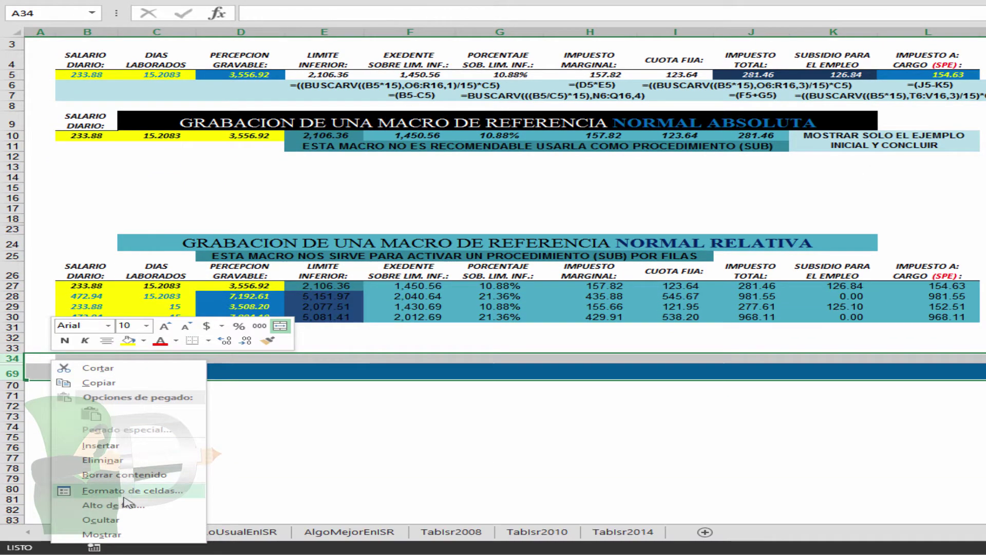
click(101, 534)
click(383, 371)
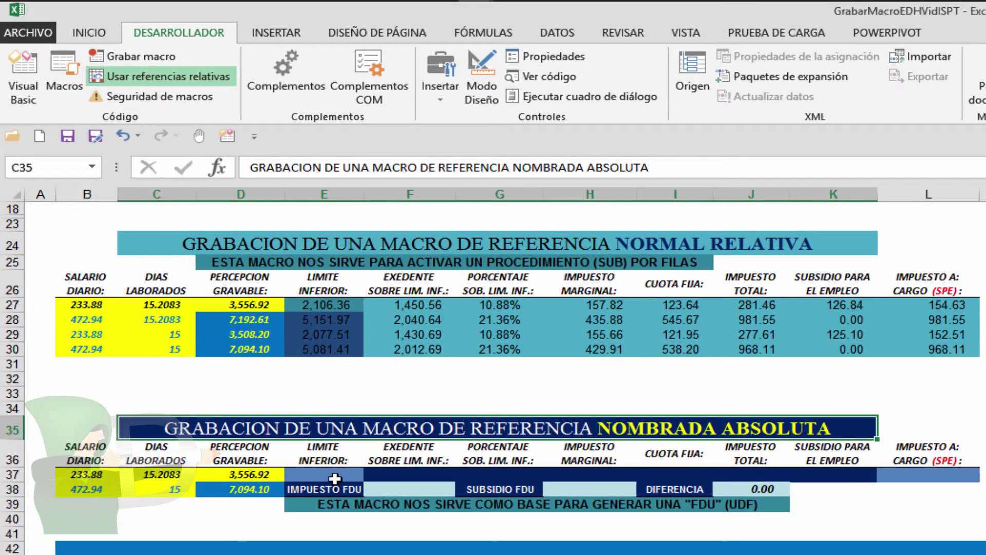
- Select the LIMITE INFERIOR cell E37 in the NOMBRADA ABSOLUTA section and turn off relative references for macro recording
click(335, 478)
scroll(335, 479, down, 1)
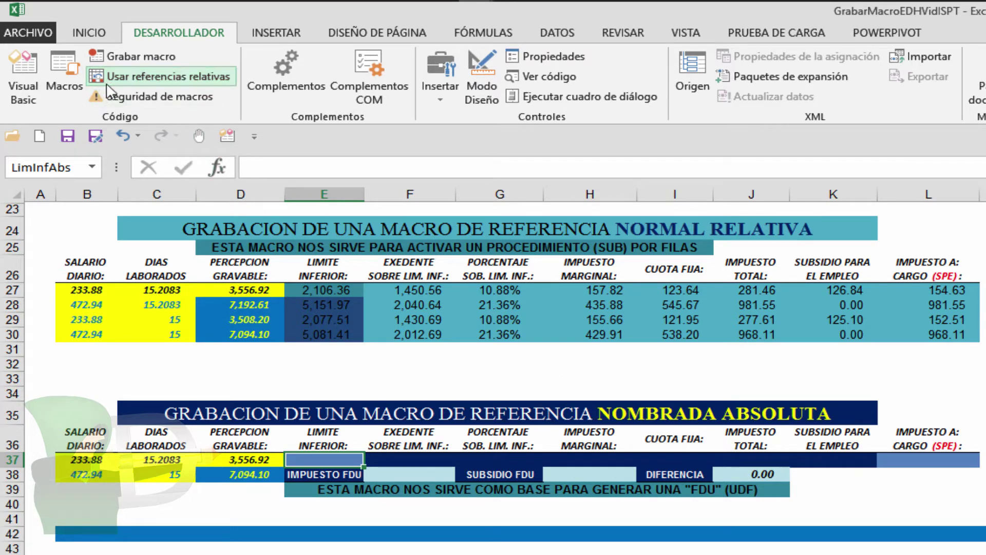
click(143, 75)
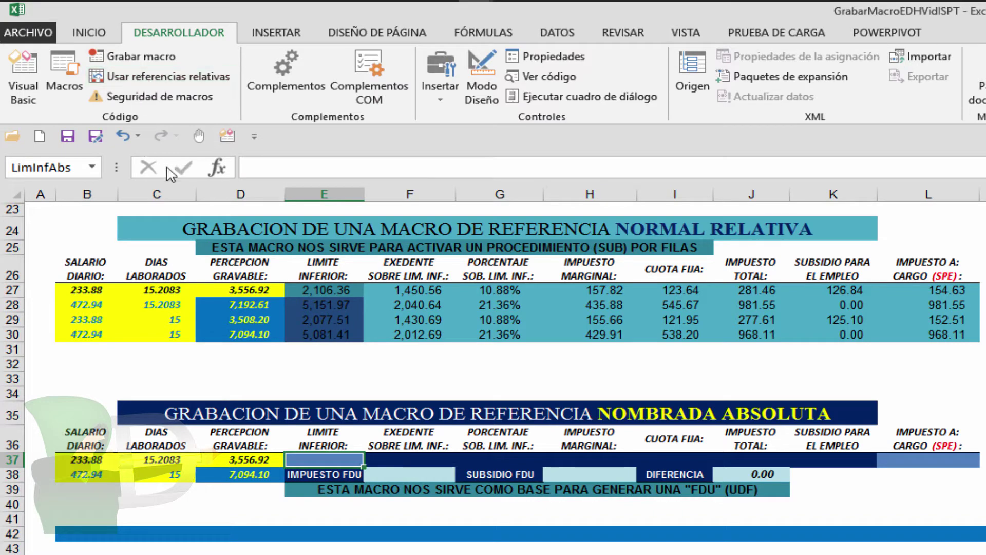
- Start recording a macro named MacroNombAbsoluta in this workbook, described as "Macro de Referencia Absoluta con Busqueda de Rango Nombrado"
click(141, 56)
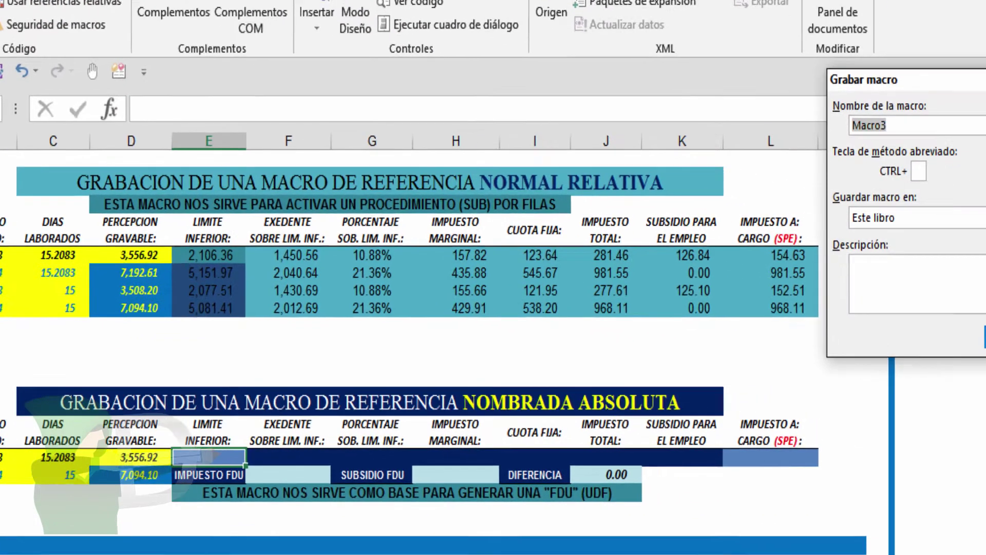
text(M)
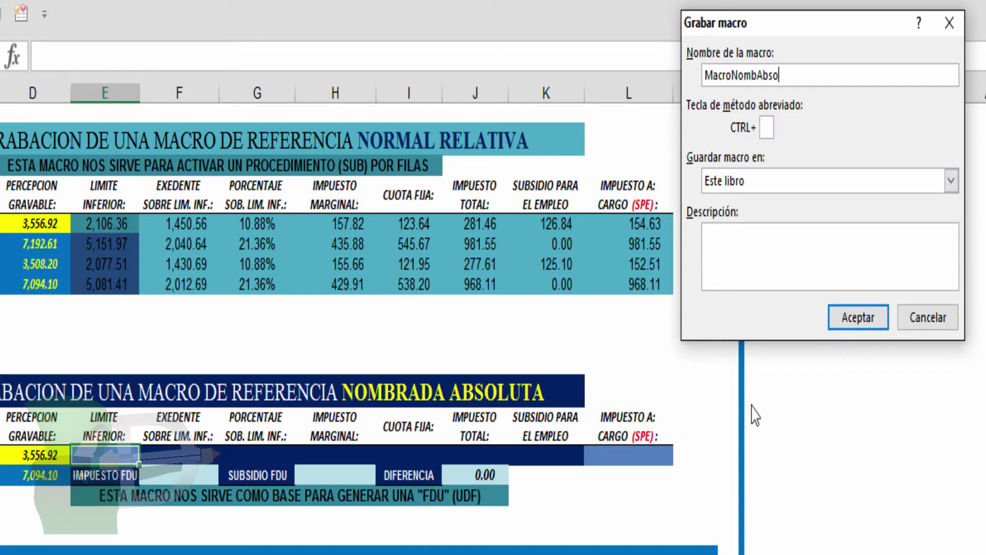
click(776, 255)
text(macro)
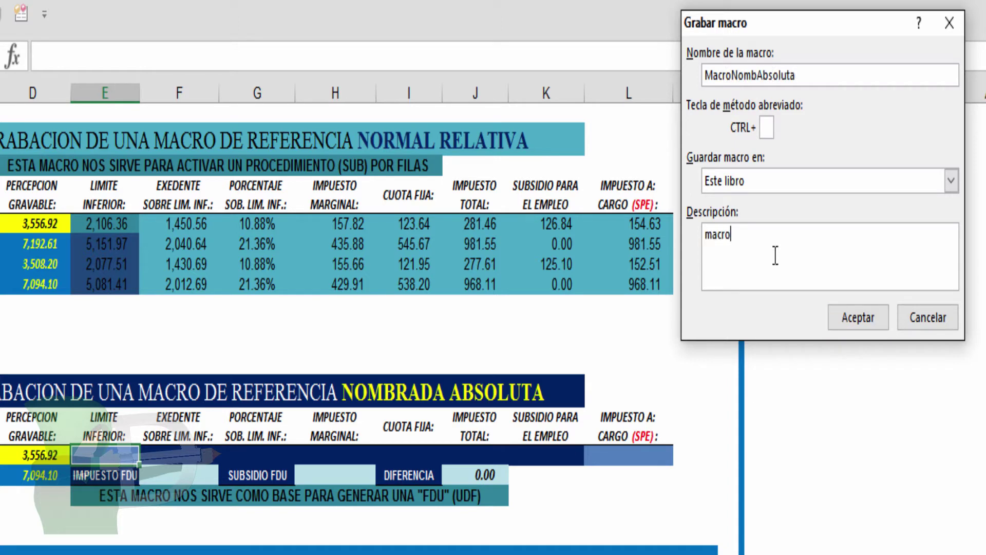
key(BackSpace)
key(BackSpace)
key(BackSpace)
key(BackSpace)
key(BackSpace)
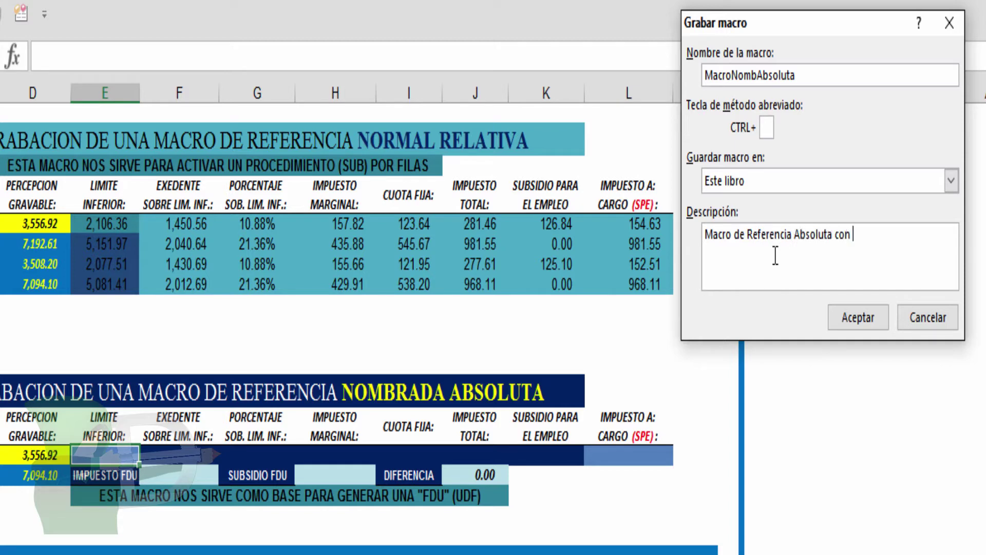
text(Busqueda de Rango Nombrado)
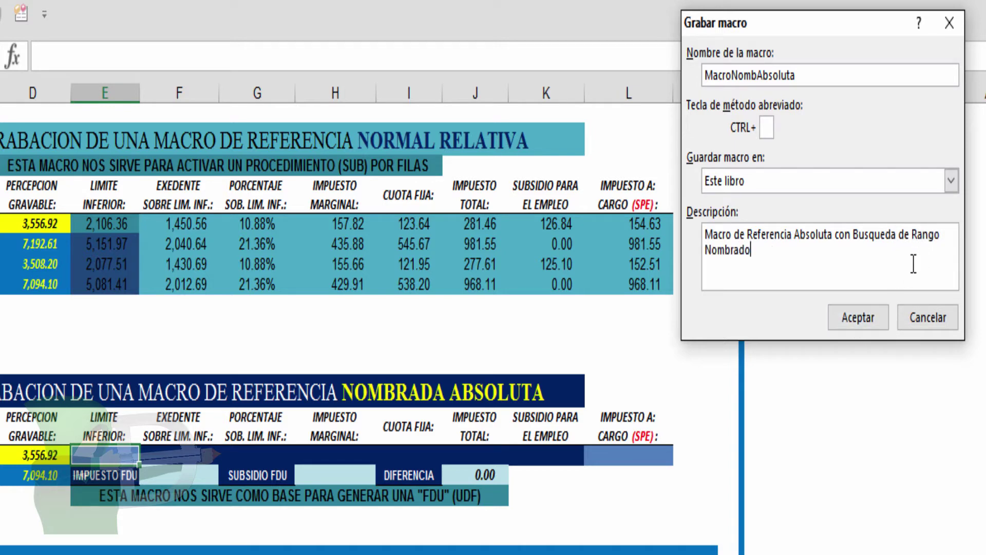
drag(912, 236, 752, 257)
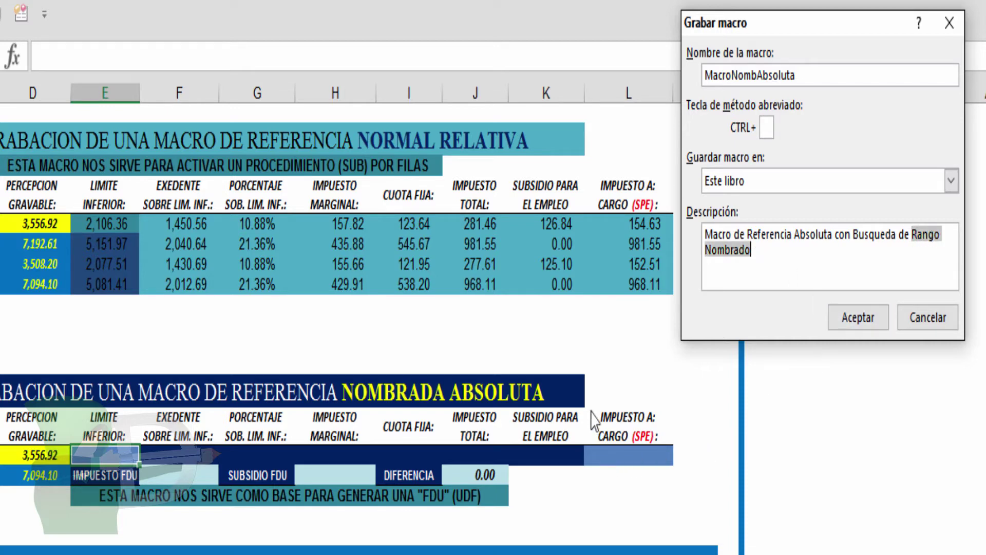
click(855, 316)
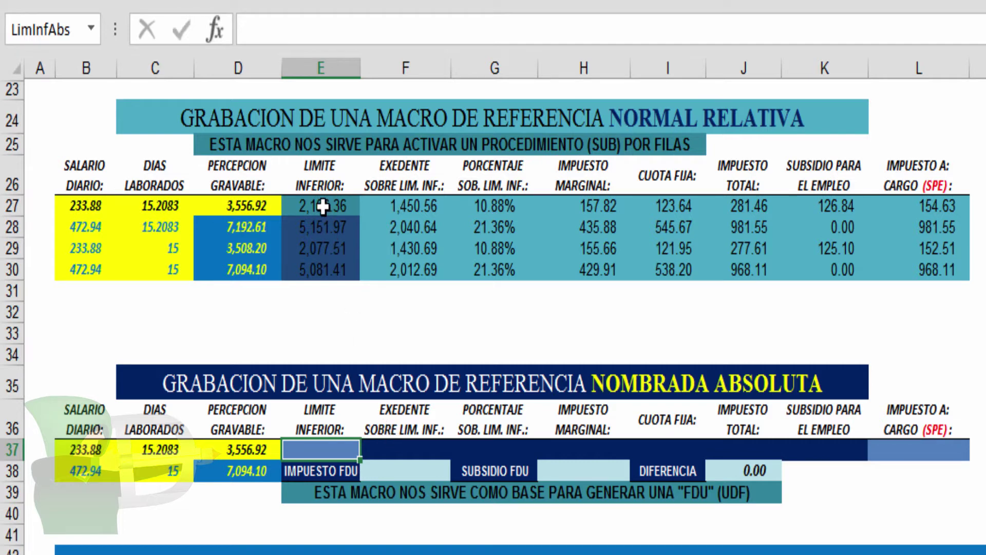
- Copy the LIMITE INFERIOR formula text from cell E27 and paste it into E37 as =((BUSCARV((B27*15),ISRQuin14Vid,1)/15)*C27)
click(323, 206)
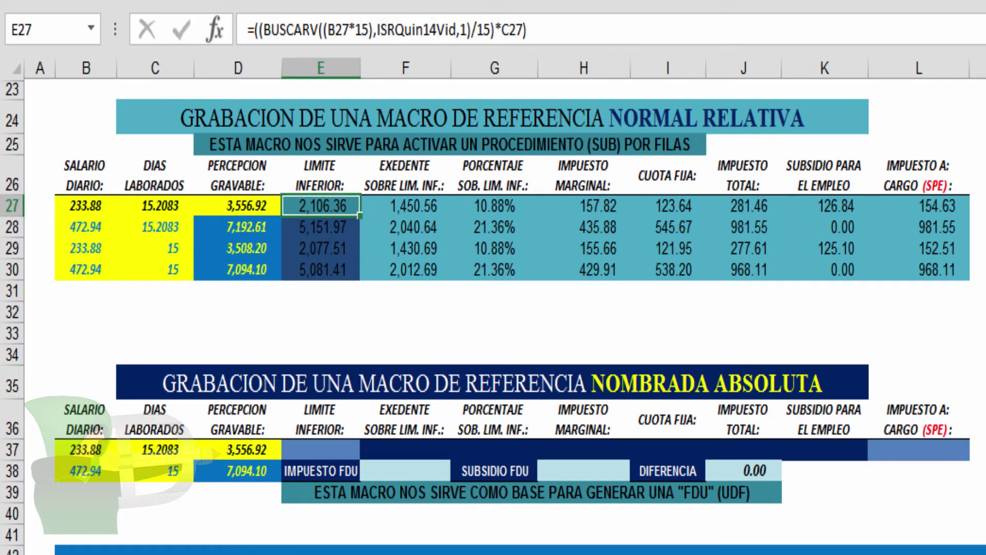
scroll(315, 229, up, 8)
drag(529, 32, 249, 32)
right_click(263, 35)
click(296, 82)
click(180, 29)
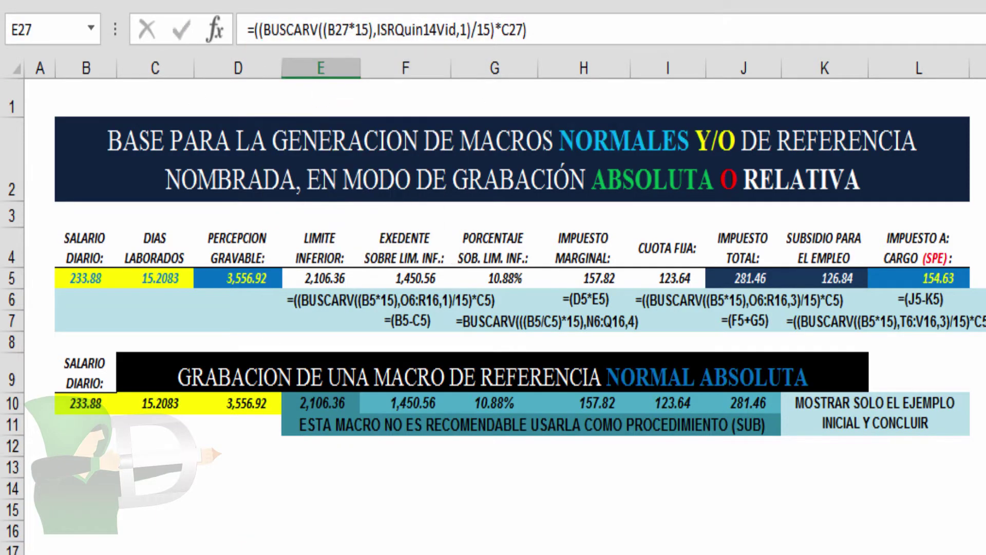
click(322, 524)
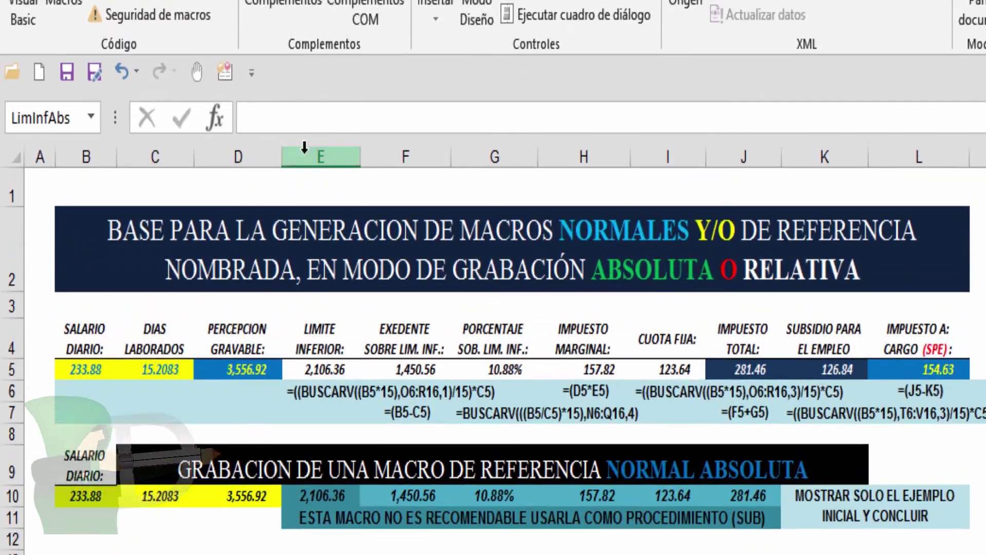
right_click(314, 54)
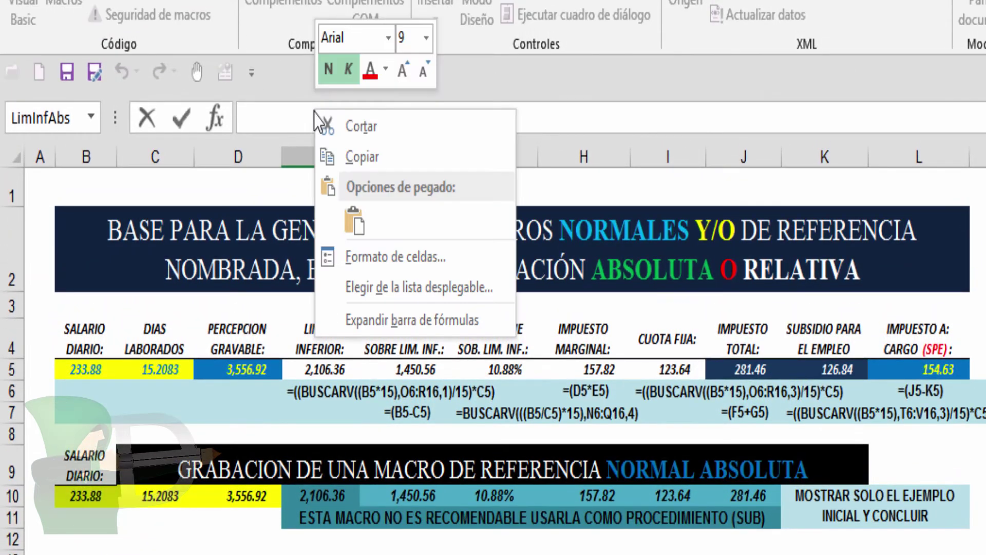
click(354, 218)
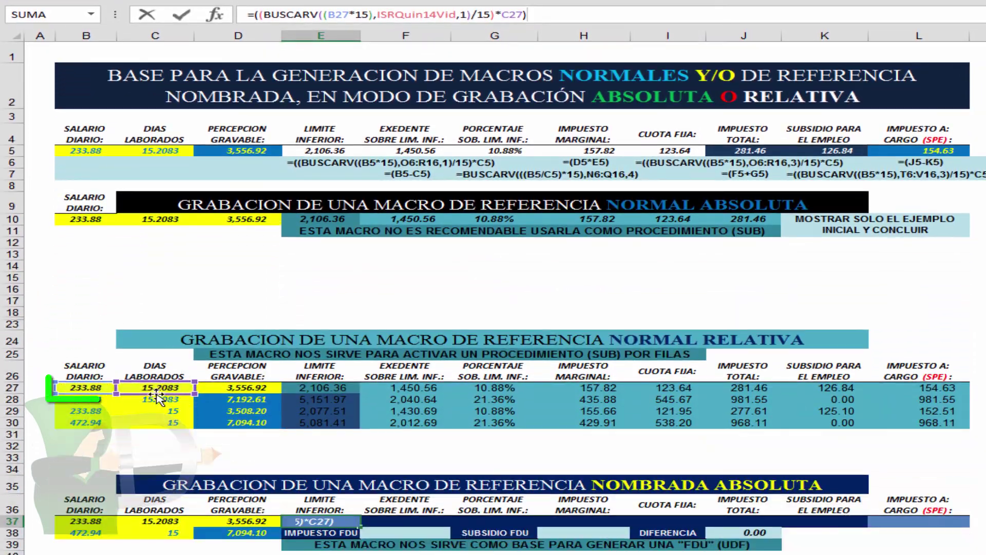
- Repoint the formula's references in E37 from row 27 to B37 and C37, keeping the ISRQuin14Vid range, and enter it
drag(157, 396, 153, 524)
drag(83, 393, 86, 521)
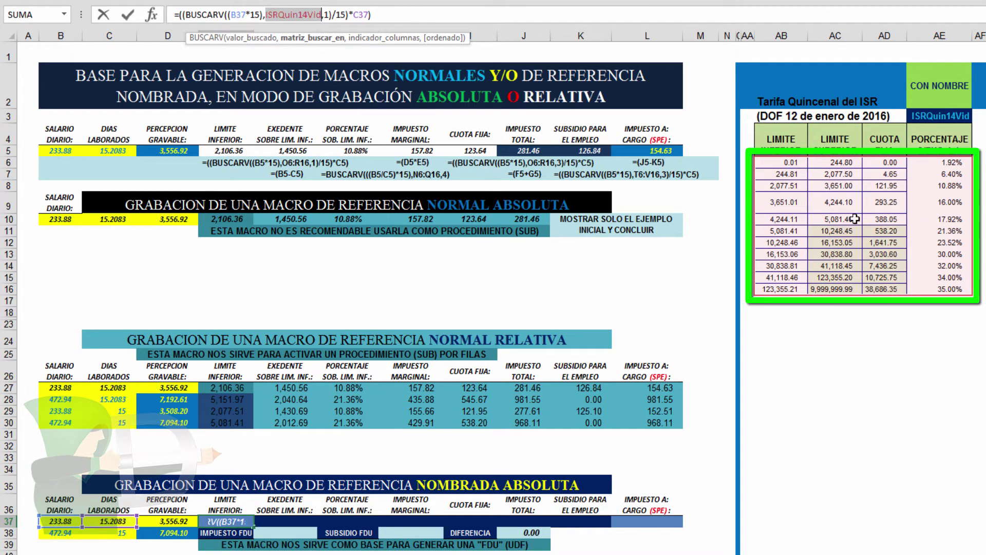
click(324, 14)
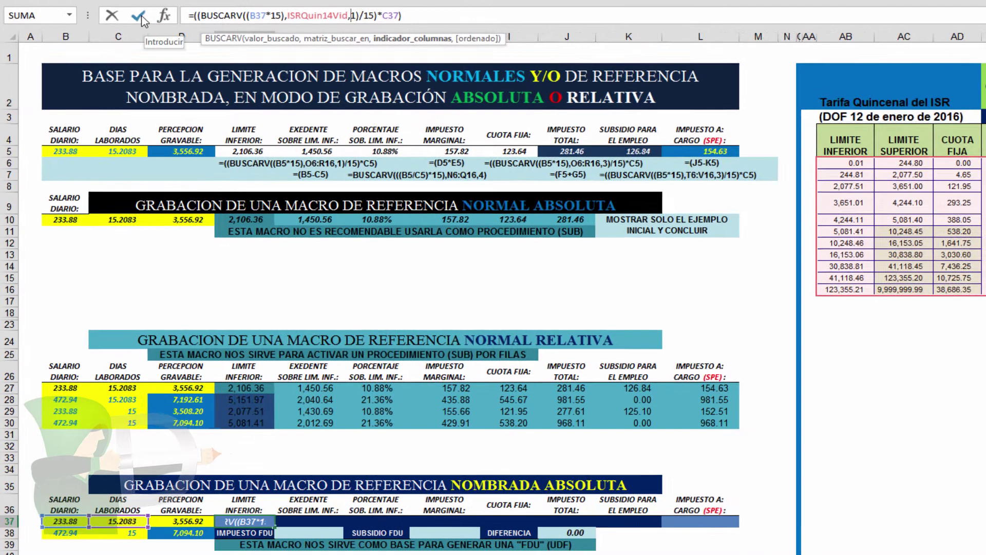
click(140, 17)
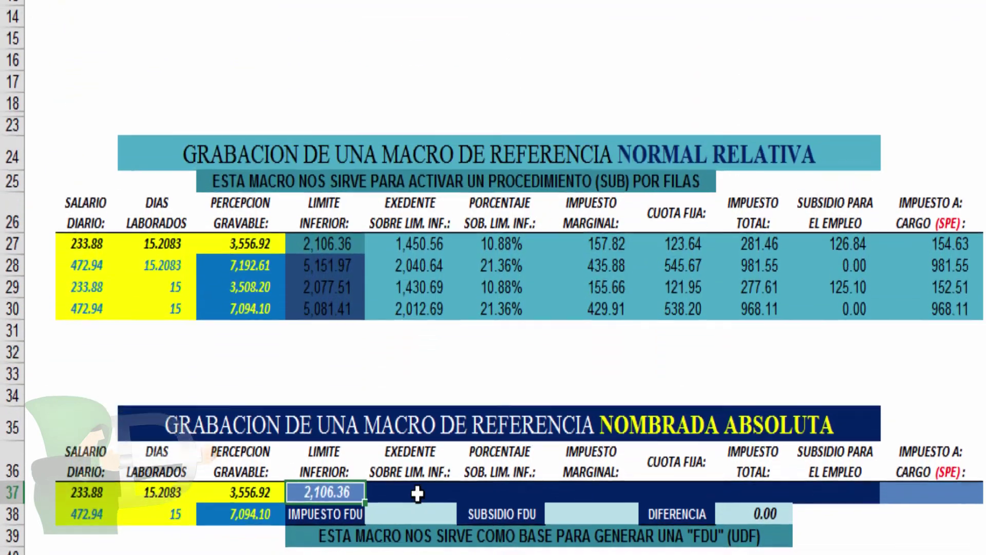
- Enter the formula =(PercGrabAbs-LimInfAbs) in the EXEDENTE SOBRE LIM. INF. cell F37
click(417, 493)
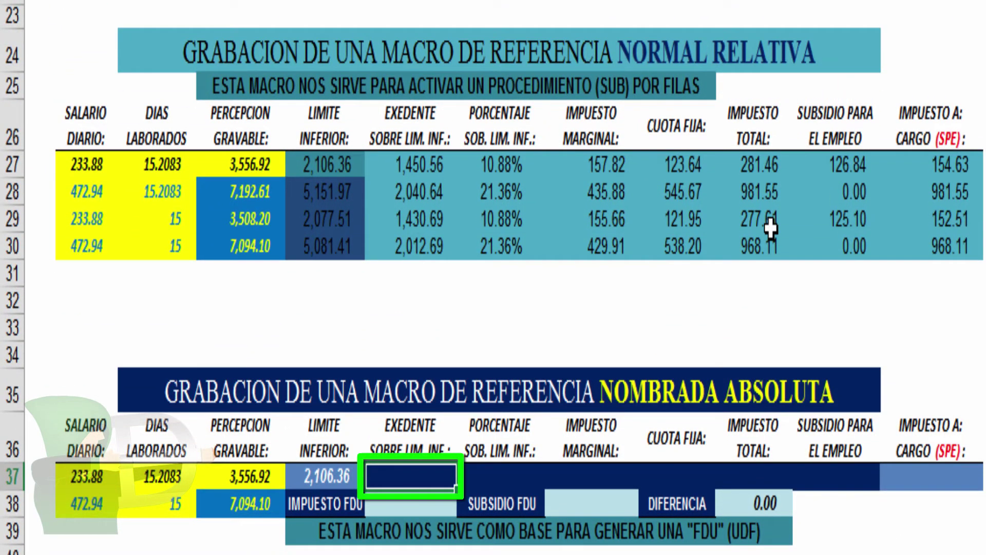
text(=()
key(Left)
key(Left)
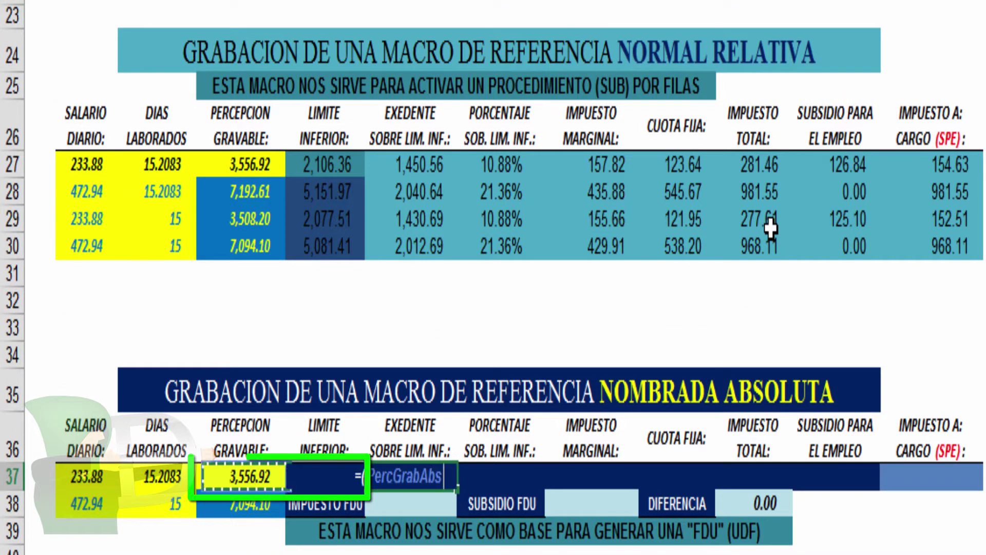
text(-)
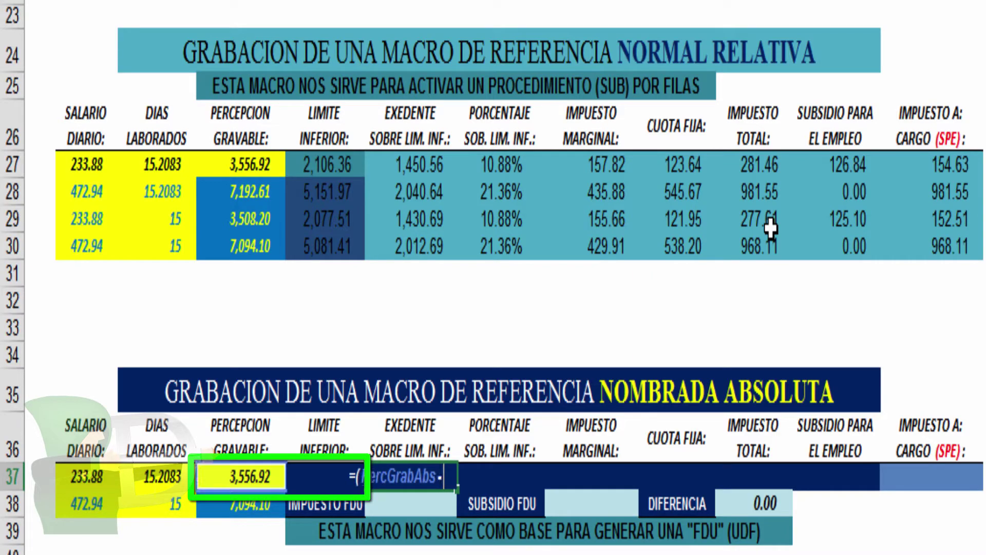
key(Left)
text())
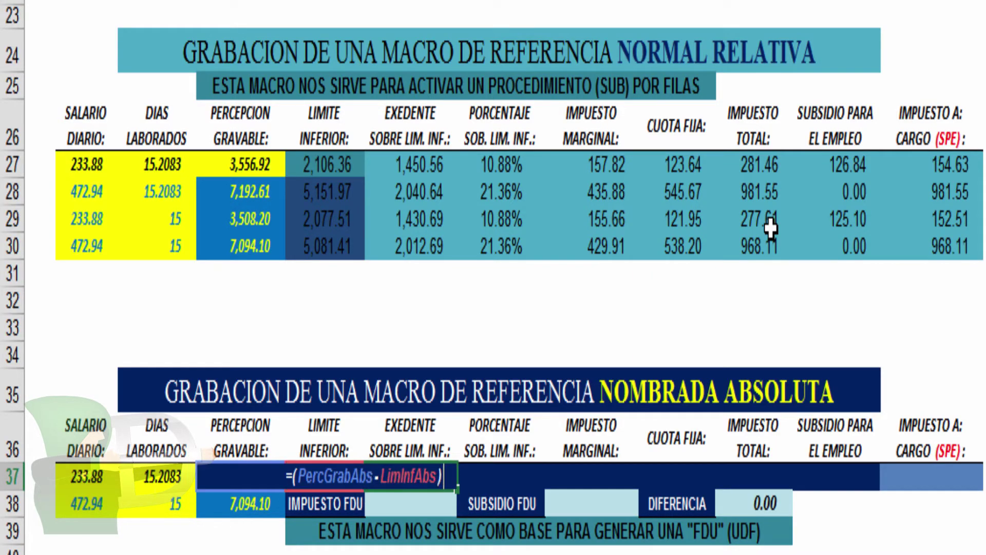
key(Return)
key(Left)
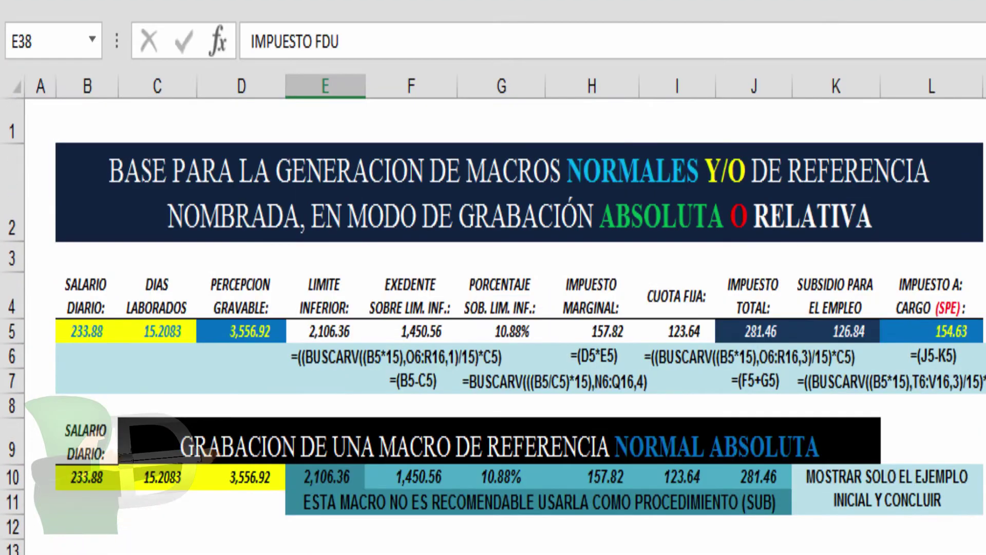
- Review the named references used in the EXEDENTE SOBRE LIM. INF. formula in F37
key(Up)
key(Right)
click(308, 40)
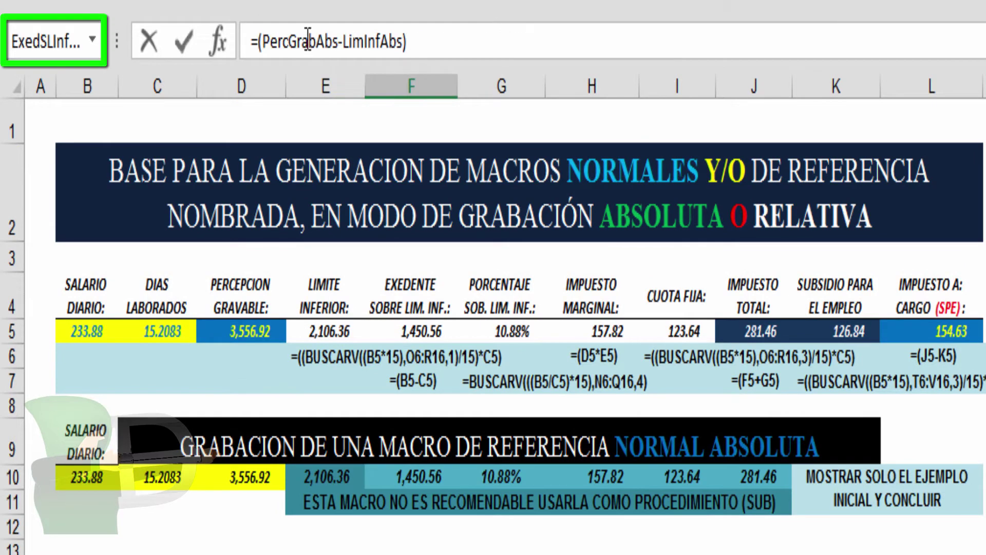
double_click(358, 40)
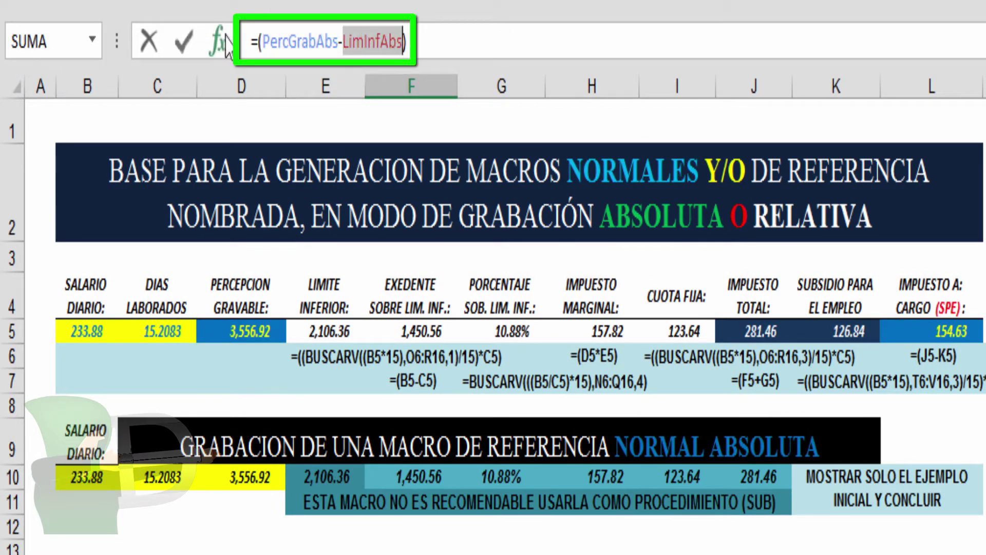
click(182, 41)
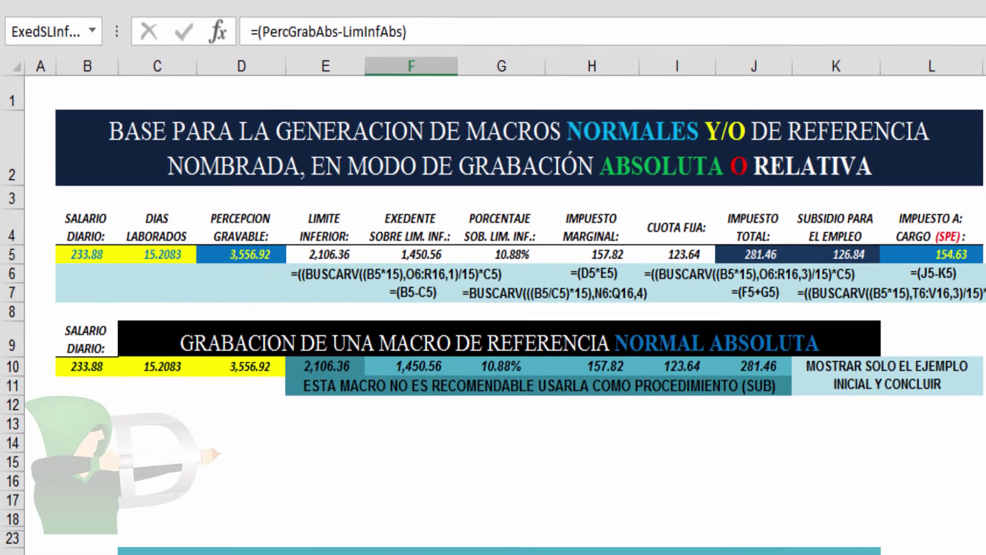
- Copy the LIMITE INFERIOR formula text from E37 and paste it into the PORCENTAJE SOB. LIM. INF. cell G37
click(506, 537)
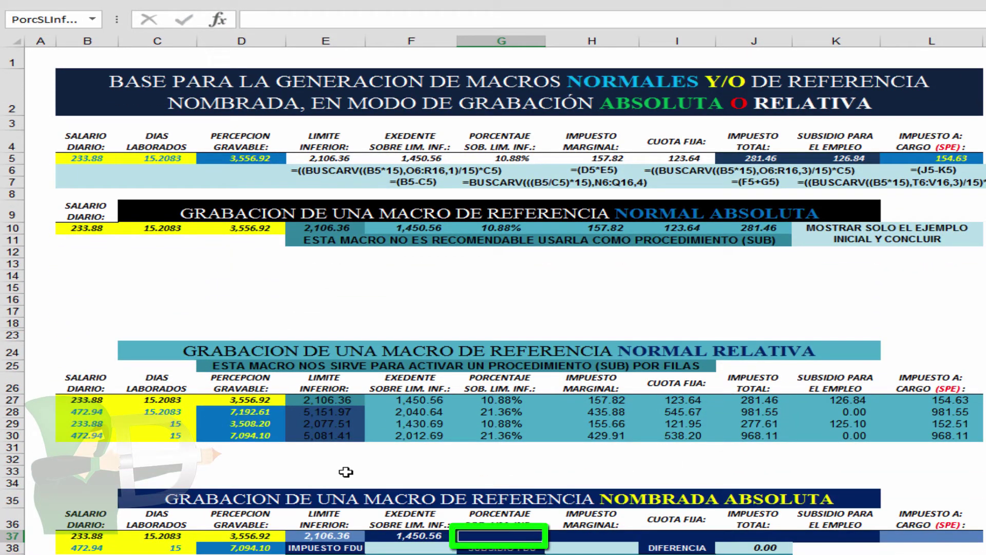
click(329, 534)
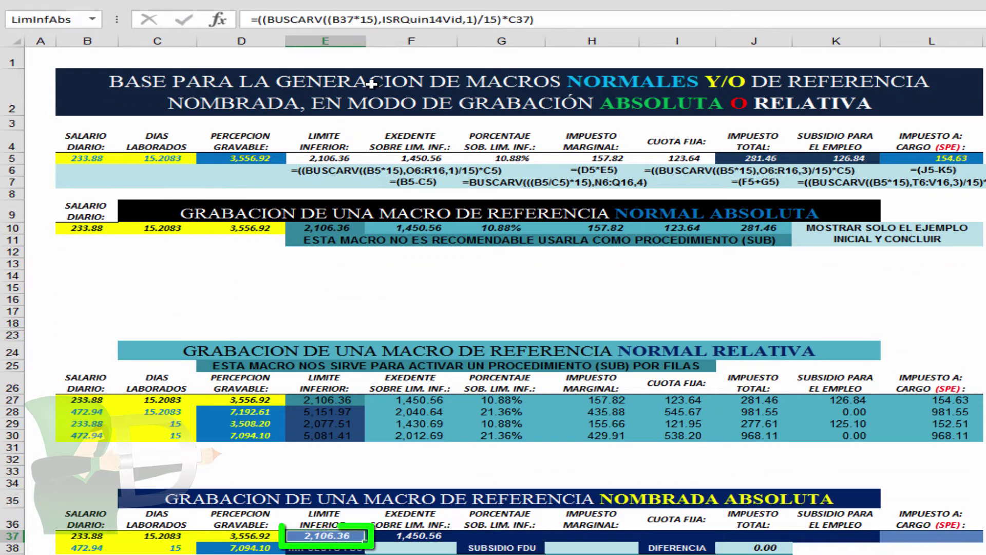
click(539, 20)
right_click(272, 23)
click(319, 45)
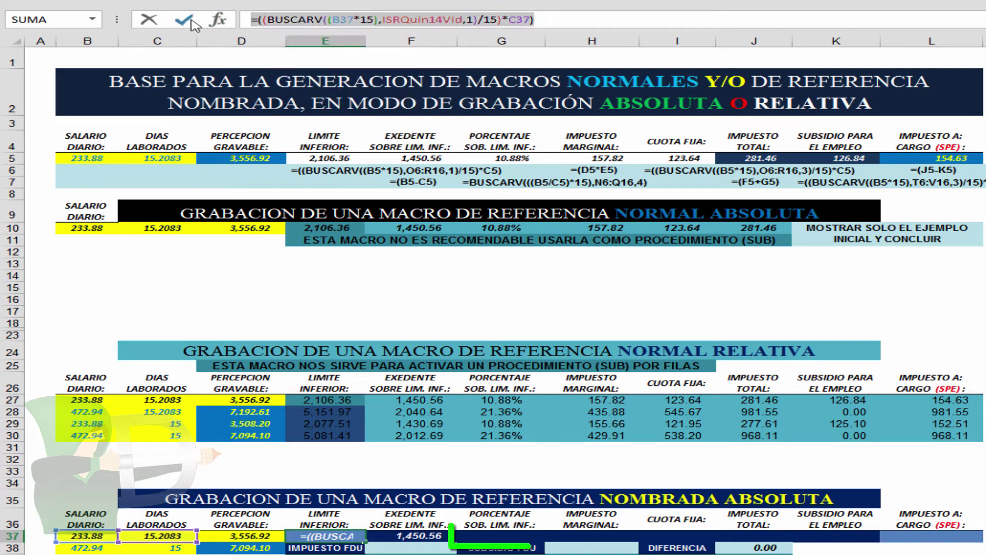
click(184, 21)
click(501, 535)
right_click(260, 20)
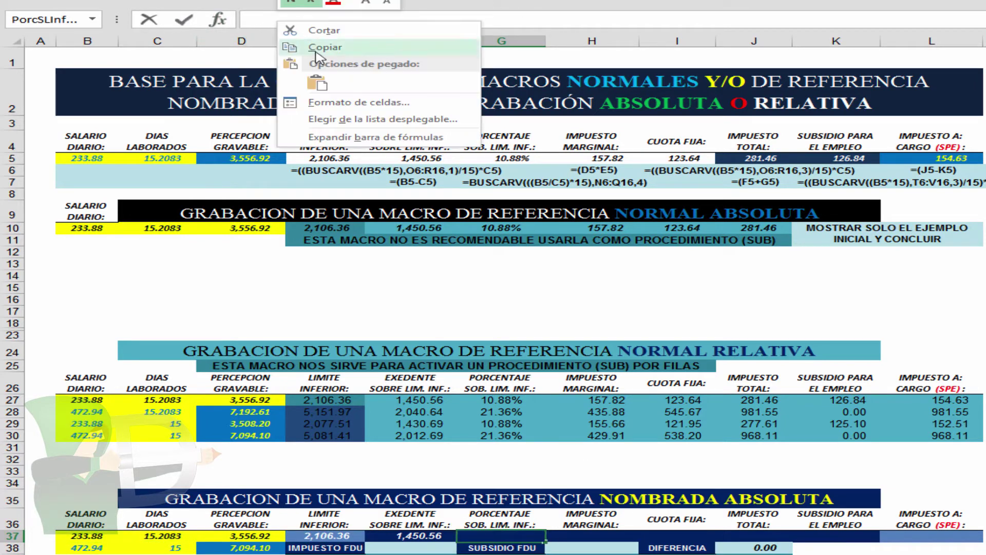
click(316, 78)
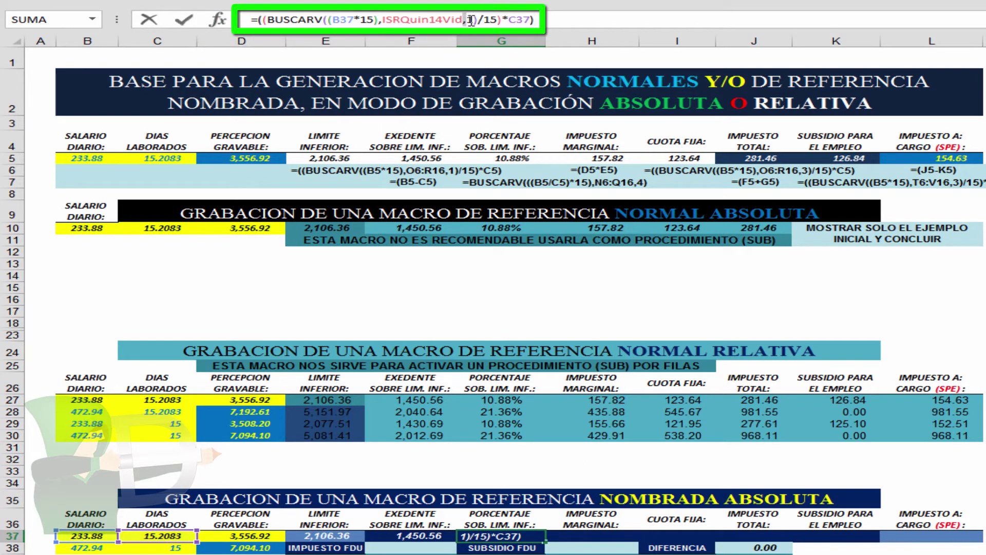
- Change the column index to 4 in G37, strip the division and multiplication, and enter =BUSCARV((B37*15),ISRQuin14Vid,4)
double_click(471, 21)
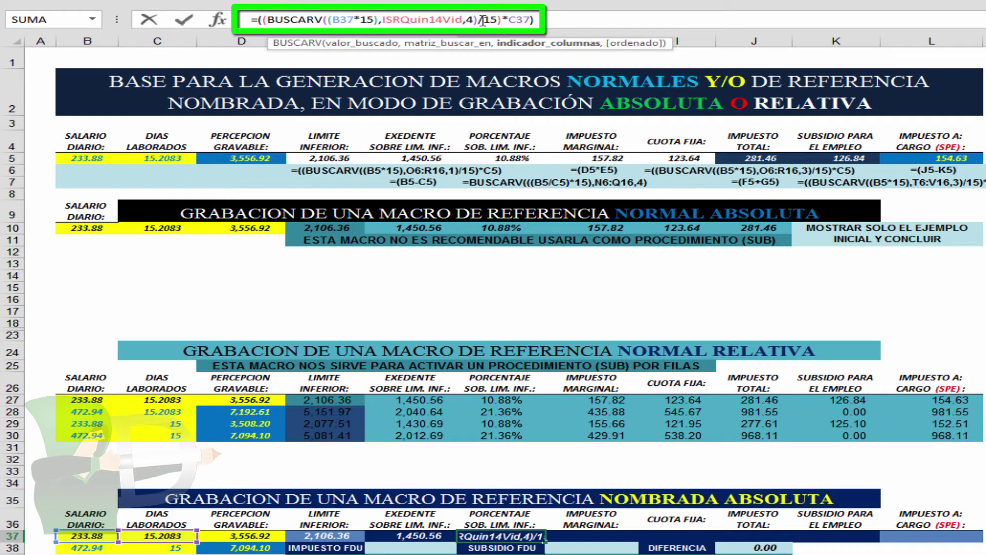
drag(479, 20, 534, 21)
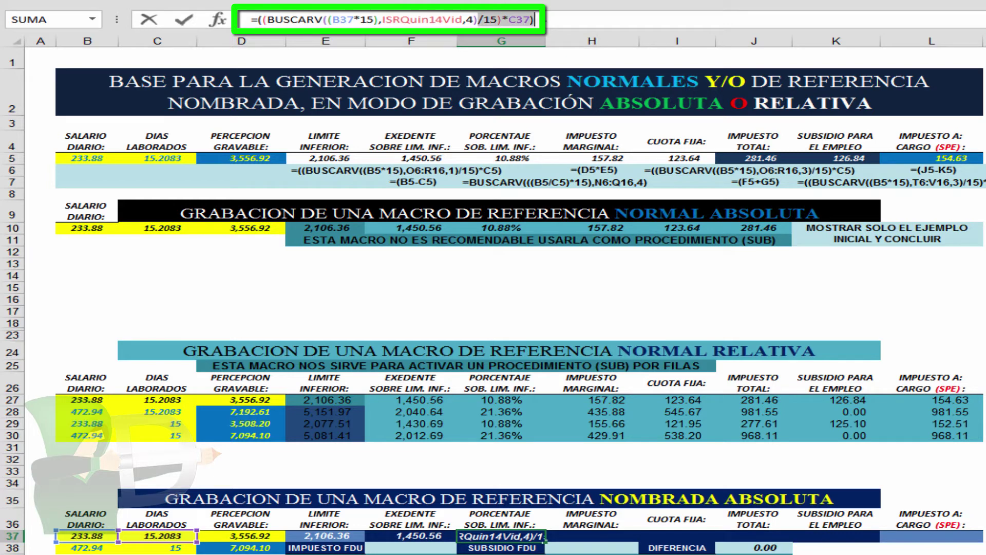
key(BackSpace)
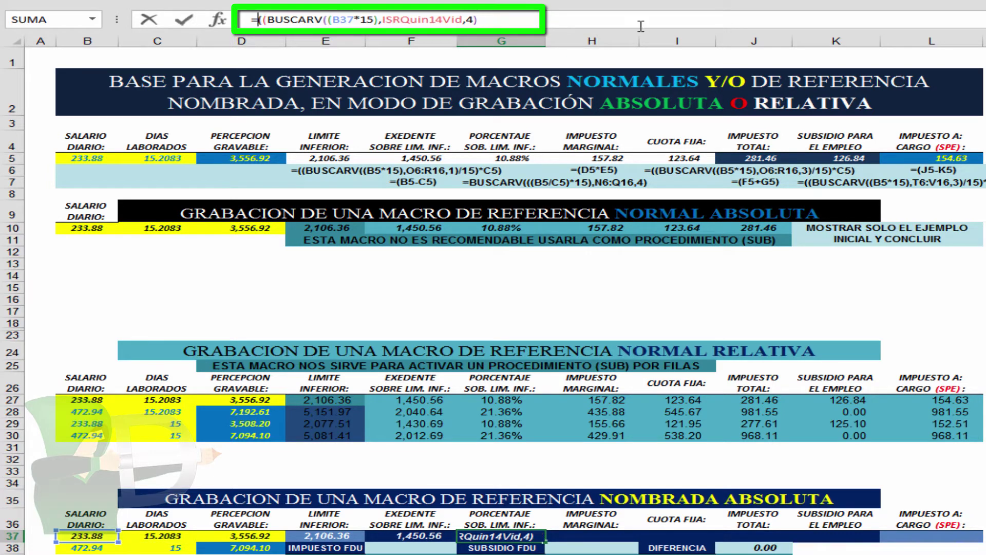
key(Delete)
key(Delete)
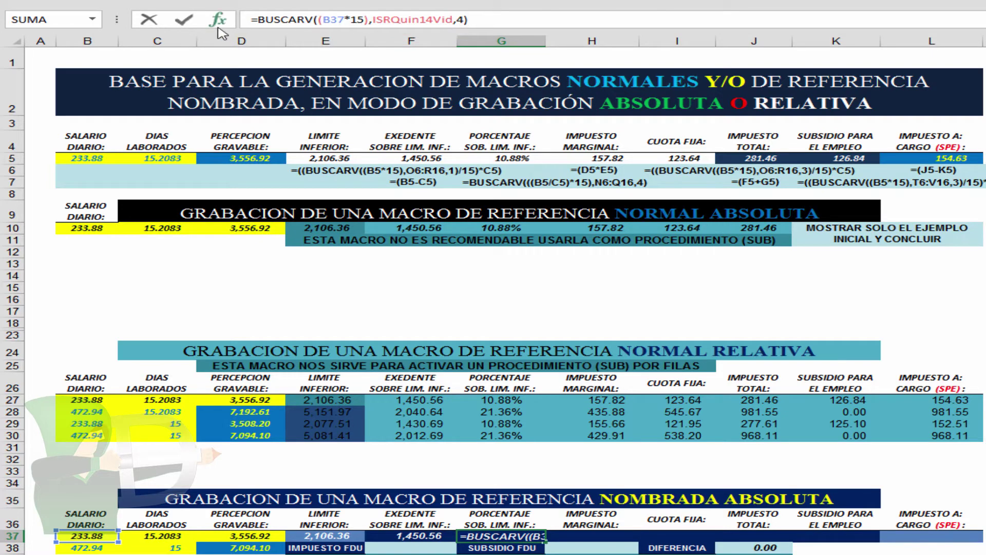
click(185, 23)
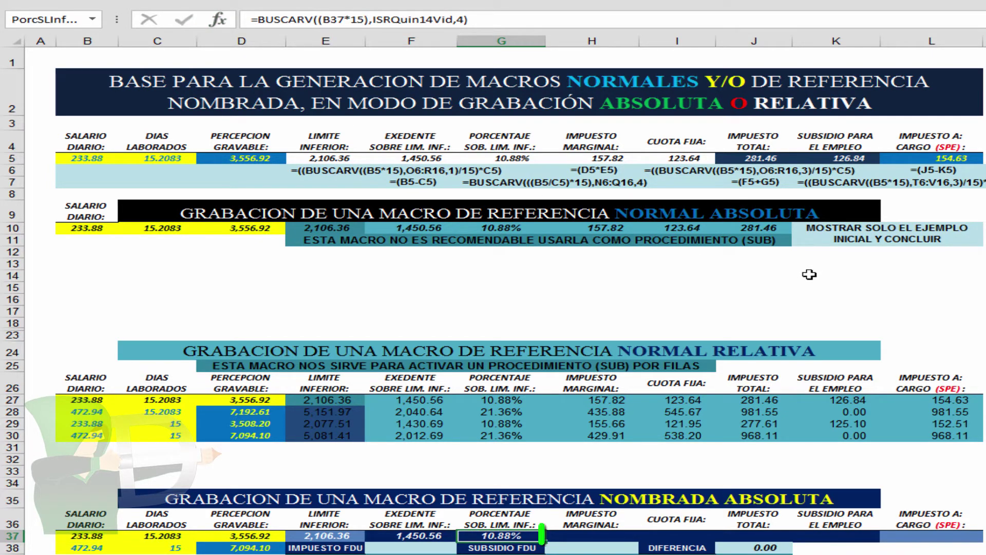
- Enter the formula =(ExedSLInfAbs*PorcSLInfAbs) in the IMPUESTO MARGINAL cell H37
key(Right)
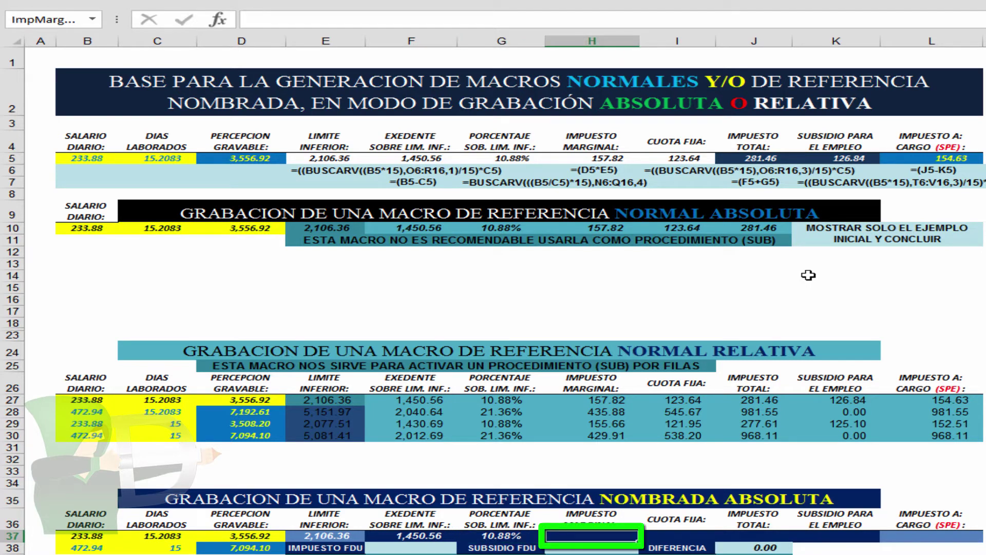
text(=()
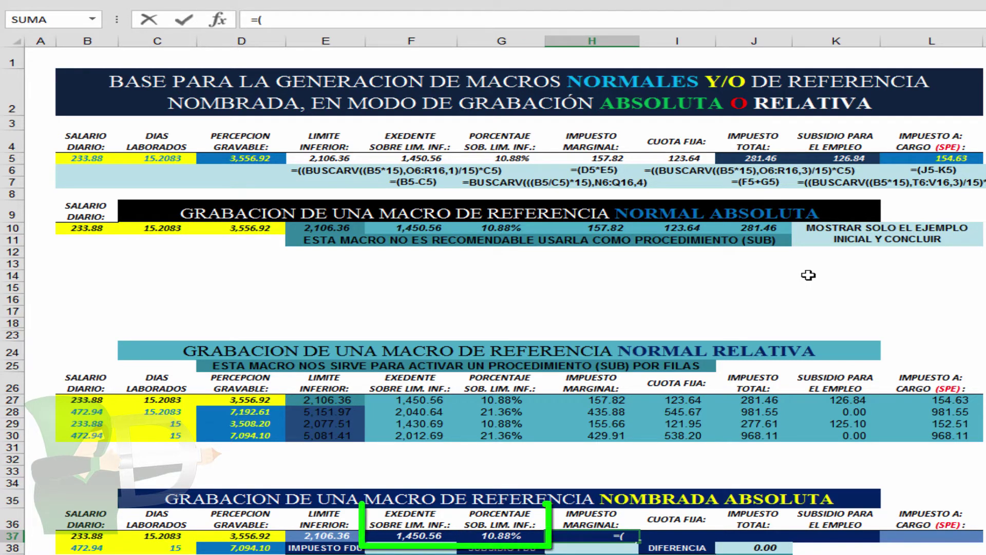
key(Left)
key(Left)
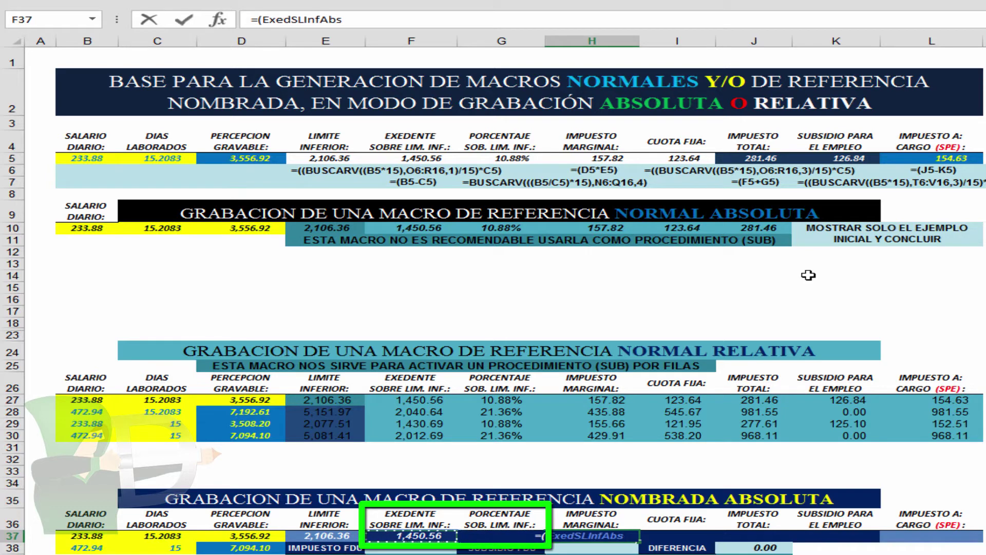
text(*)
key(Left)
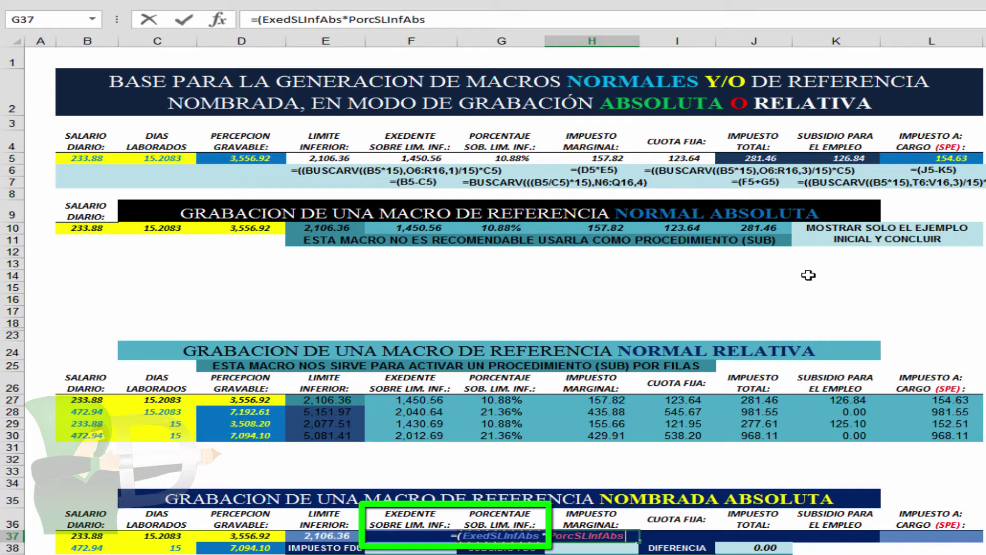
text())
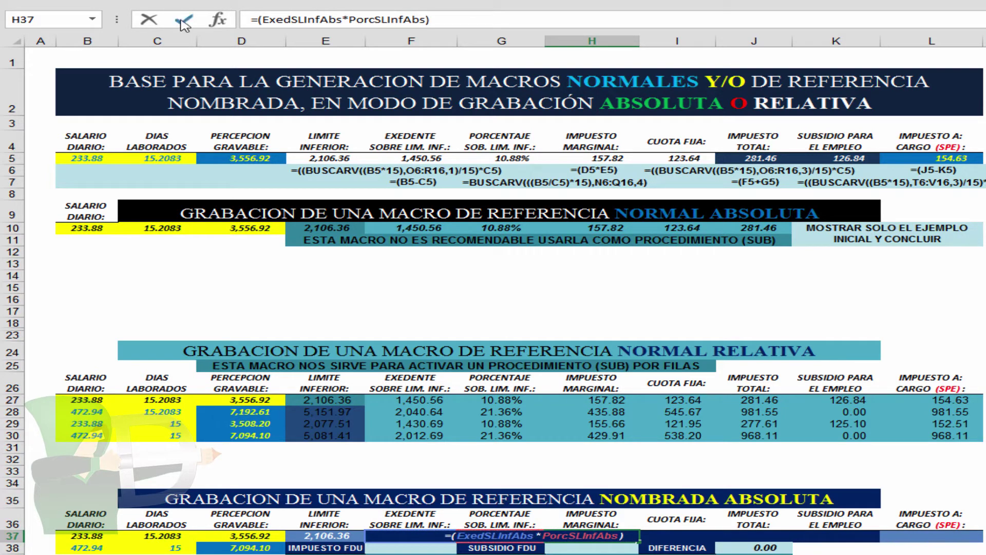
click(183, 20)
- Copy the LIMITE INFERIOR formula text from E37 and paste it into the CUOTA FIJA cell I37
click(679, 538)
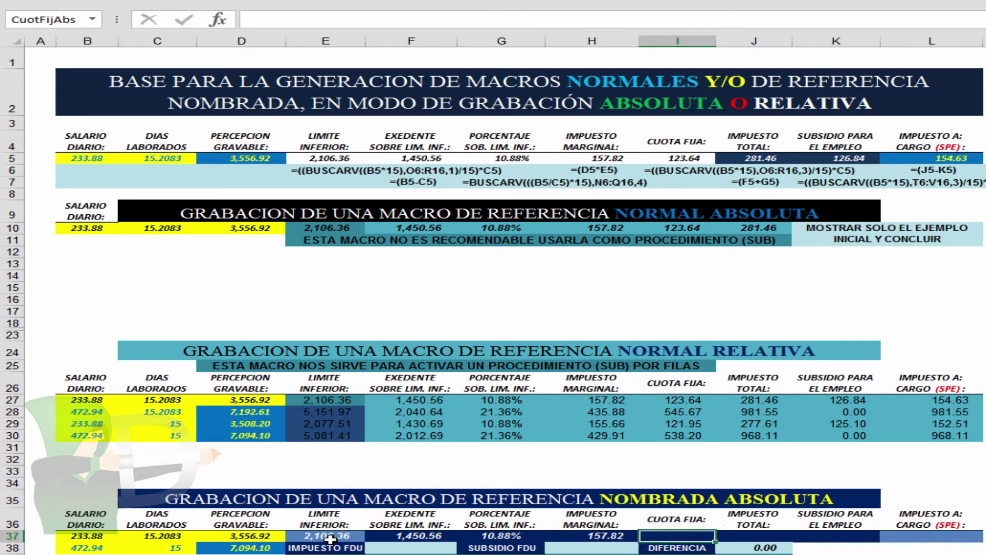
click(347, 536)
click(286, 19)
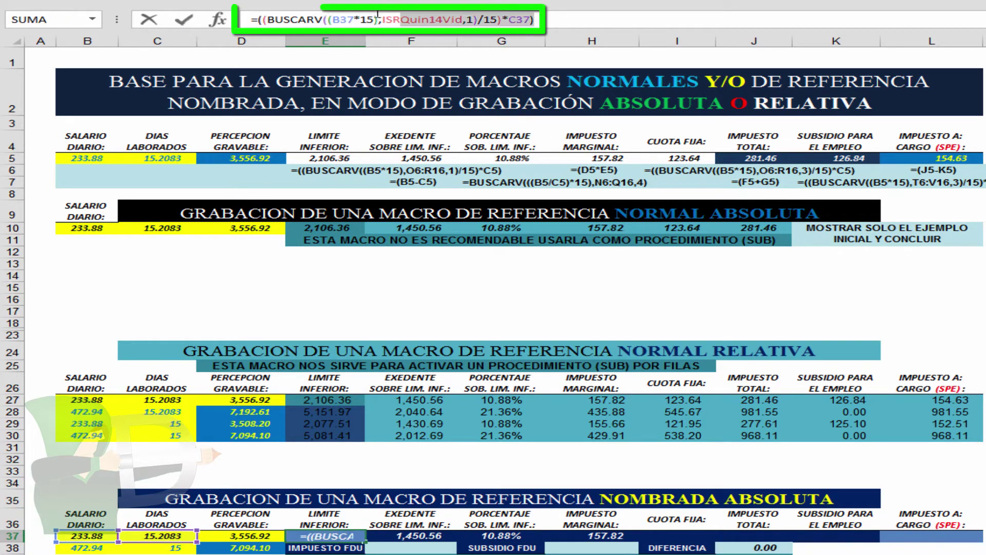
right_click(262, 23)
click(465, 68)
key(Escape)
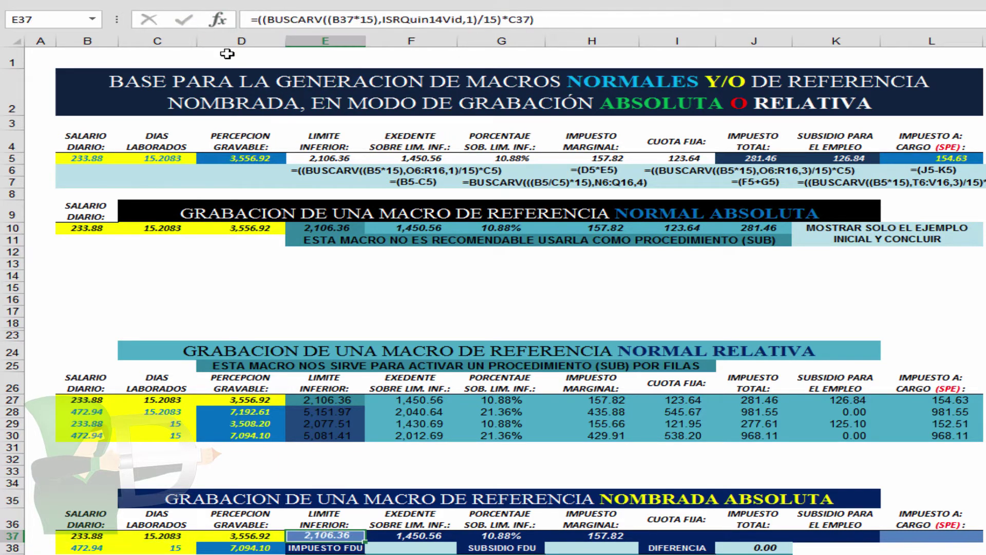
click(693, 536)
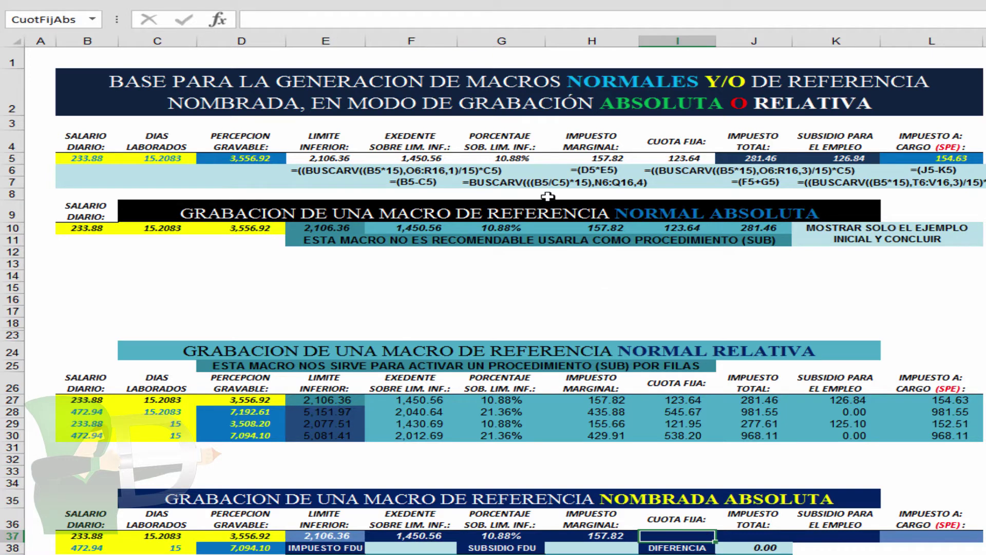
click(352, 23)
right_click(353, 21)
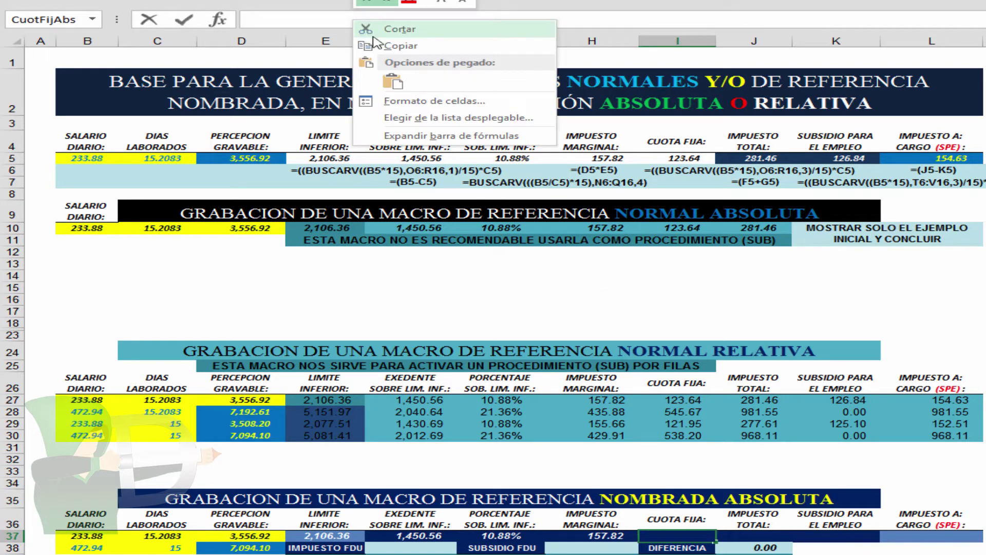
click(393, 74)
- Change the BUSCARV column index in I37 to 3 and enter =((BUSCARV((B37*15),ISRQuin14Vid,3)/15)*C37)
click(466, 20)
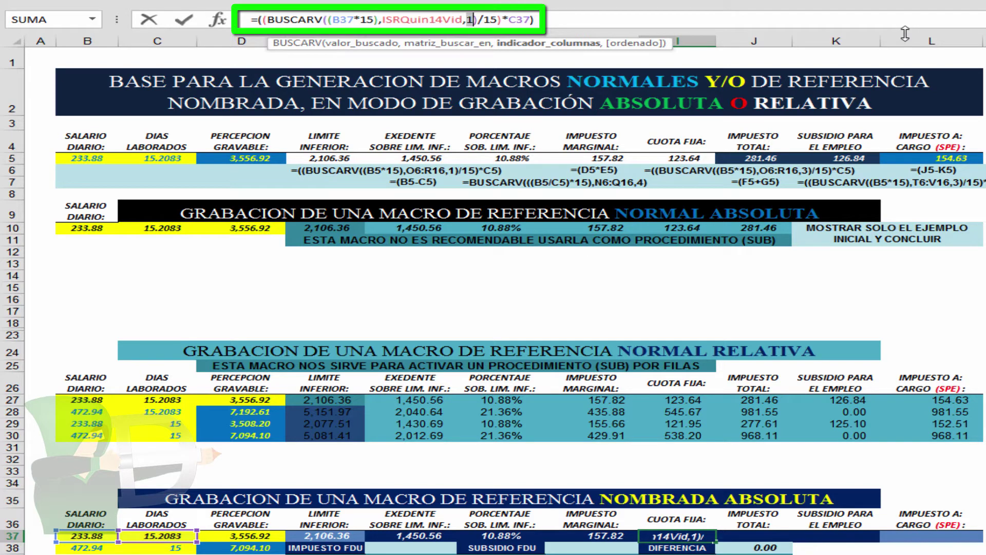
text(3)
click(187, 22)
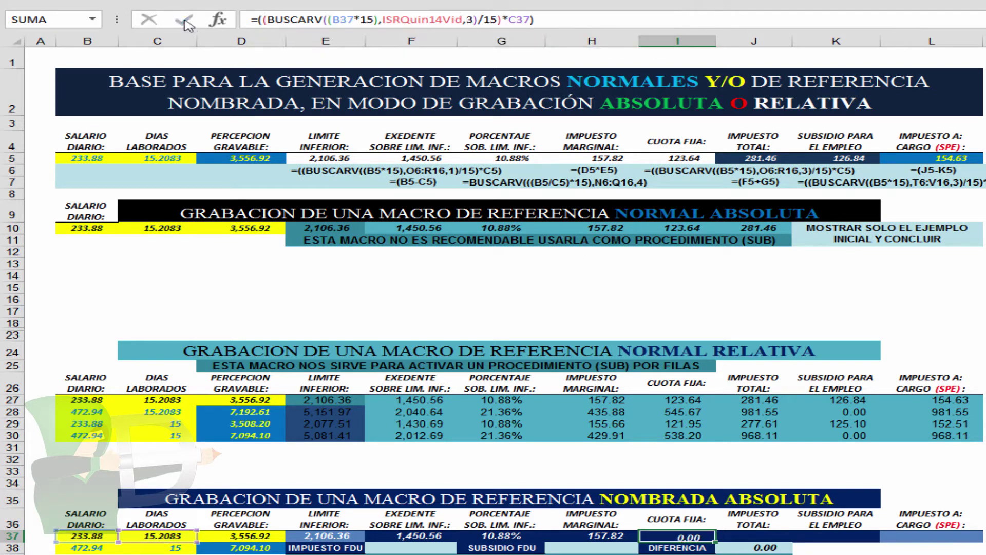
- Enter the formula =(ImpMargAbs+CuotFijAbs) in the IMPUESTO TOTAL cell J37
click(760, 535)
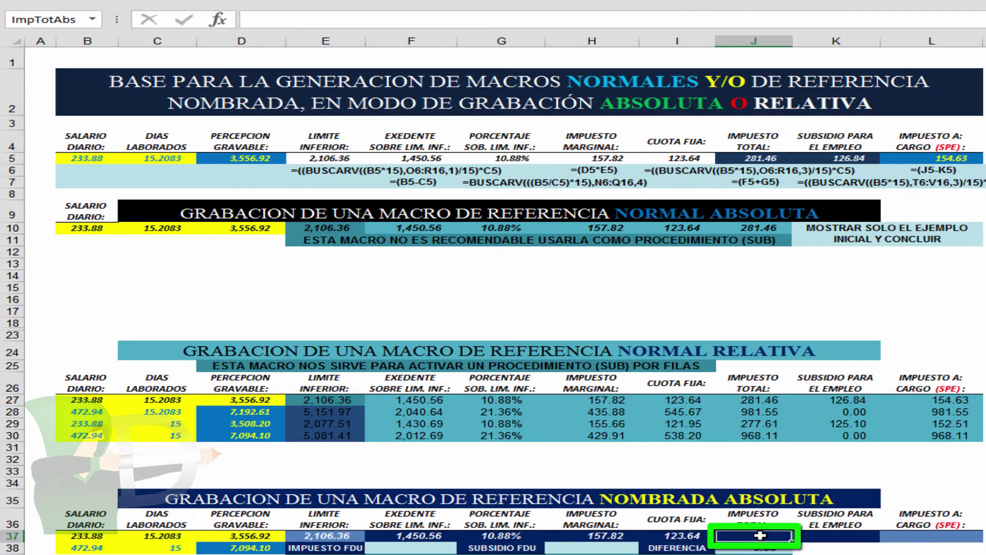
text(=()
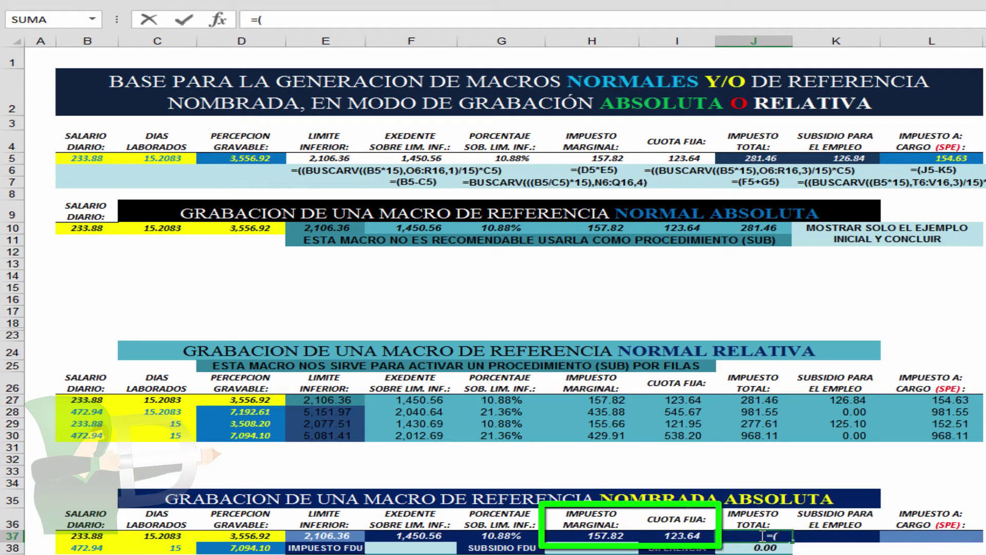
key(Left)
key(Left)
text(+)
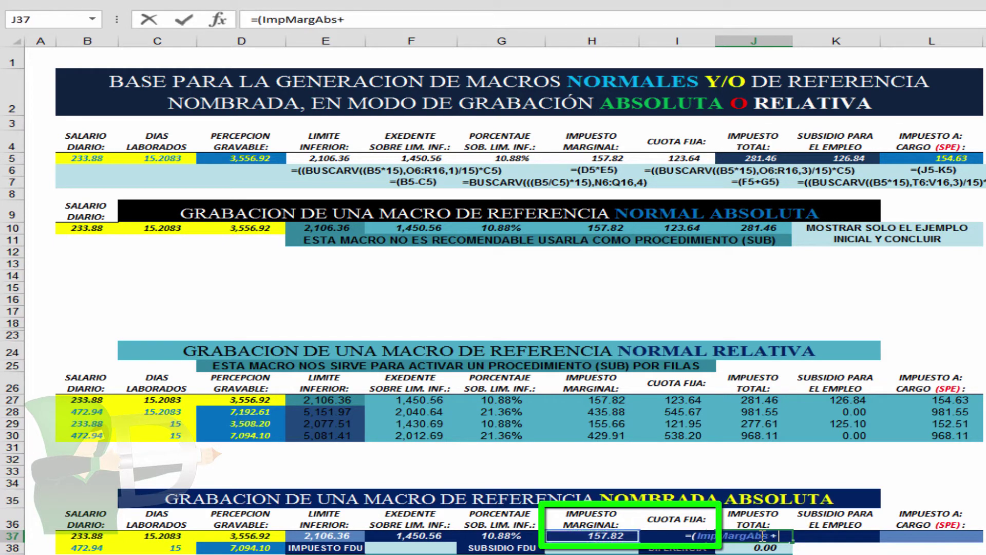
key(Left)
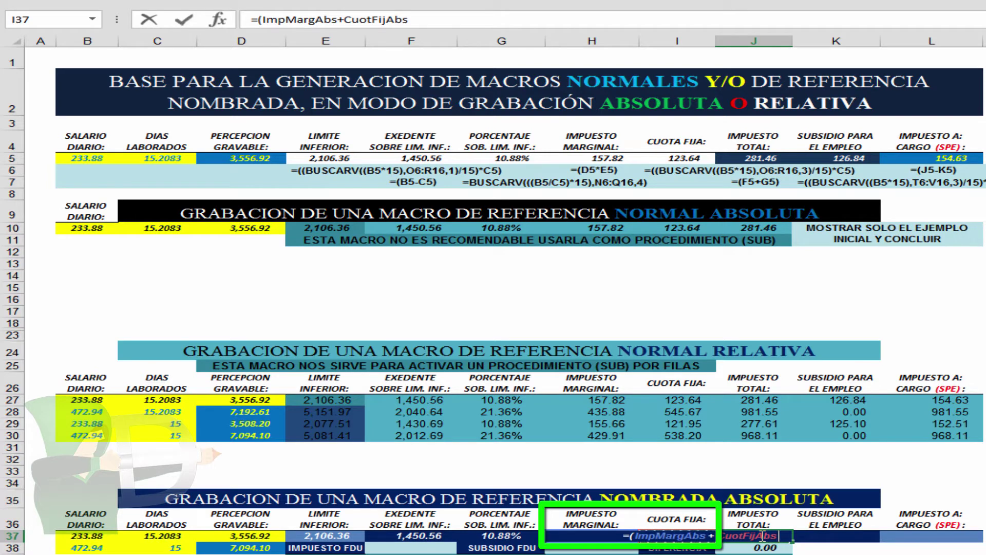
text())
click(188, 20)
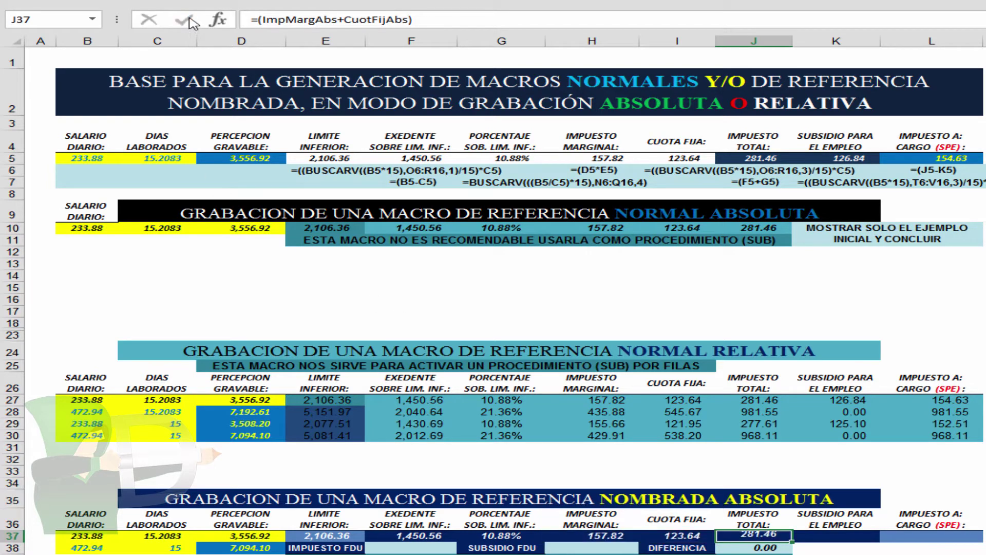
- Copy the CUOTA FIJA formula text from I37 and paste it into the SUBSIDIO PARA EL EMPLEO cell K37
click(846, 539)
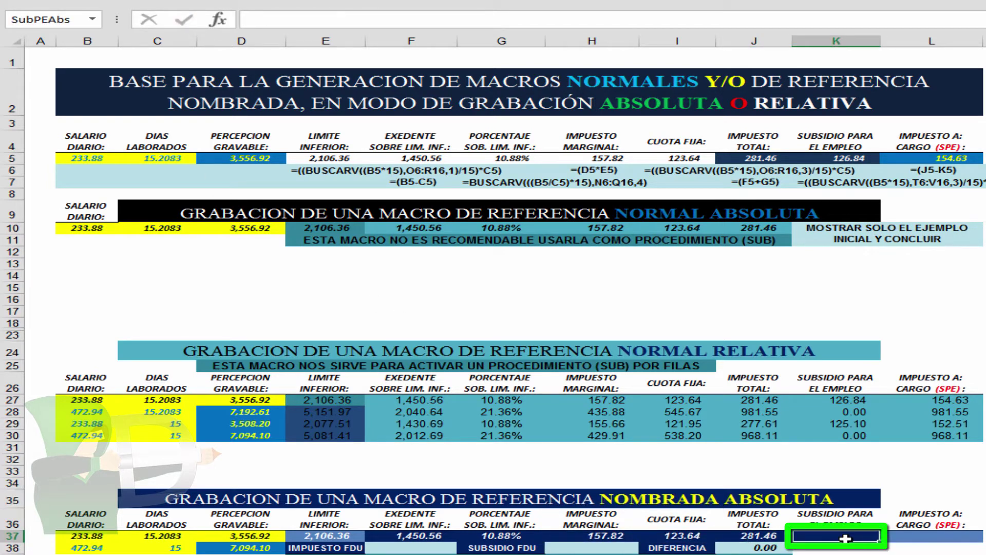
click(678, 536)
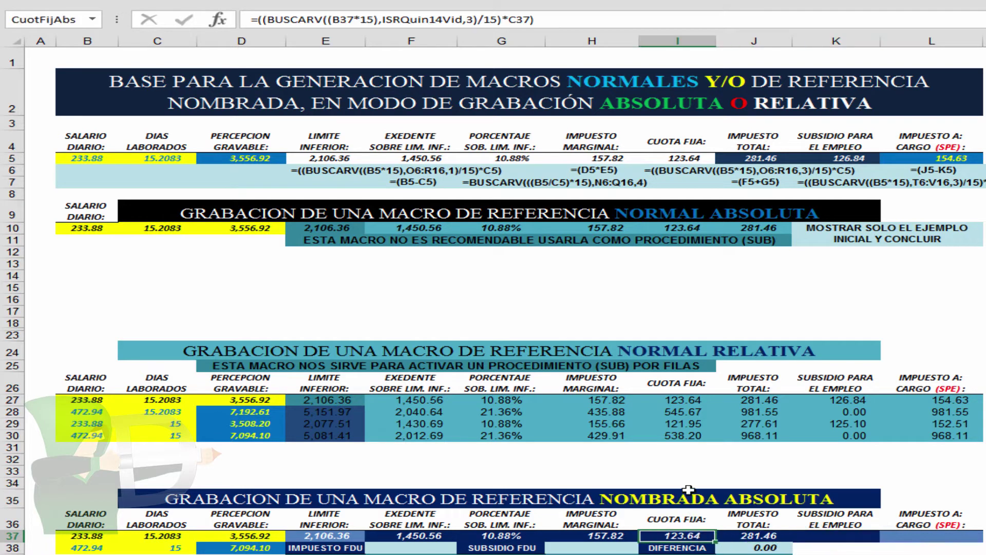
click(545, 19)
drag(547, 18, 242, 23)
right_click(272, 22)
click(303, 42)
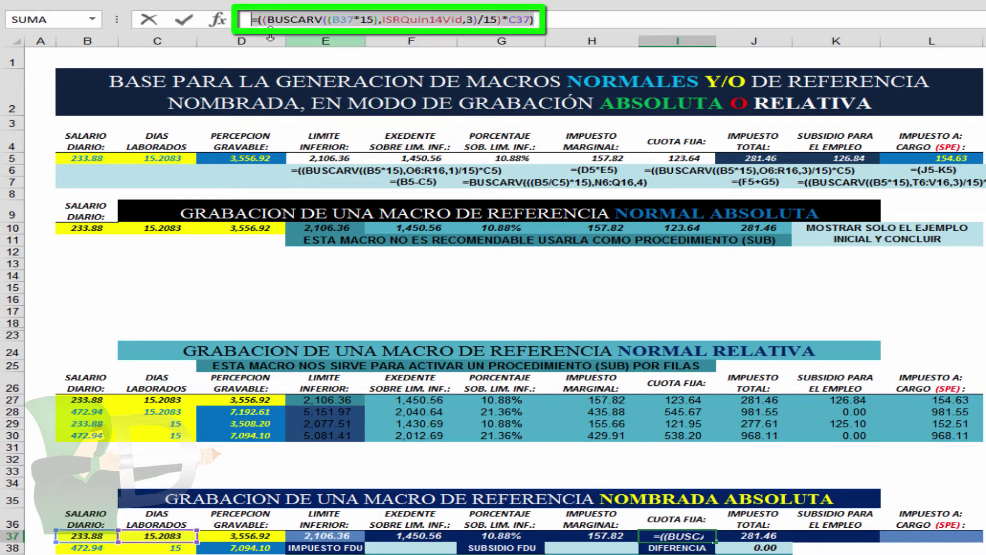
key(Escape)
key(Right)
key(Right)
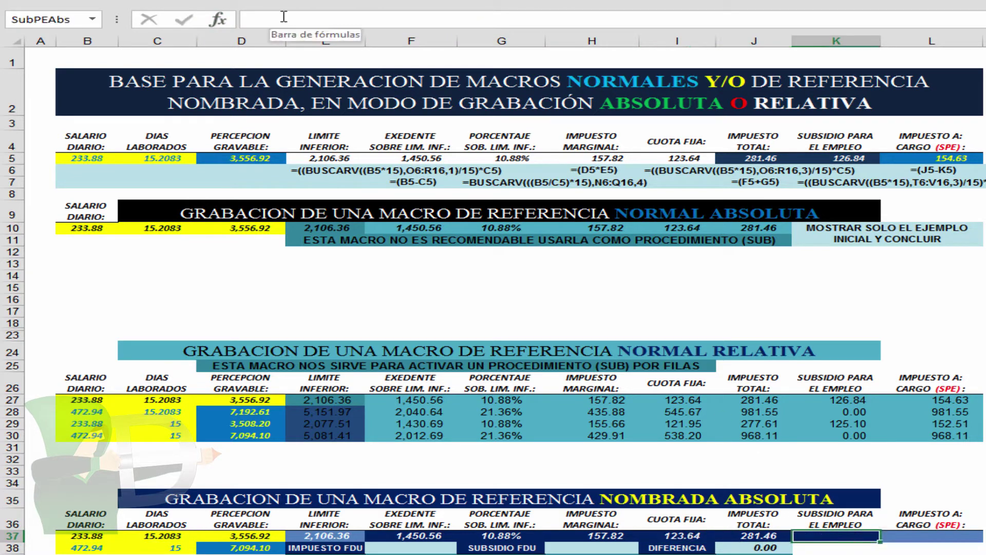
click(289, 20)
right_click(289, 20)
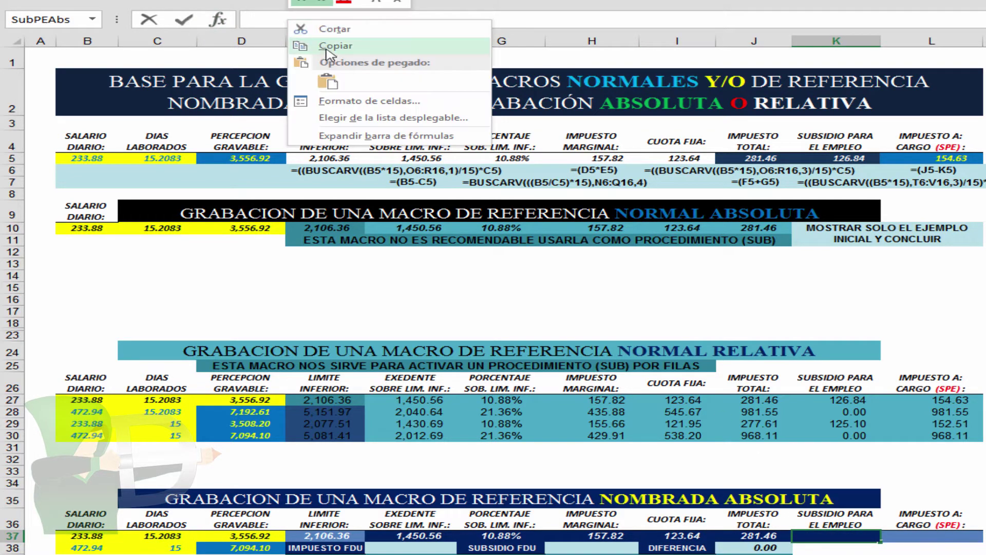
click(328, 80)
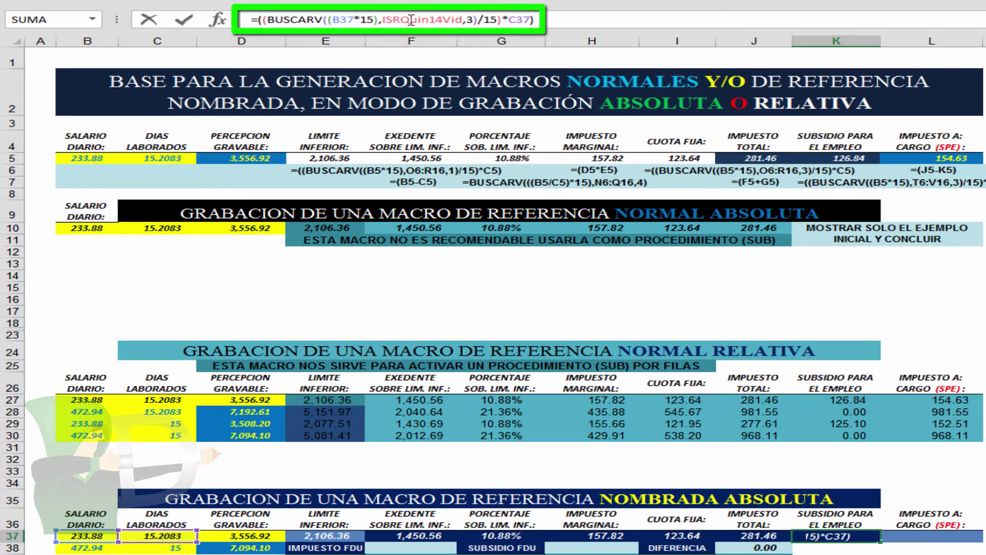
- Replace the lookup range in K37 with the subsidy table SubsQuin14Vid and enter =((BUSCARV((B37*15),SubsQuin14Vid,3)/15)*C37)
double_click(411, 19)
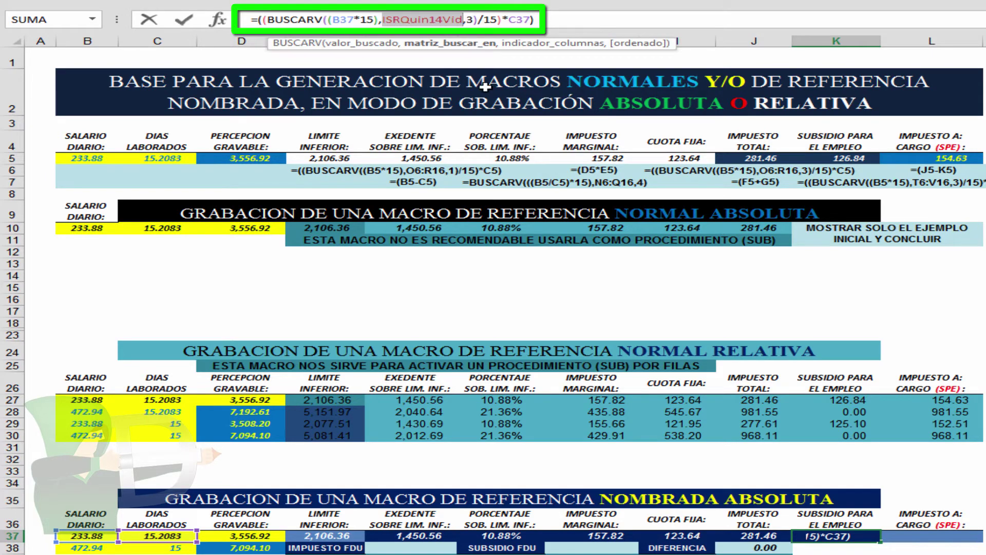
key(Delete)
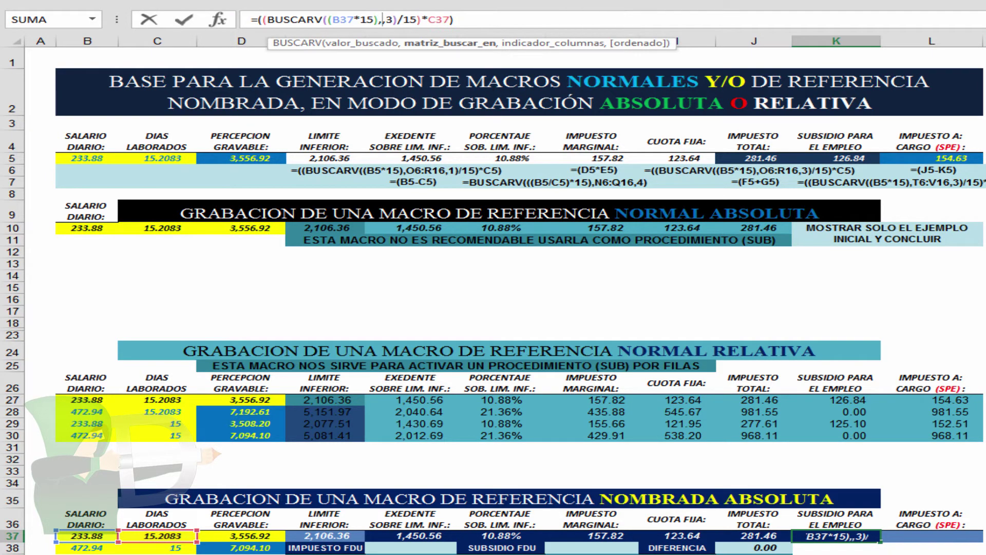
drag(816, 171, 915, 301)
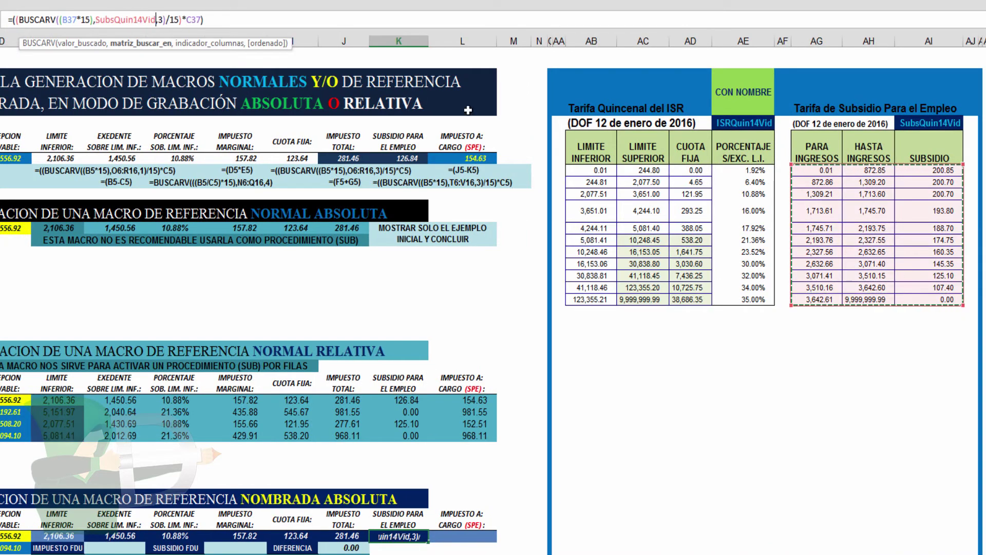
double_click(148, 21)
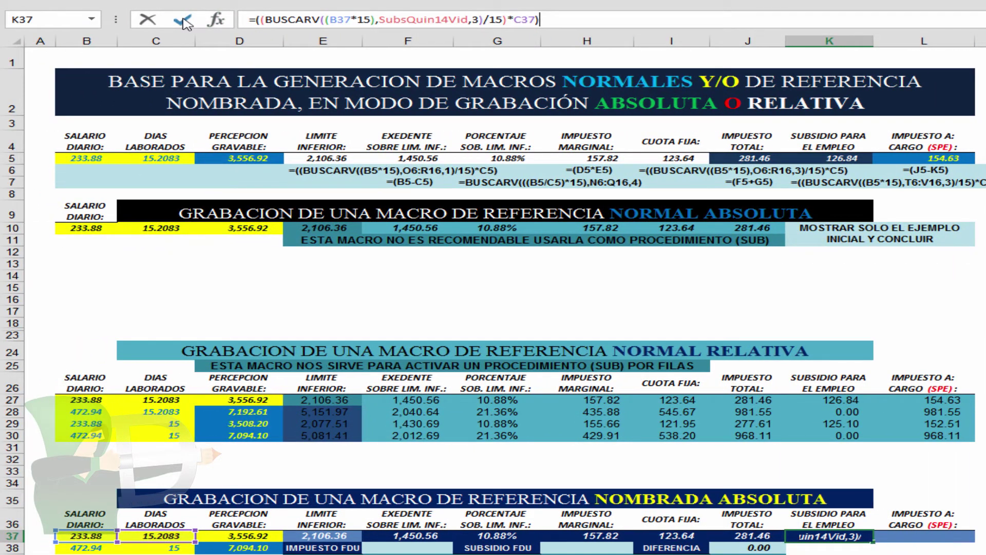
click(184, 21)
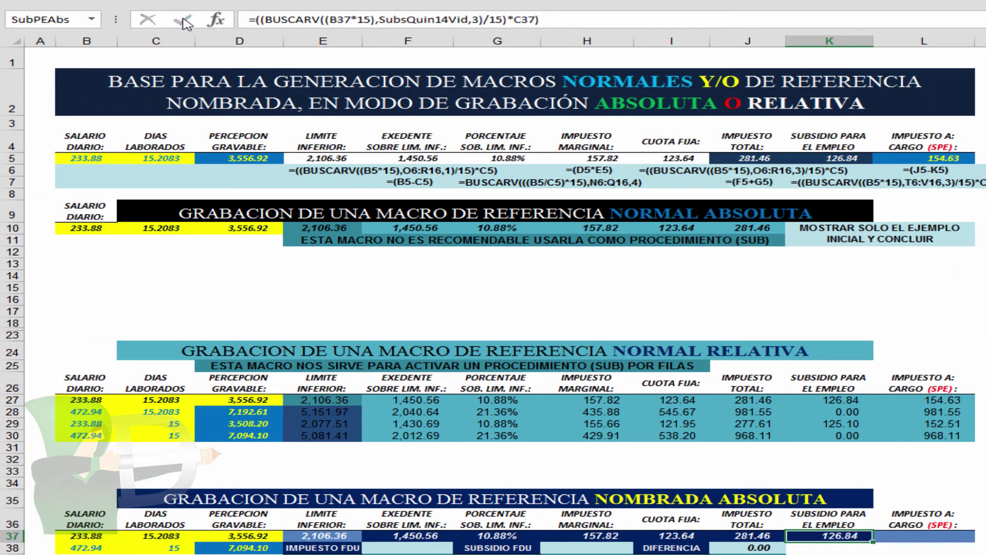
- Enter the formula =(ImpTotAbs-SubPEAbs) in the IMPUESTO A CARGO (SPE) cell L37
click(920, 536)
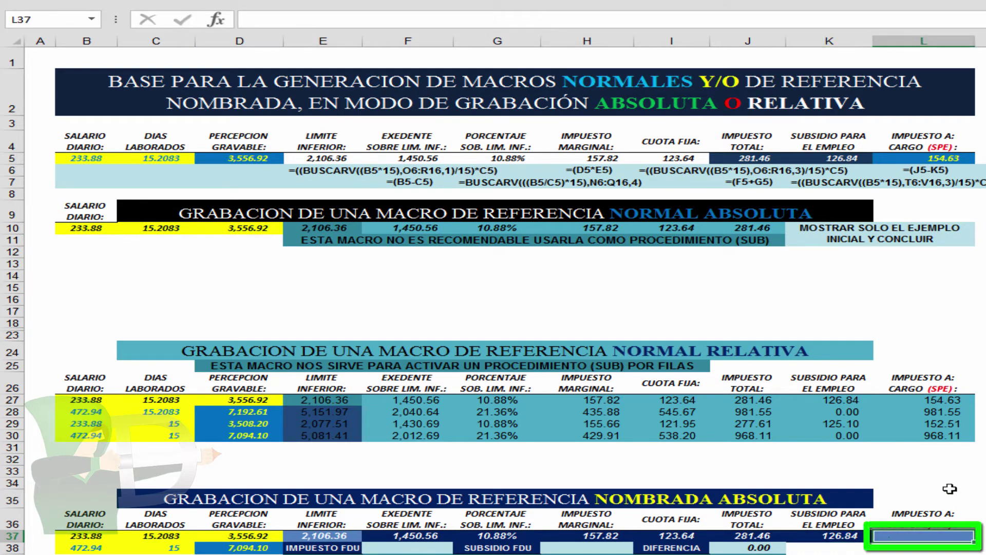
text(=()
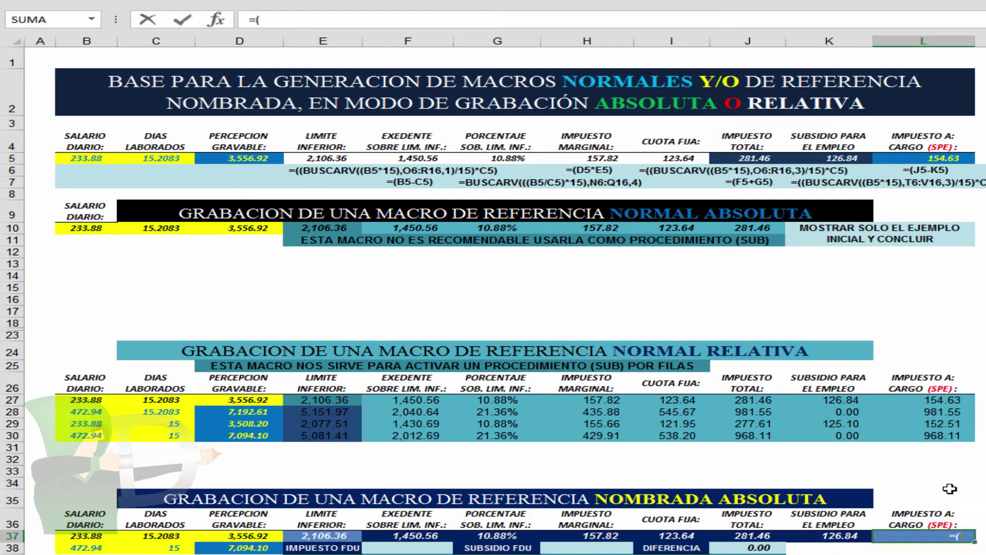
key(Left)
key(Left)
text(-)
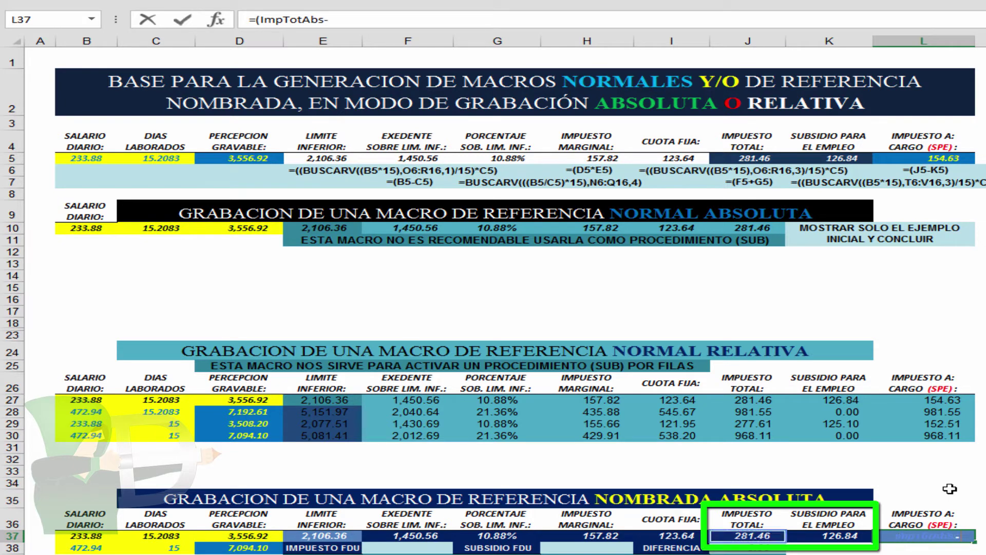
key(Left)
text())
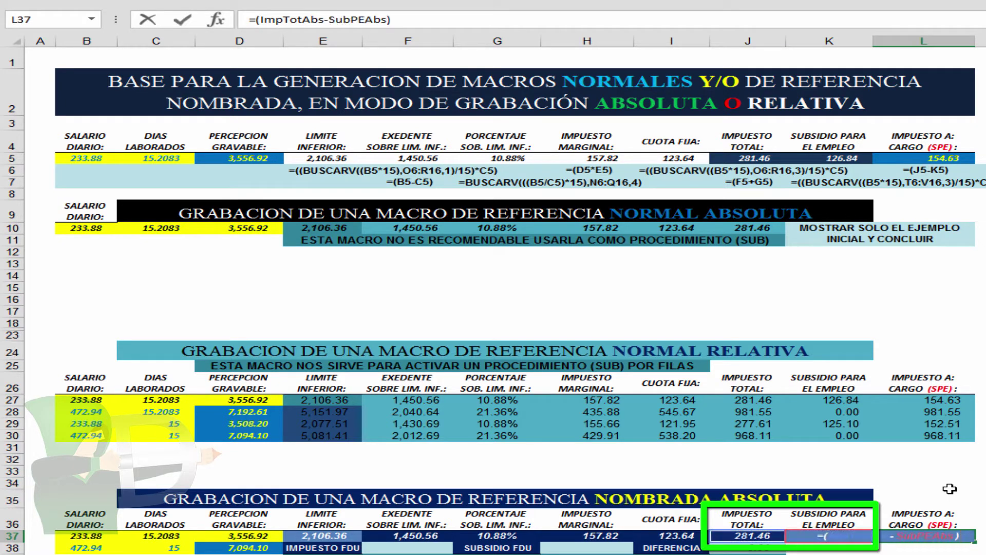
click(182, 21)
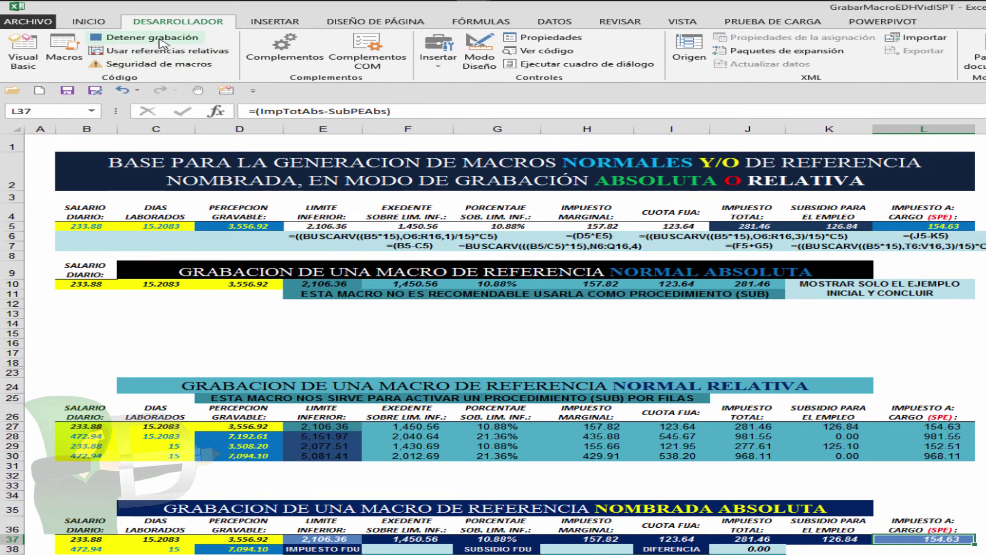
- Stop the macro recording and review the MacroNombAbsoluta code in the Visual Basic editor, from its Sub line to End Sub
click(163, 39)
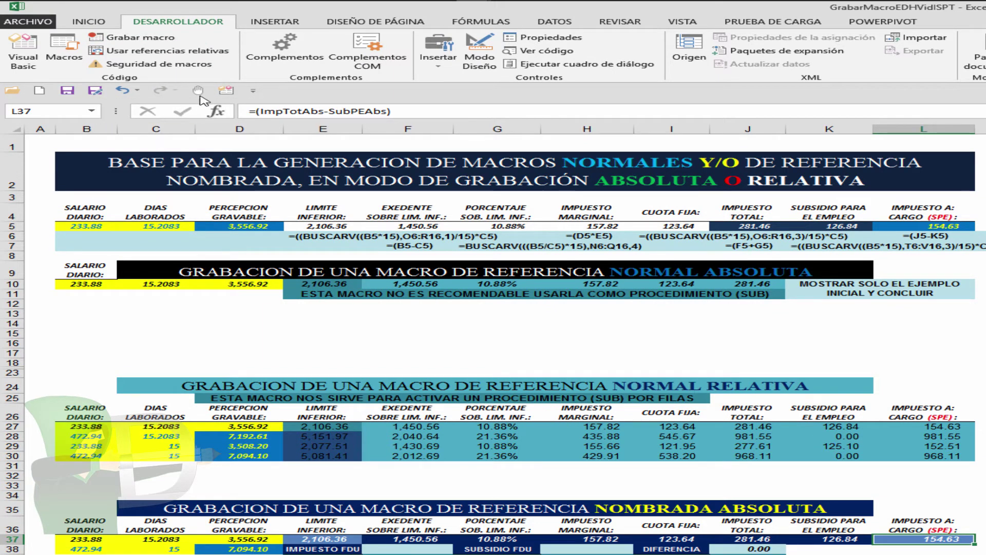
click(226, 93)
double_click(87, 207)
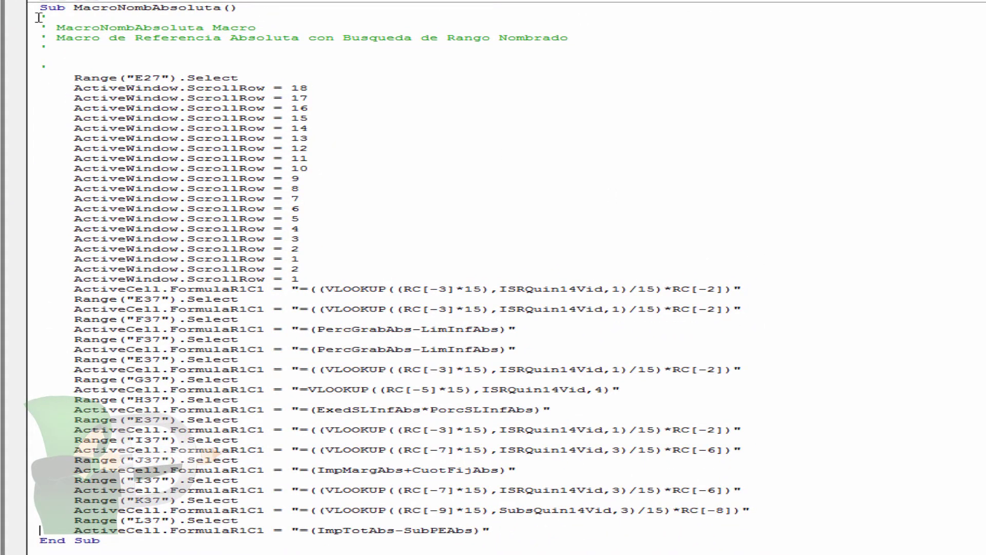
drag(28, 11, 41, 538)
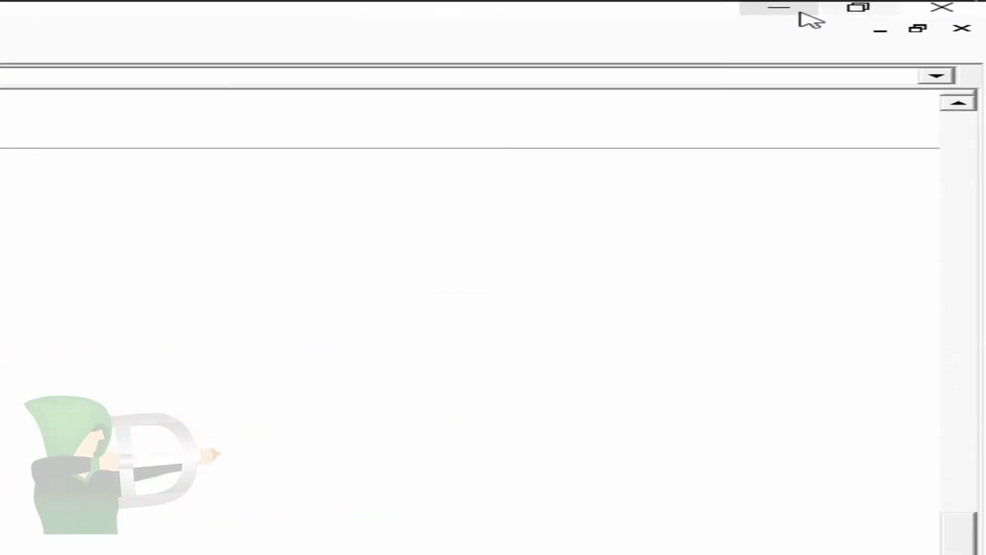
click(799, 12)
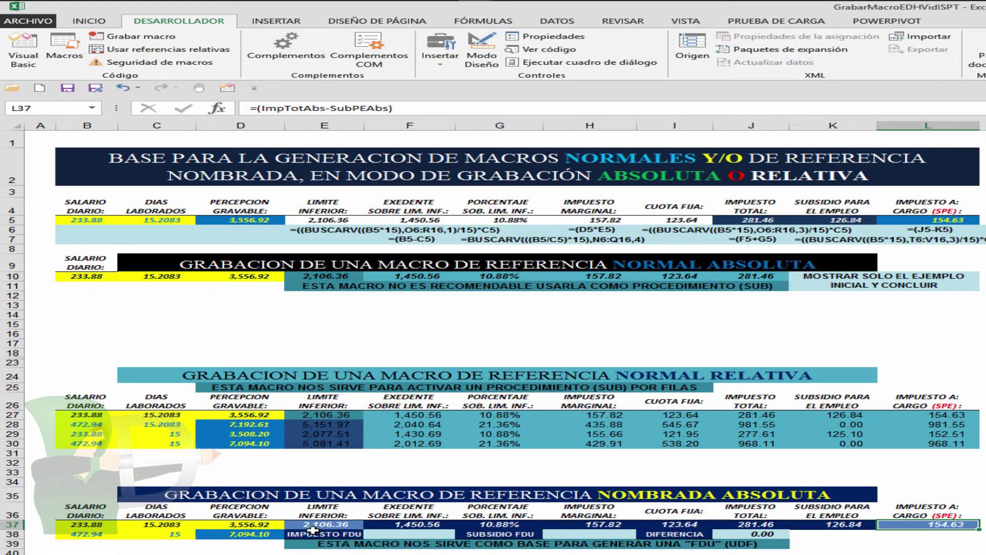
- Select the row 37 formula cells from LIMITE INFERIOR to IMPUESTO A CARGO, E37:L37
drag(308, 525, 927, 524)
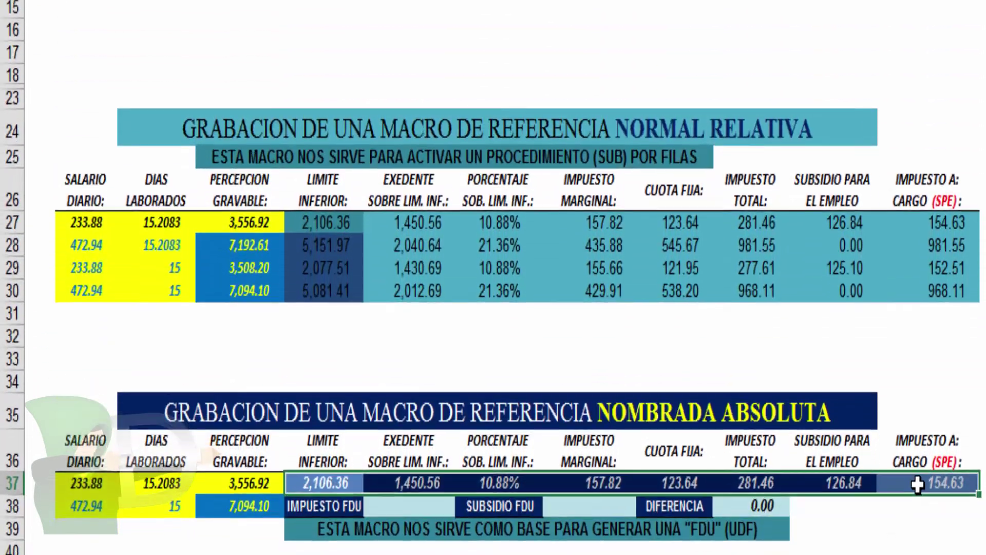